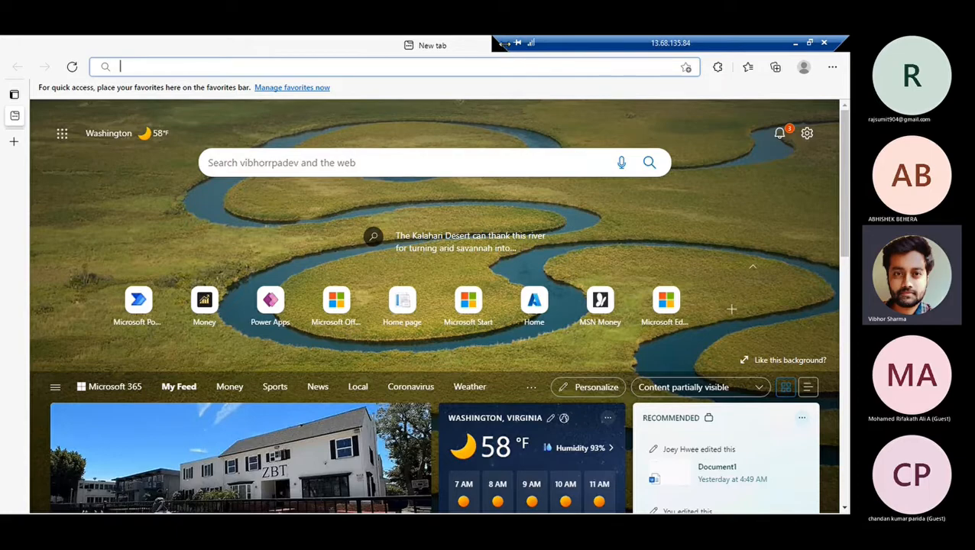
# Navigate Edge to flow.microsoft.com, replacing the partially typed make address.
pyautogui.moveTo(504, 43); pyautogui.dragTo(655, 48)
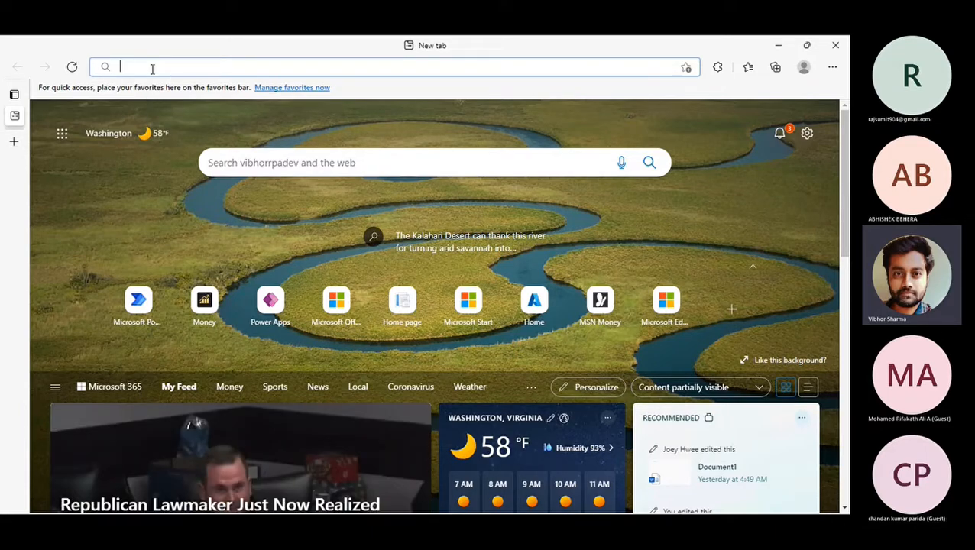
pyautogui.write('make.powerapps.com')
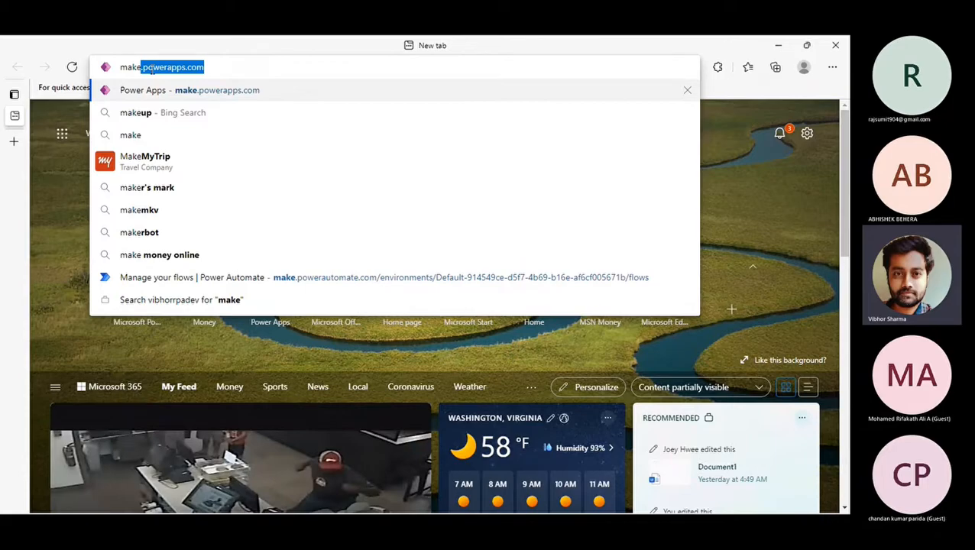
pyautogui.press('End')
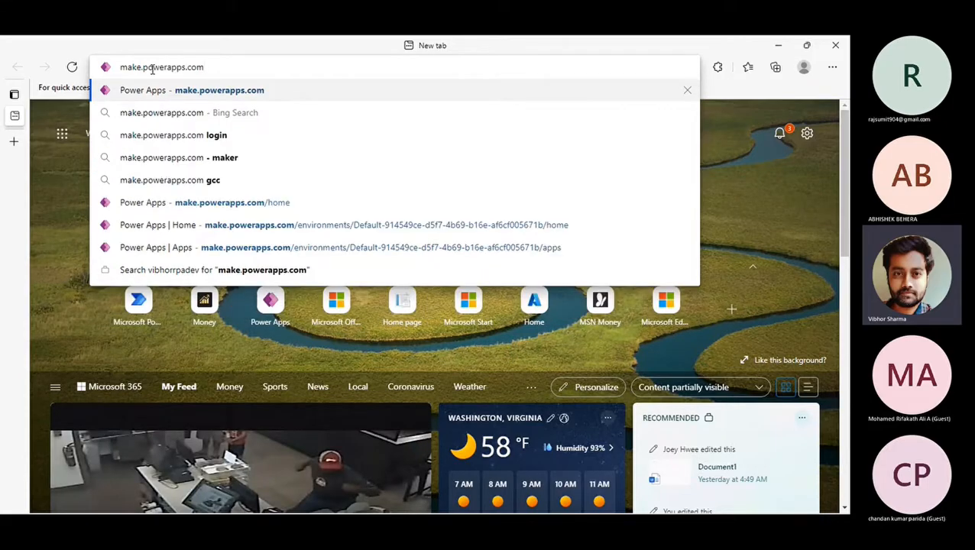
pyautogui.hotkey('ctrl', 'a')
pyautogui.write('flow')
pyautogui.press('End')
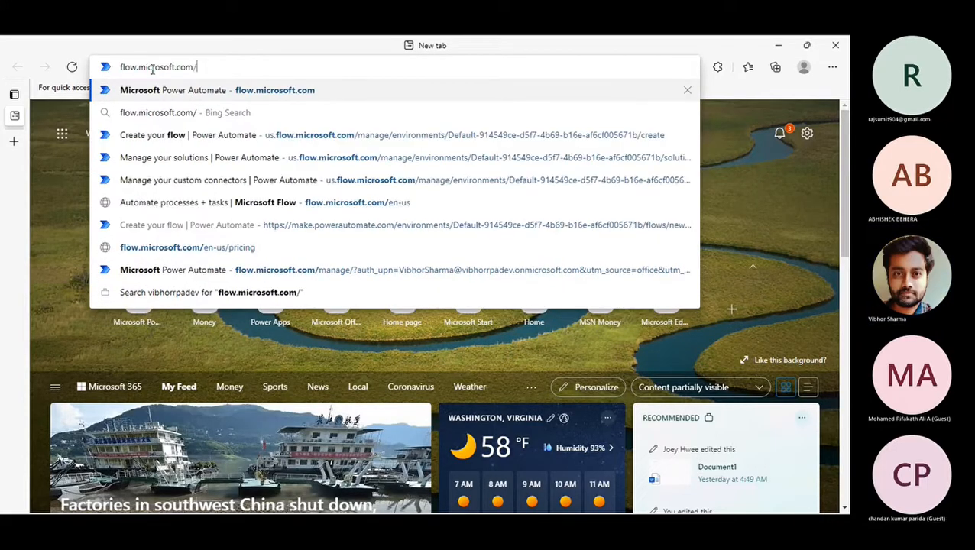
pyautogui.press('Return')
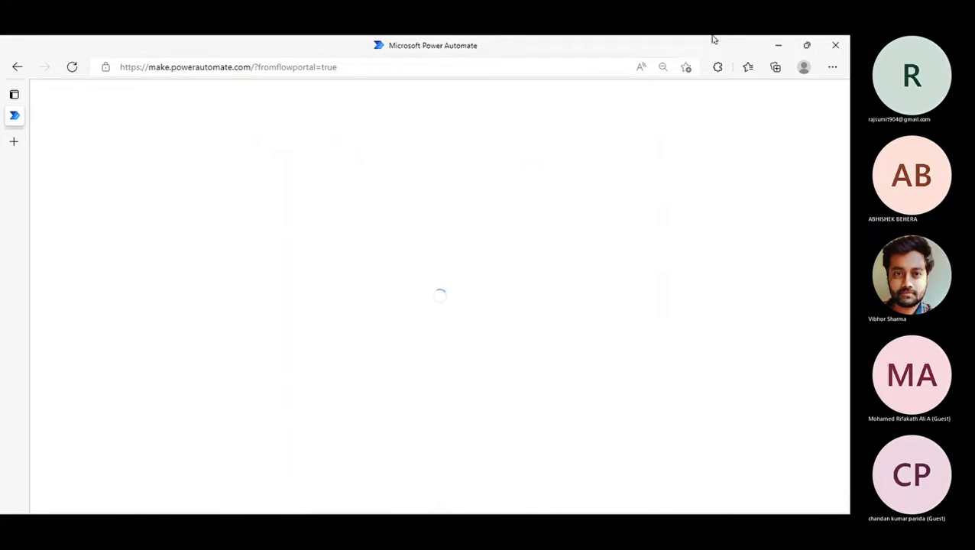
# Wait for the Power Automate home page to load, then bring up the Windows Start menu.
pyautogui.moveTo(691, 37)
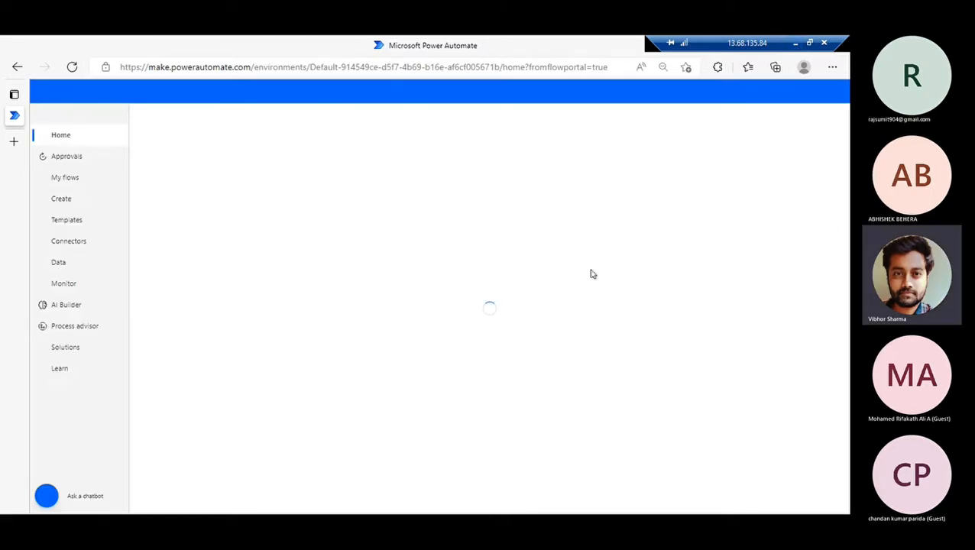
pyautogui.press('super')
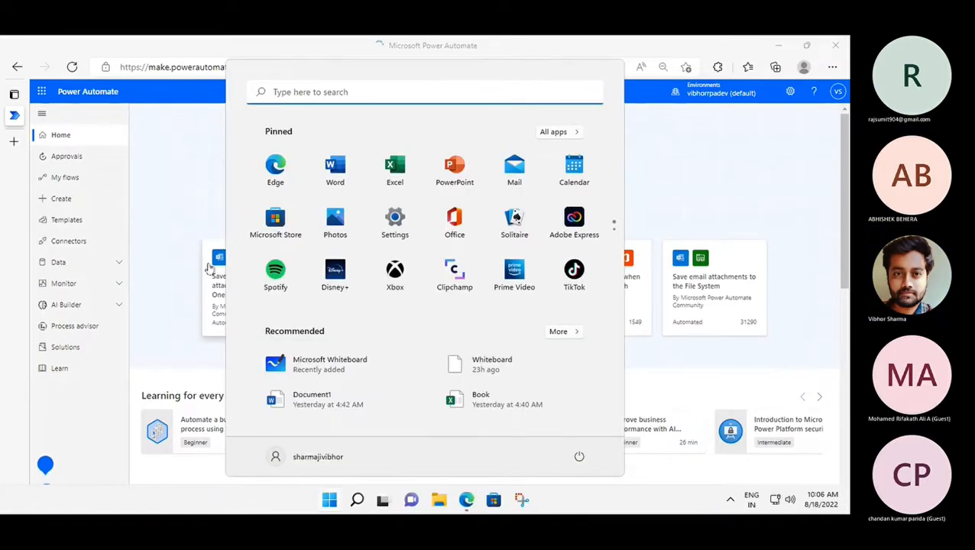
# Search Start for 'white' and launch Microsoft Whiteboard.
pyautogui.write('wh')
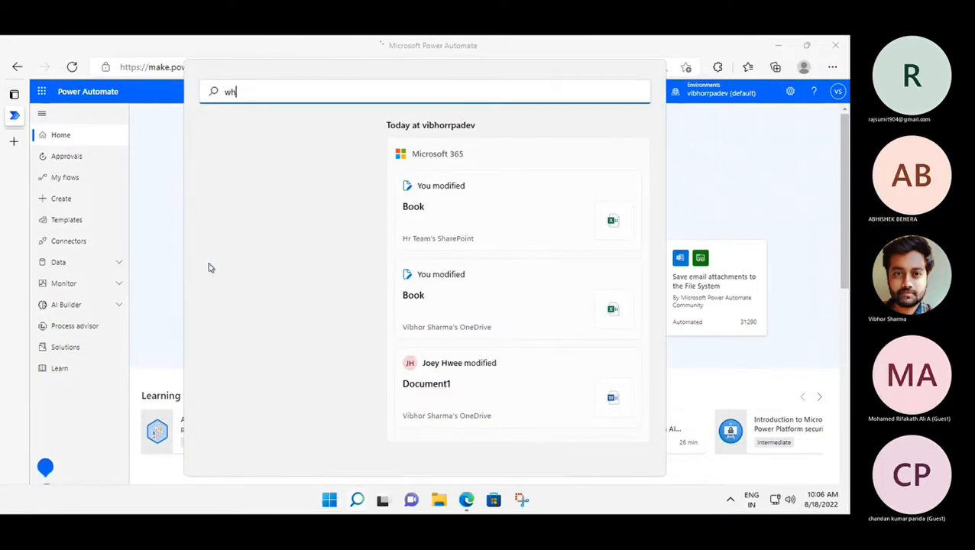
pyautogui.write('ite')
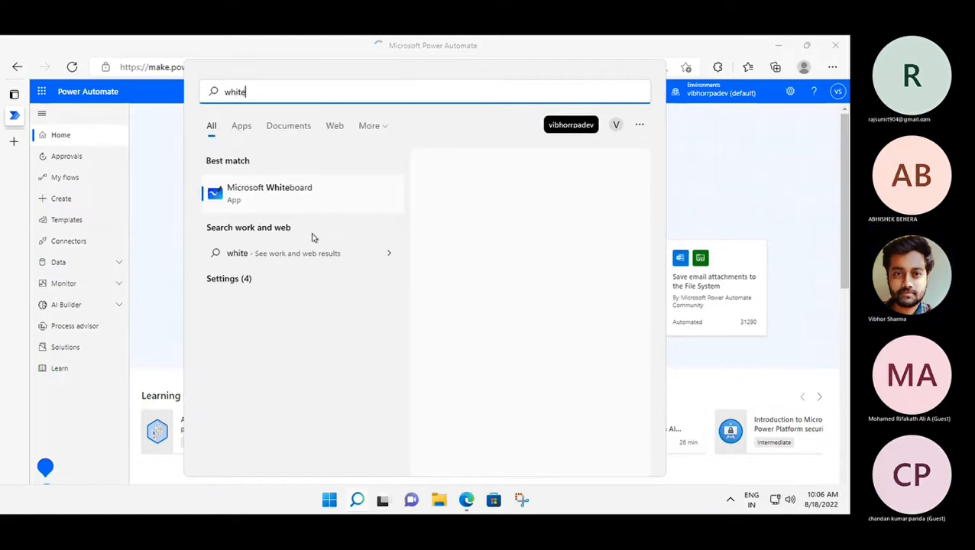
pyautogui.click(246, 189)
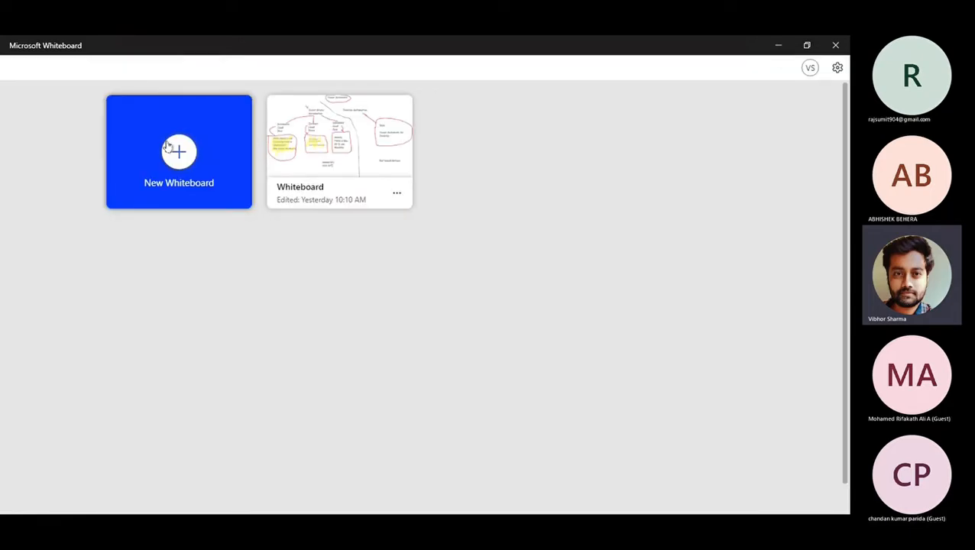
# Create a new whiteboard with the heading 'Power Automate Logics' near the top centre.
pyautogui.click(173, 146)
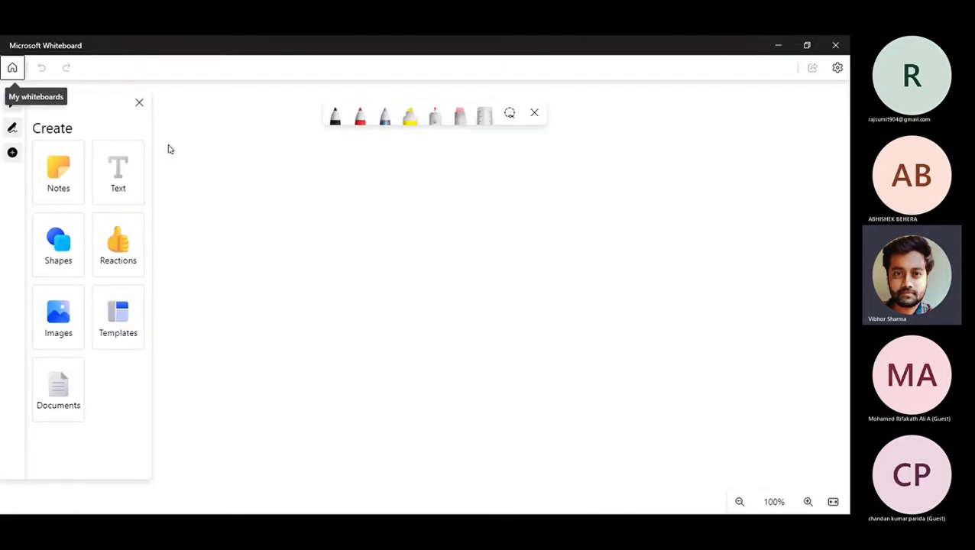
pyautogui.click(126, 174)
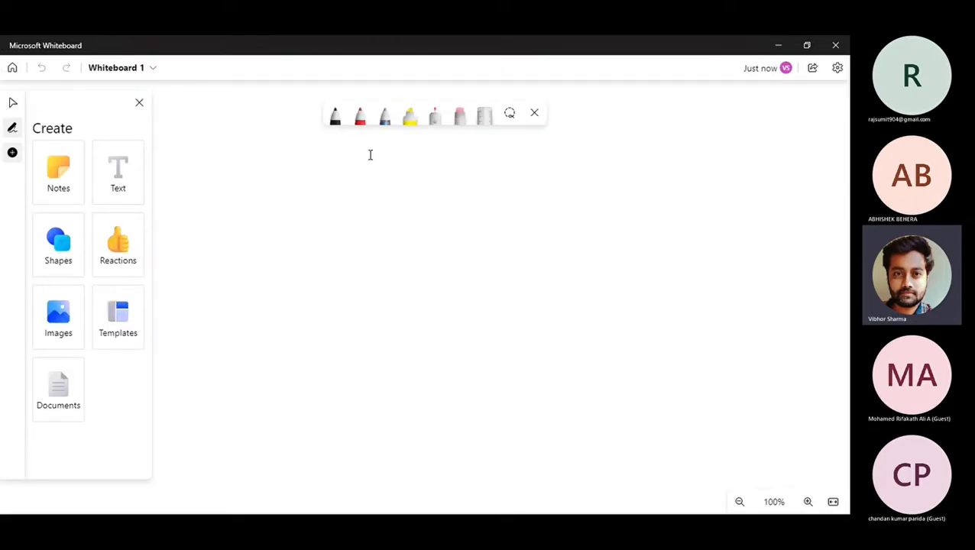
pyautogui.click(370, 154)
pyautogui.write('Power Auomat')
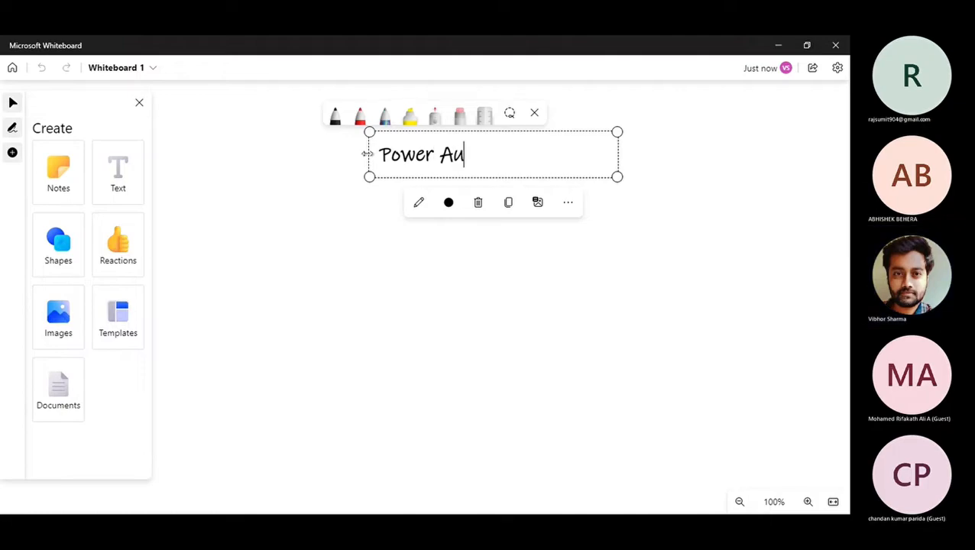
pyautogui.press('BackSpace')
pyautogui.press('BackSpace')
pyautogui.press('BackSpace')
pyautogui.press('BackSpace')
pyautogui.write('tomat')
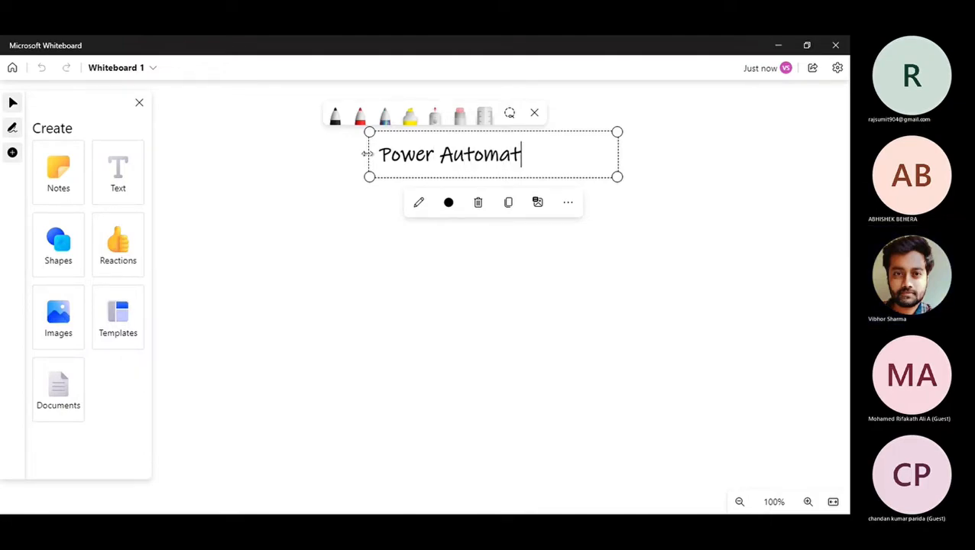
pyautogui.write('e Logics')
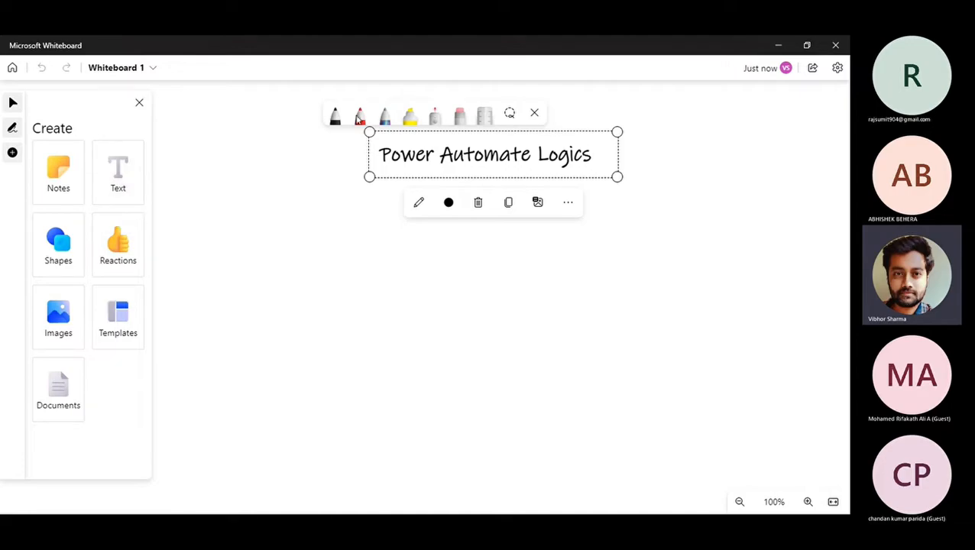
# Underline the heading in red and add a 'controls' text label below it.
pyautogui.click(360, 116)
pyautogui.moveTo(376, 176); pyautogui.dragTo(590, 177)
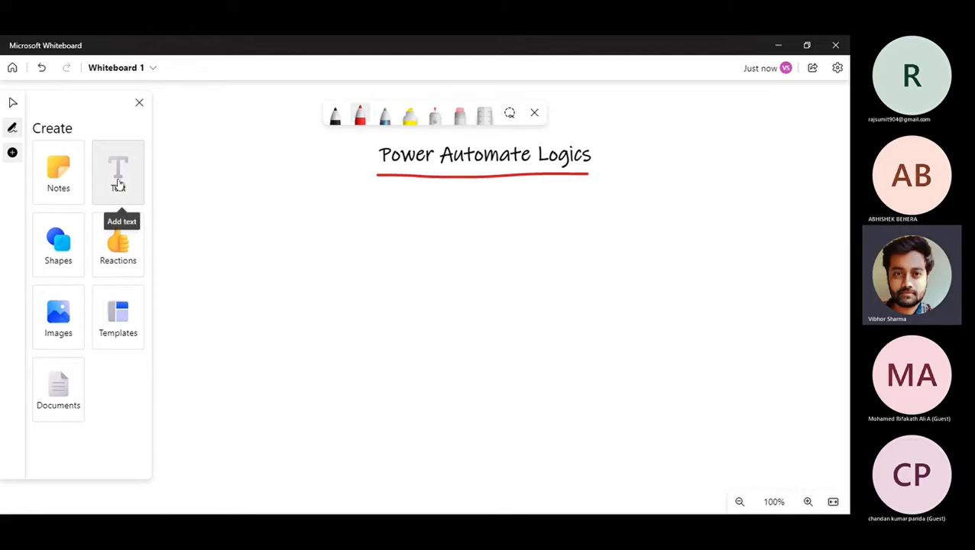
pyautogui.click(109, 183)
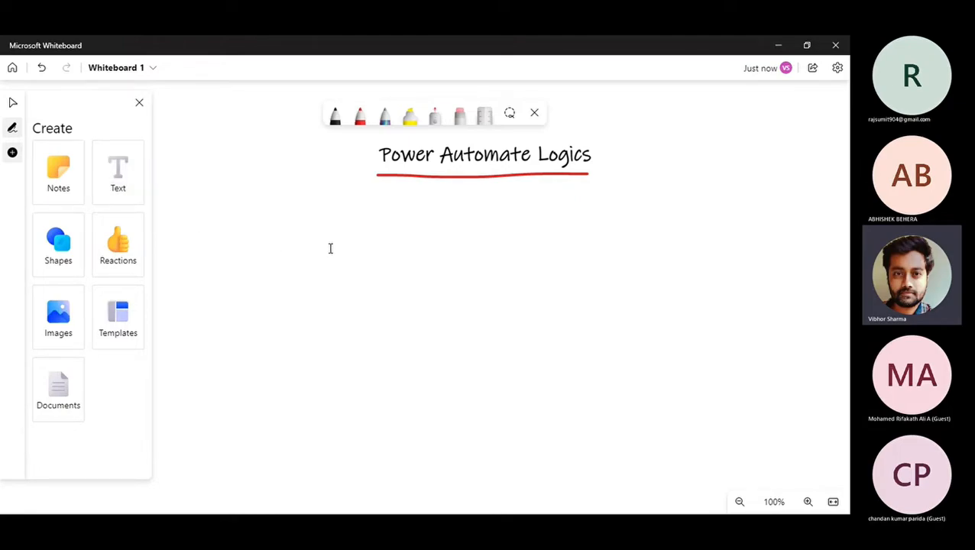
pyautogui.click(455, 189)
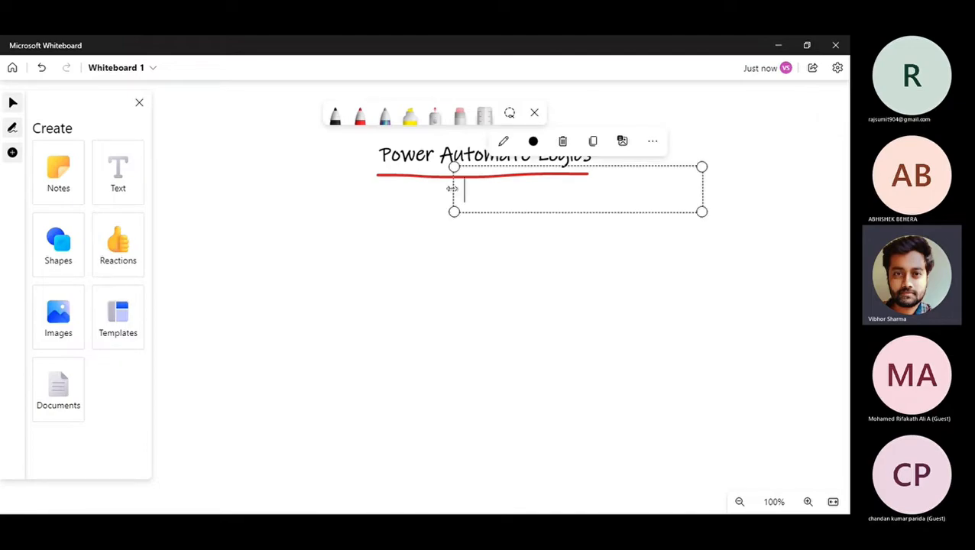
pyautogui.write('controls')
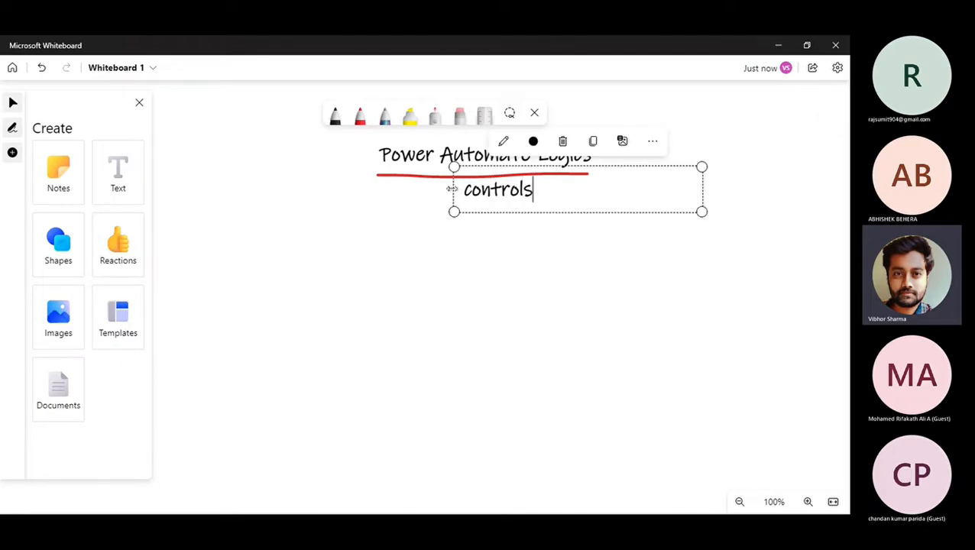
# Circle the word 'controls' in black ink.
pyautogui.click(335, 116)
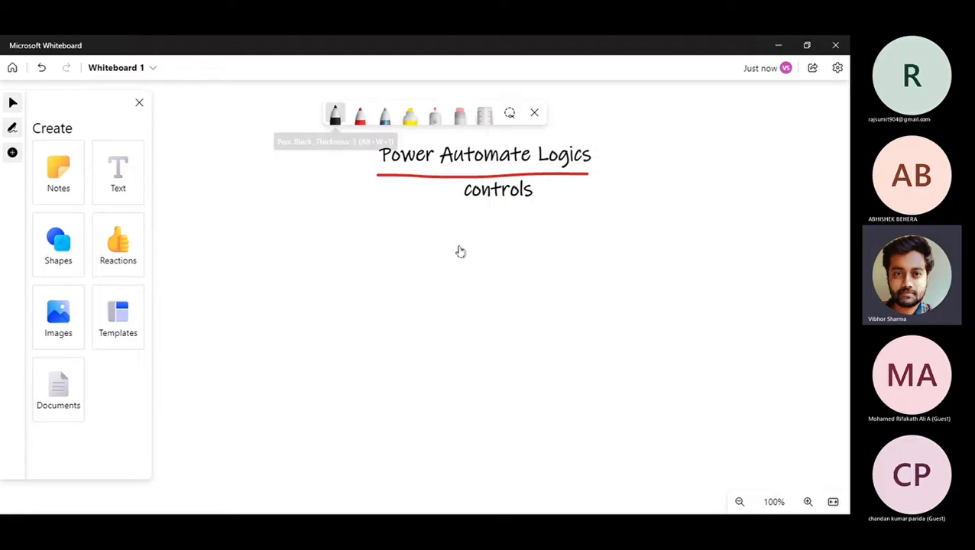
pyautogui.moveTo(458, 205)
pyautogui.mouseDown()
pyautogui.moveTo(455, 197)
pyautogui.moveTo(561, 189)
pyautogui.moveTo(503, 213)
pyautogui.moveTo(458, 208)
pyautogui.mouseUp()
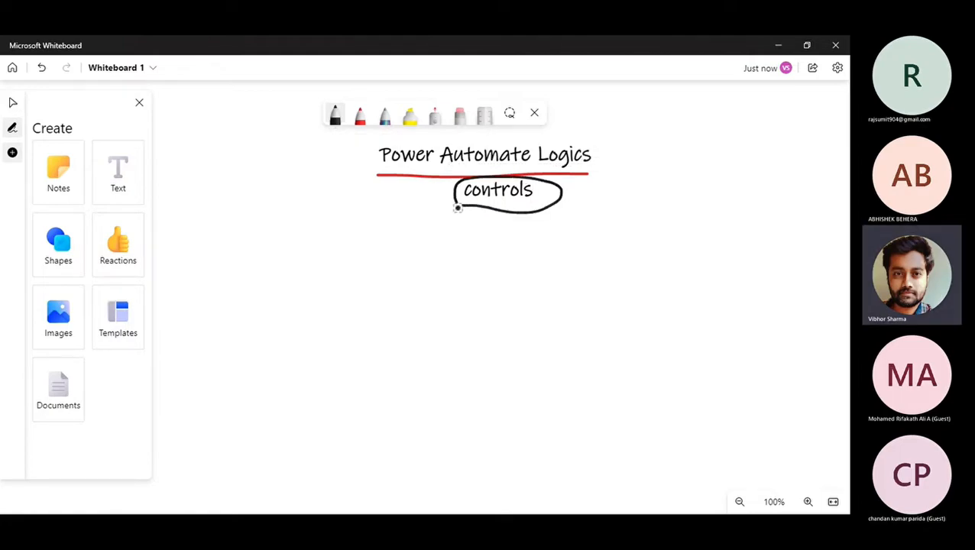
pyautogui.click(121, 188)
# Add a 'Conditions' label with an 'If Statements' text box beneath it.
pyautogui.click(204, 265)
pyautogui.write('C')
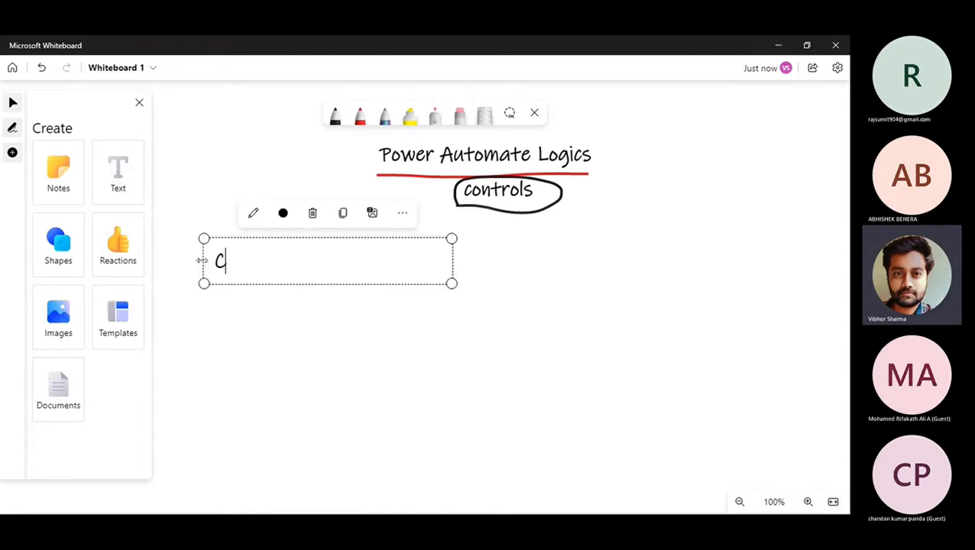
pyautogui.write('onditions')
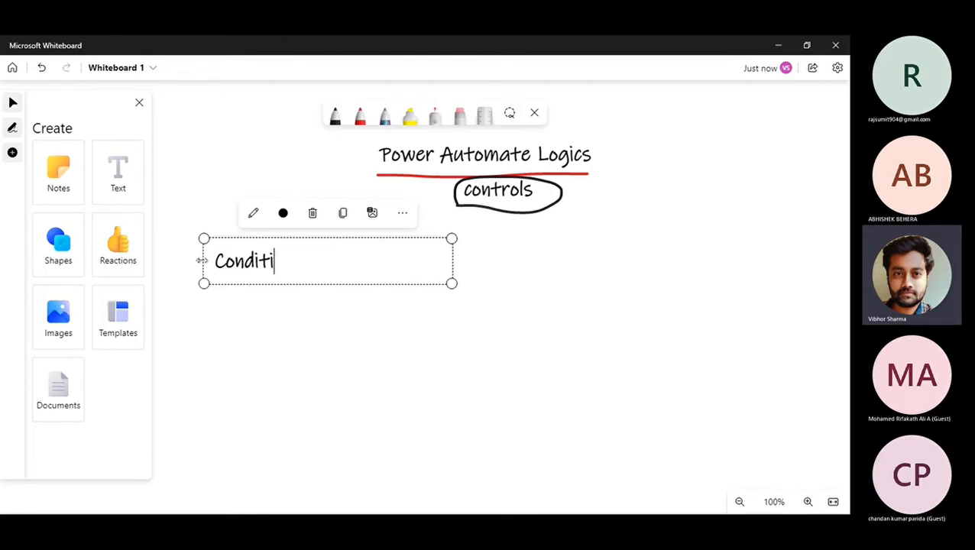
pyautogui.click(115, 178)
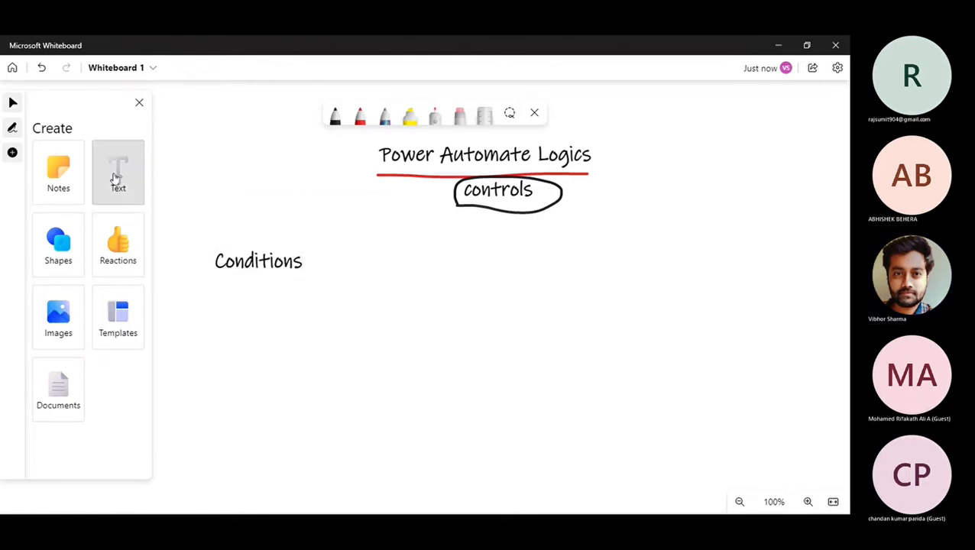
pyautogui.click(223, 292)
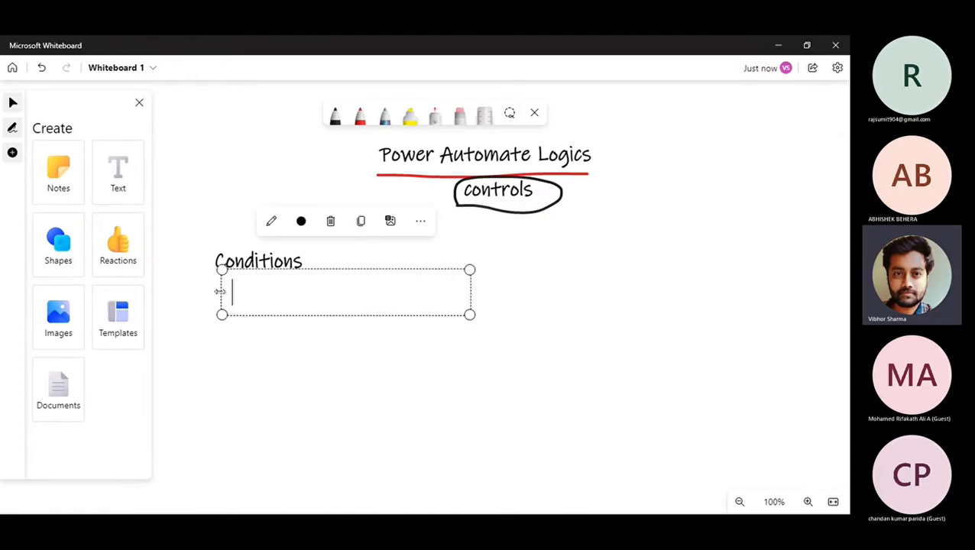
pyautogui.write('If Sta')
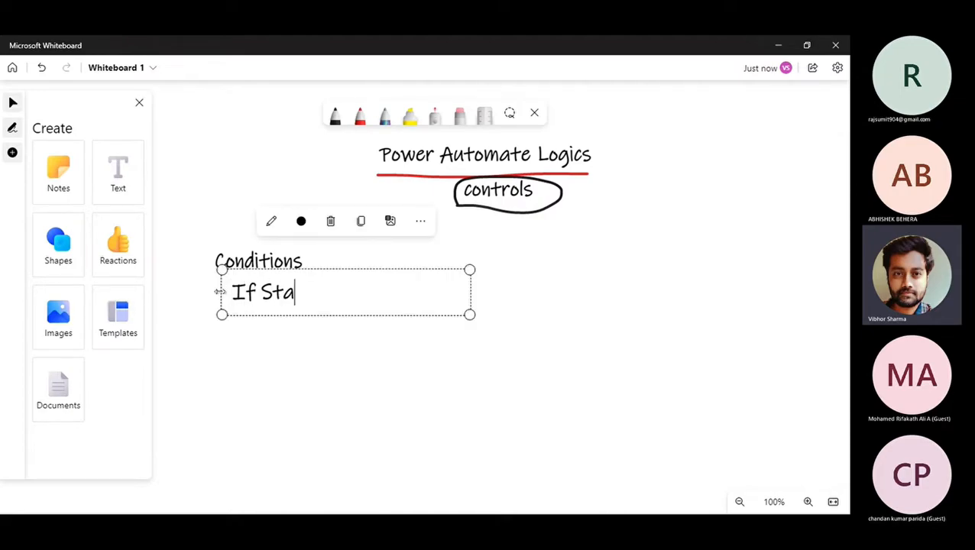
pyautogui.write('tements')
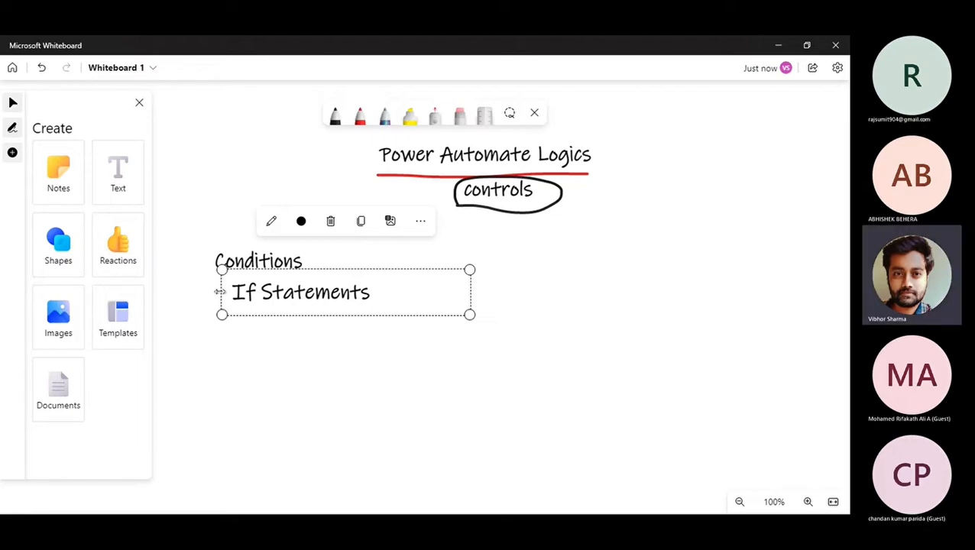
# Add the example lines If( a=5, b=a+4,B=a+6) and If(Rating =3, True,False).
pyautogui.press('Return')
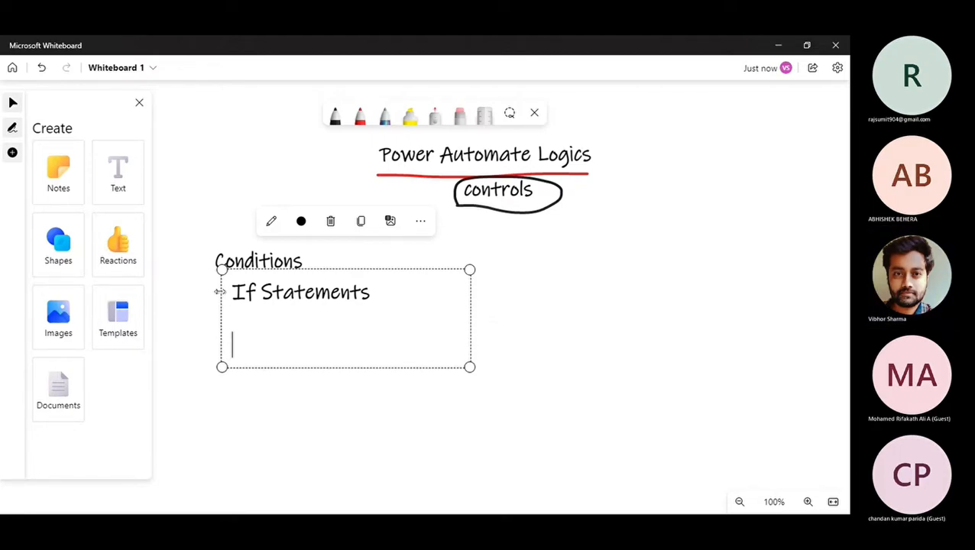
pyautogui.write('If9')
pyautogui.press('BackSpace')
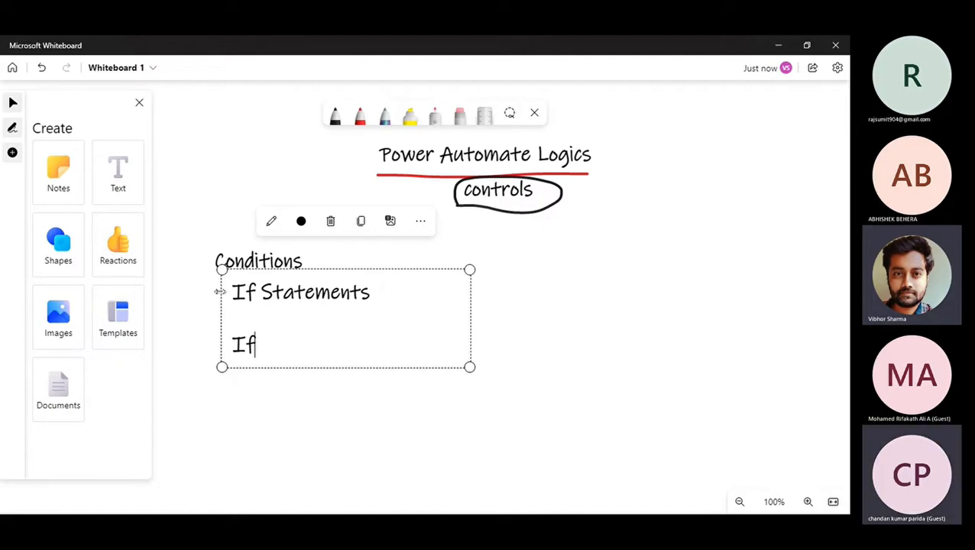
pyautogui.write('( a')
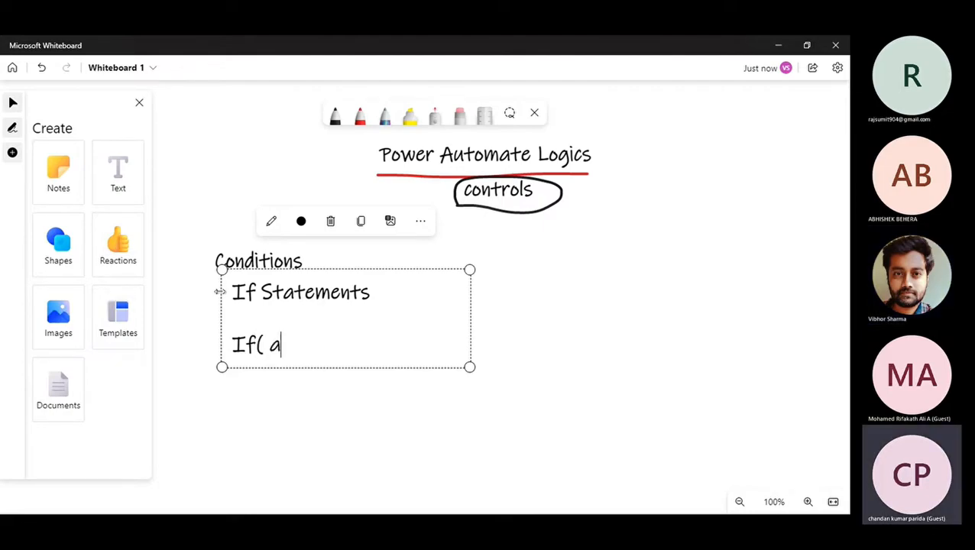
pyautogui.write('=5')
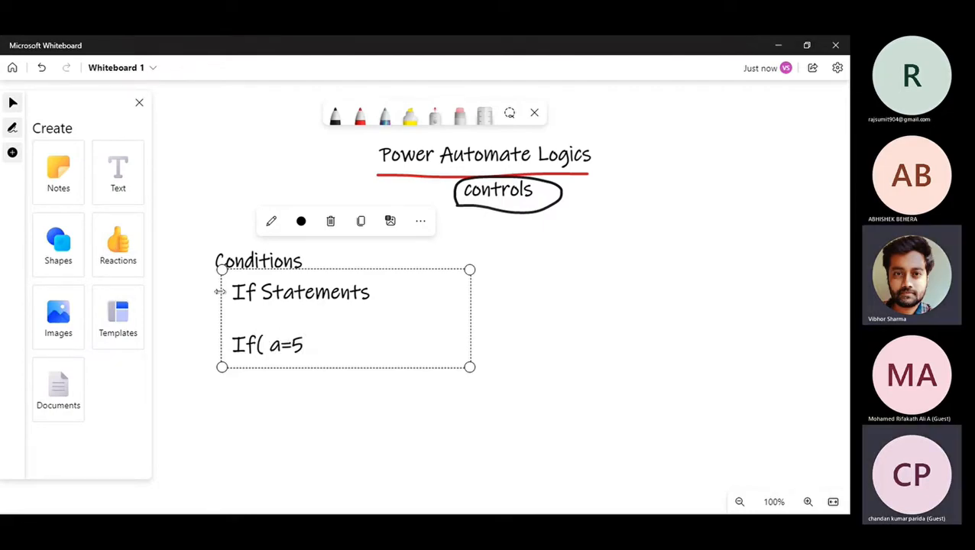
pyautogui.write(', ')
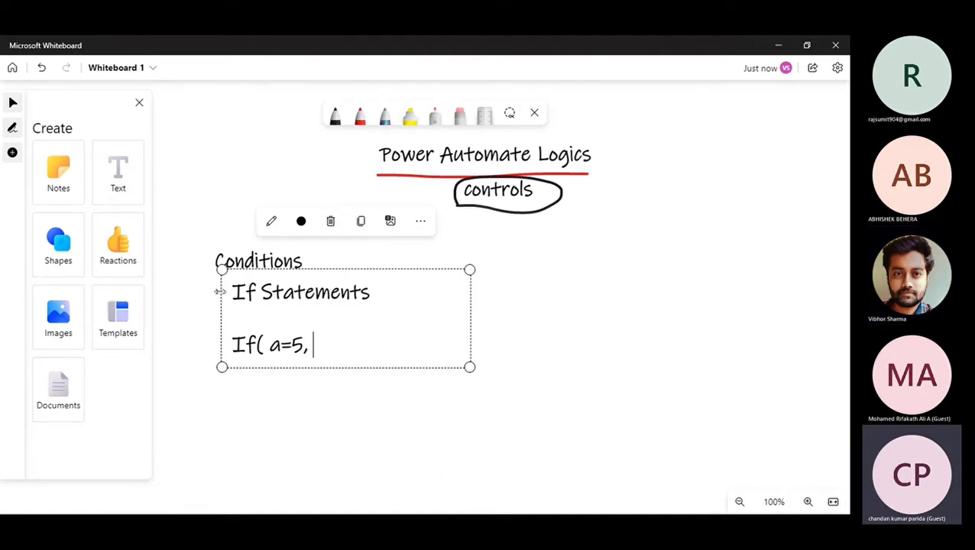
pyautogui.write('b=a+4,')
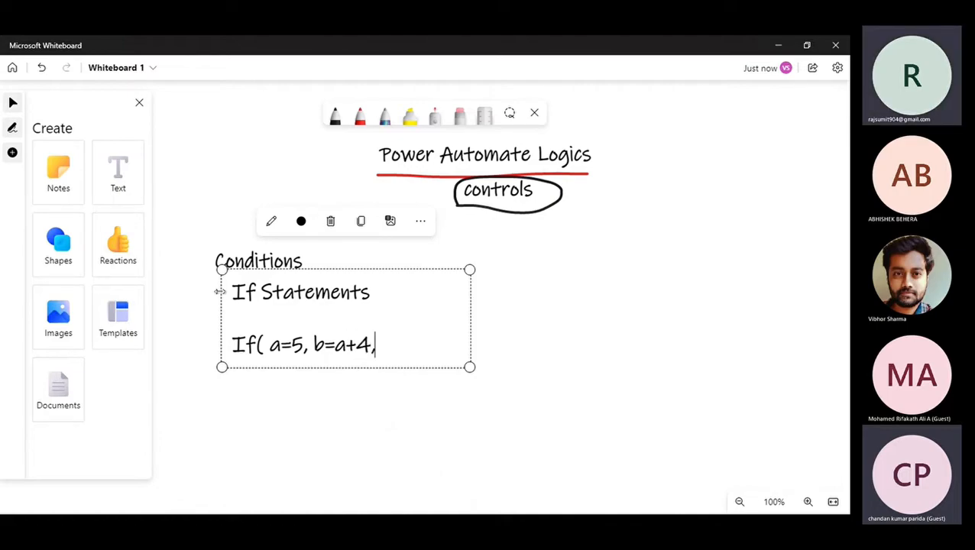
pyautogui.write('B=')
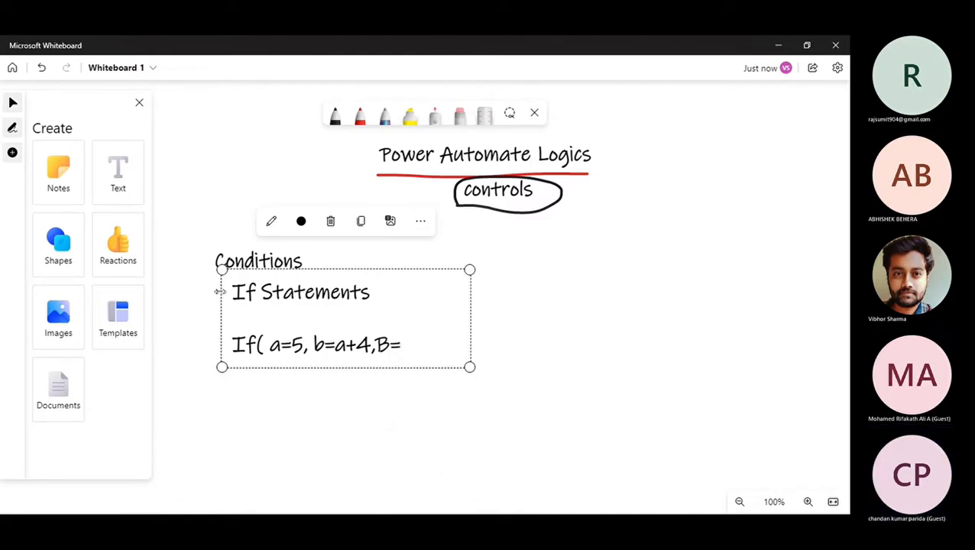
pyautogui.write('a+6')
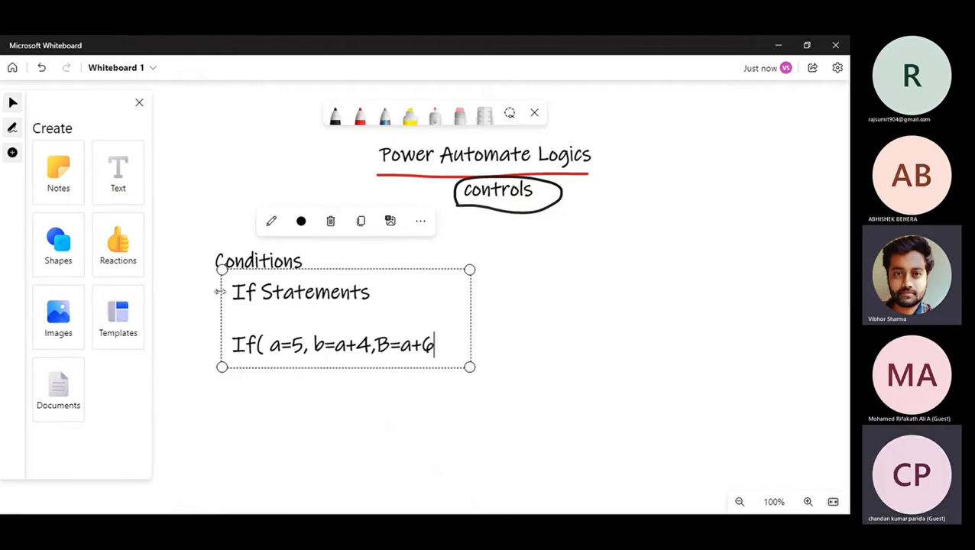
pyautogui.write(')')
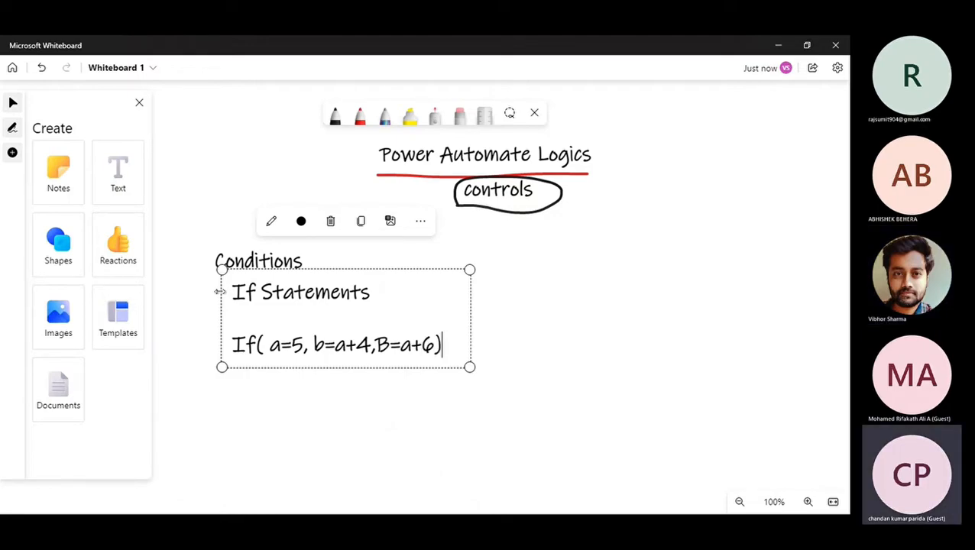
pyautogui.press('Return')
pyautogui.write('I')
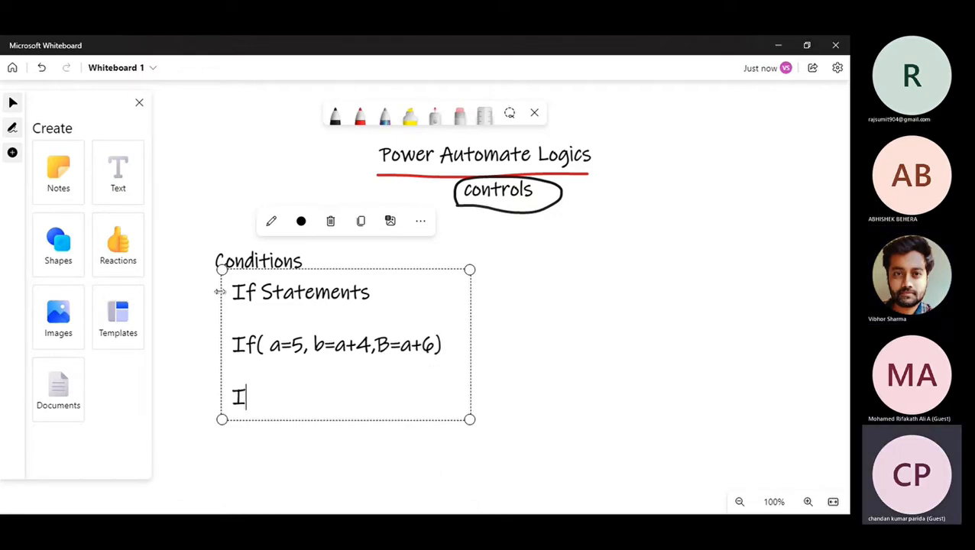
pyautogui.write('f( a=')
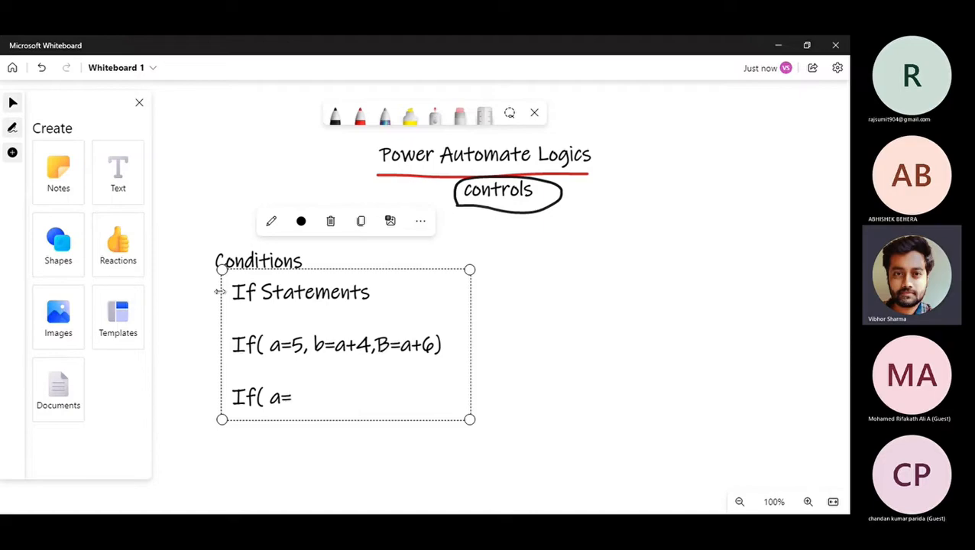
pyautogui.press('BackSpace')
pyautogui.press('BackSpace')
pyautogui.press('BackSpace')
pyautogui.write('R')
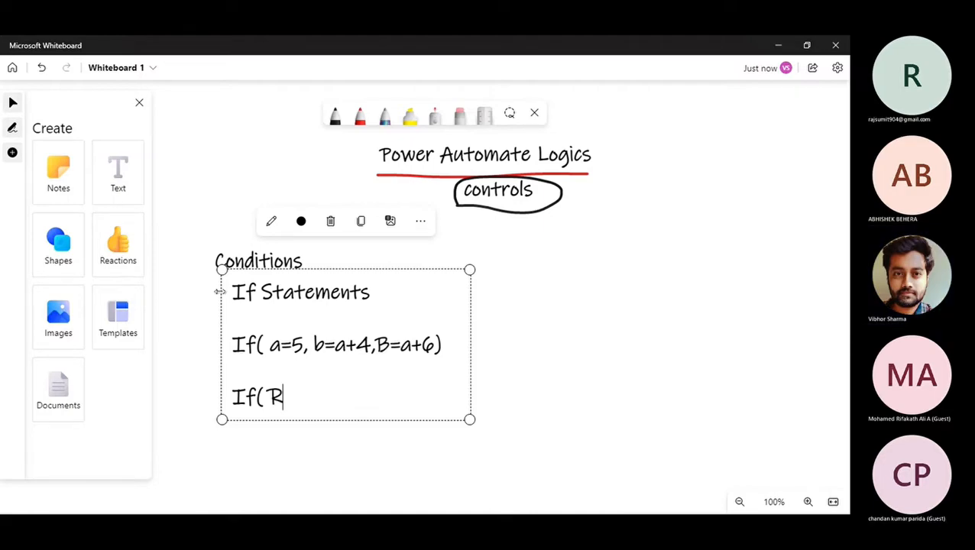
pyautogui.write('ating =')
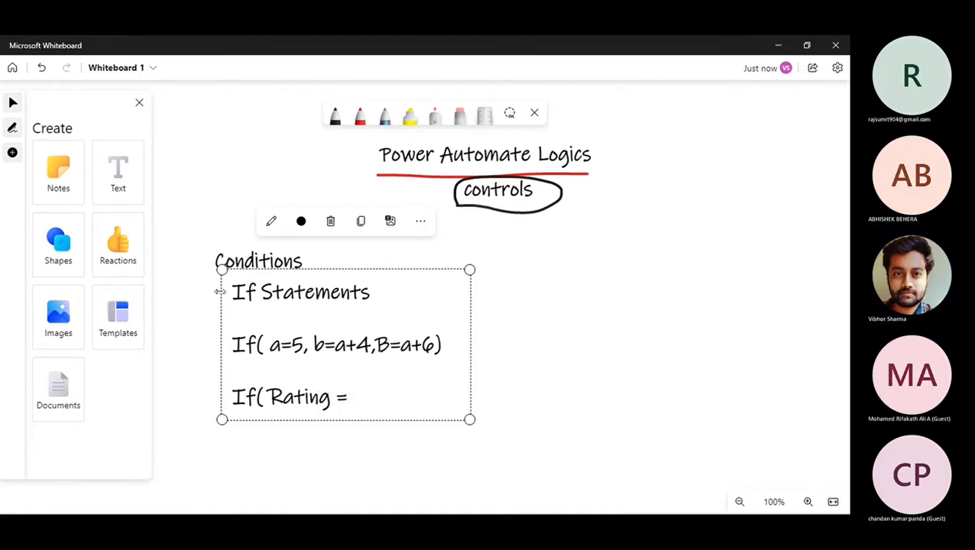
pyautogui.write('3, True,')
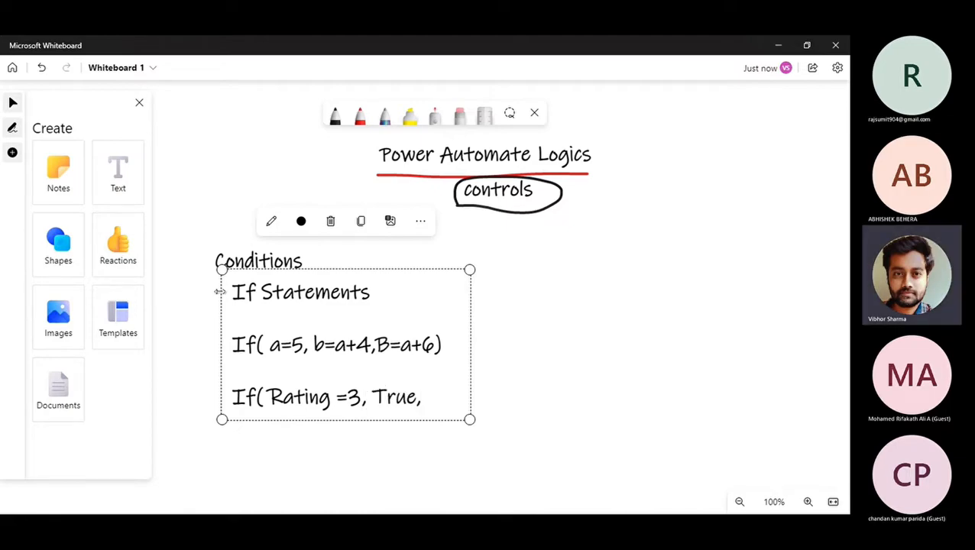
pyautogui.write('Fas')
pyautogui.press('BackSpace')
pyautogui.write('lse)')
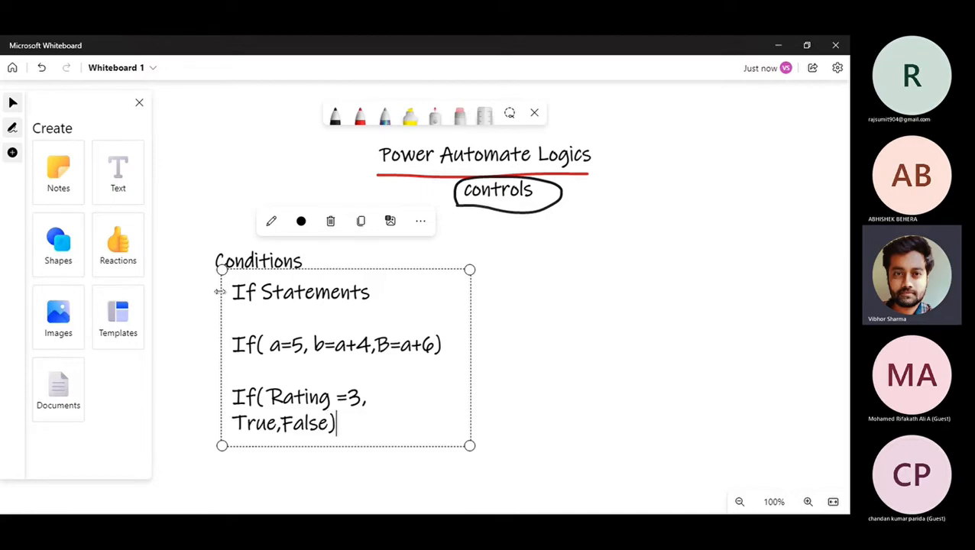
# In red ink, underline True/False, circle the Rating line and Conditions, and arrow the title to Conditions.
pyautogui.click(359, 116)
pyautogui.moveTo(229, 439); pyautogui.dragTo(337, 438)
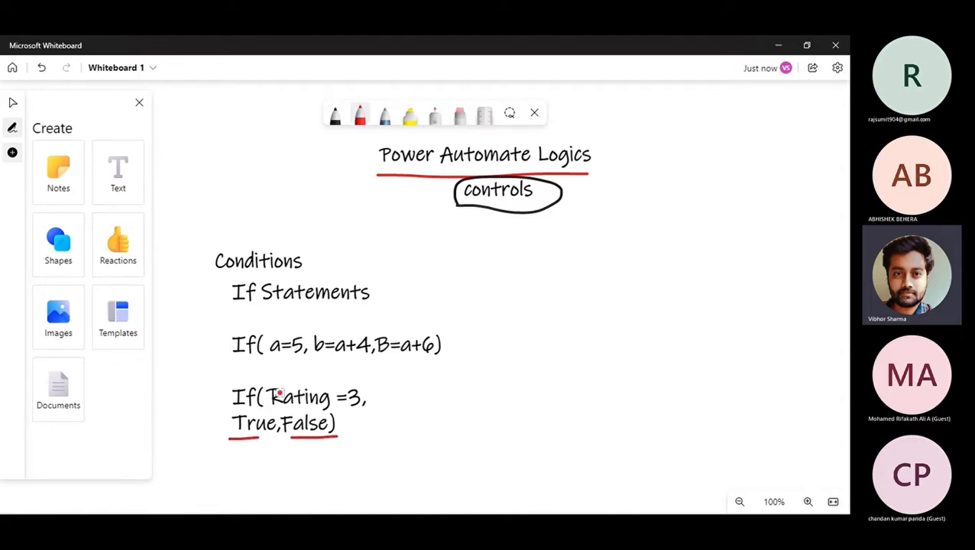
pyautogui.moveTo(226, 403)
pyautogui.mouseDown()
pyautogui.moveTo(227, 391)
pyautogui.moveTo(341, 376)
pyautogui.moveTo(369, 400)
pyautogui.mouseUp()
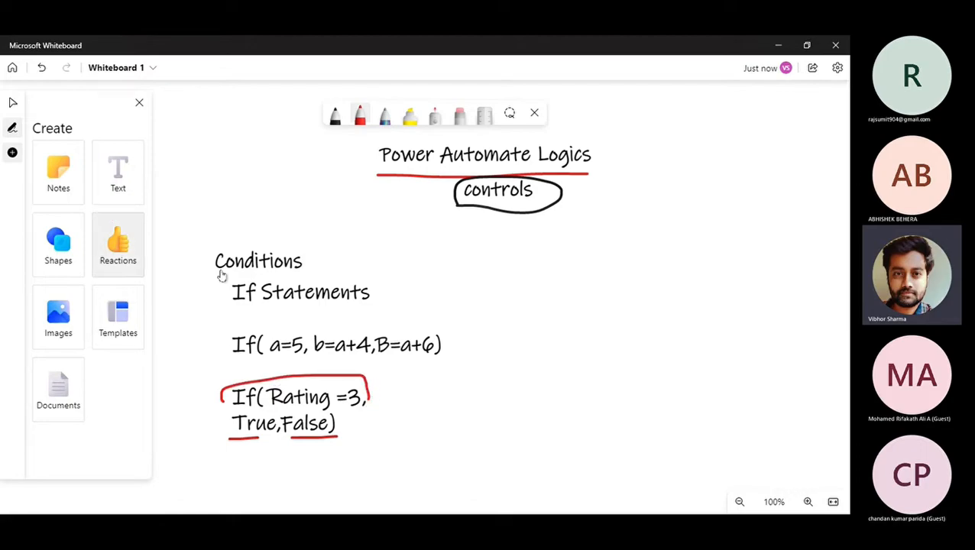
pyautogui.moveTo(210, 272)
pyautogui.mouseDown()
pyautogui.moveTo(305, 249)
pyautogui.moveTo(316, 269)
pyautogui.moveTo(203, 269)
pyautogui.mouseUp()
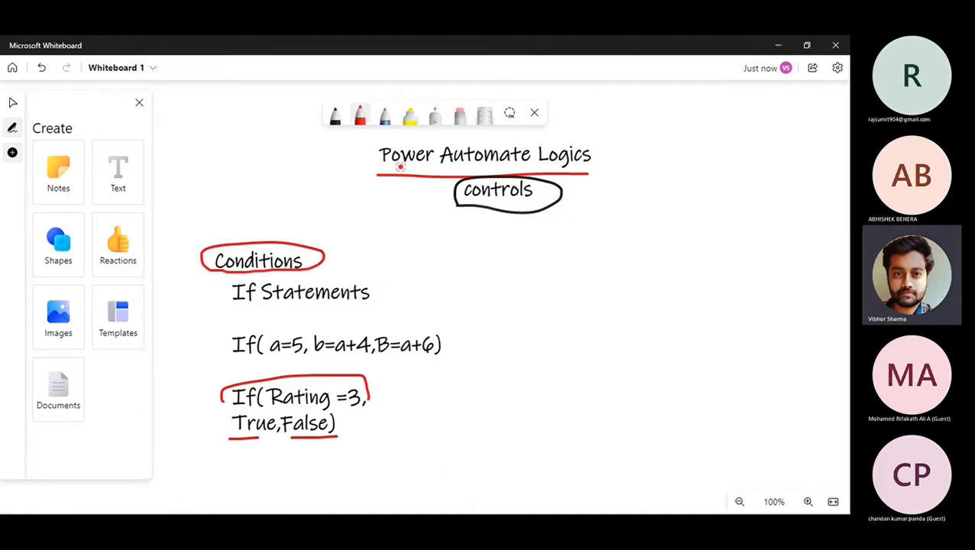
pyautogui.moveTo(392, 179)
pyautogui.mouseDown()
pyautogui.moveTo(322, 215)
pyautogui.moveTo(339, 222)
pyautogui.moveTo(299, 240)
pyautogui.moveTo(314, 249)
pyautogui.mouseUp()
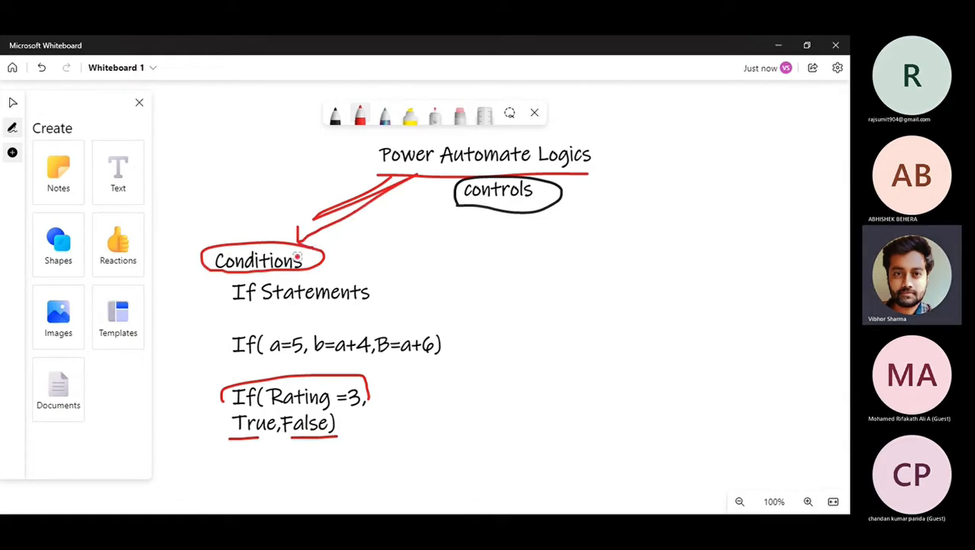
pyautogui.hotkey('alt', 'Tab')
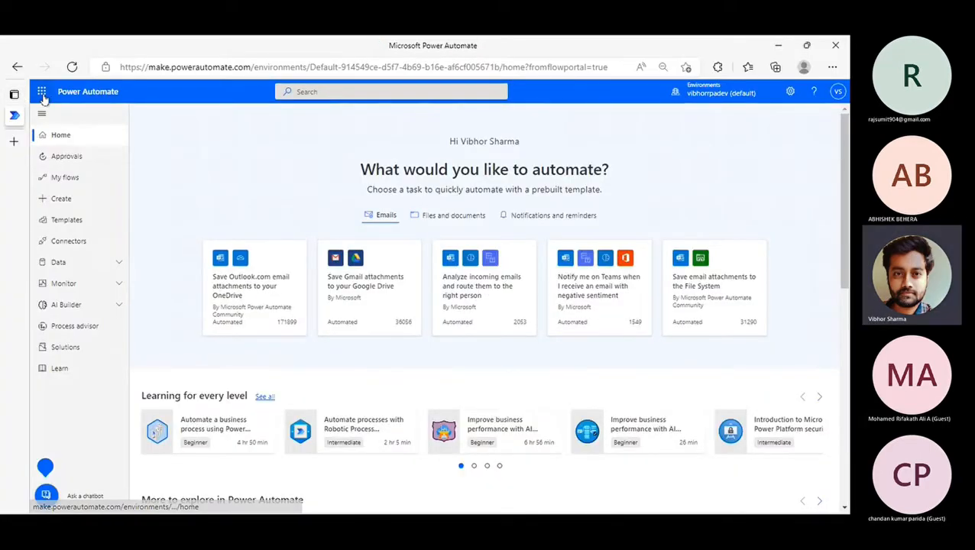
# Switch the browser to full screen and launch Forms from the app launcher's All apps list.
pyautogui.click(42, 93)
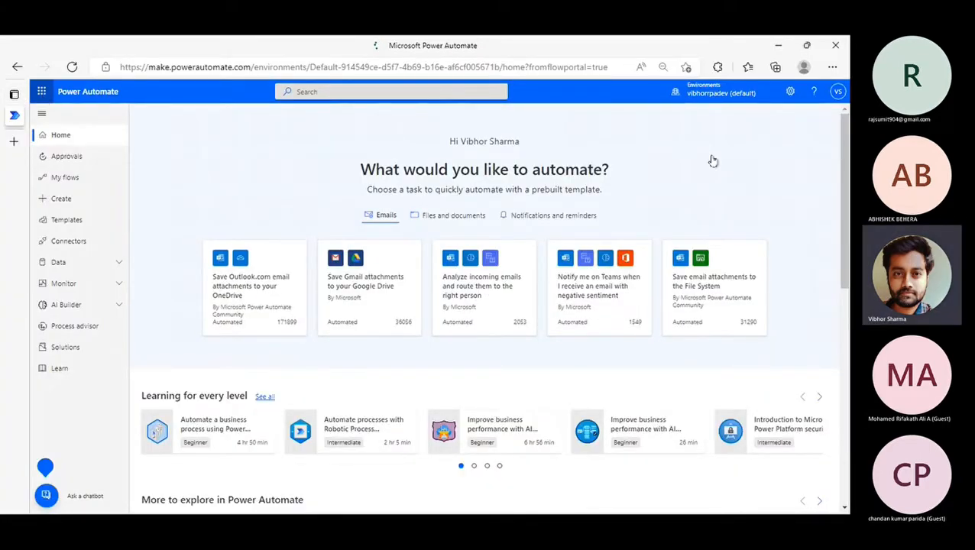
pyautogui.click(832, 68)
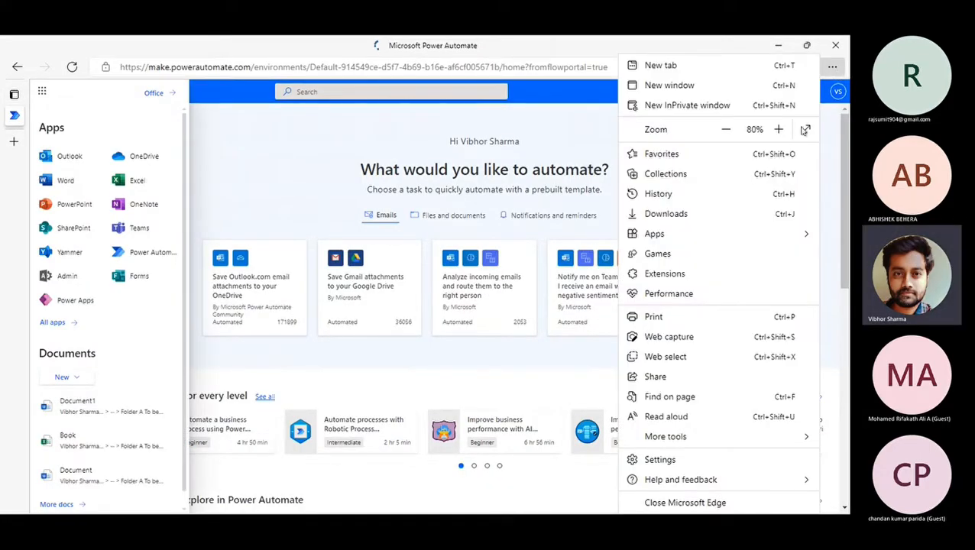
pyautogui.click(806, 129)
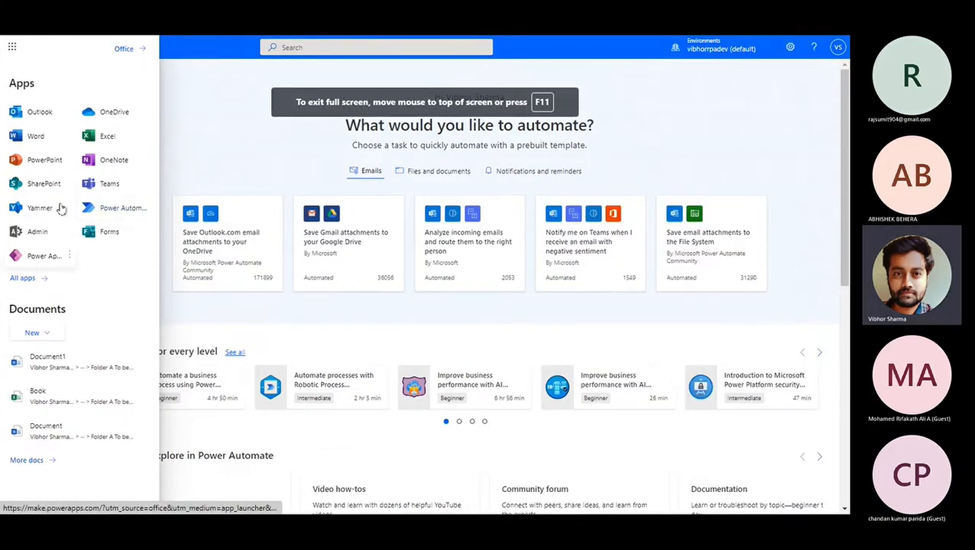
pyautogui.click(22, 278)
pyautogui.scroll(-5, 44, 326)
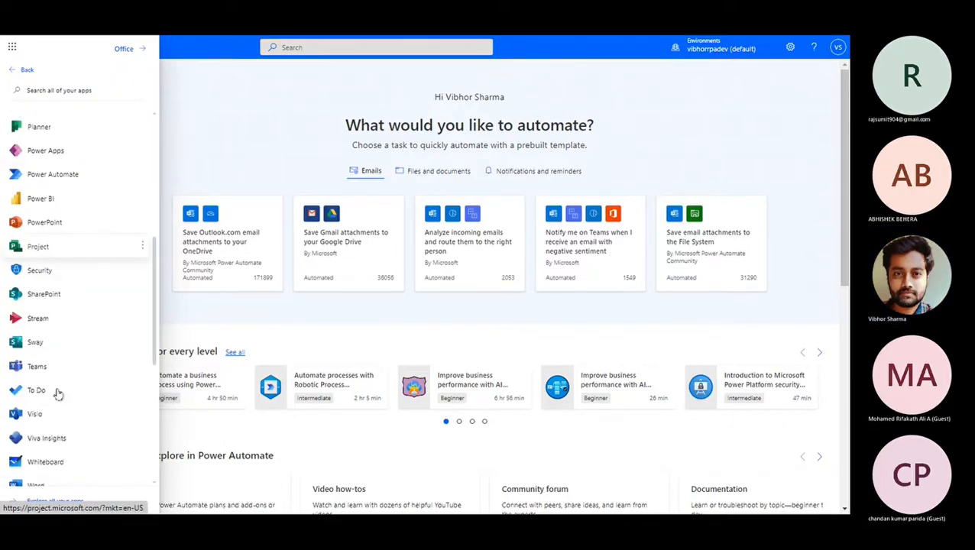
pyautogui.scroll(-3, 58, 437)
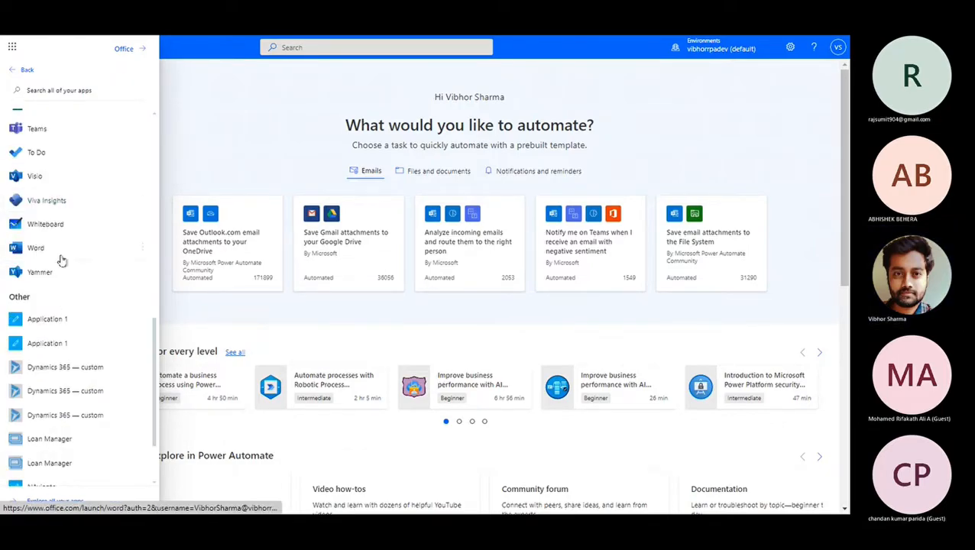
pyautogui.scroll(4, 61, 261)
pyautogui.scroll(5, 51, 314)
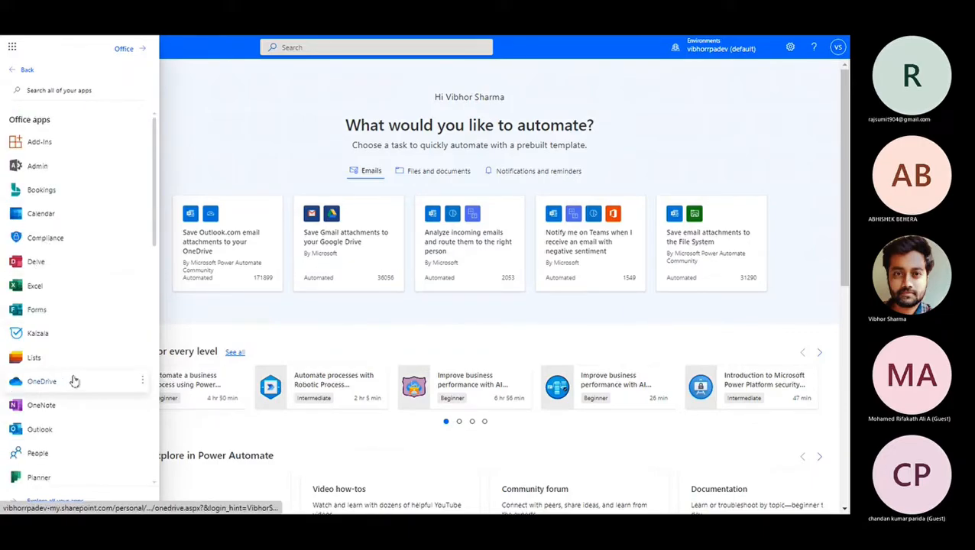
pyautogui.click(37, 310)
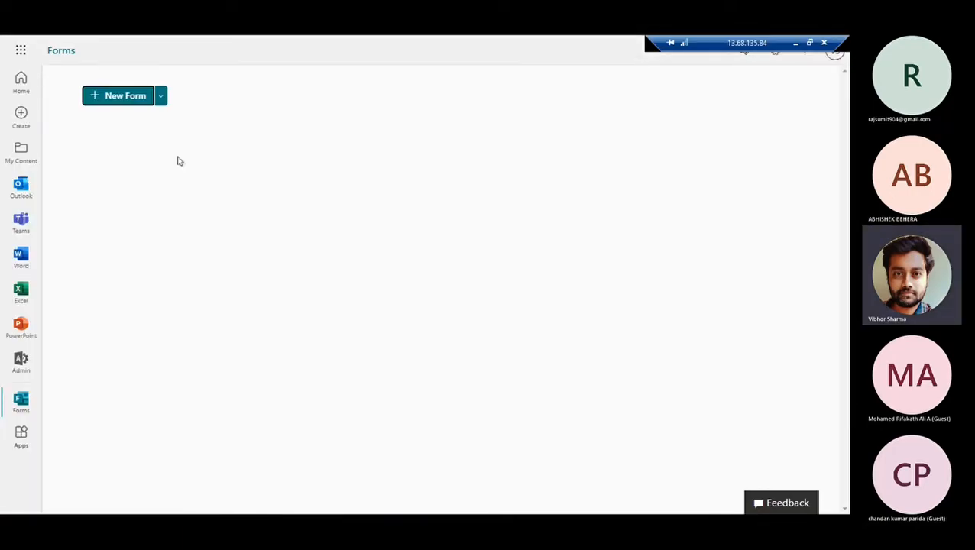
# Open the Office 365 Survey form, skipping the account protection prompt.
pyautogui.click(149, 243)
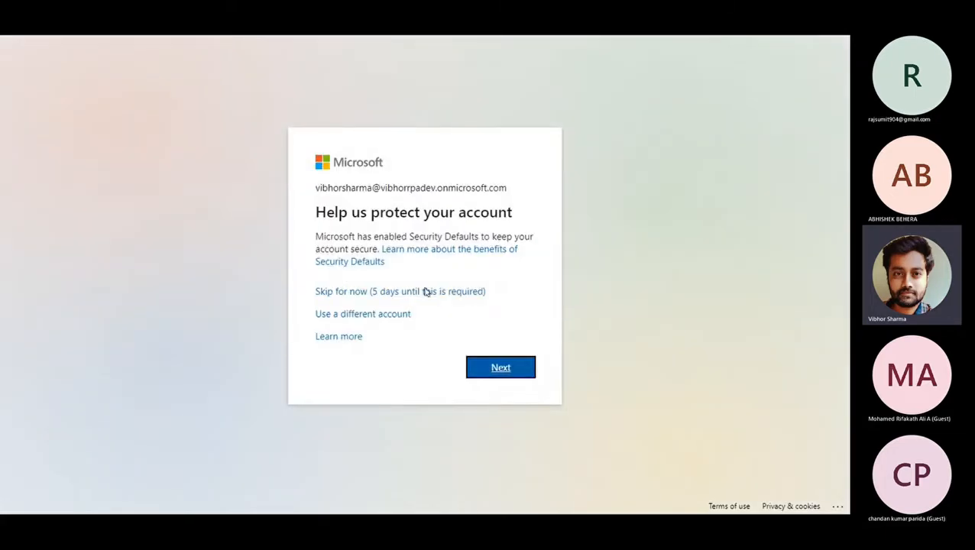
pyautogui.click(433, 295)
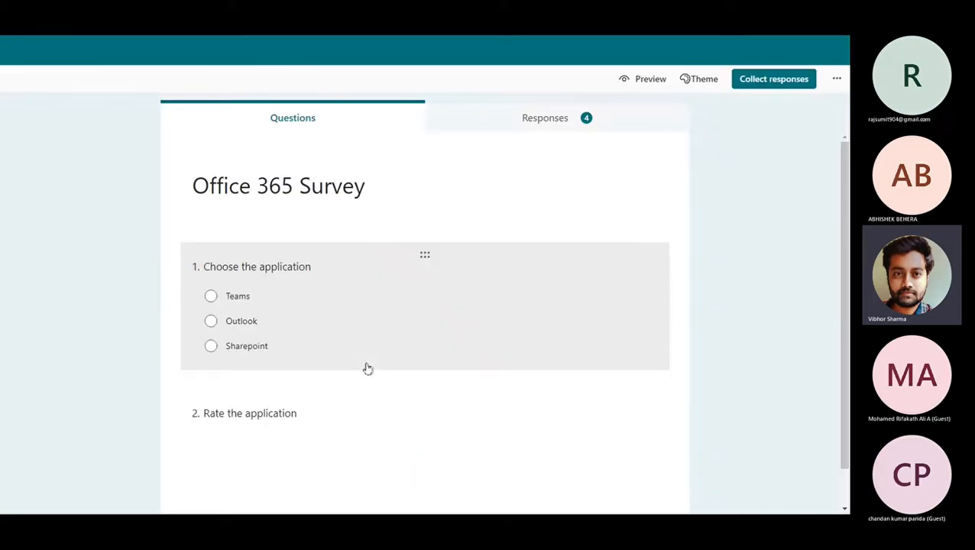
pyautogui.scroll(-1, 131, 418)
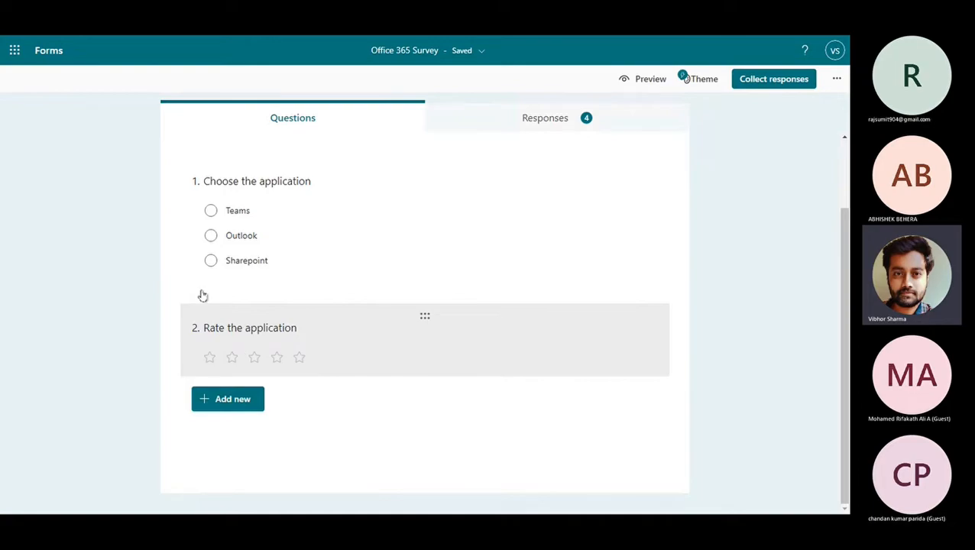
pyautogui.click(646, 80)
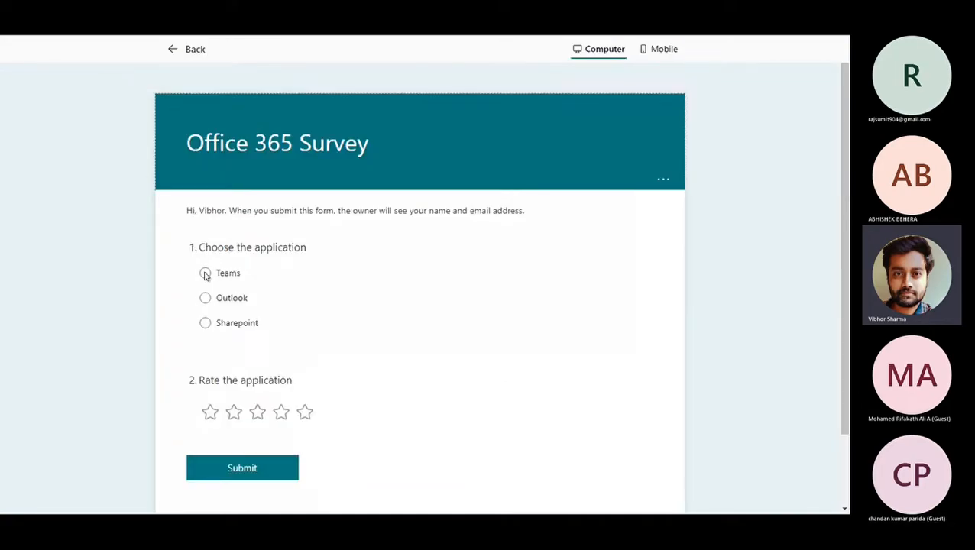
pyautogui.click(205, 273)
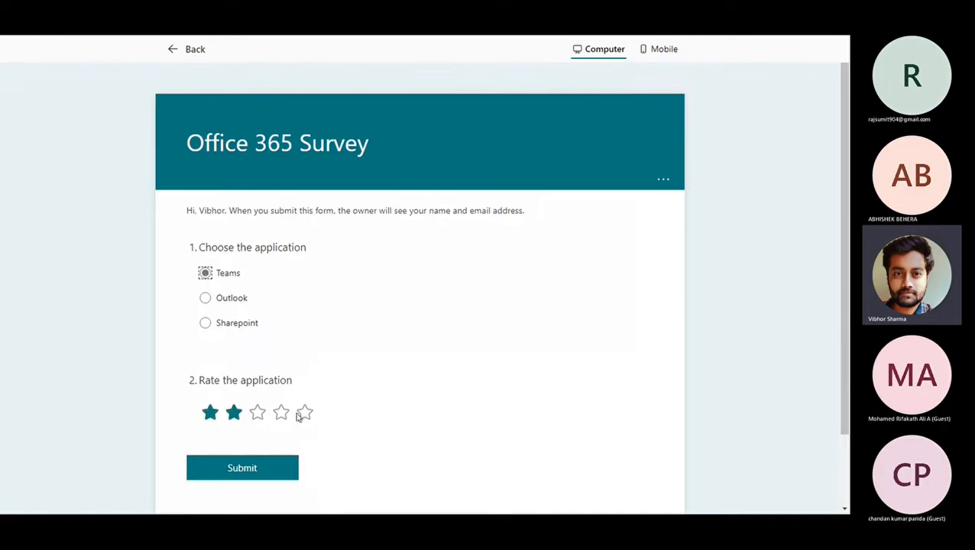
pyautogui.click(304, 413)
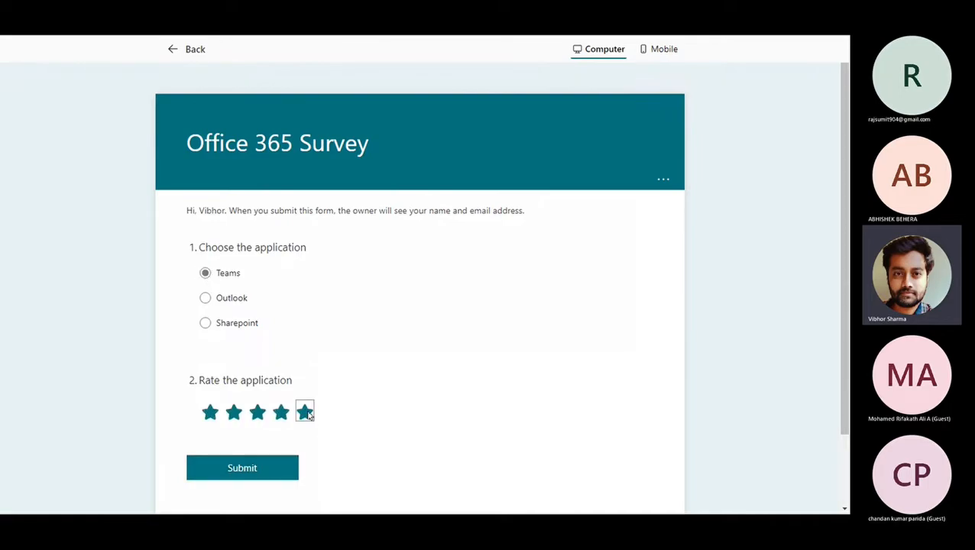
pyautogui.click(210, 414)
pyautogui.click(234, 413)
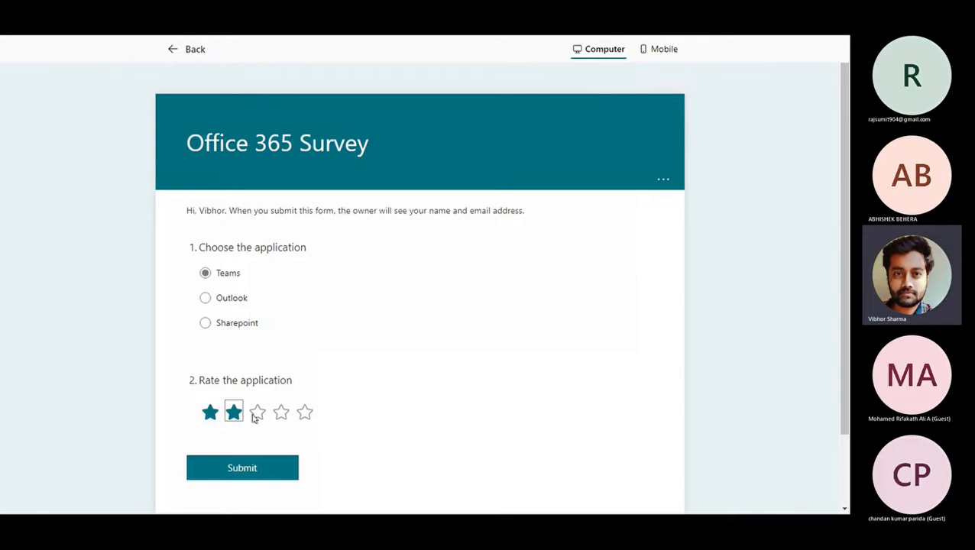
pyautogui.click(256, 413)
pyautogui.click(234, 414)
pyautogui.click(210, 413)
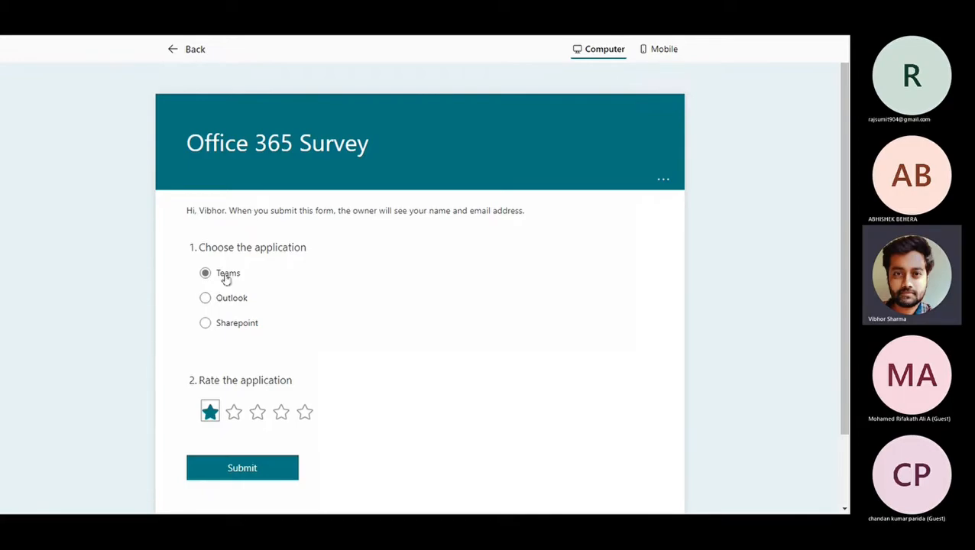
pyautogui.click(305, 412)
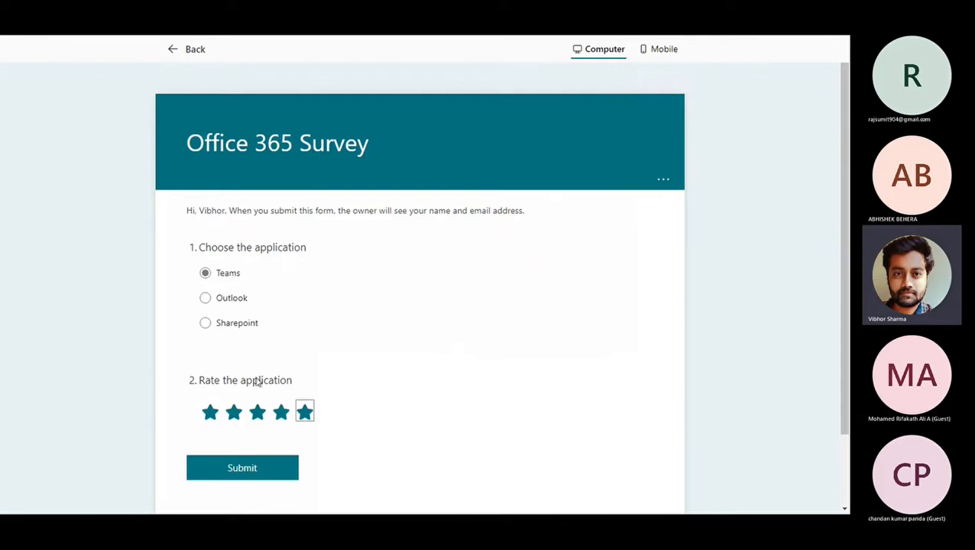
pyautogui.click(210, 412)
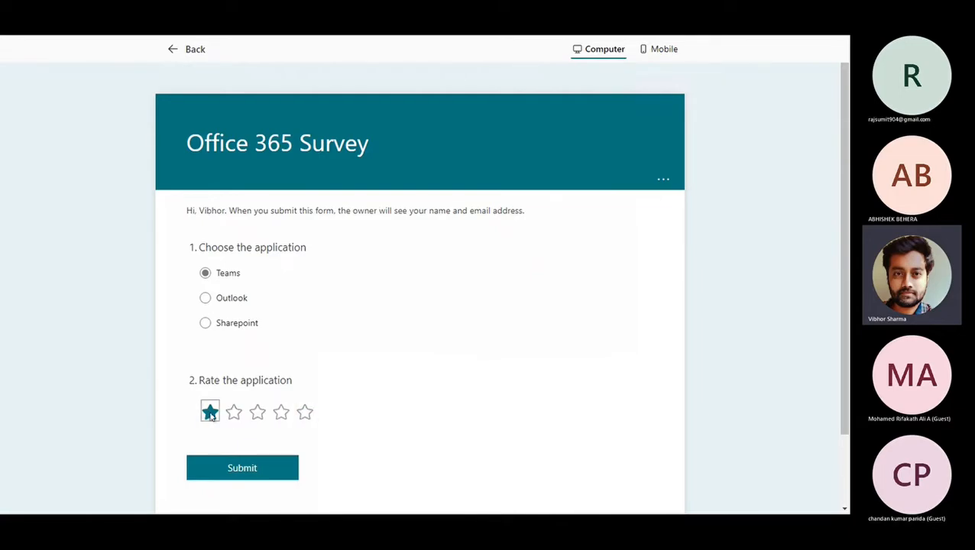
pyautogui.click(235, 414)
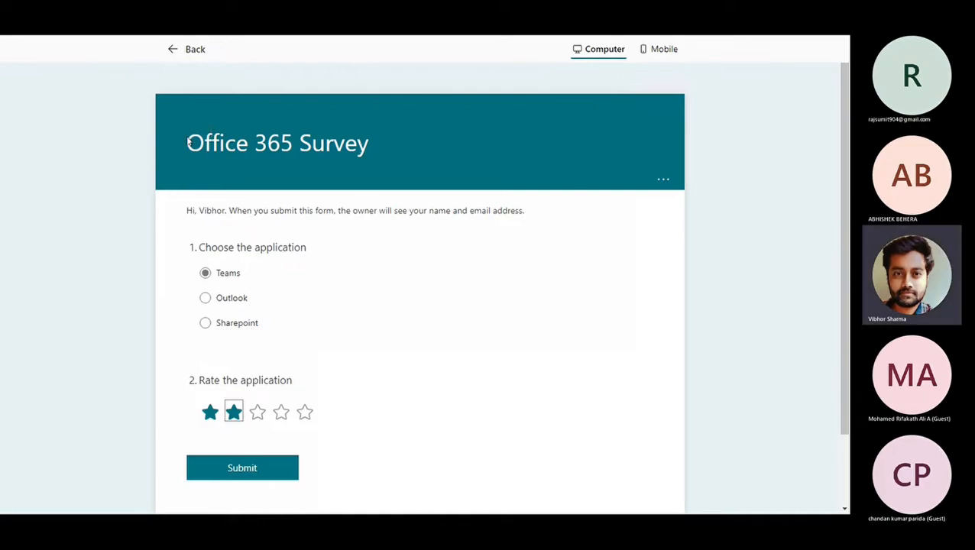
pyautogui.click(172, 53)
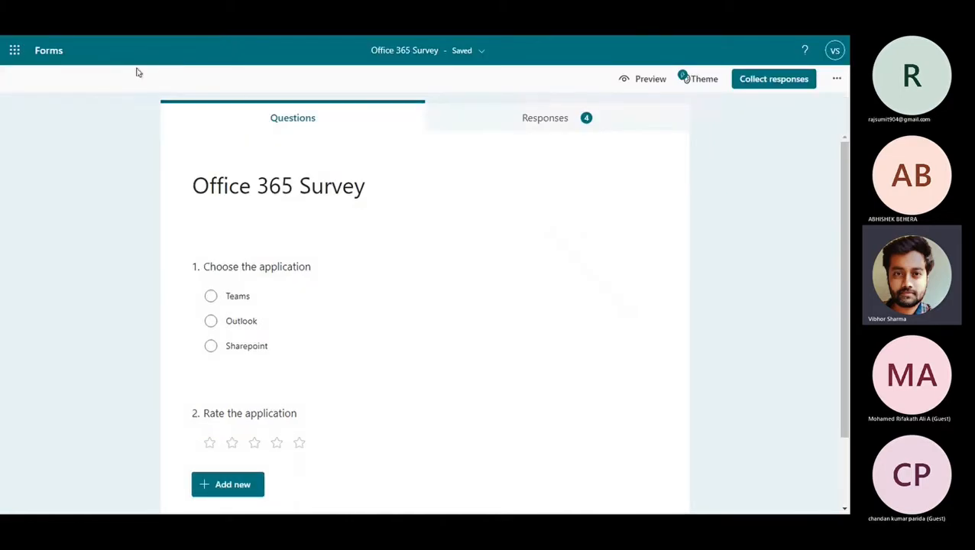
# Briefly open and close the Office app list, keeping the Office 365 Survey form in view.
pyautogui.click(14, 51)
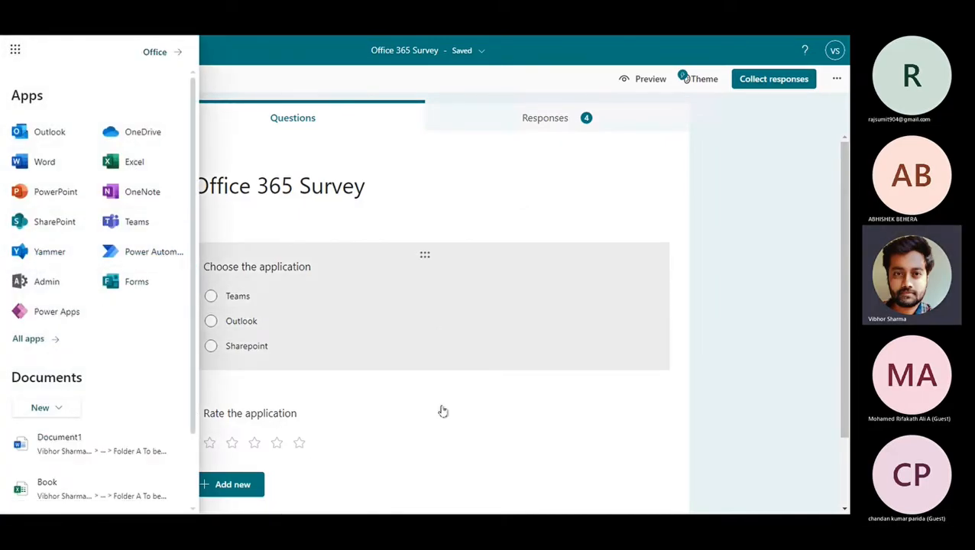
pyautogui.scroll(-2, 428, 337)
pyautogui.scroll(2, 535, 290)
pyautogui.click(796, 273)
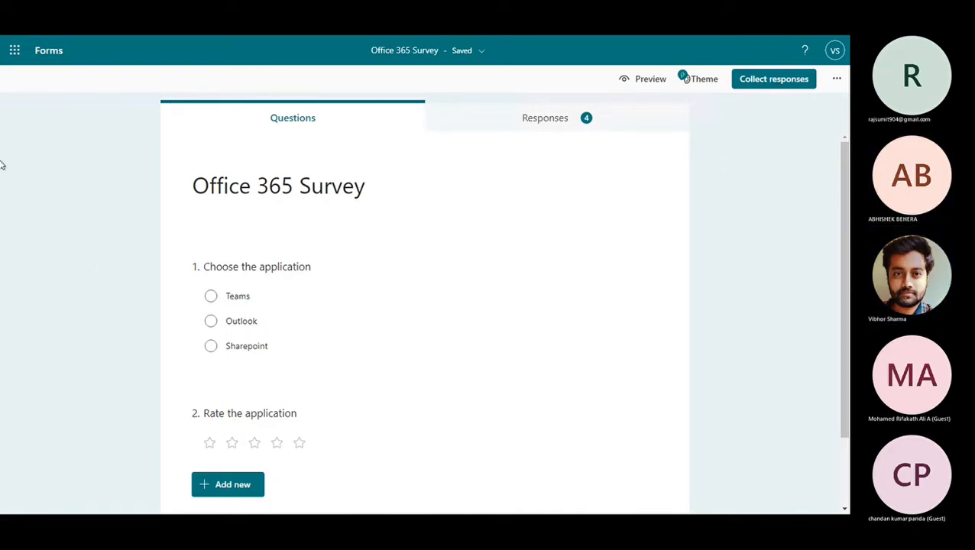
pyautogui.moveTo(2, 113)
pyautogui.moveTo(3, 49)
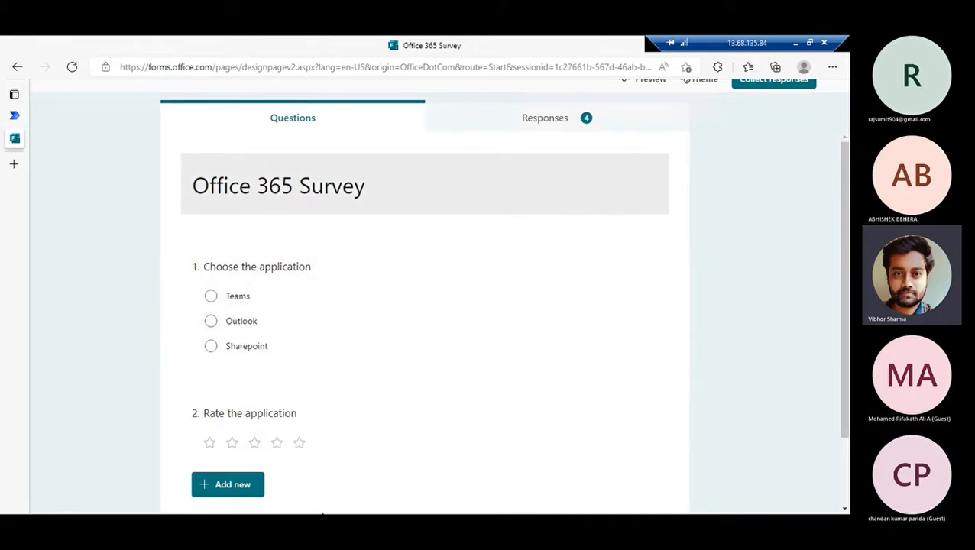
# Start a new automated cloud flow from the Create page in Power Automate.
pyautogui.click(16, 118)
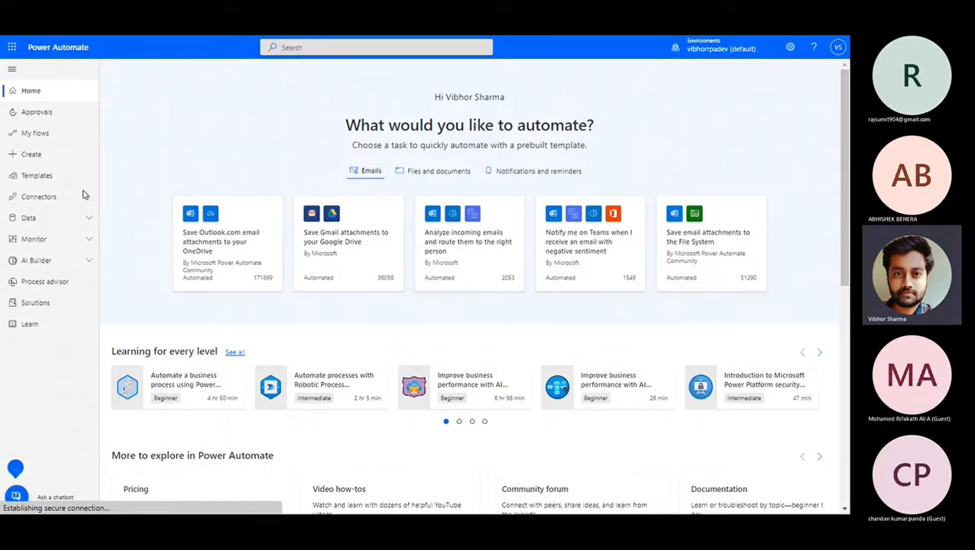
pyautogui.click(41, 166)
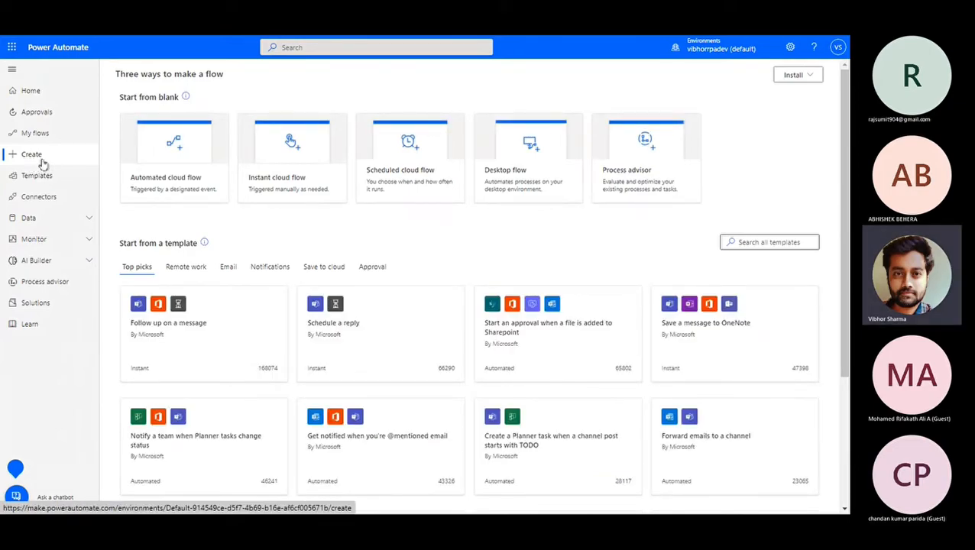
pyautogui.click(159, 198)
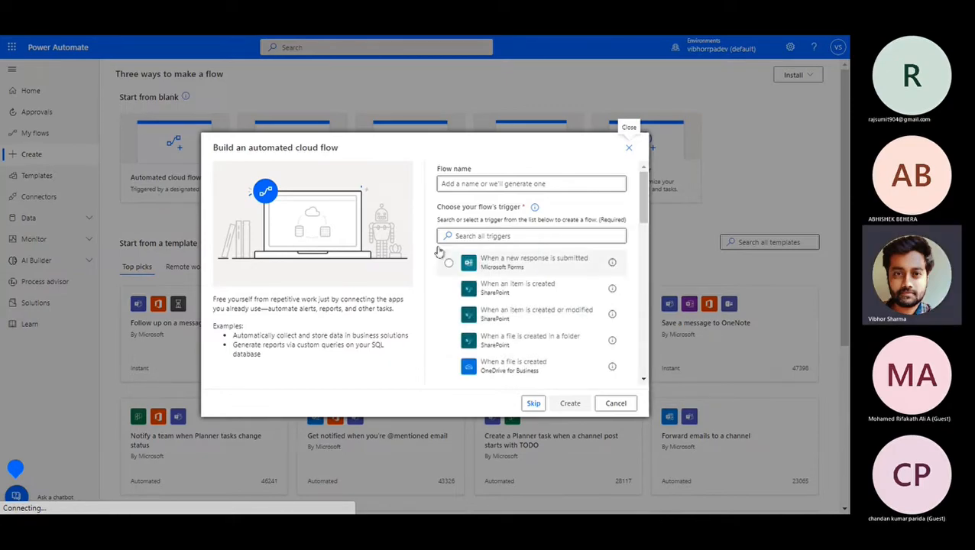
# Create the flow 'bad response' triggered by Microsoft Forms 'When a new response is submitted'.
pyautogui.click(513, 183)
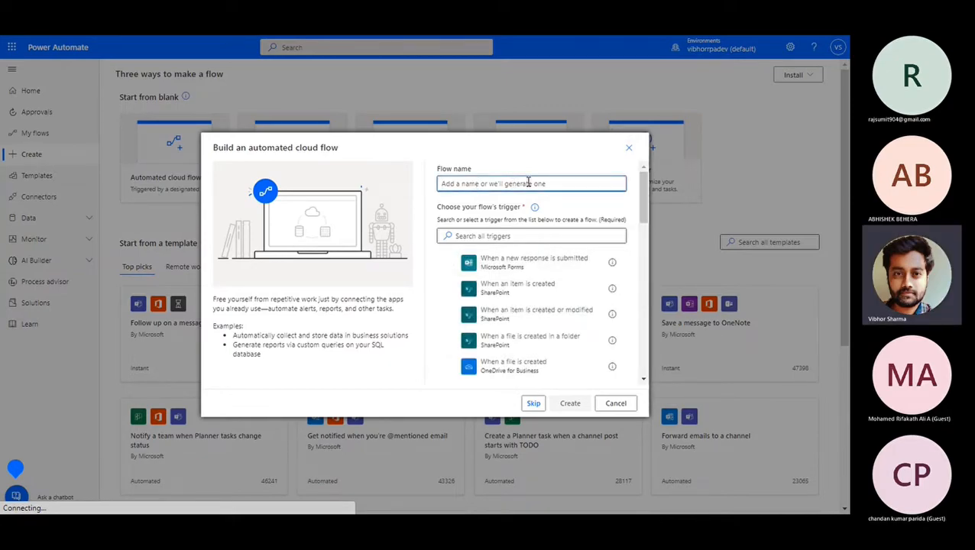
pyautogui.write('torm Re')
pyautogui.press('BackSpace')
pyautogui.press('BackSpace')
pyautogui.press('BackSpace')
pyautogui.press('BackSpace')
pyautogui.press('BackSpace')
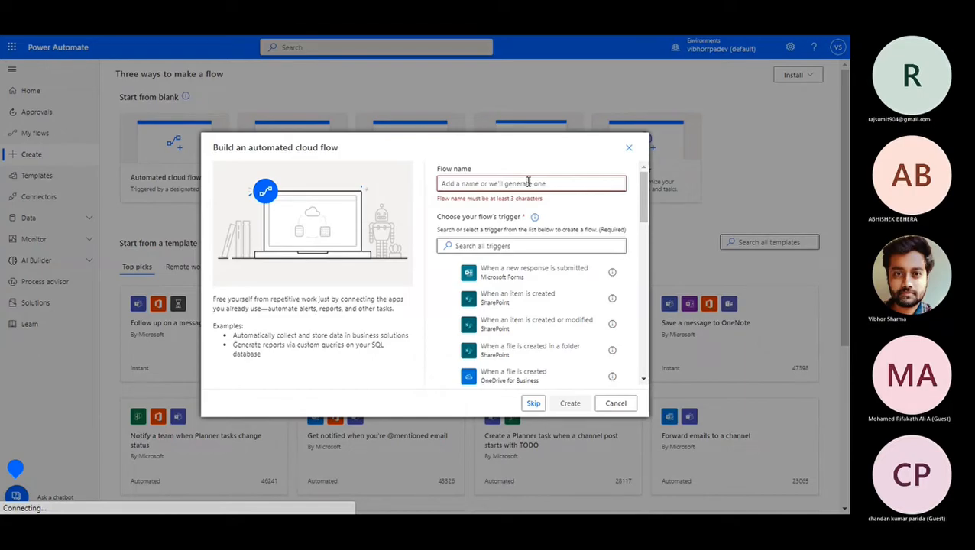
pyautogui.write('b')
pyautogui.press('BackSpace')
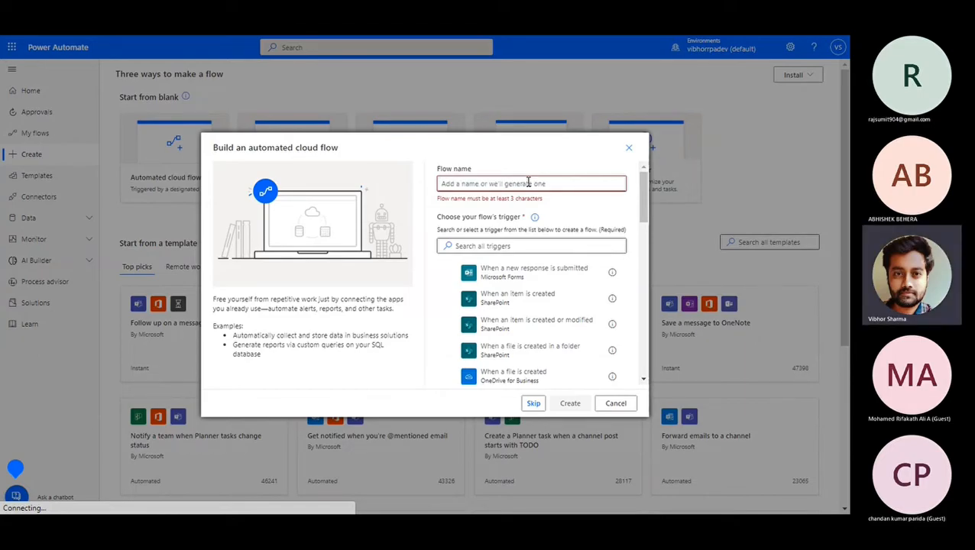
pyautogui.write('bad re')
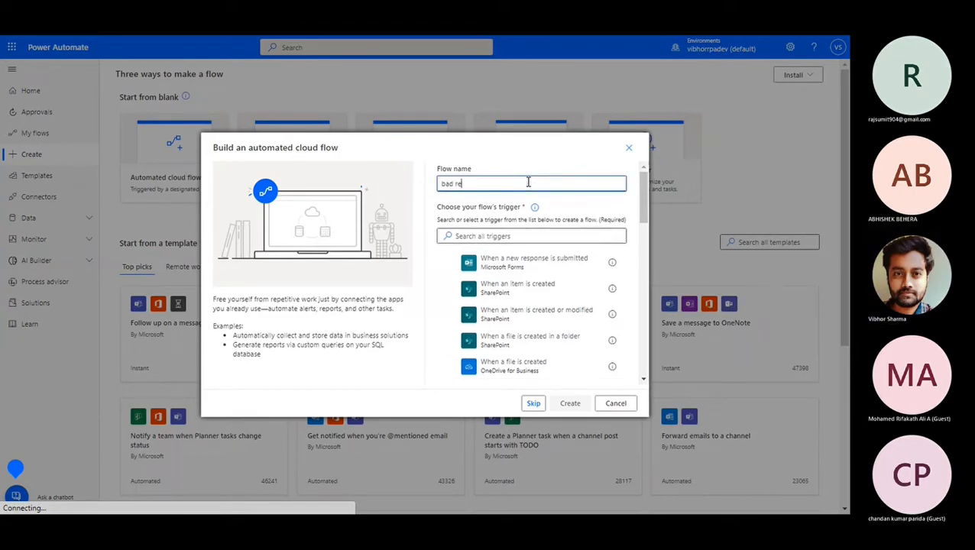
pyautogui.write('sponse')
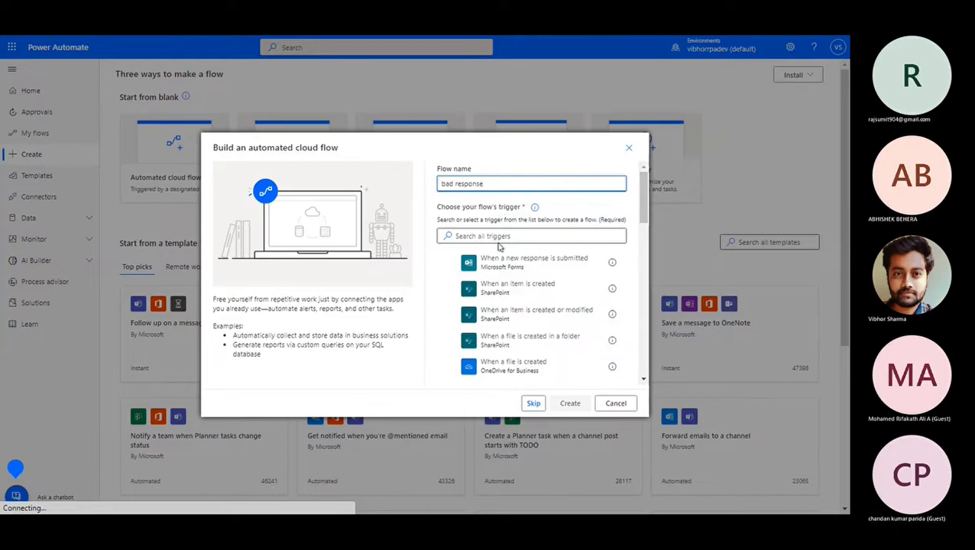
pyautogui.click(447, 263)
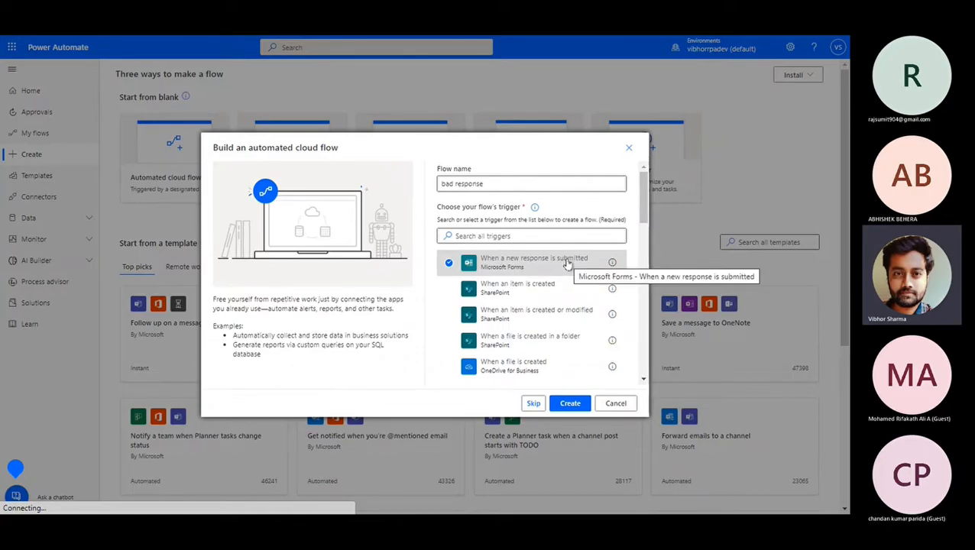
pyautogui.click(566, 407)
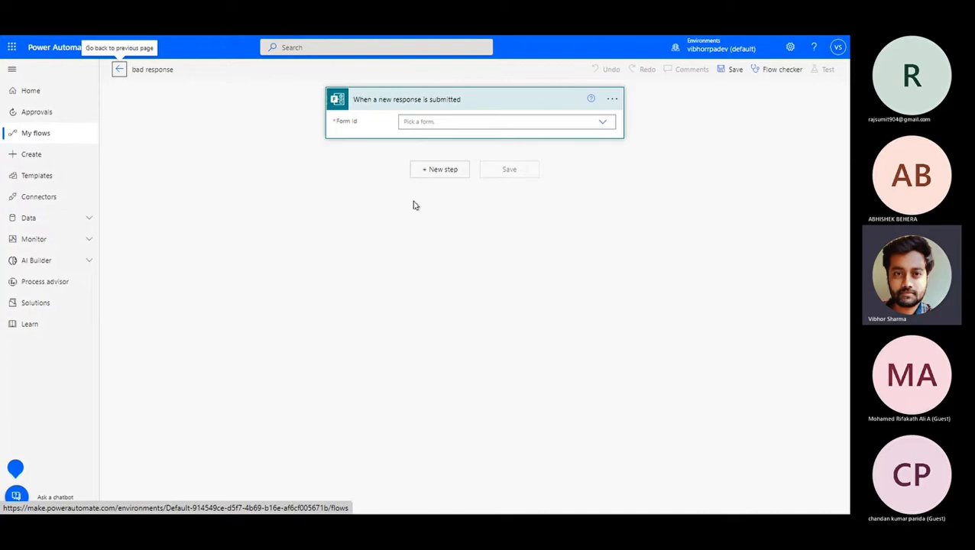
# Set the trigger's Form Id to Office 365 Survey and return to that survey in Forms.
pyautogui.click(488, 121)
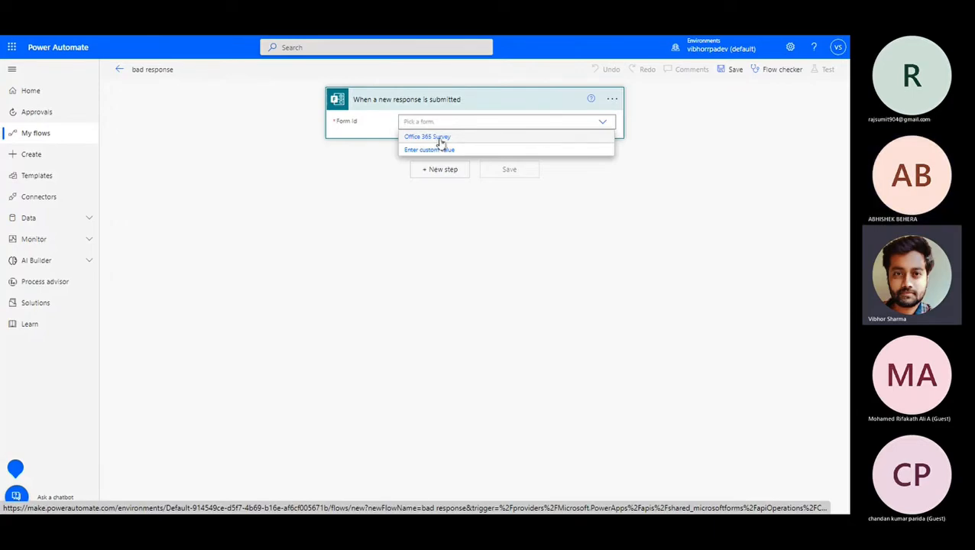
pyautogui.click(440, 137)
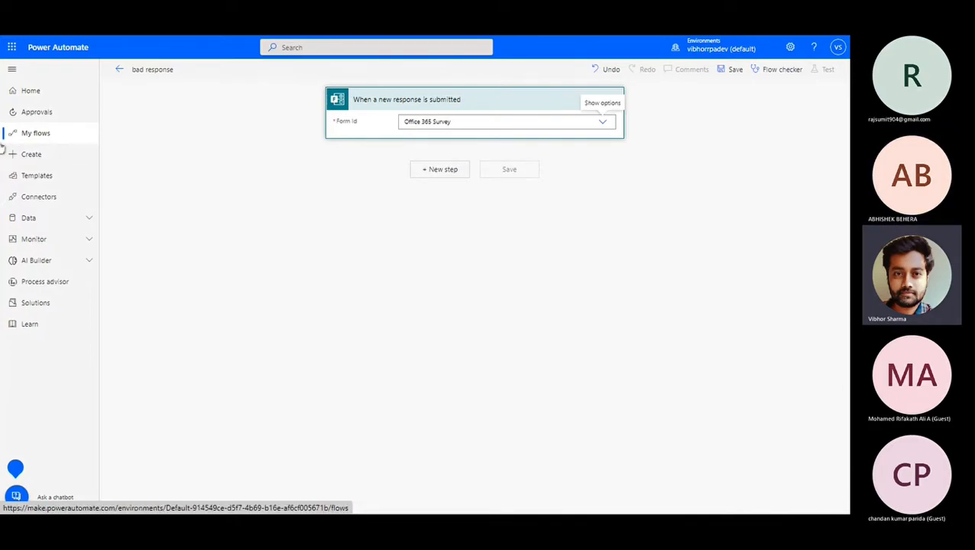
pyautogui.moveTo(4, 145)
pyautogui.click(35, 139)
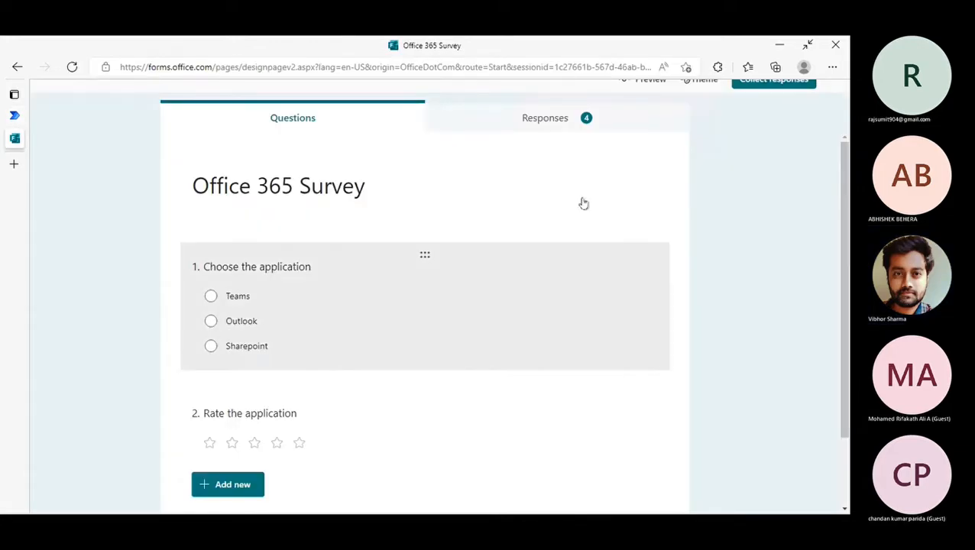
# Preview the Office 365 Survey, answering Teams with a 2-star rating, then return to the flow.
pyautogui.click(652, 84)
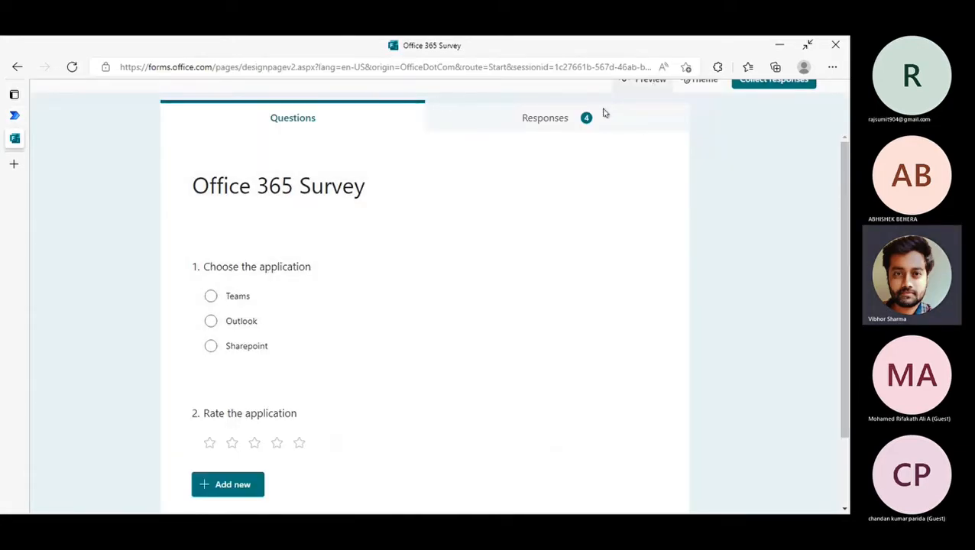
pyautogui.click(205, 278)
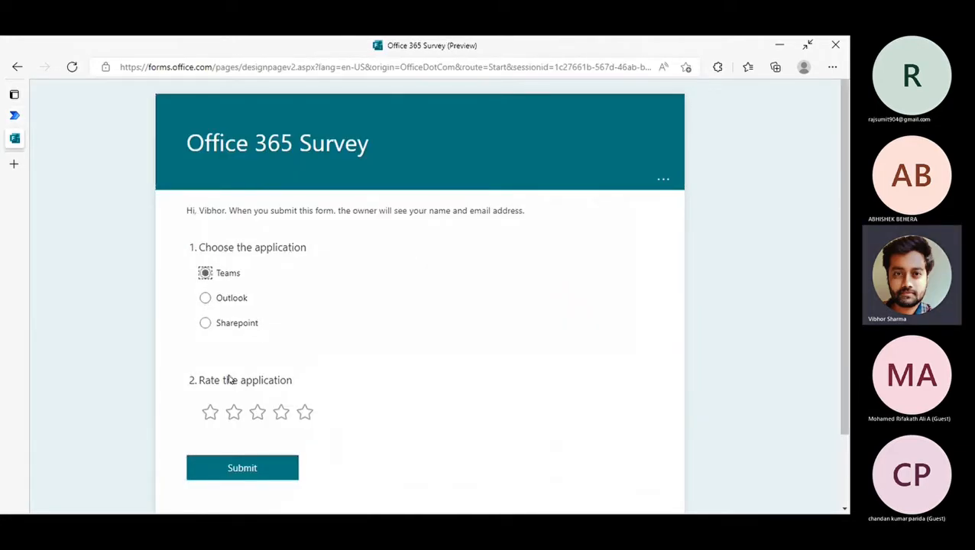
pyautogui.click(234, 413)
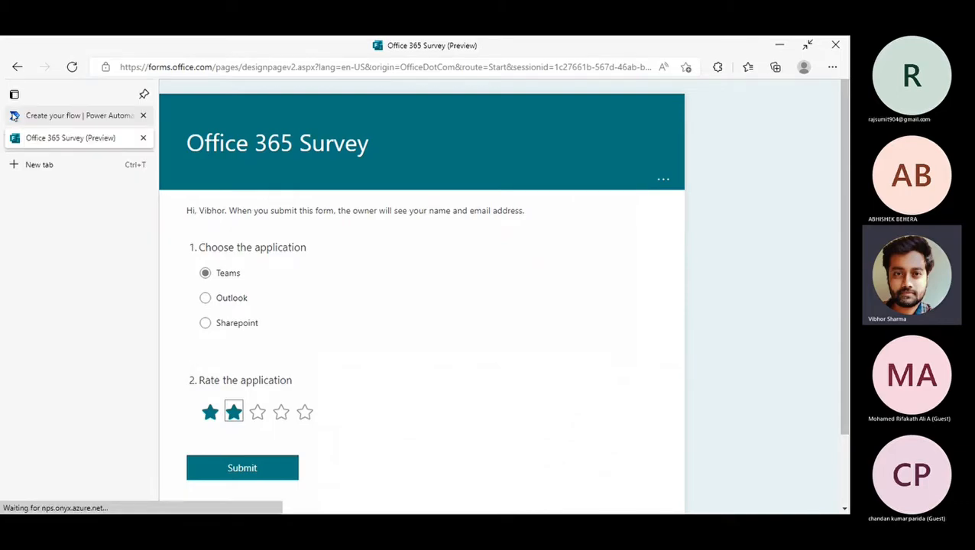
pyautogui.click(14, 116)
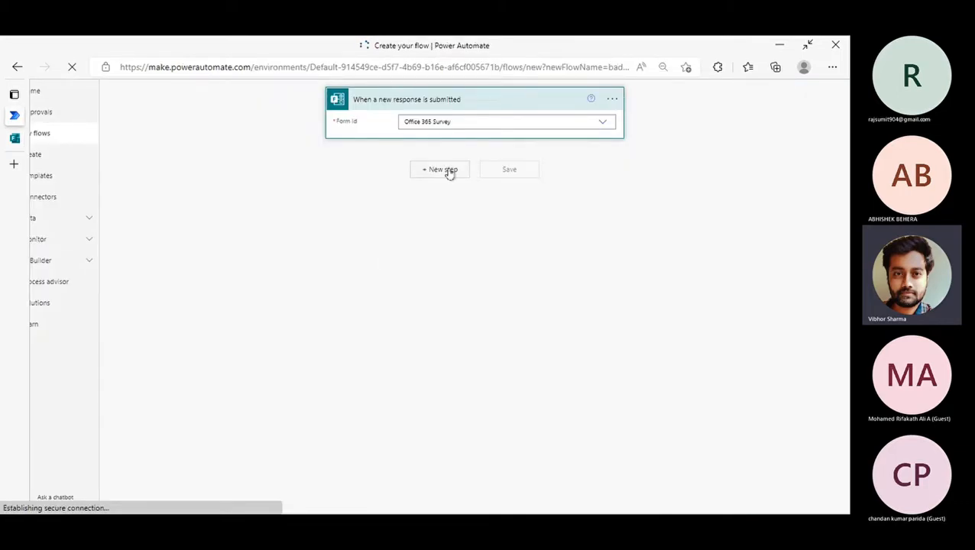
# Add a Get response details action using the Office 365 Survey form.
pyautogui.click(442, 169)
pyautogui.write('Ge')
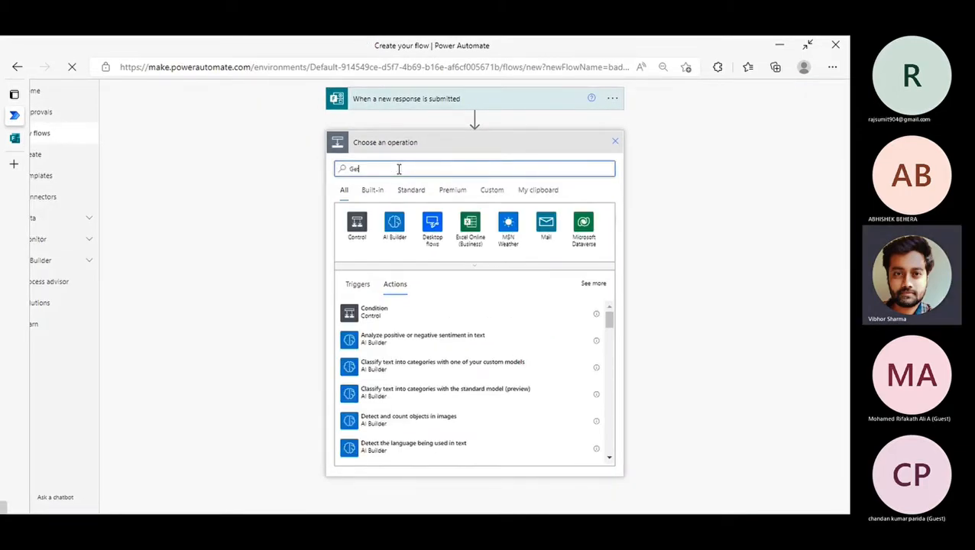
pyautogui.write('t re')
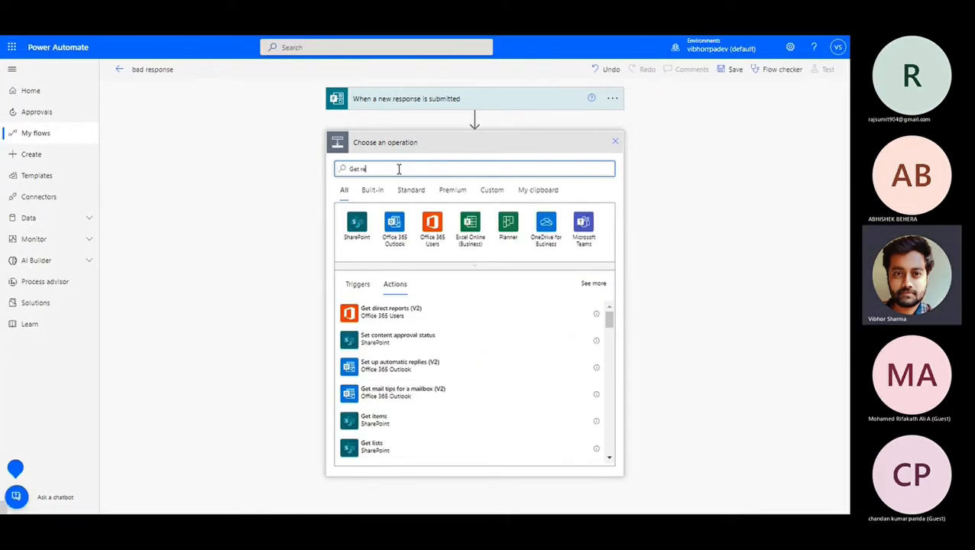
pyautogui.write('sp')
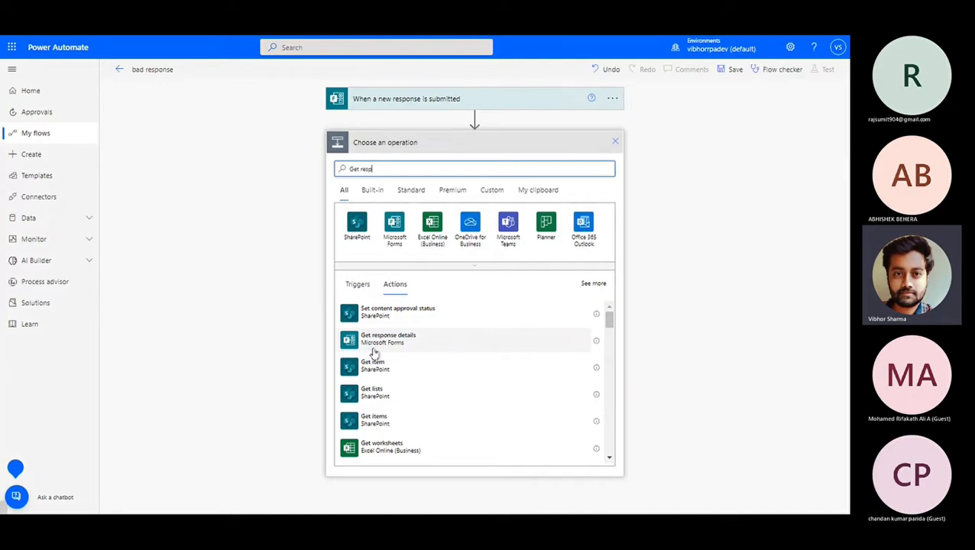
pyautogui.click(382, 340)
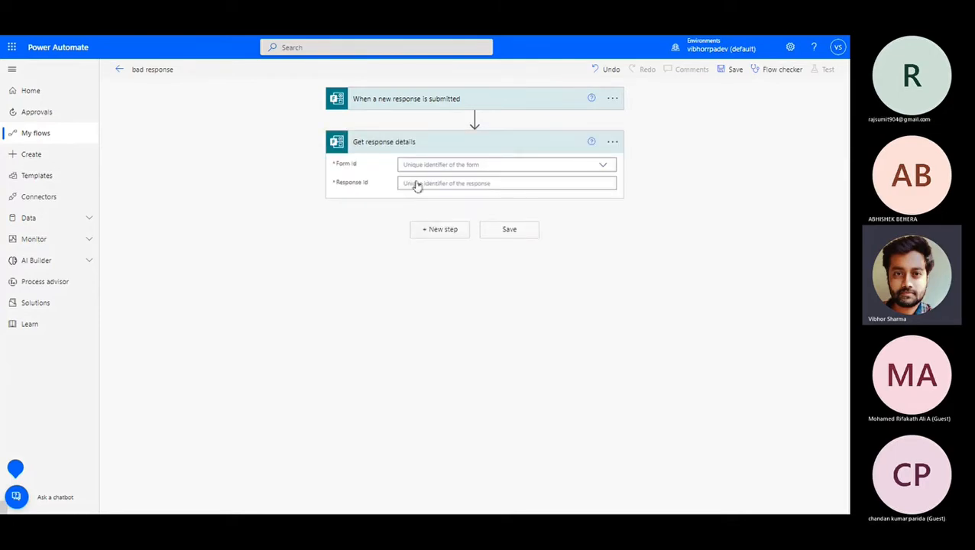
pyautogui.click(445, 164)
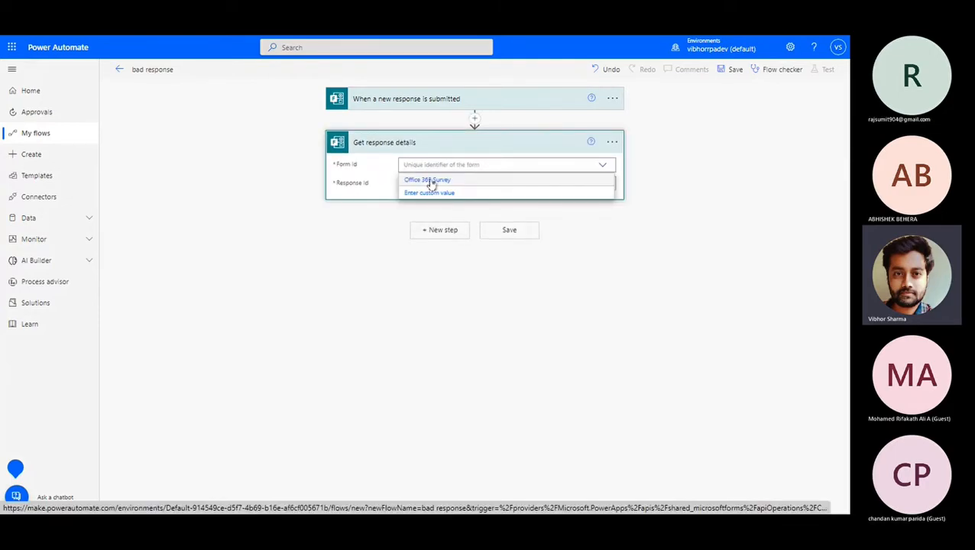
pyautogui.click(431, 181)
# Fill its Response Id with the trigger's Response Id value.
pyautogui.click(428, 184)
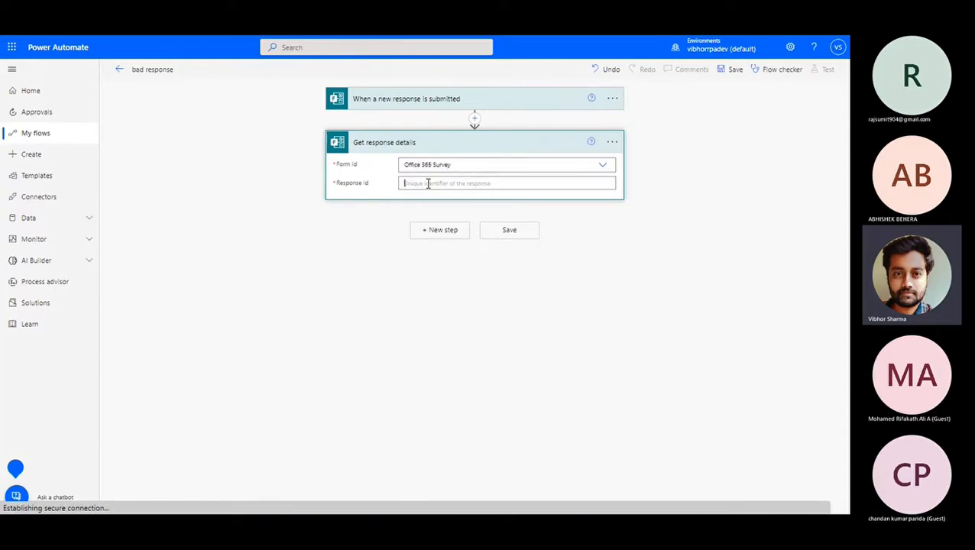
pyautogui.click(424, 104)
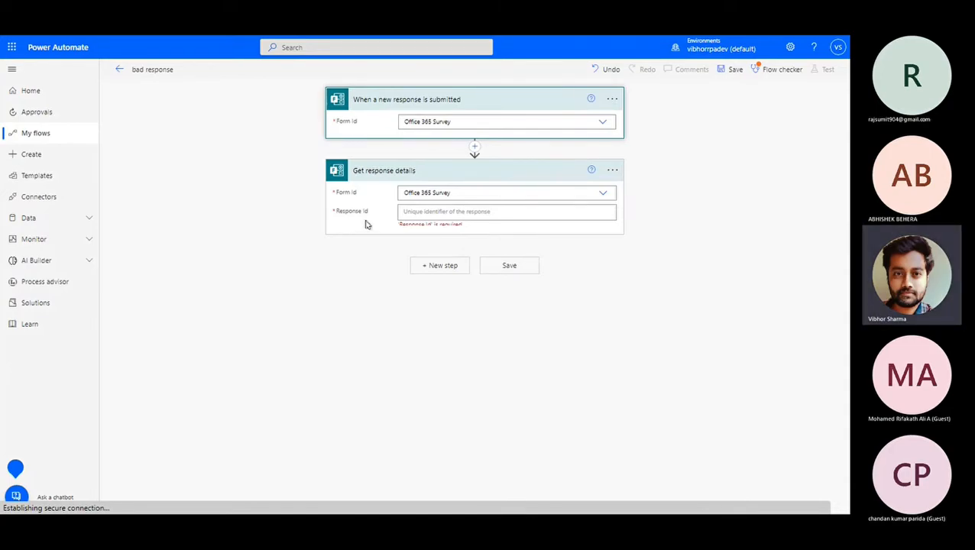
pyautogui.click(434, 211)
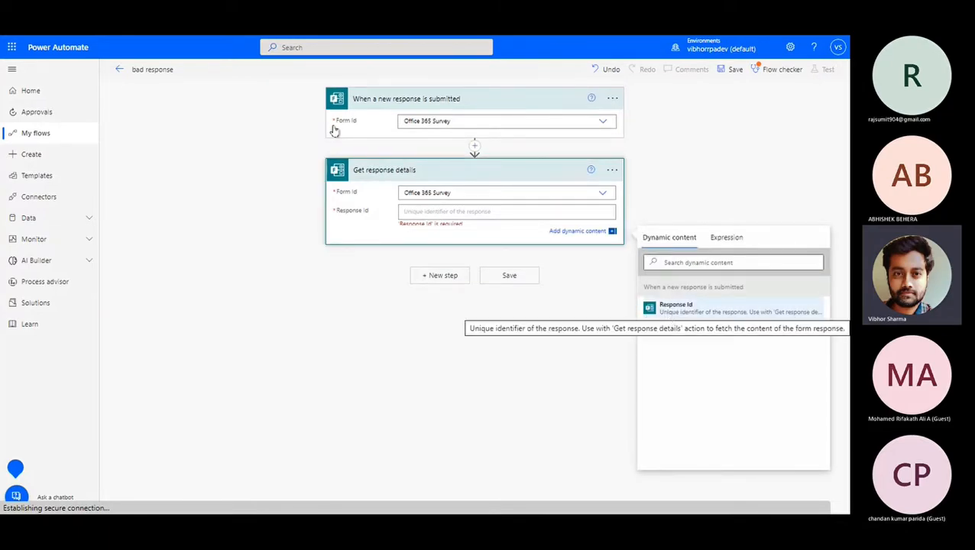
pyautogui.click(668, 309)
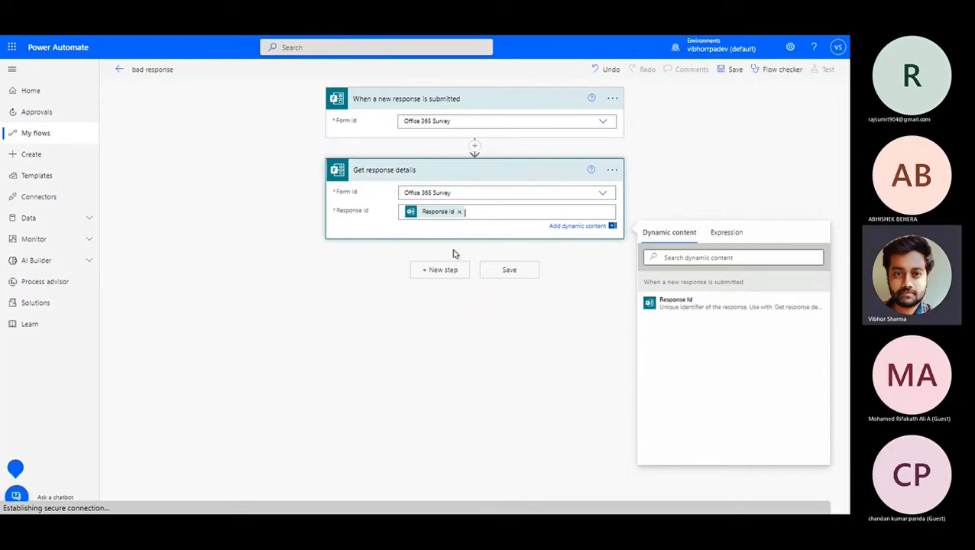
pyautogui.click(442, 272)
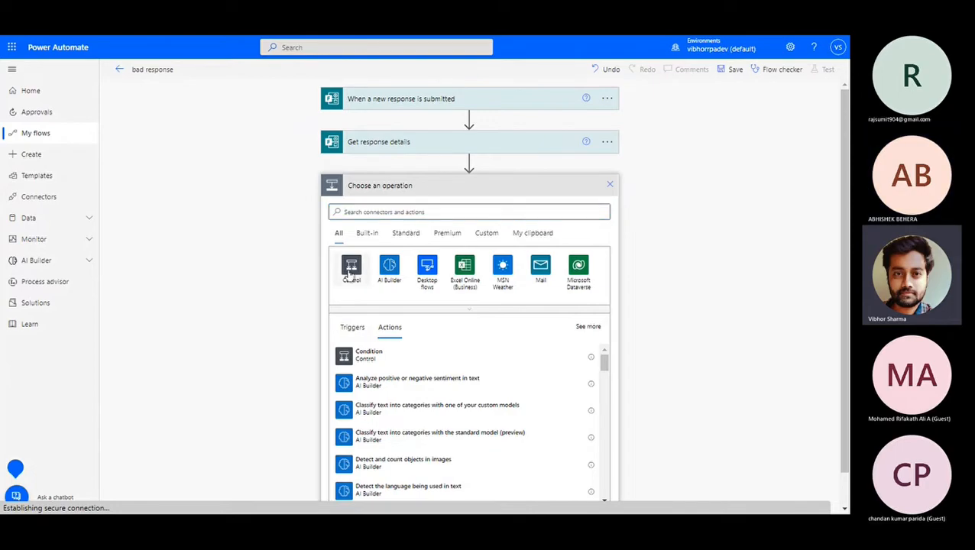
# Add a Control Condition testing whether Rate the application is less than 3.
pyautogui.click(351, 269)
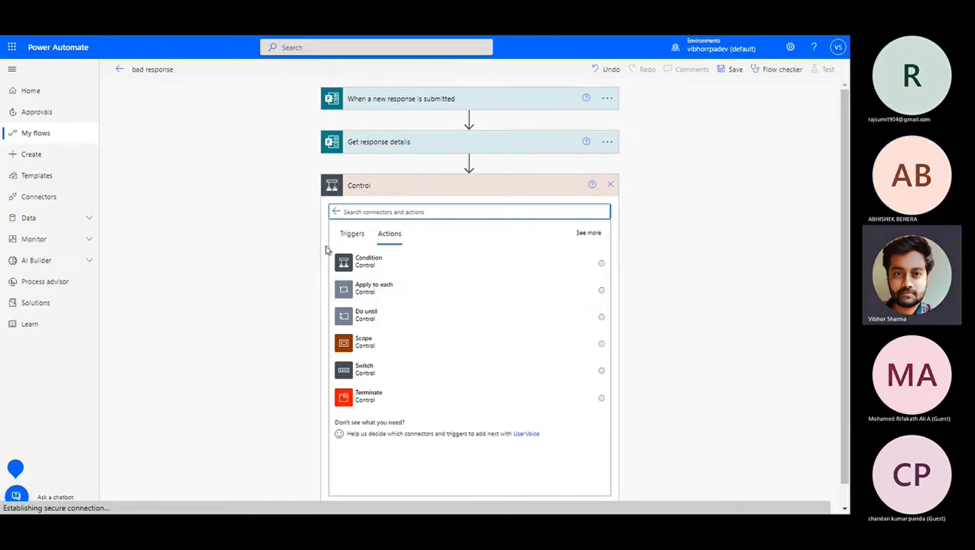
pyautogui.click(369, 261)
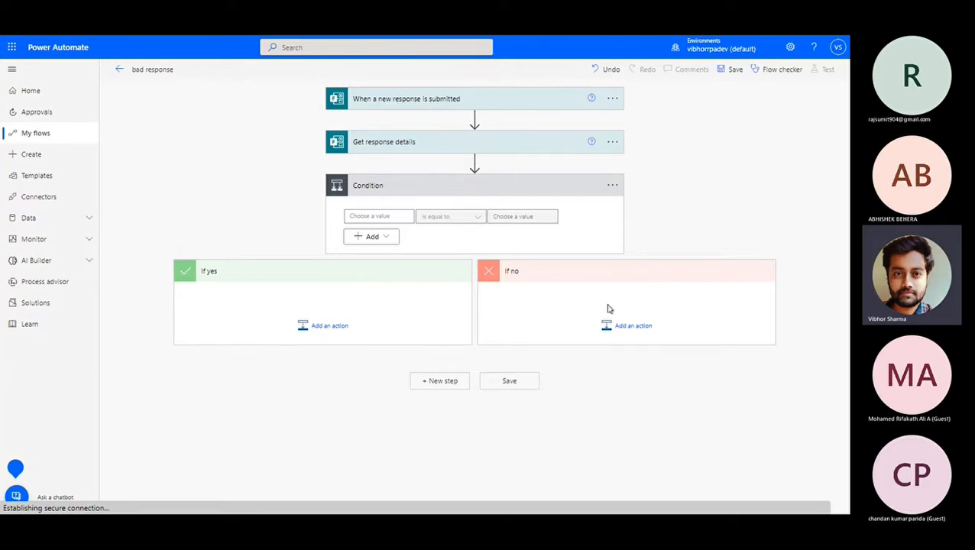
pyautogui.click(369, 216)
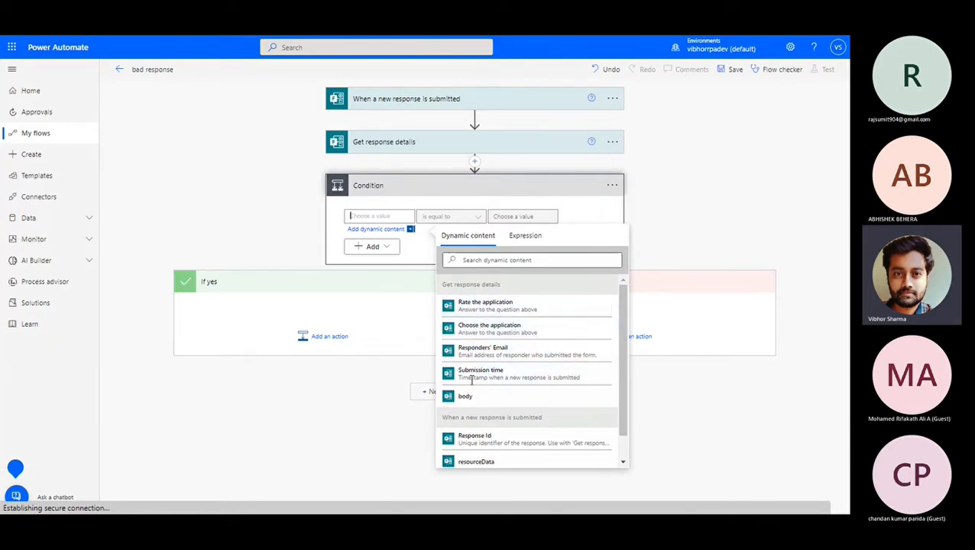
pyautogui.click(480, 306)
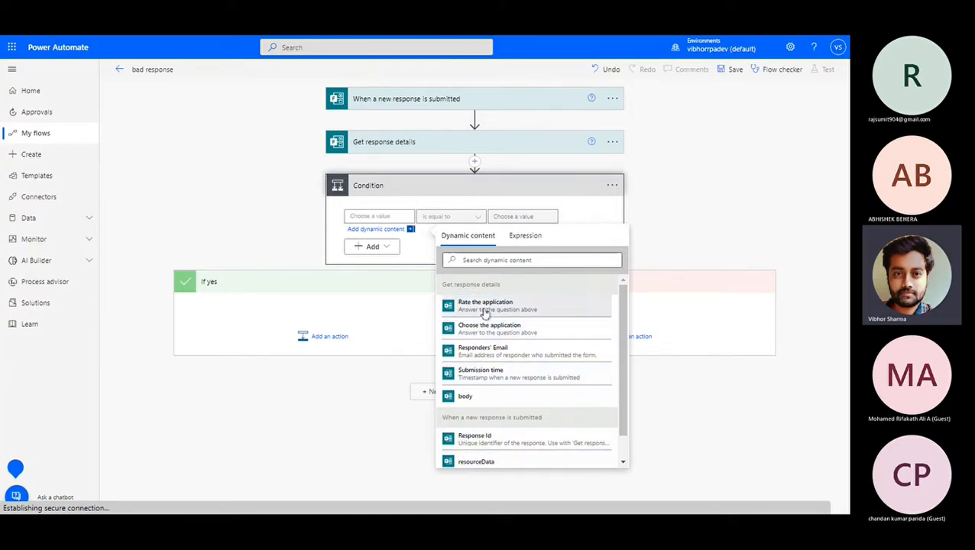
pyautogui.click(476, 218)
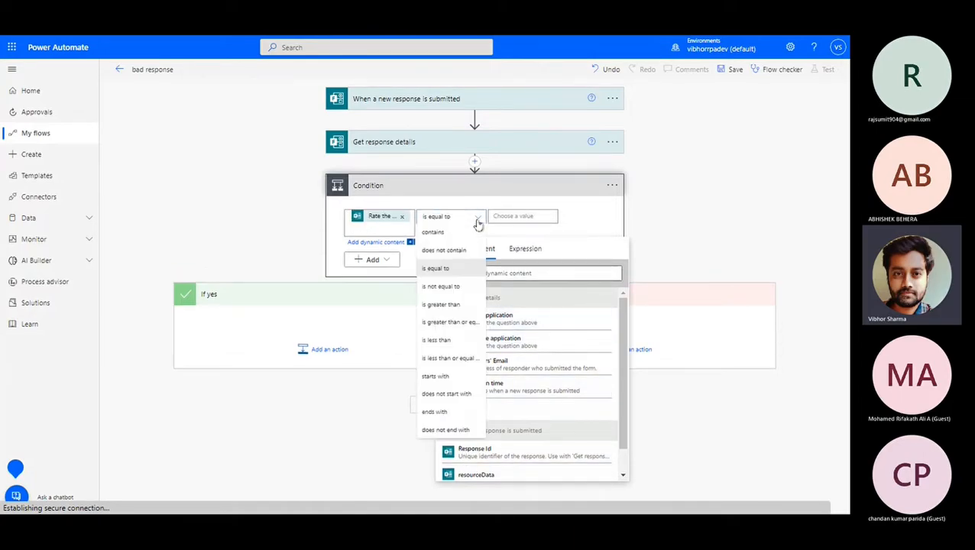
pyautogui.click(440, 340)
pyautogui.click(528, 217)
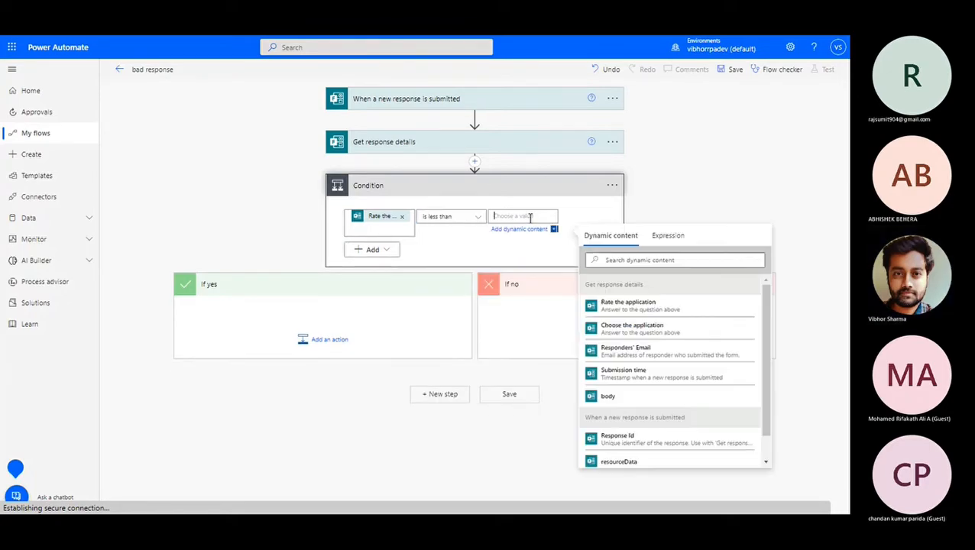
pyautogui.write('3')
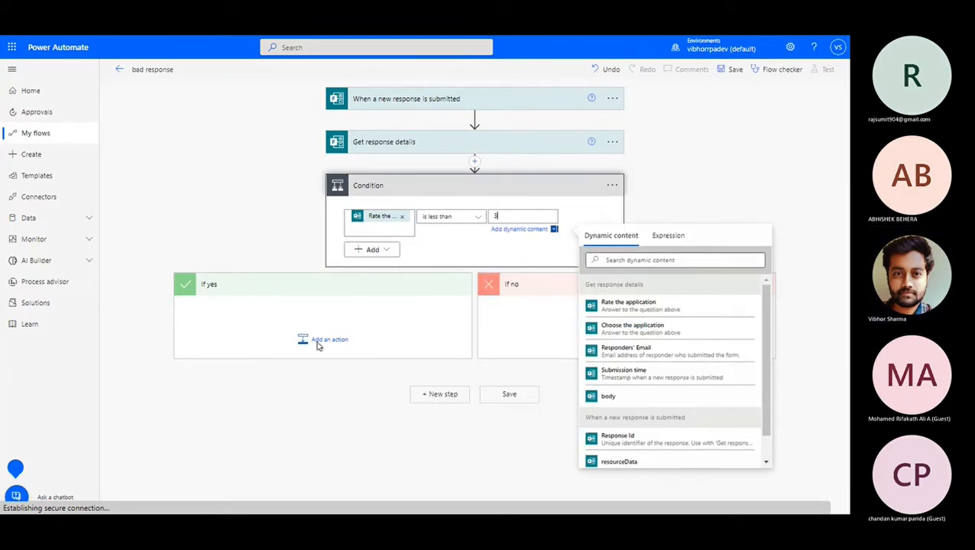
pyautogui.click(318, 346)
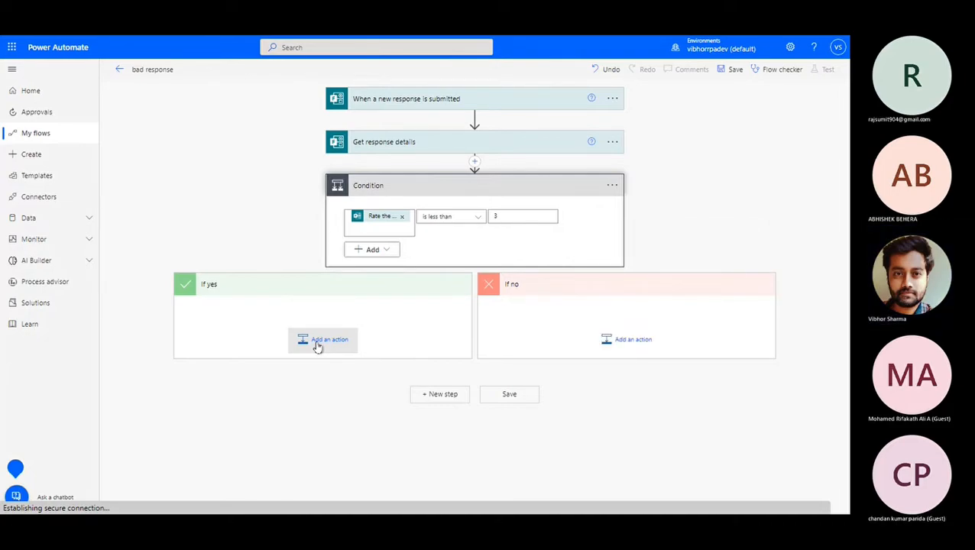
# Add Send an email (V2) to the If yes branch, addressed to a suggested contact.
pyautogui.click(317, 346)
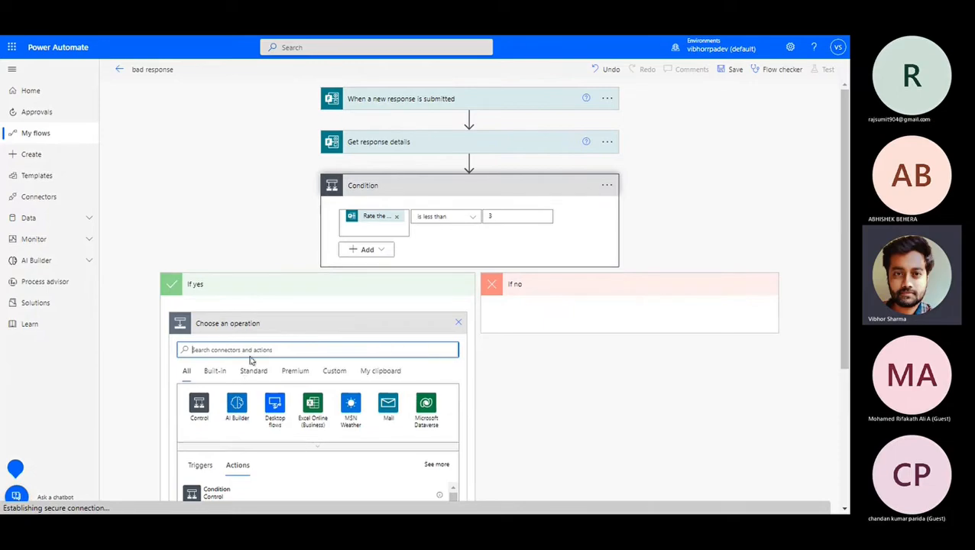
pyautogui.write('Send')
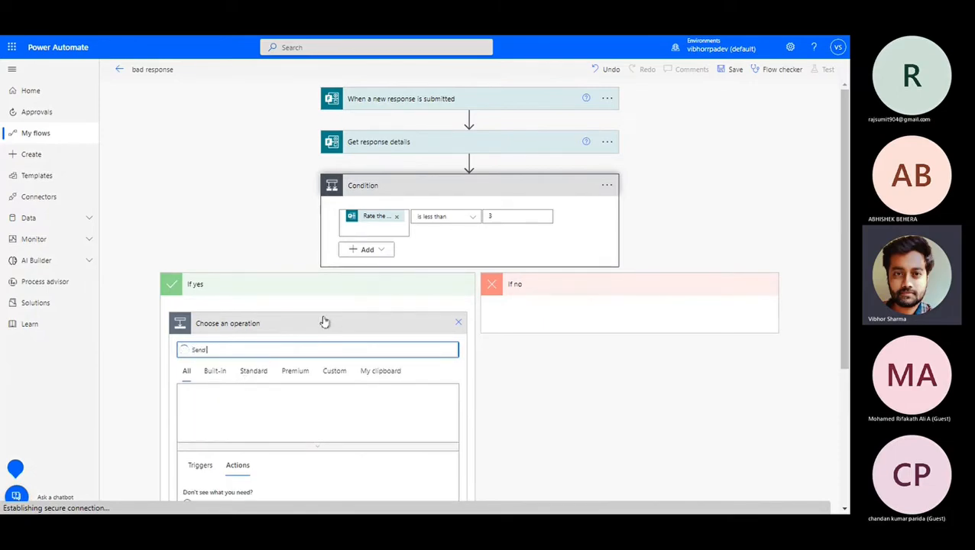
pyautogui.write(' me')
pyautogui.scroll(-2, 175, 275)
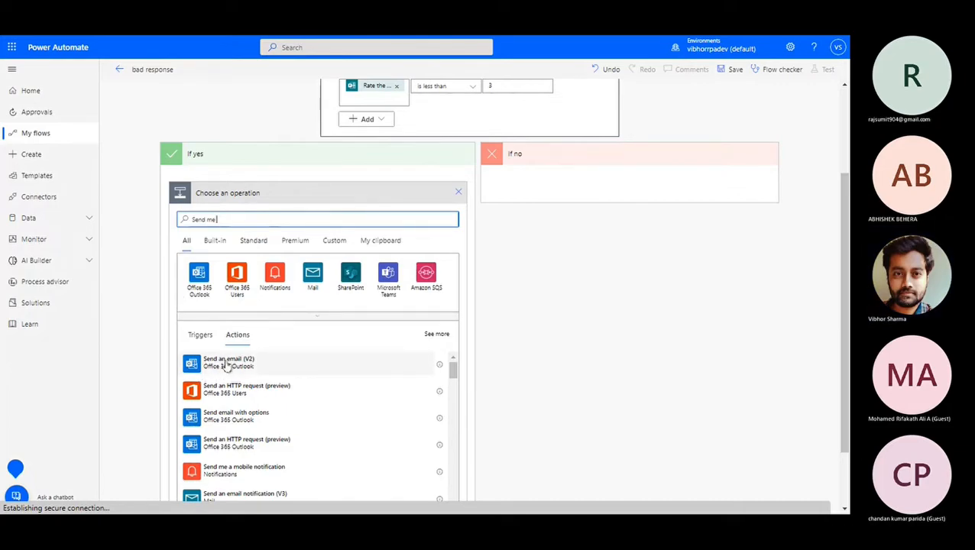
pyautogui.click(226, 363)
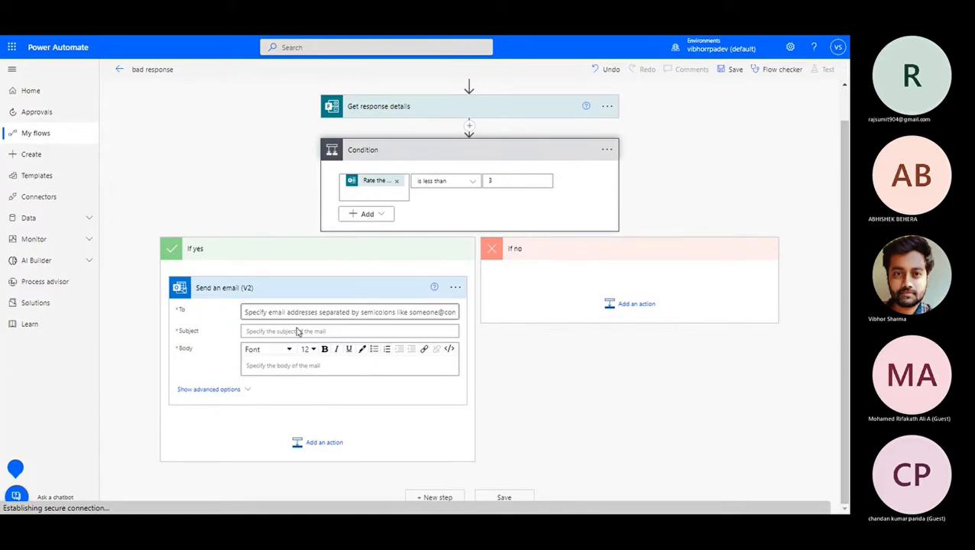
pyautogui.click(321, 313)
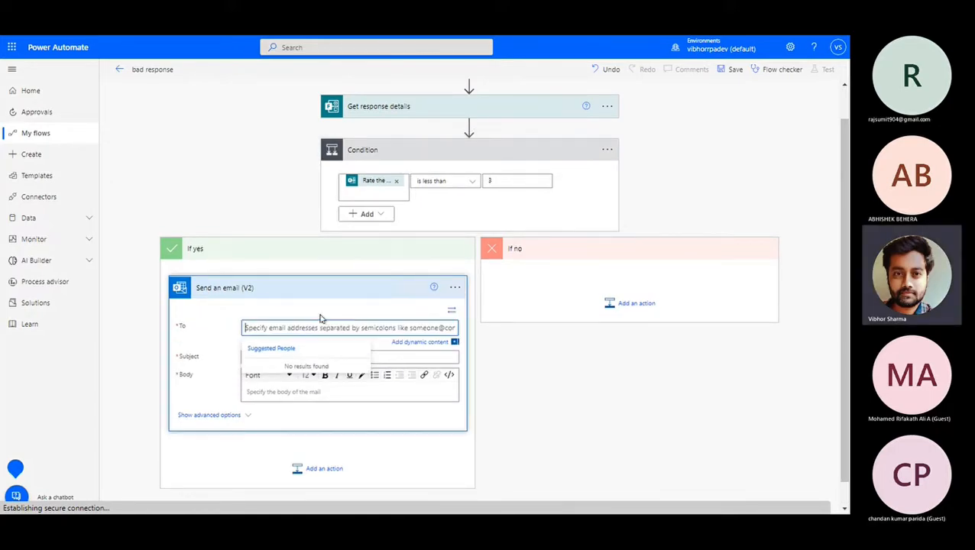
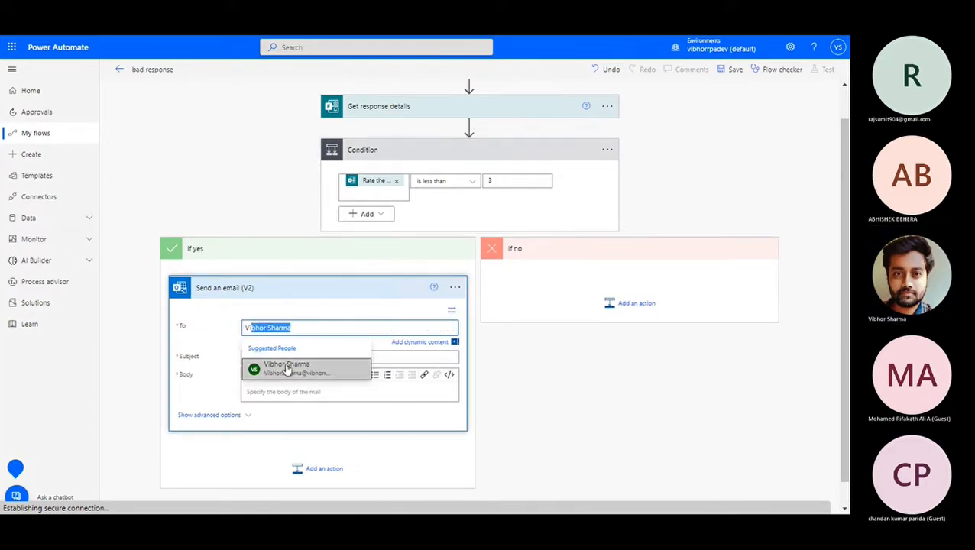
pyautogui.click(288, 370)
# Set the email subject to 'Bad Response Submitted:' followed by the Response Id.
pyautogui.click(321, 353)
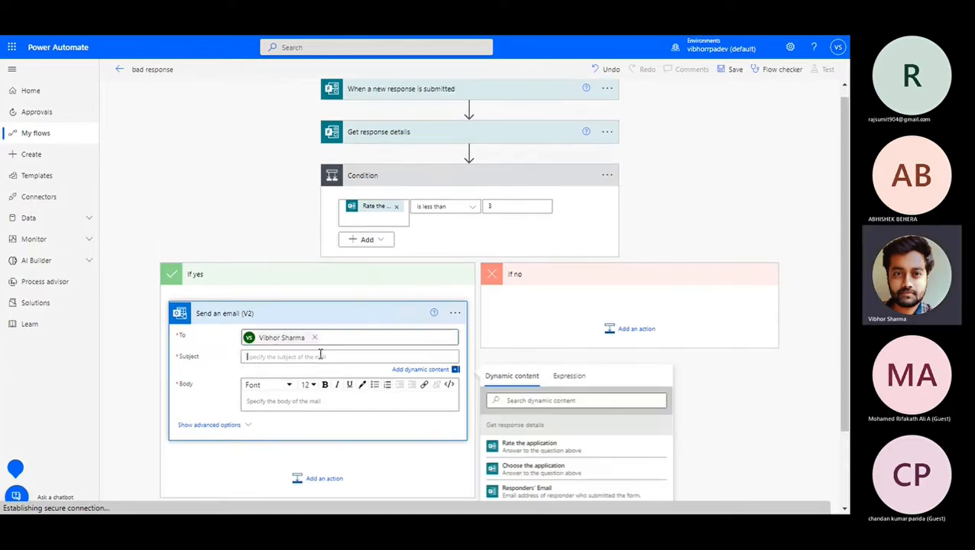
pyautogui.write('Response')
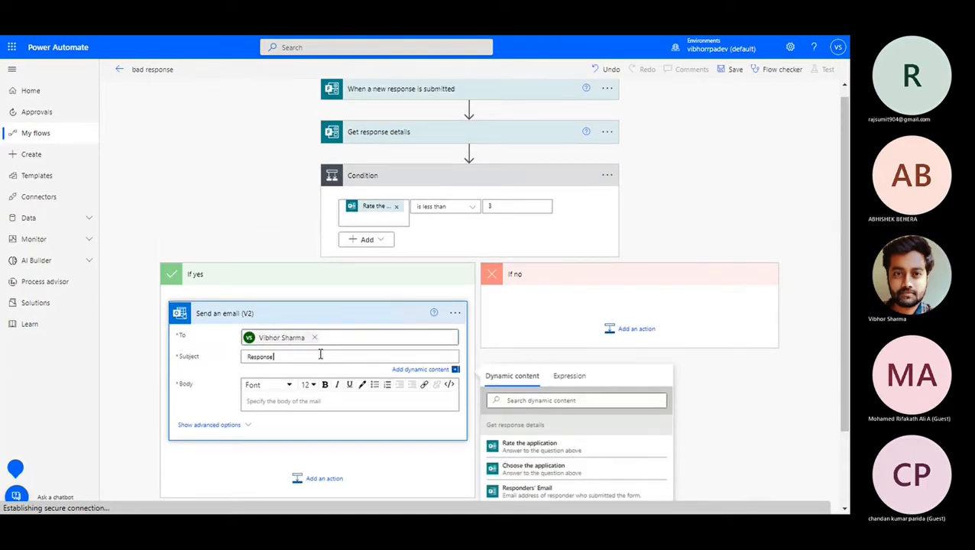
pyautogui.hotkey('ctrl', 'a')
pyautogui.write('B')
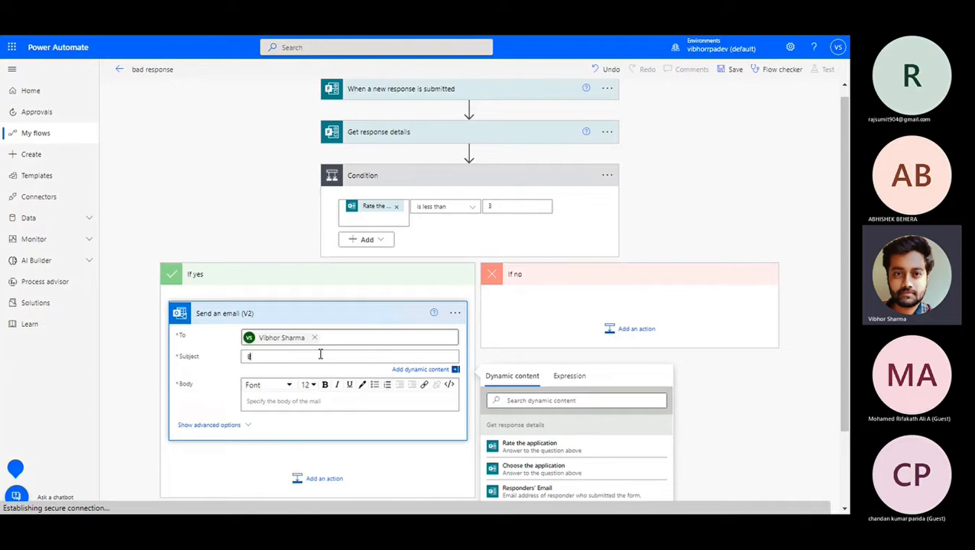
pyautogui.write('ad Respo')
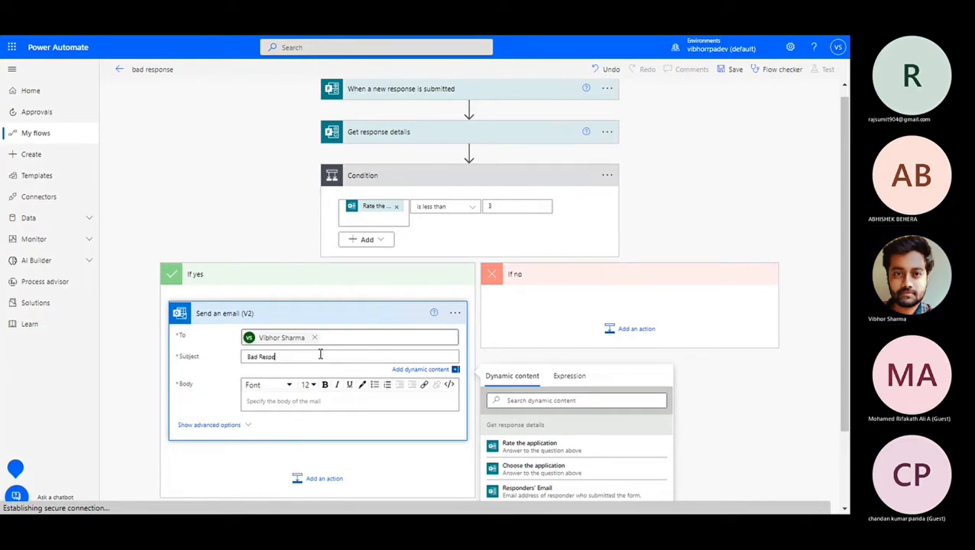
pyautogui.write('nse Submitted')
pyautogui.scroll(-2, 267, 220)
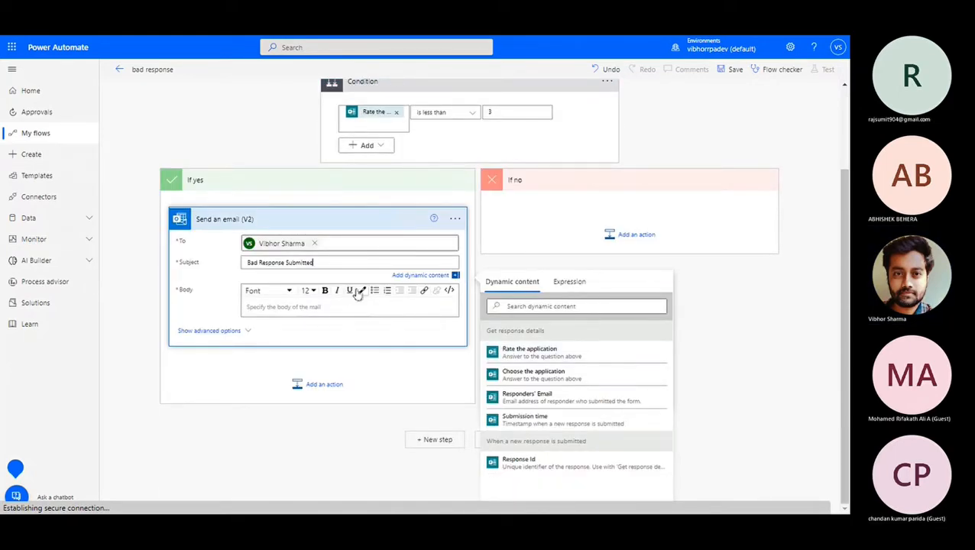
pyautogui.write(':')
pyautogui.click(604, 464)
# Write the body 'Hello, Below are the response details' with Rating and Application answers, then save.
pyautogui.click(266, 310)
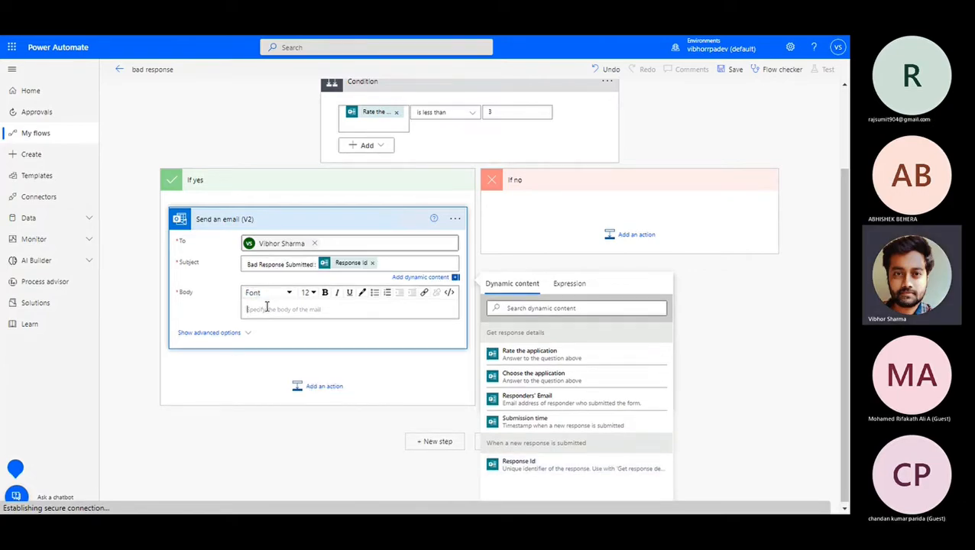
pyautogui.write('Hello')
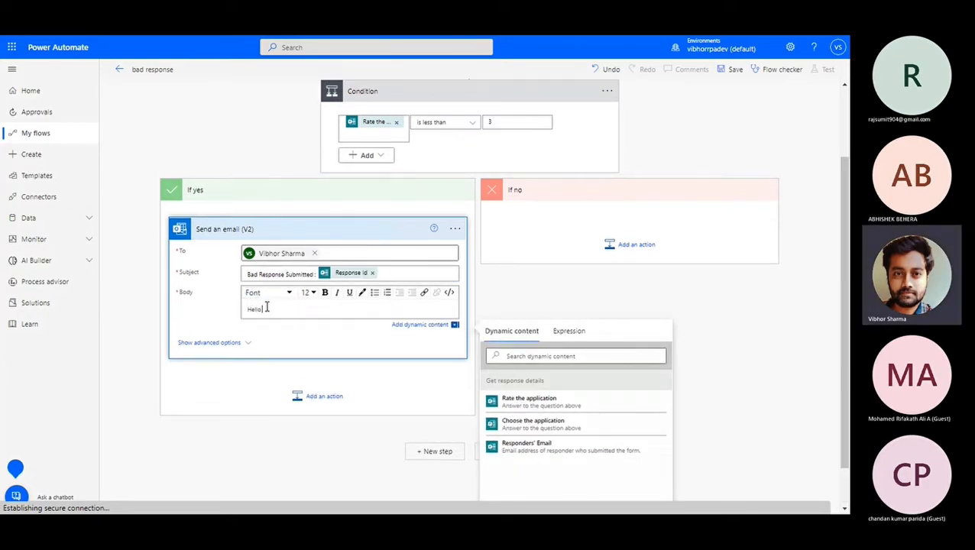
pyautogui.write(',')
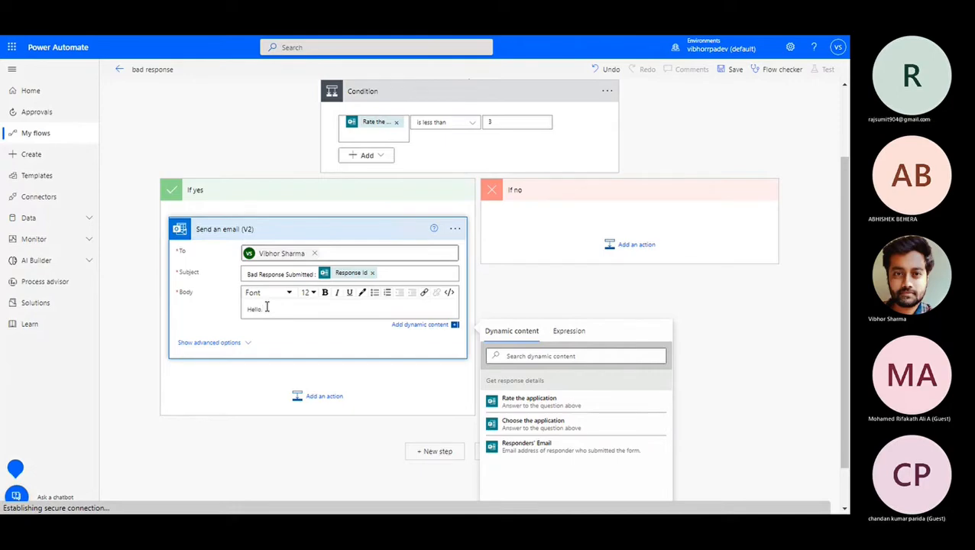
pyautogui.press('Return')
pyautogui.write('Below a')
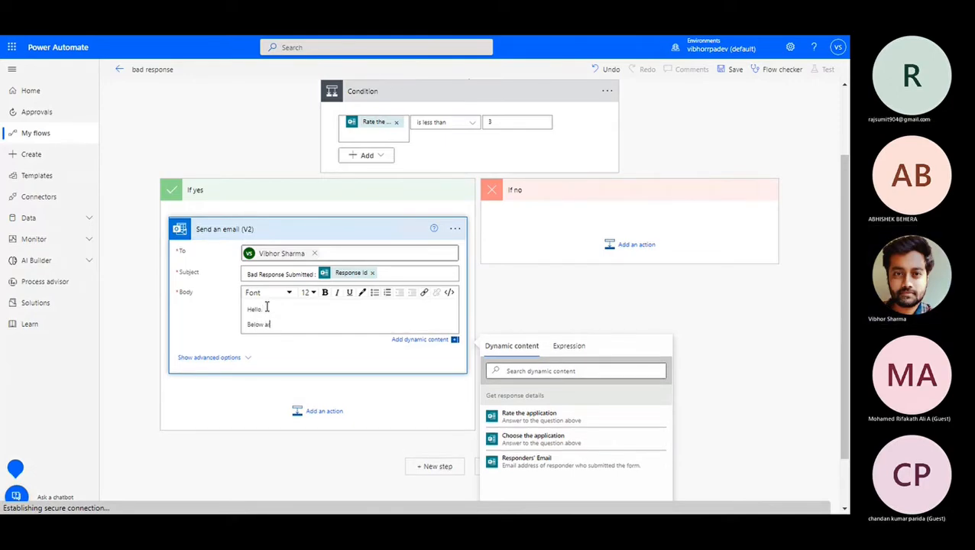
pyautogui.write('re the response details')
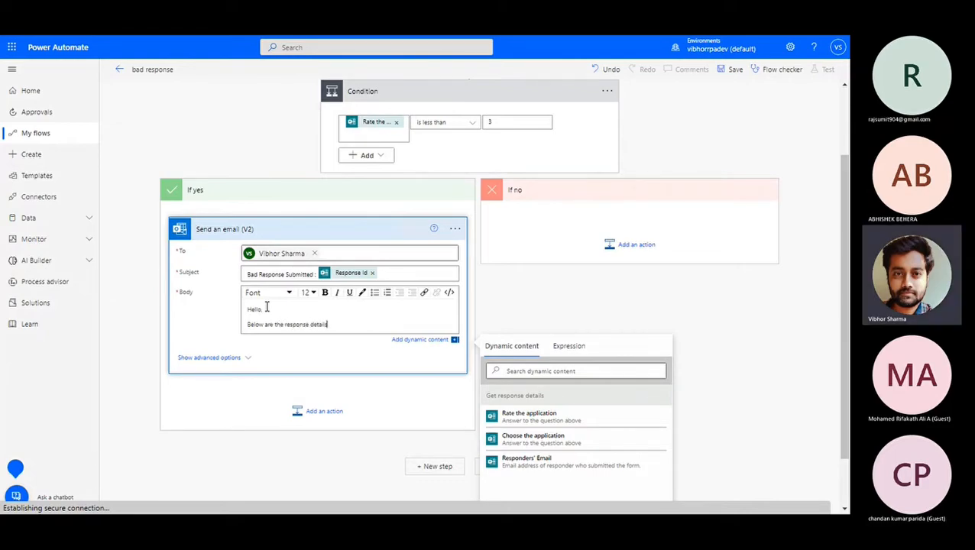
pyautogui.press('Return')
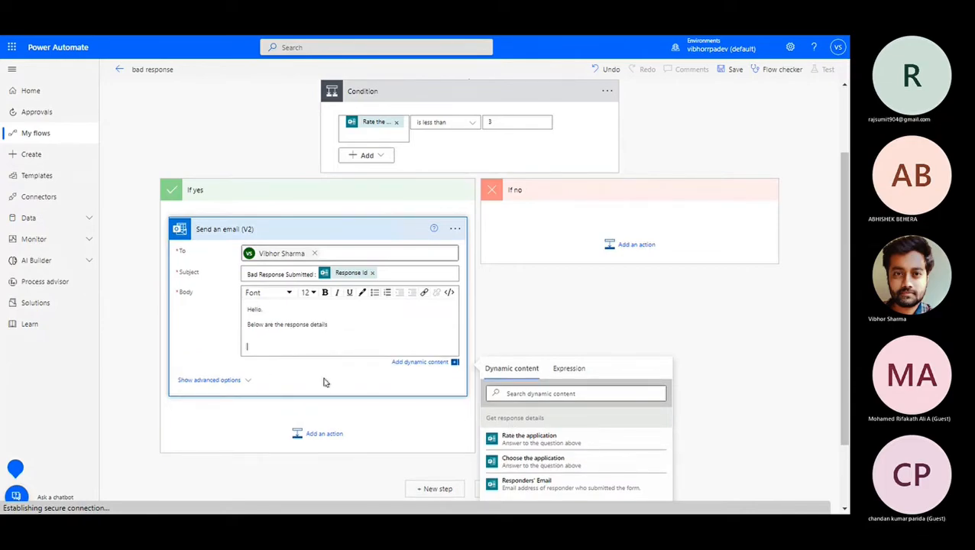
pyautogui.write('Ra')
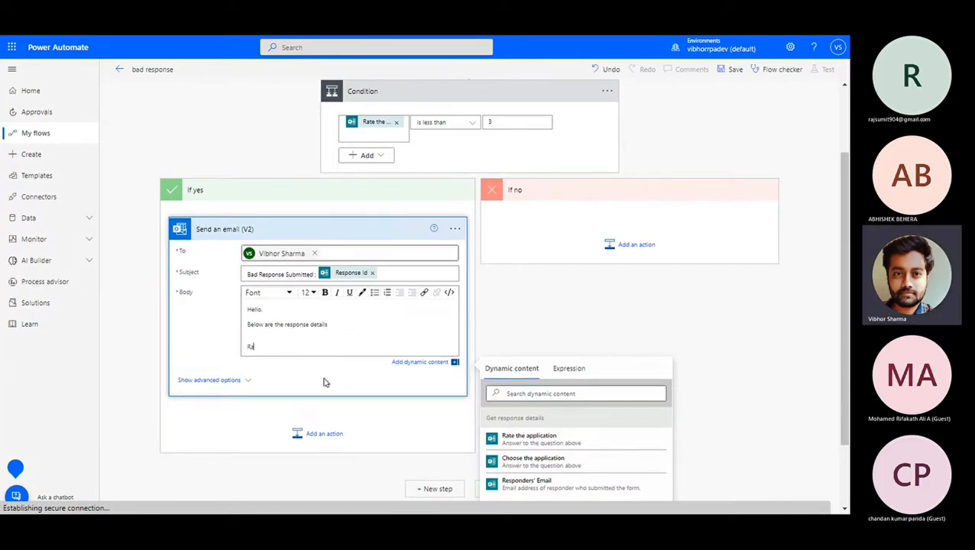
pyautogui.write('ting :')
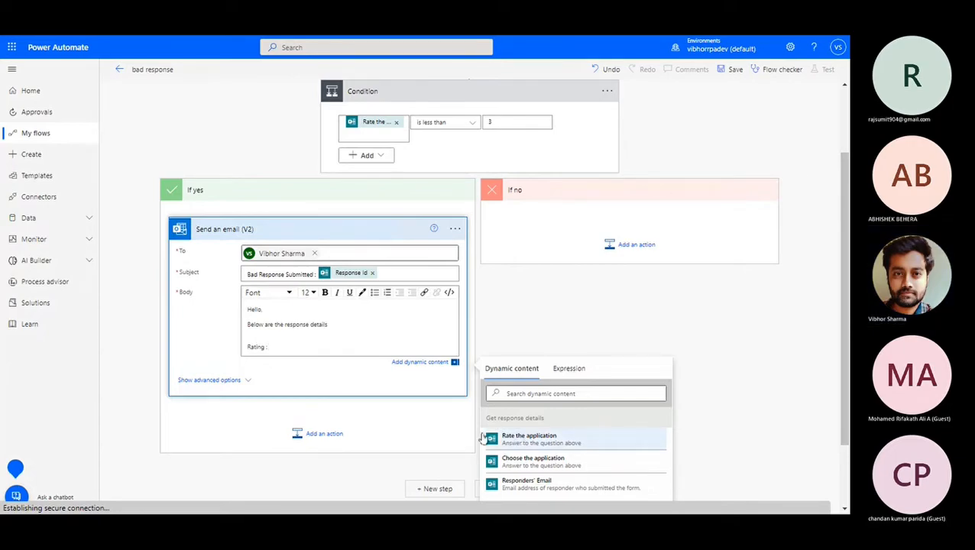
pyautogui.click(517, 438)
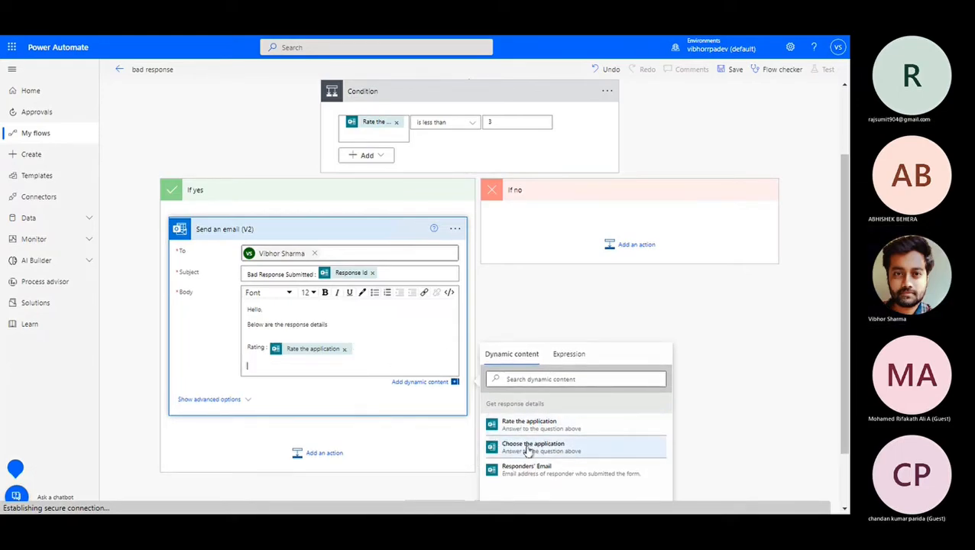
pyautogui.write('Application :')
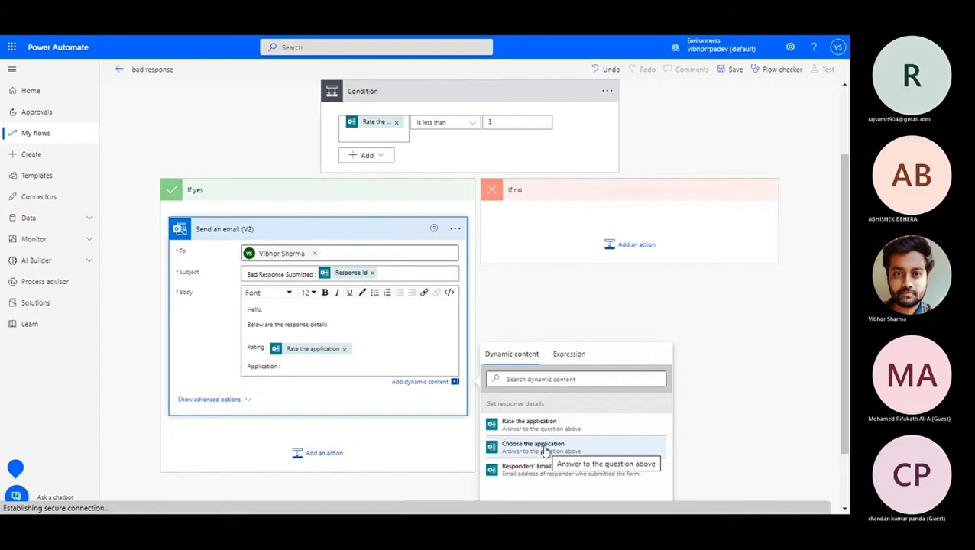
pyautogui.click(546, 451)
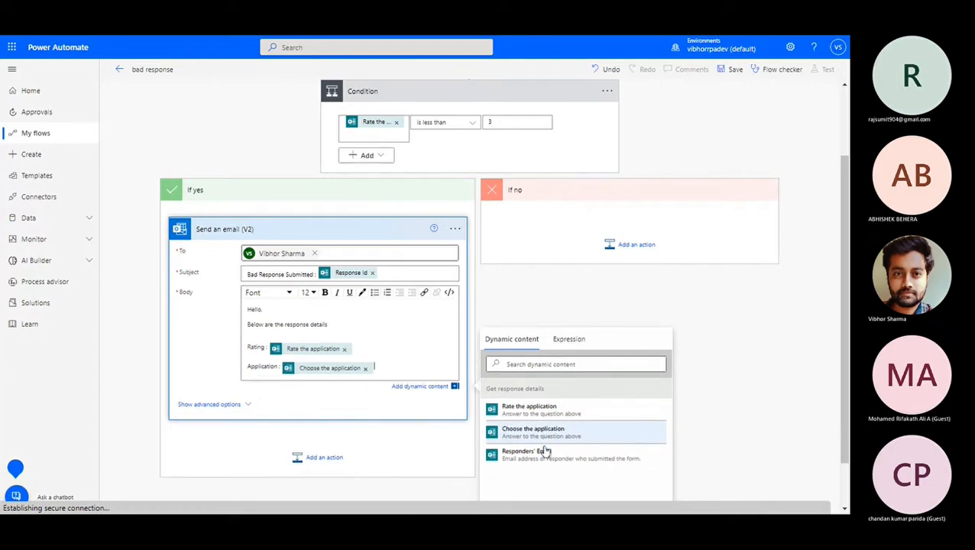
pyautogui.click(729, 71)
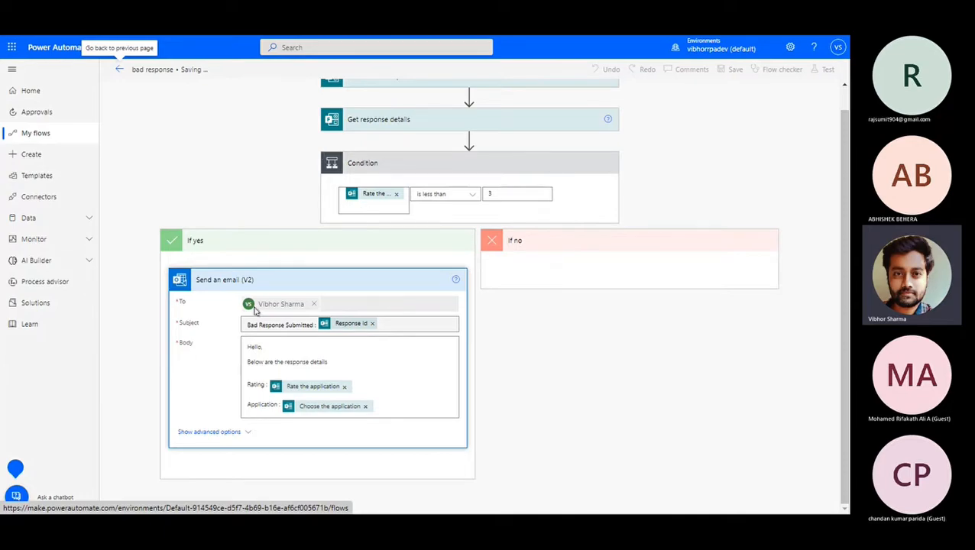
# Re-enter 3 as the condition value and expand the trigger and Get response details cards.
pyautogui.scroll(1, 367, 195)
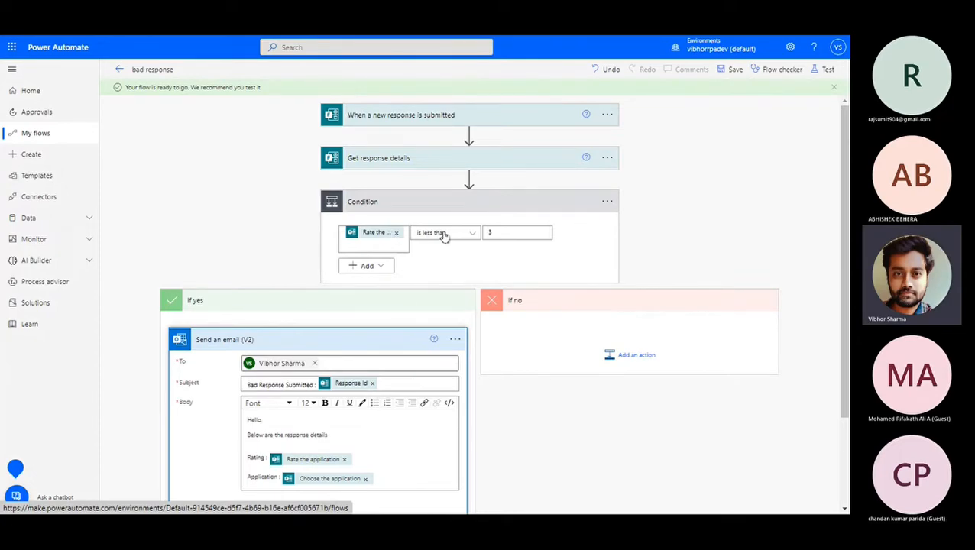
pyautogui.click(512, 233)
pyautogui.press('BackSpace')
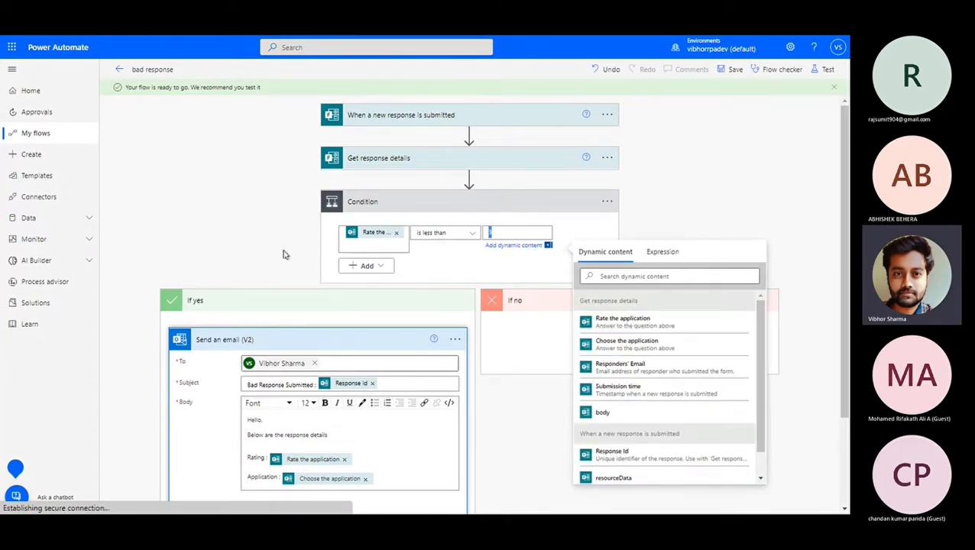
pyautogui.write('3')
pyautogui.click(425, 261)
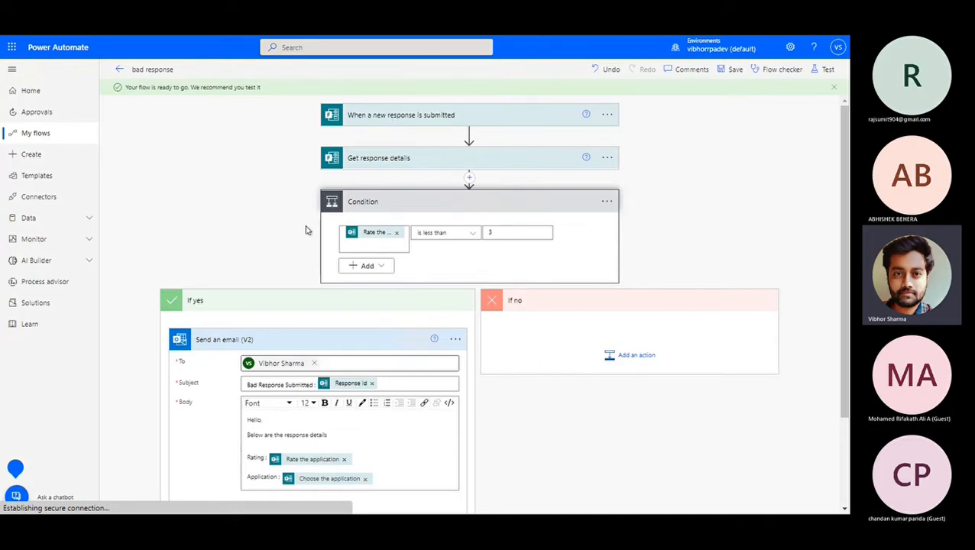
pyautogui.click(368, 117)
pyautogui.click(397, 194)
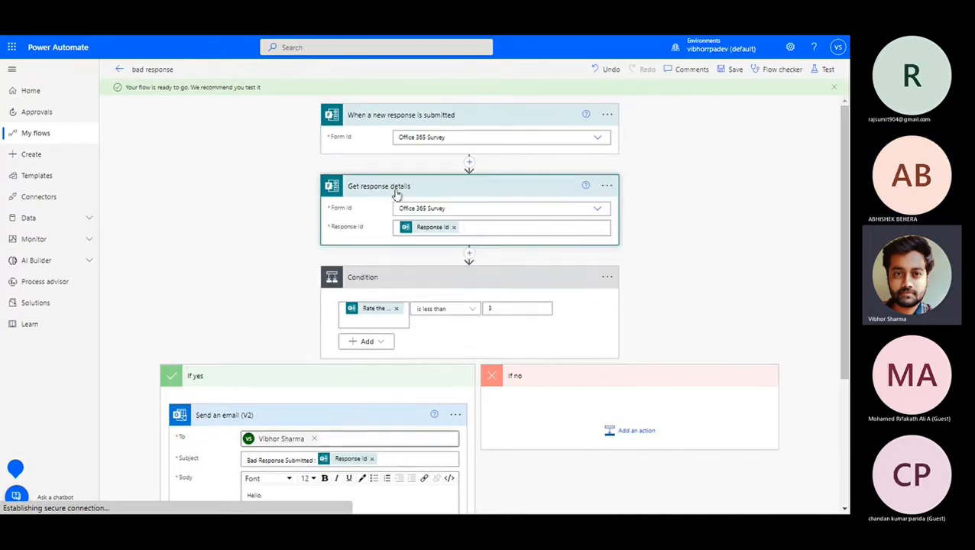
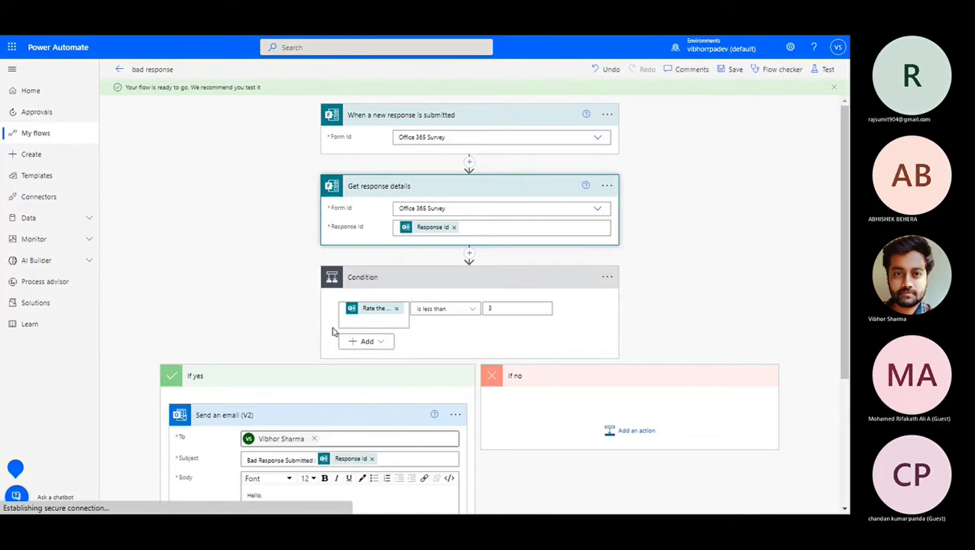
# Dismiss the 'Your flow is ready' banner, look over the email step, and bring up the Test panel.
pyautogui.moveTo(480, 37)
pyautogui.moveTo(522, 37)
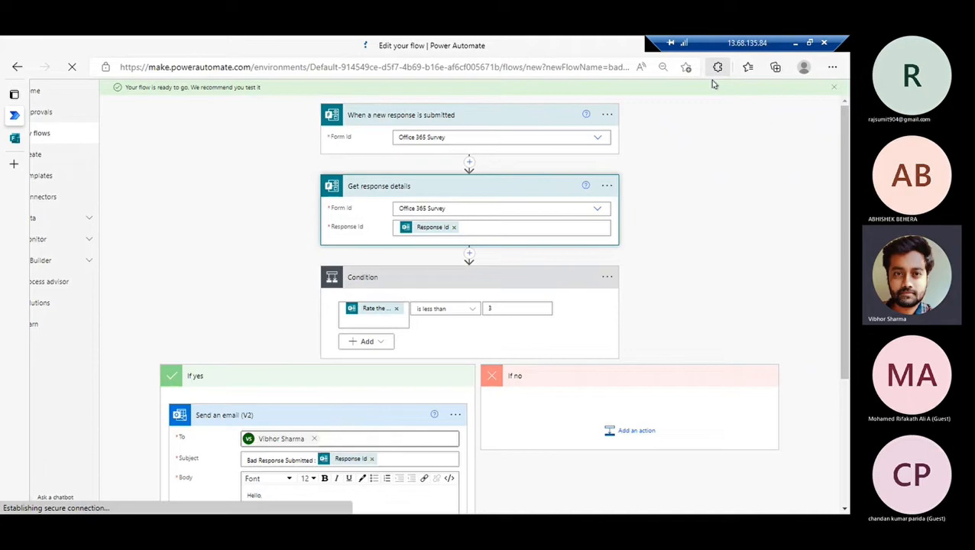
pyautogui.click(832, 89)
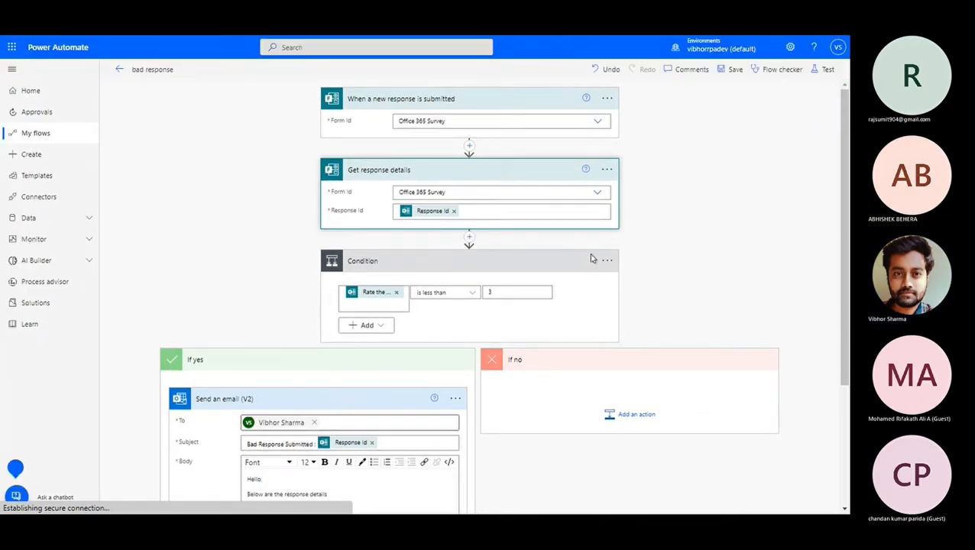
pyautogui.scroll(-3, 592, 258)
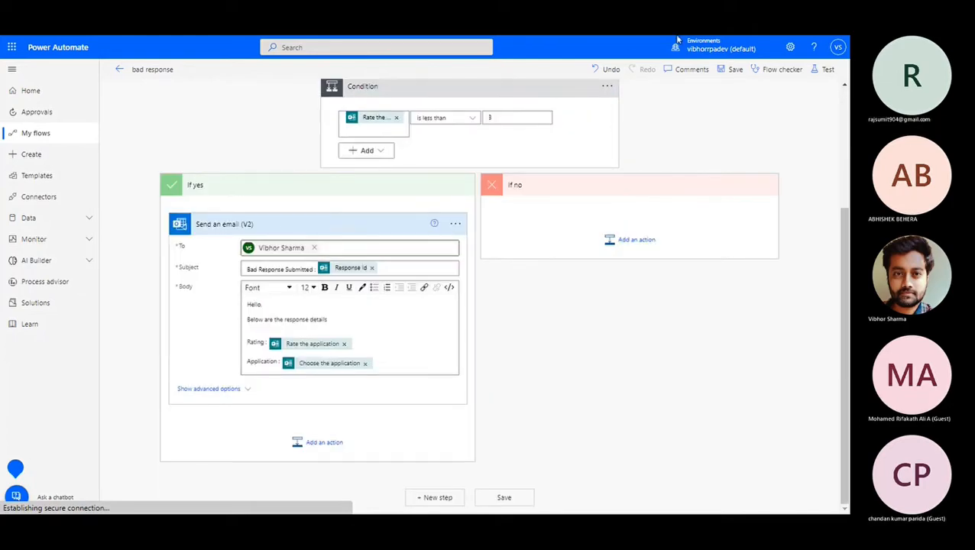
pyautogui.moveTo(795, 48)
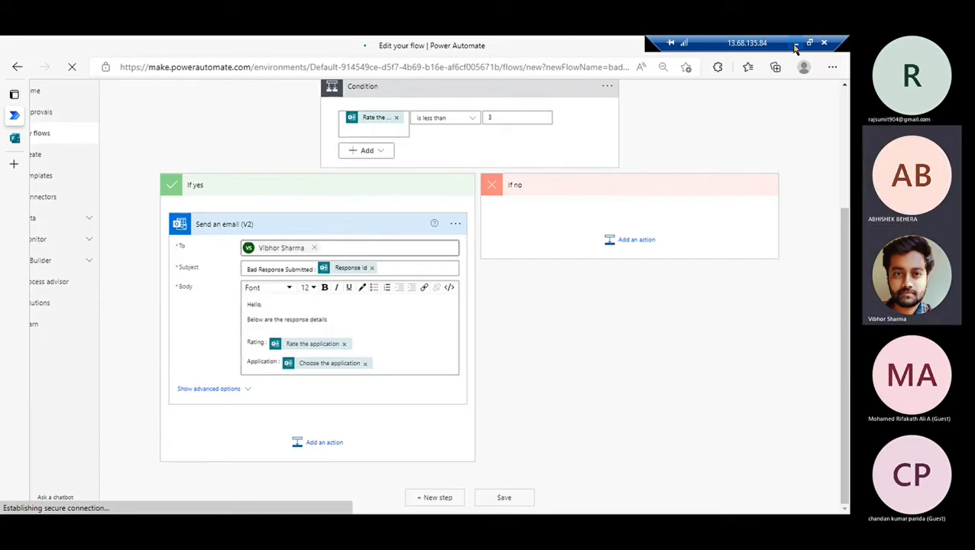
pyautogui.scroll(4, 486, 331)
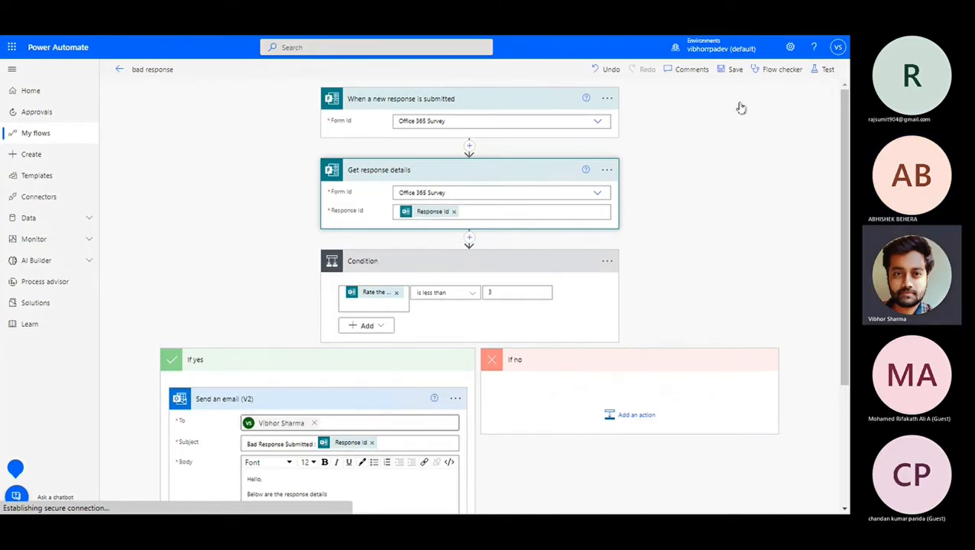
pyautogui.click(822, 70)
# Start a manual test of the flow, then switch to the Office 365 Survey form to respond.
pyautogui.click(709, 106)
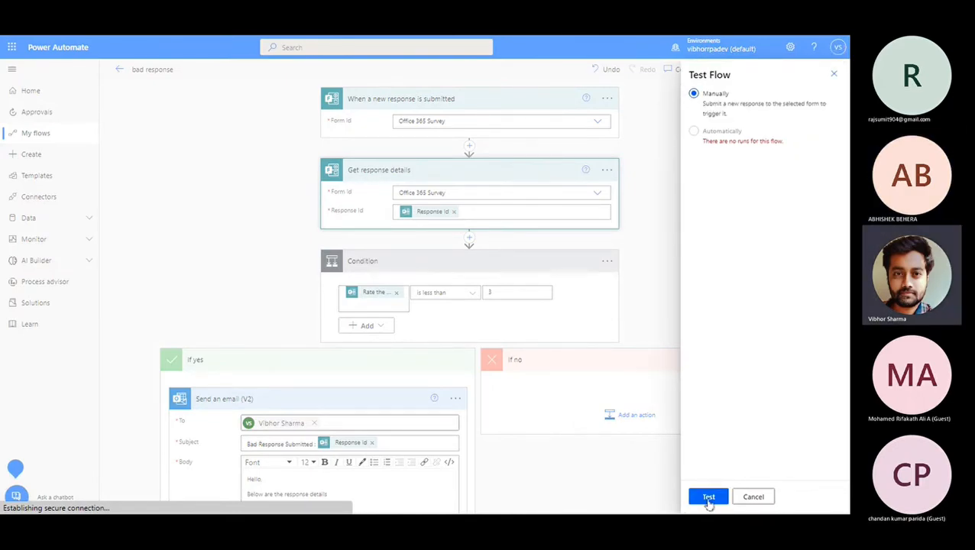
pyautogui.click(74, 139)
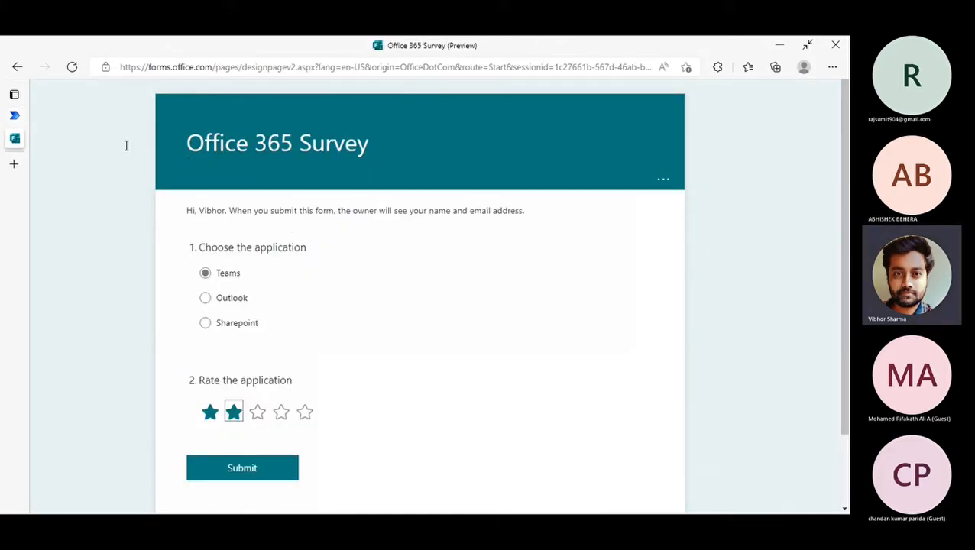
pyautogui.click(14, 115)
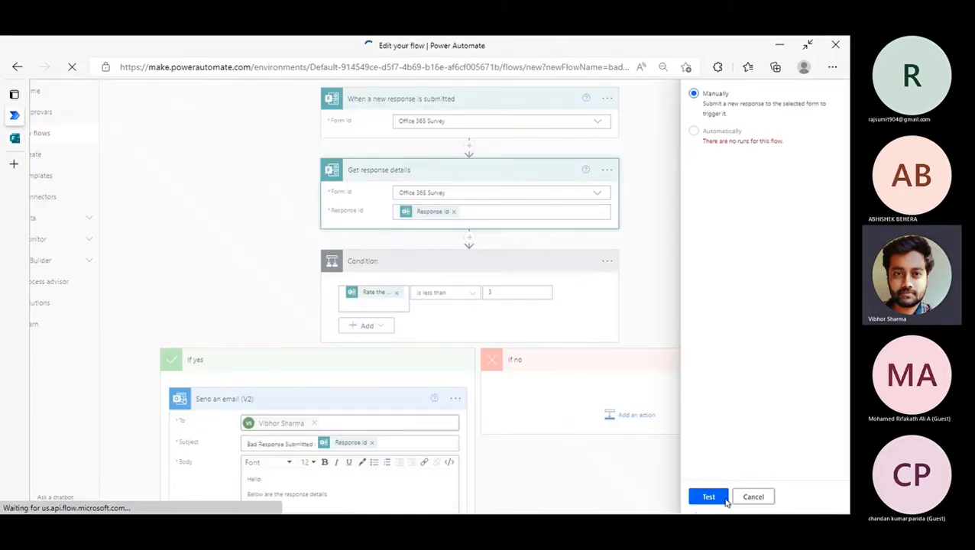
pyautogui.click(708, 497)
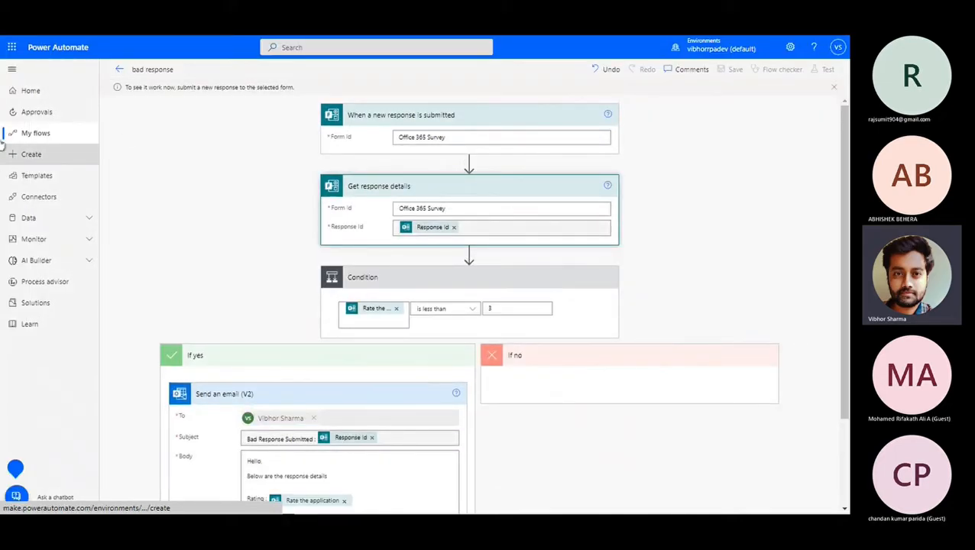
pyautogui.click(24, 141)
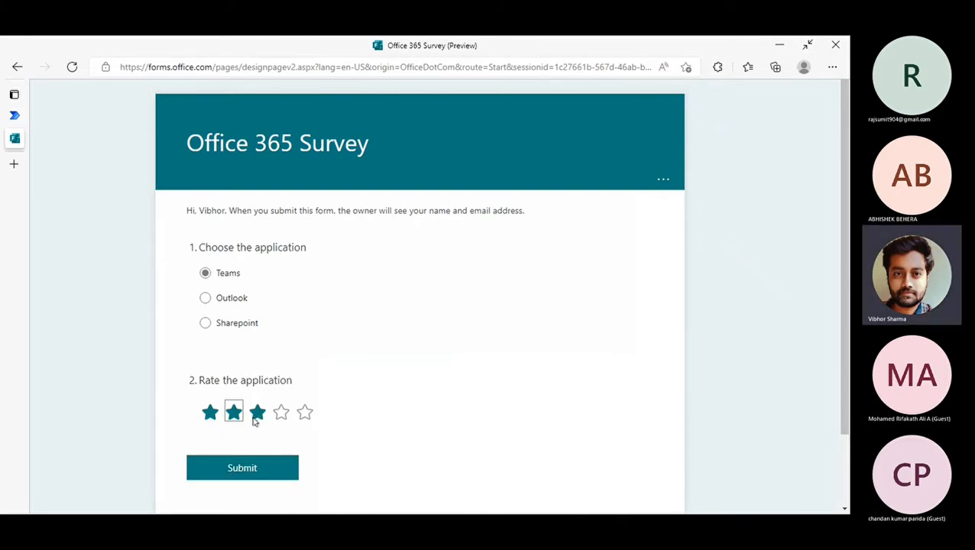
# Rate the application 2 stars in the Office 365 Survey and submit the response.
pyautogui.click(211, 413)
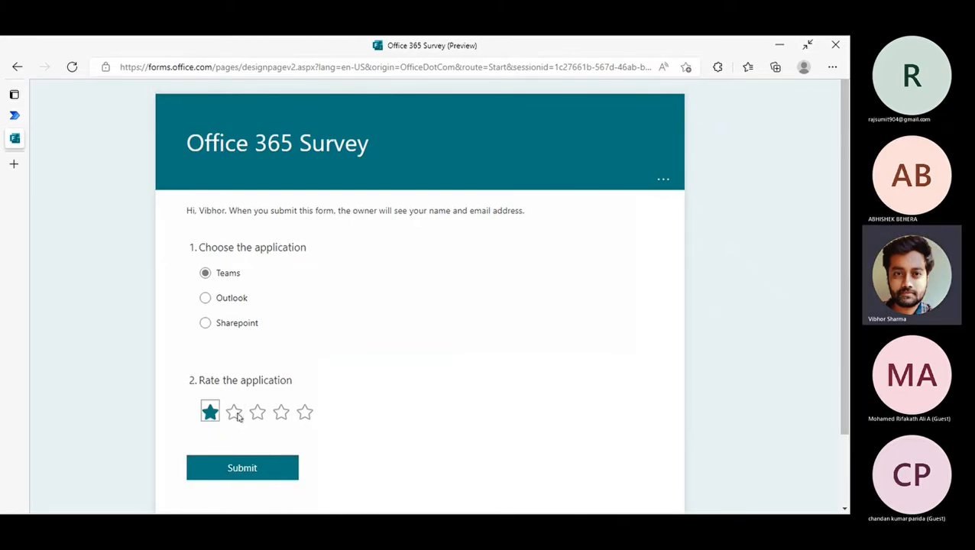
pyautogui.click(234, 414)
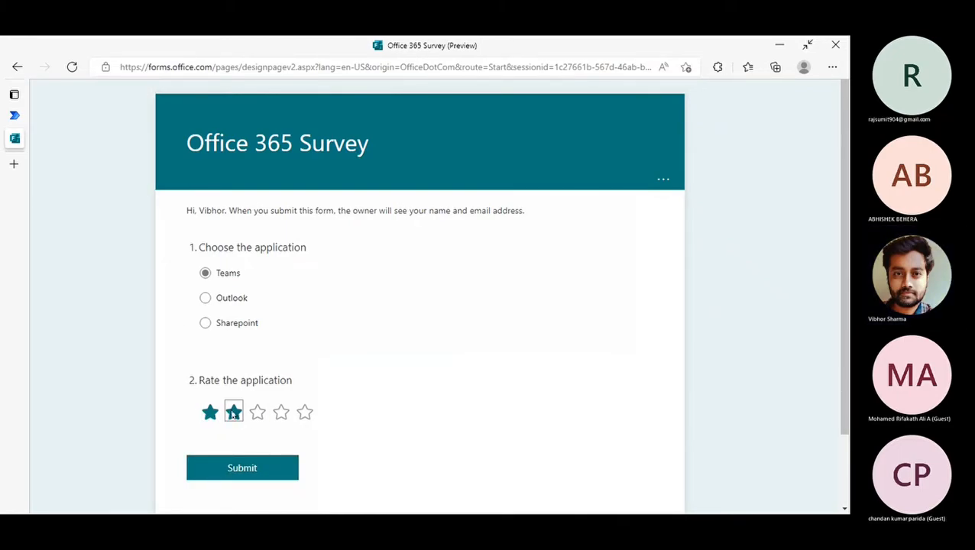
pyautogui.click(253, 469)
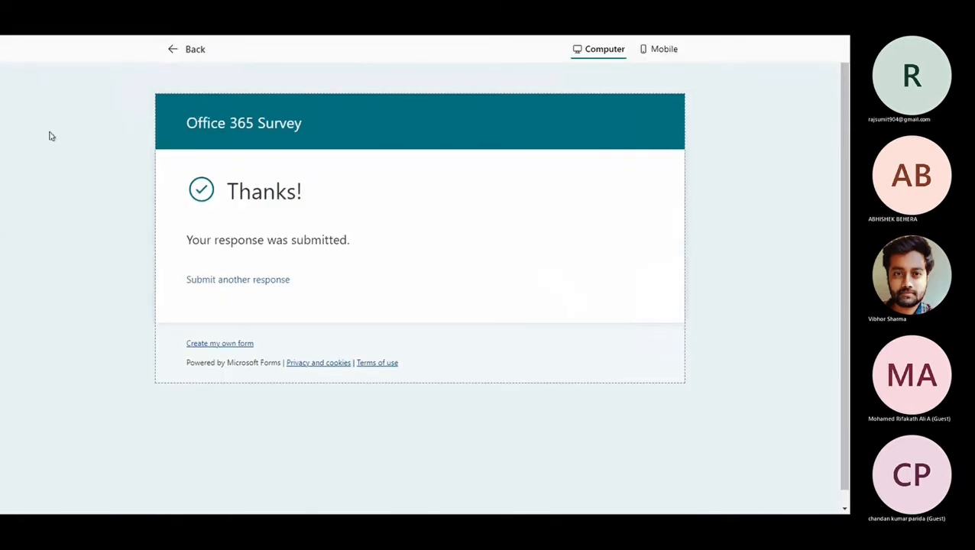
# Open the failed run and read the Condition error about comparing a String with an Integer.
pyautogui.moveTo(2, 164)
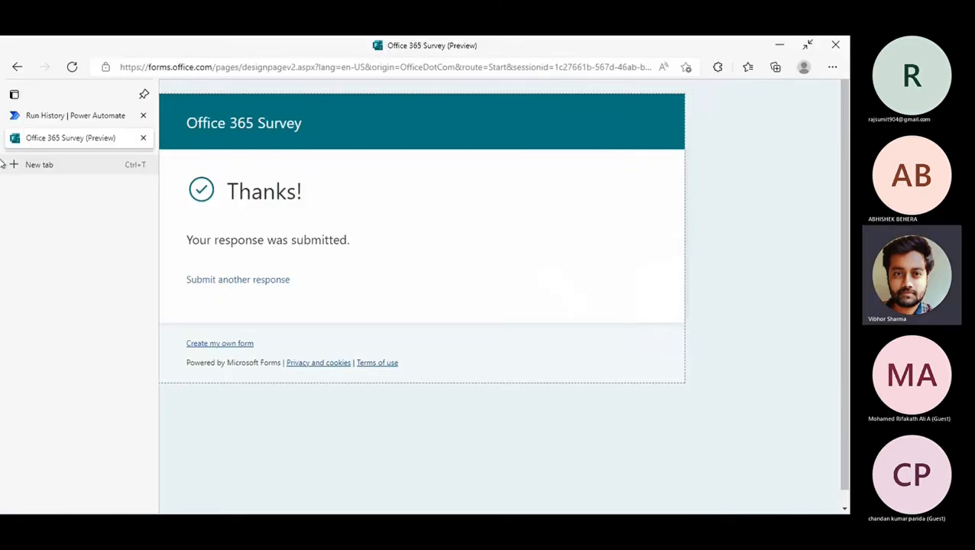
pyautogui.click(42, 119)
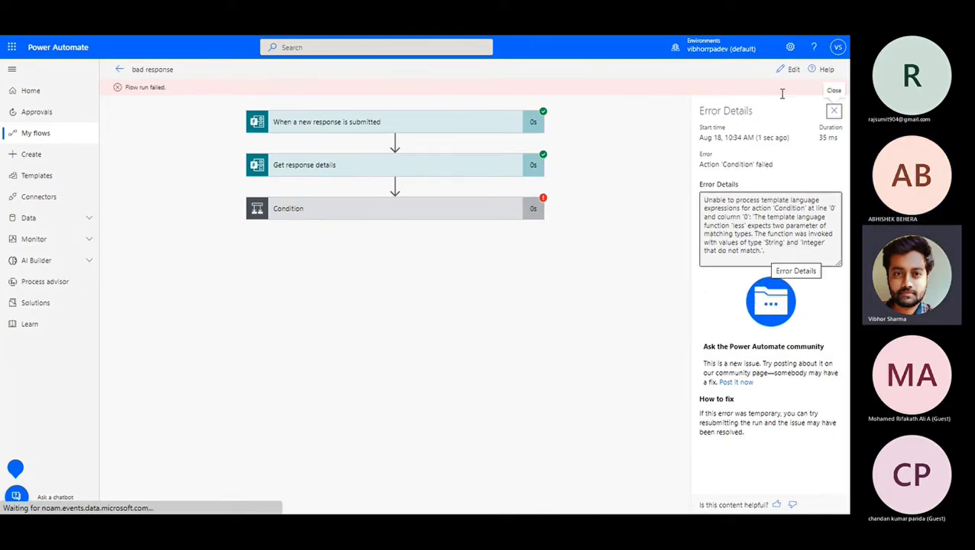
pyautogui.moveTo(756, 234); pyautogui.dragTo(808, 235)
pyautogui.click(770, 245)
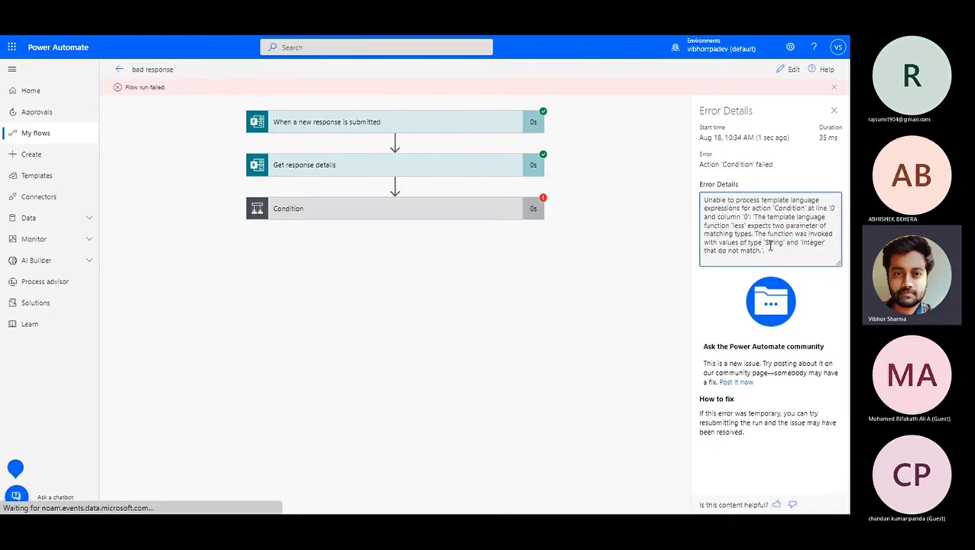
# Reopen the flow in edit mode and select the Condition's comparison value 3.
pyautogui.click(777, 70)
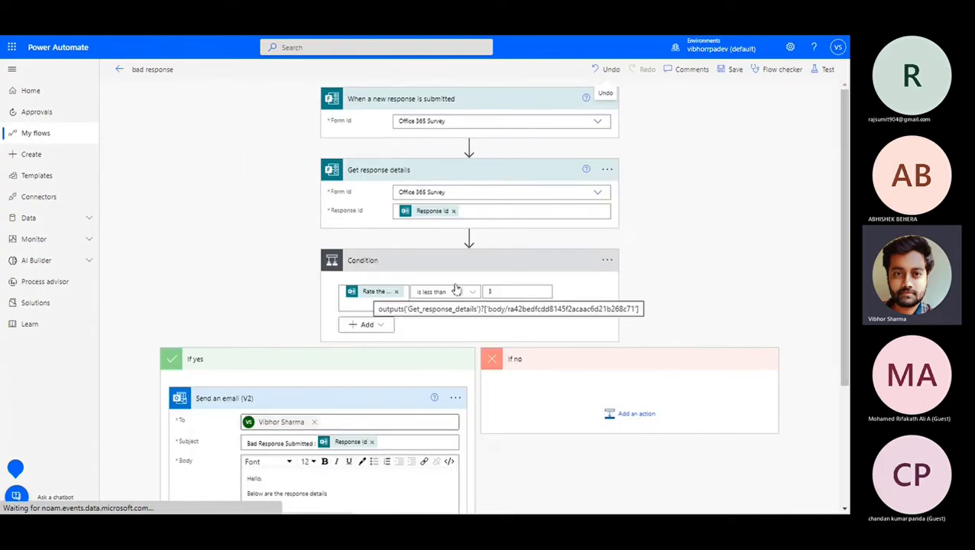
pyautogui.click(498, 292)
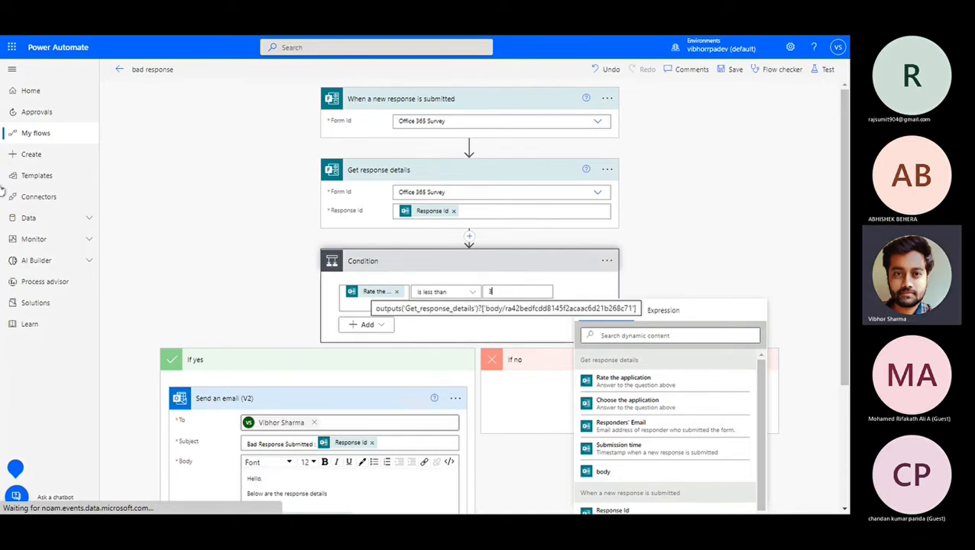
# Open a fresh survey copy, rate the application 2 stars, and return to the flow editor.
pyautogui.moveTo(4, 187)
pyautogui.click(70, 139)
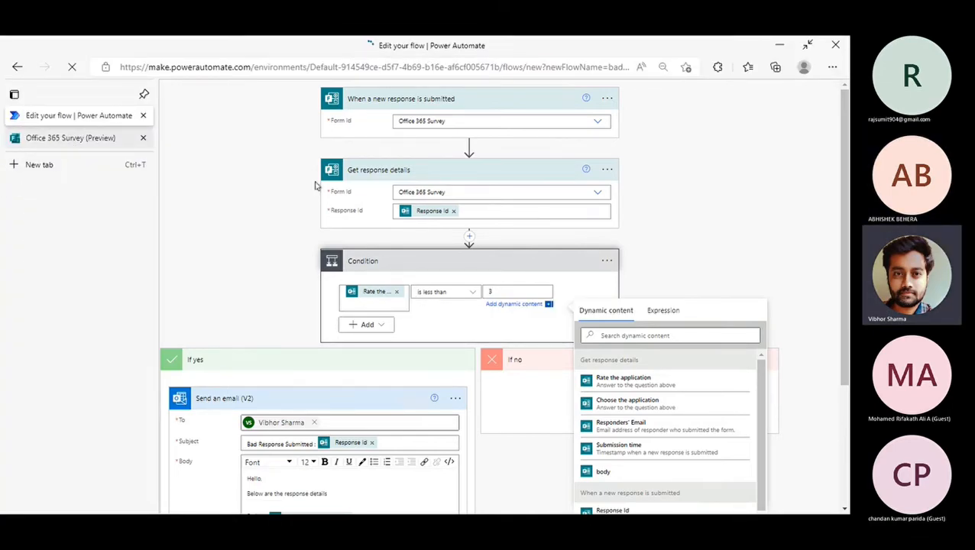
pyautogui.click(252, 280)
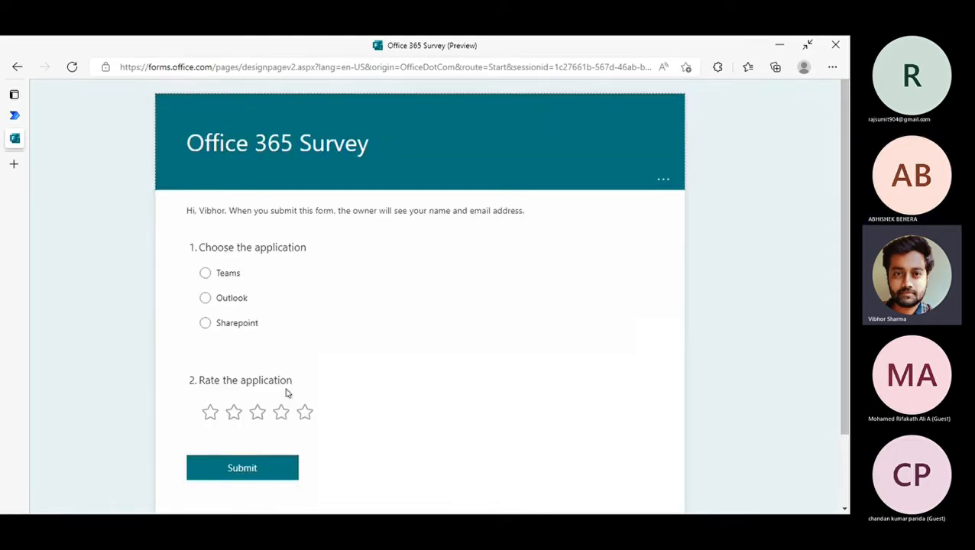
pyautogui.scroll(-2, 275, 397)
pyautogui.click(236, 330)
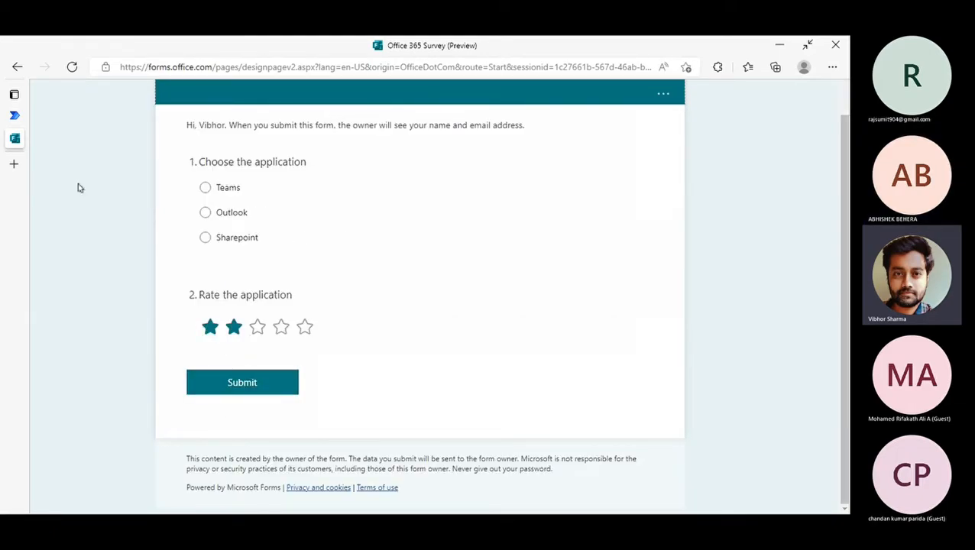
pyautogui.click(14, 116)
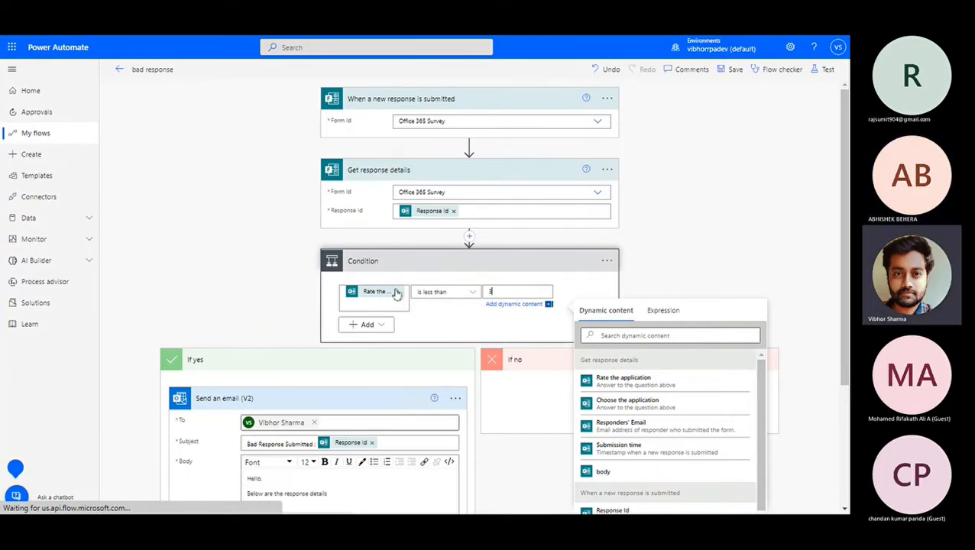
pyautogui.click(396, 293)
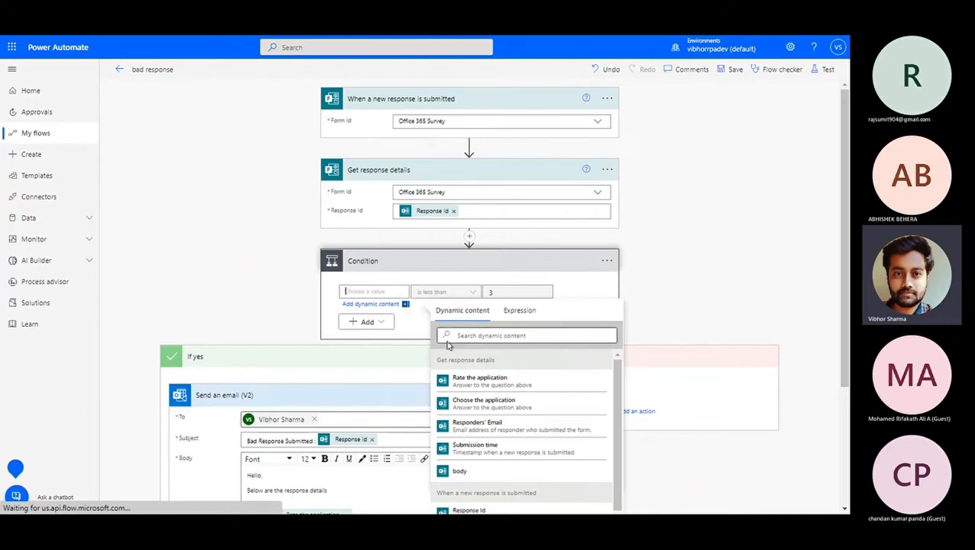
pyautogui.click(518, 313)
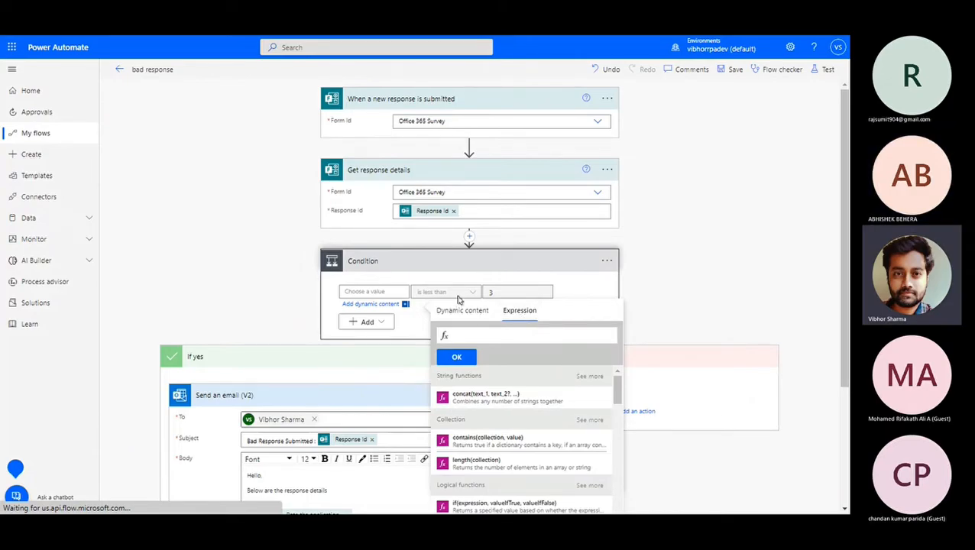
pyautogui.scroll(-2, 452, 282)
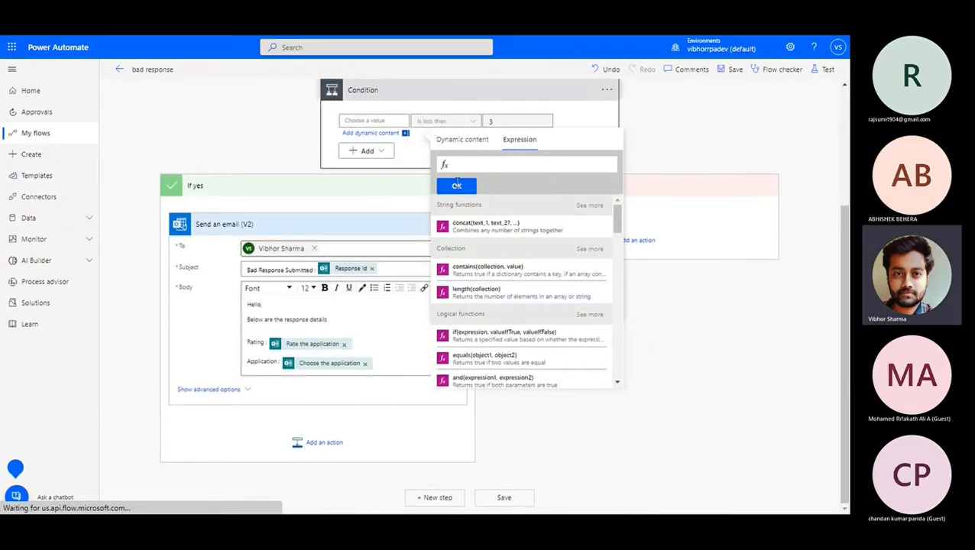
pyautogui.click(463, 140)
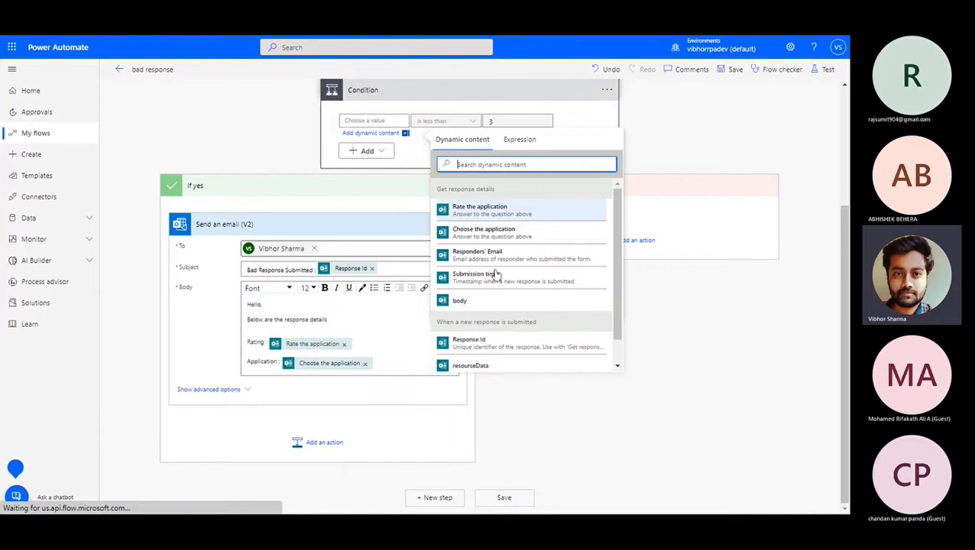
pyautogui.click(517, 140)
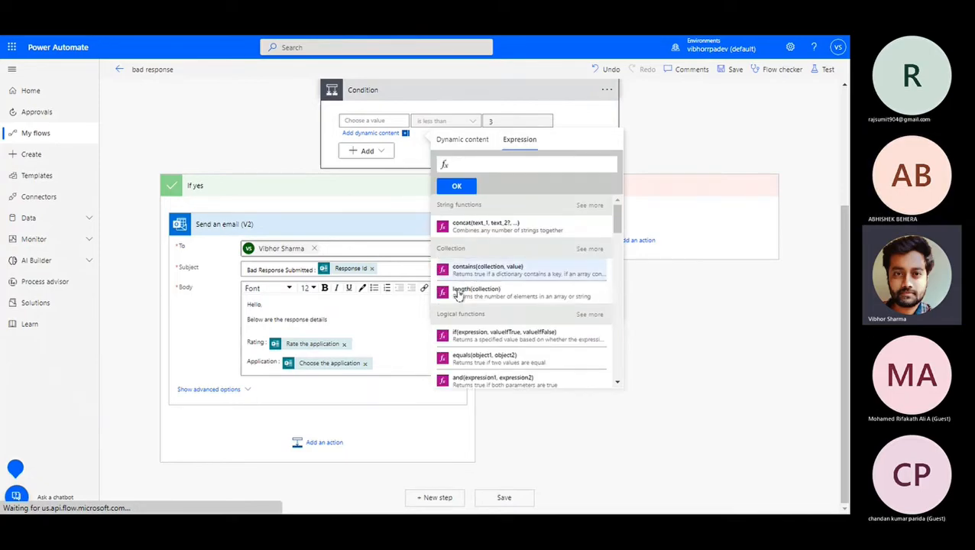
pyautogui.scroll(-10, 477, 322)
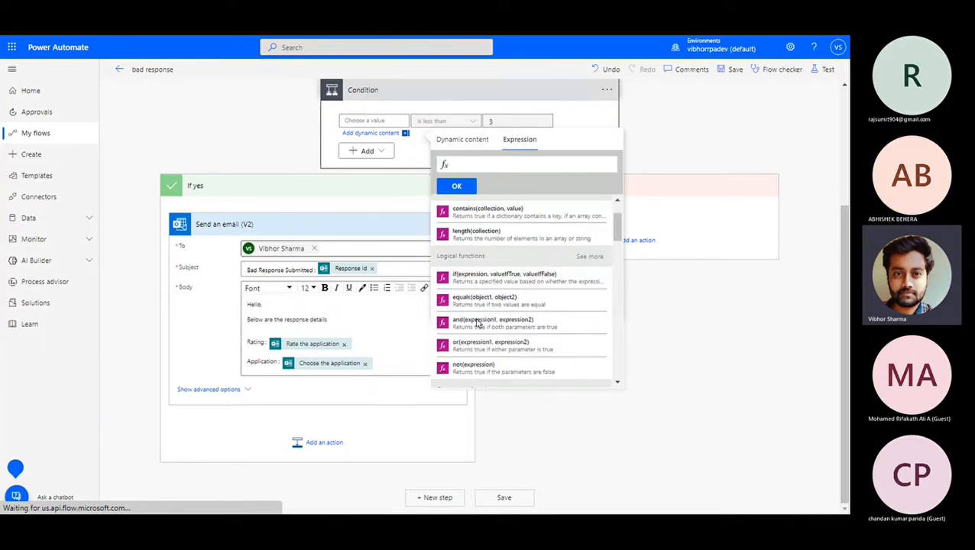
pyautogui.scroll(-8, 476, 322)
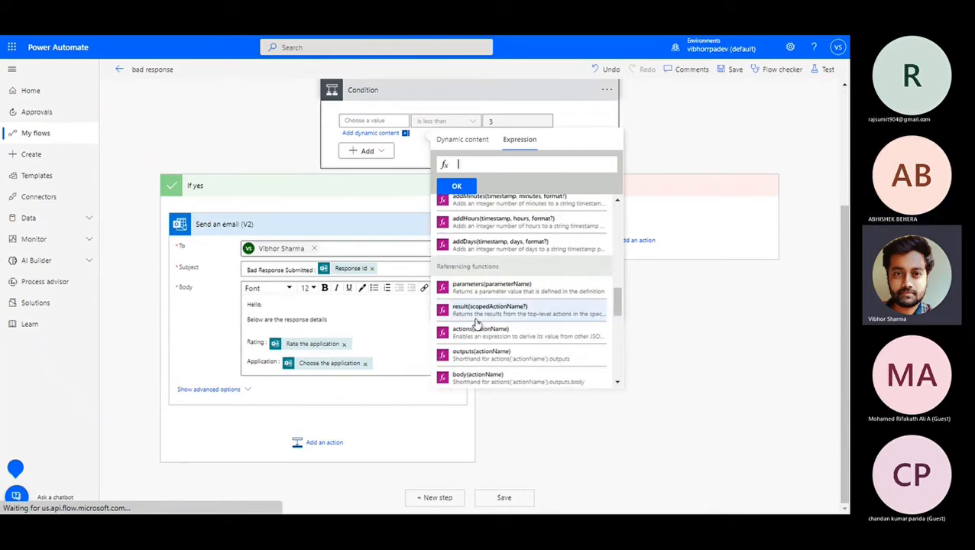
pyautogui.scroll(5, 477, 322)
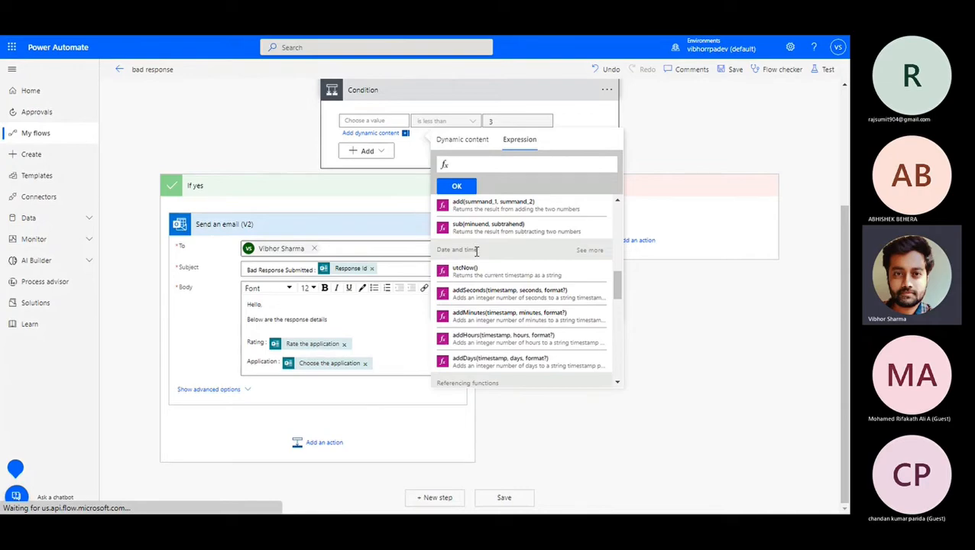
pyautogui.moveTo(481, 251); pyautogui.dragTo(443, 251)
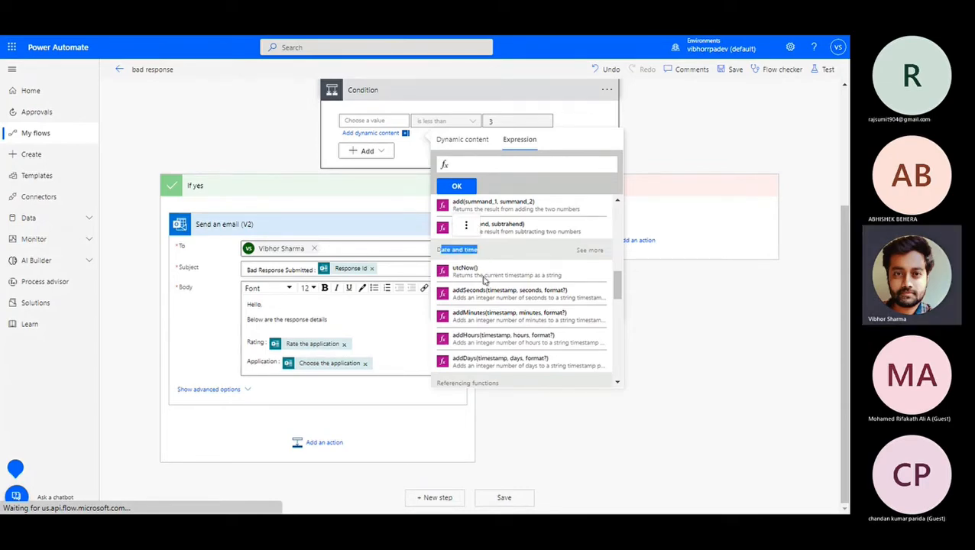
pyautogui.scroll(-2, 488, 290)
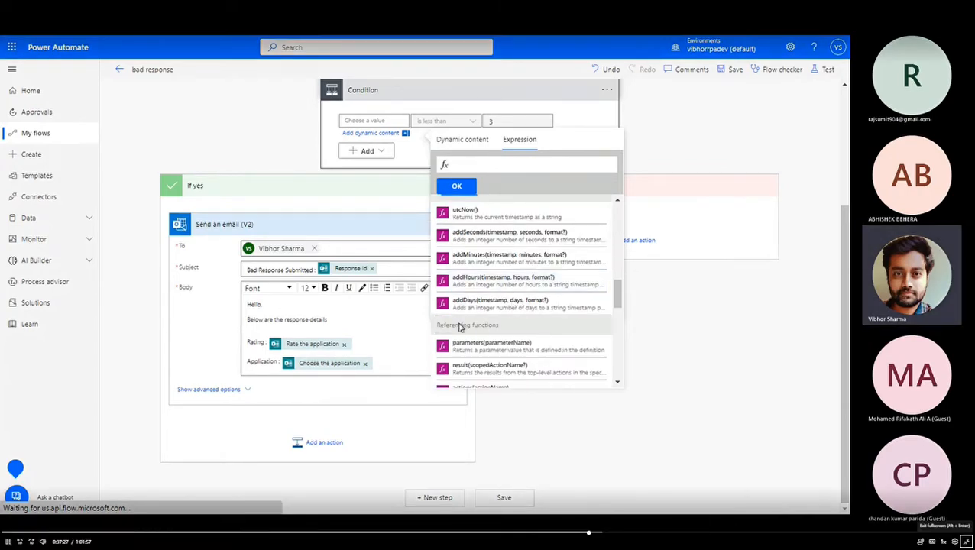
pyautogui.scroll(-3, 460, 327)
pyautogui.scroll(8, 459, 327)
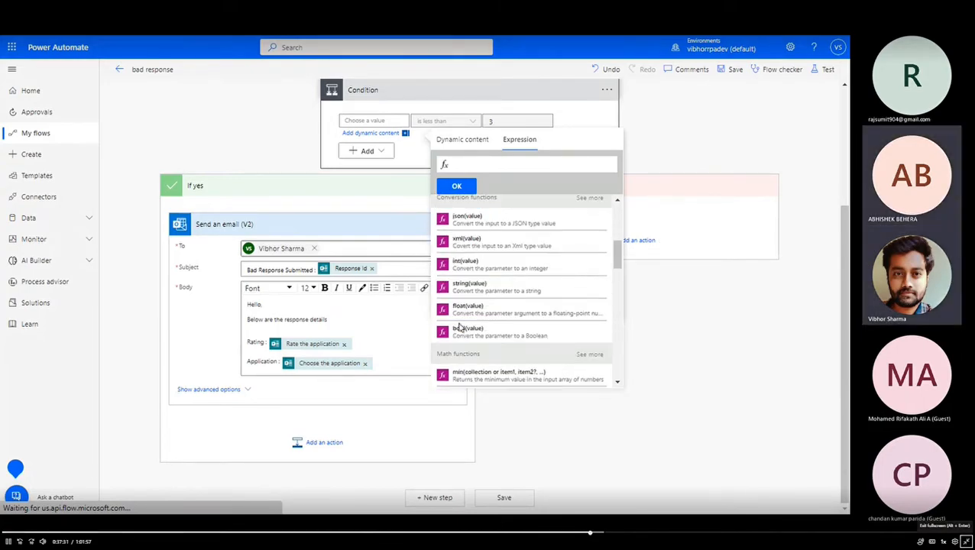
pyautogui.scroll(3, 459, 327)
pyautogui.scroll(-1, 475, 322)
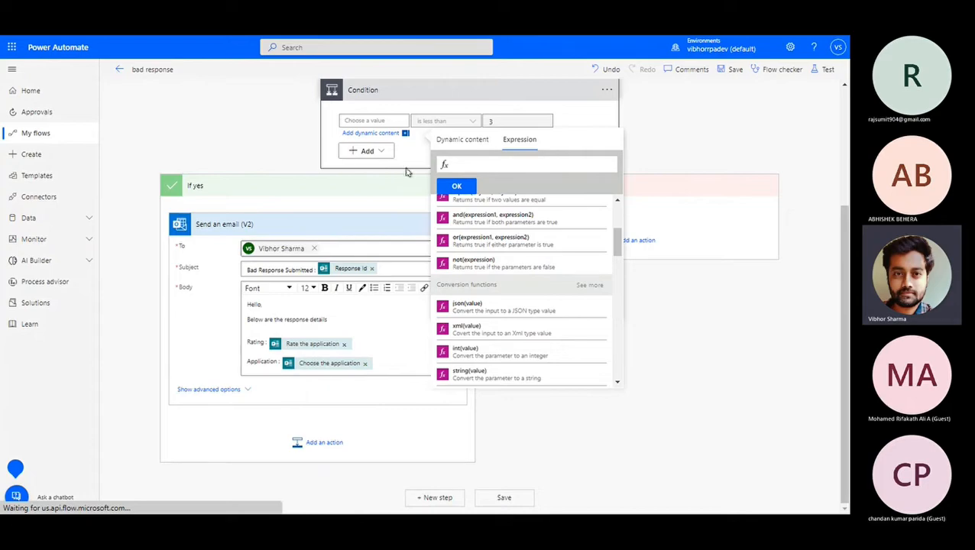
# Set the Condition's left value to the expression int(Rate the application).
pyautogui.click(355, 120)
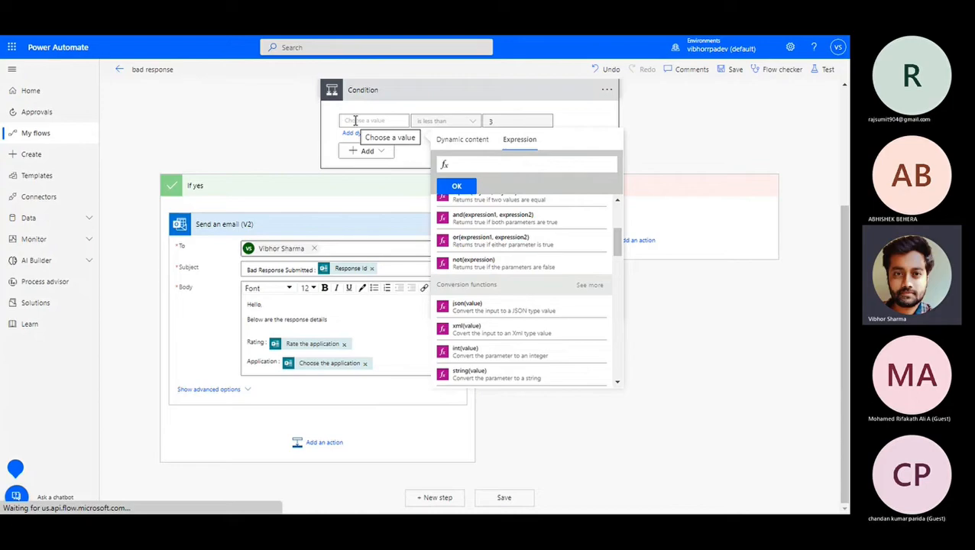
pyautogui.click(472, 137)
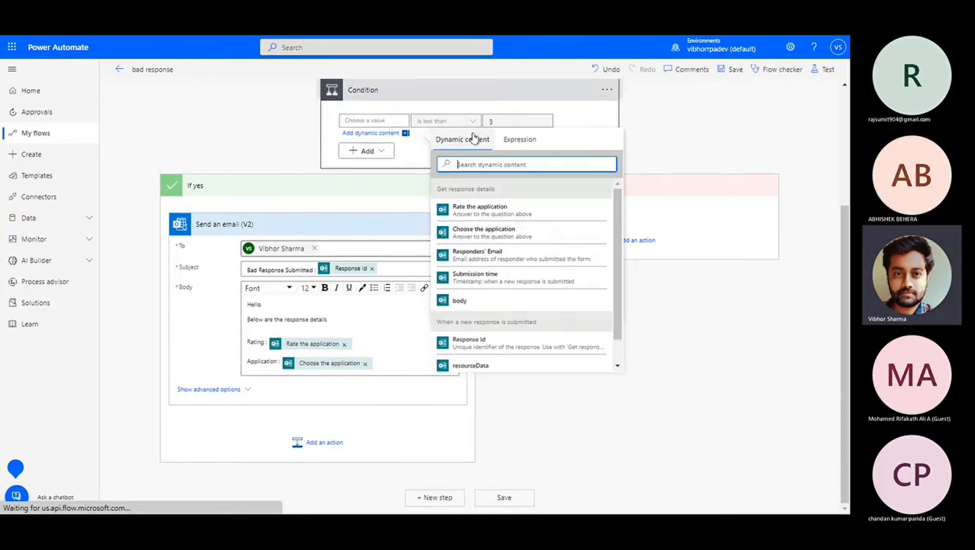
pyautogui.click(525, 143)
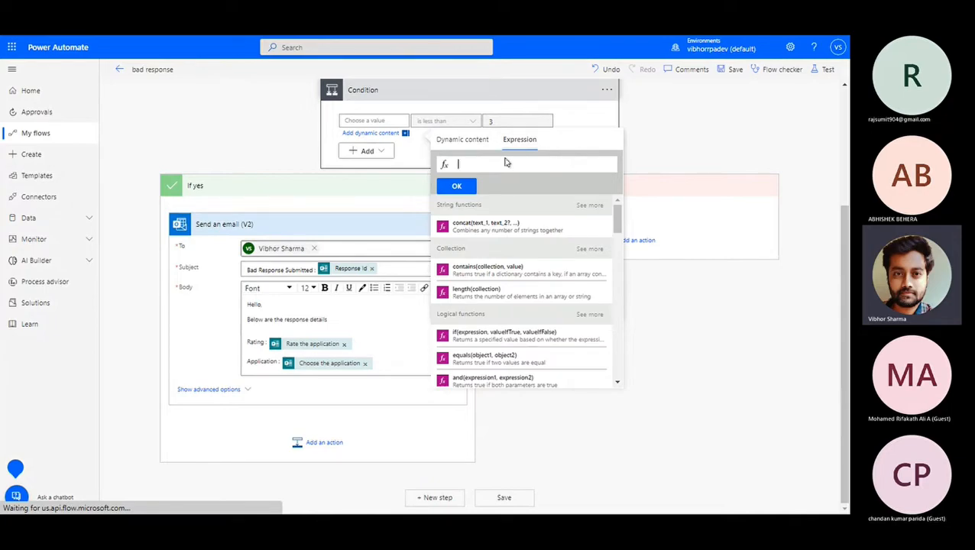
pyautogui.write('in')
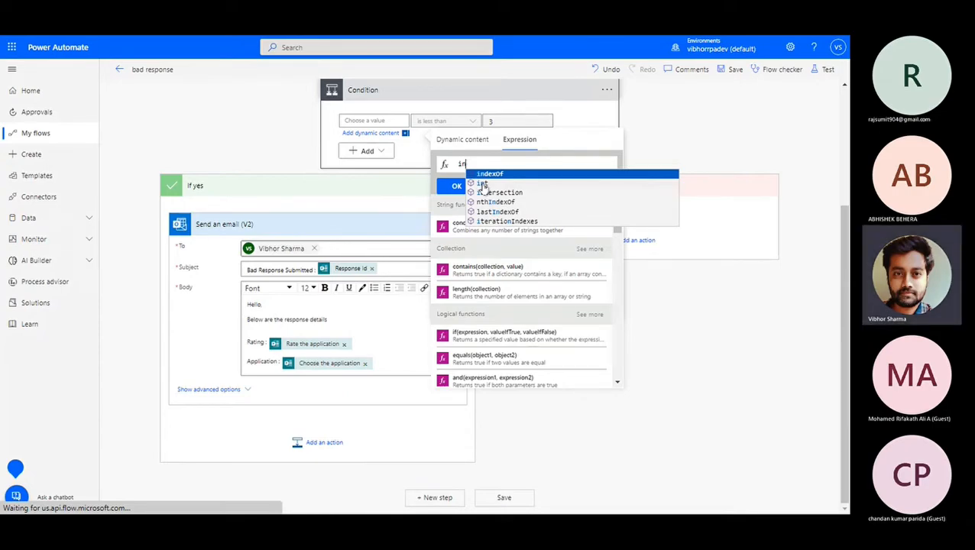
pyautogui.write('t')
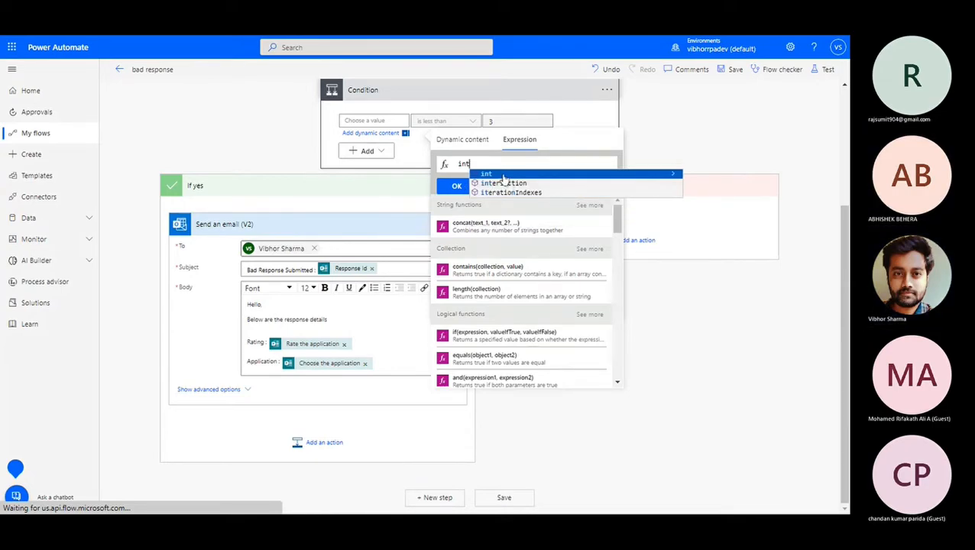
pyautogui.click(503, 175)
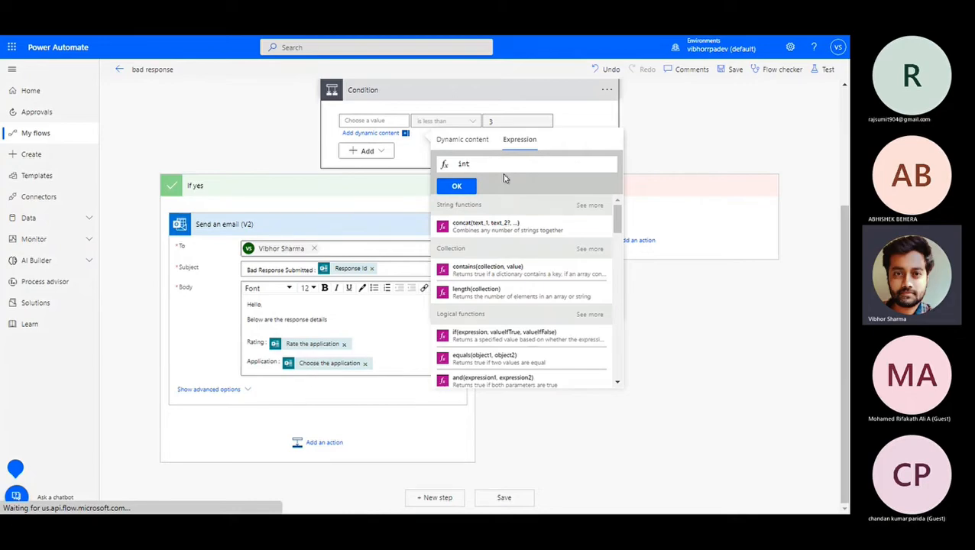
pyautogui.write('(')
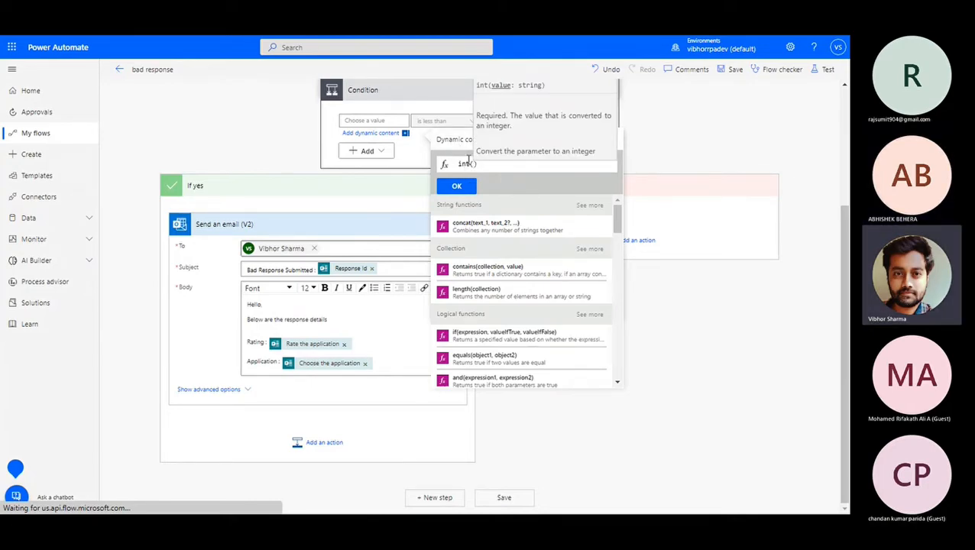
pyautogui.click(465, 143)
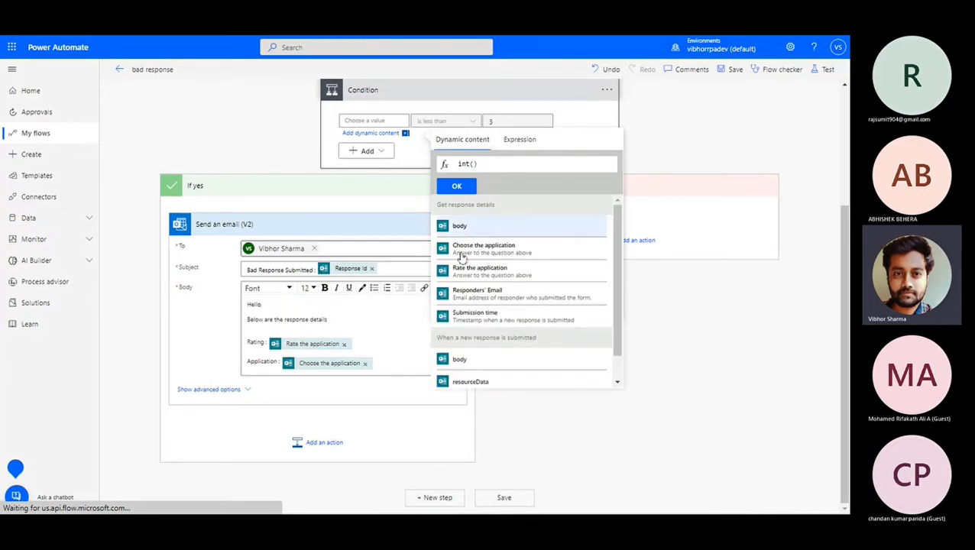
pyautogui.click(493, 275)
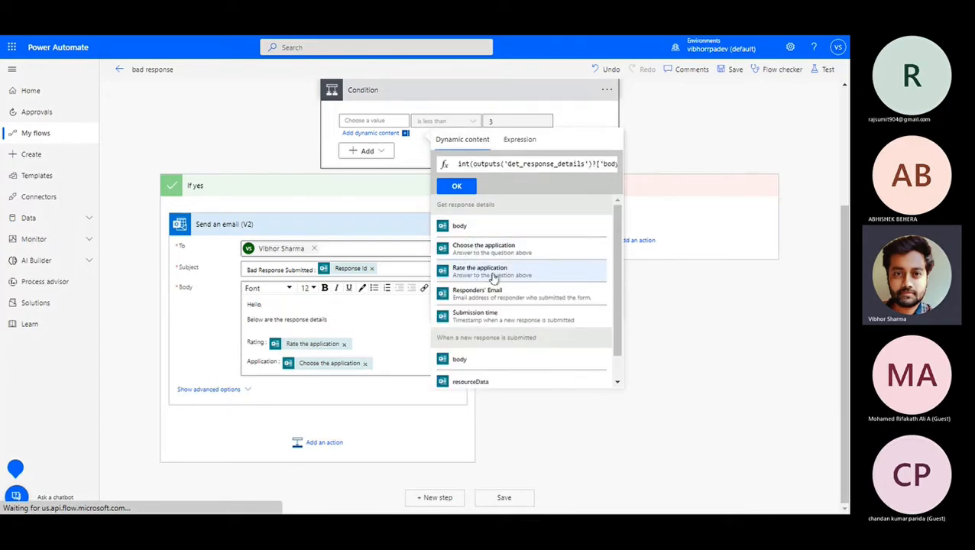
pyautogui.click(457, 187)
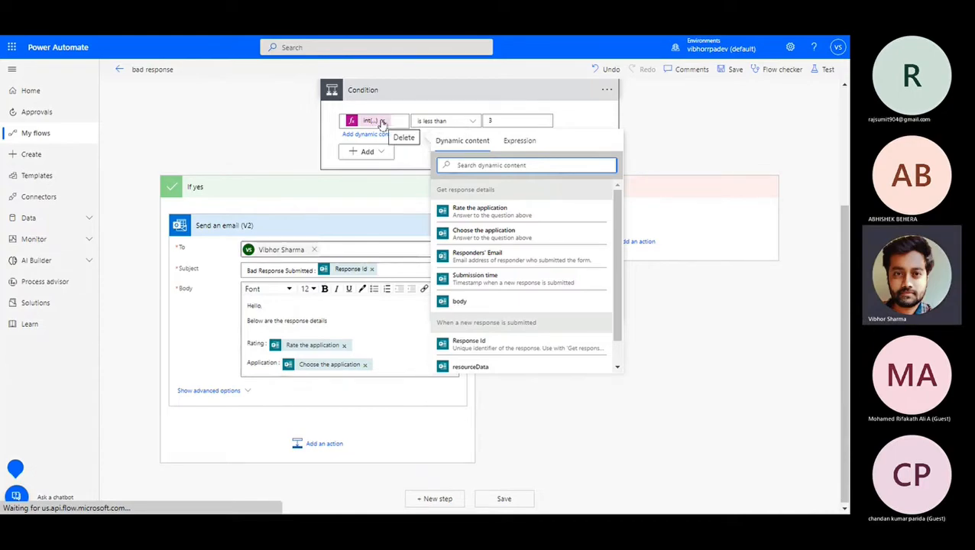
# Remove the int() expression and rebuild it around Rate the application in the Condition's left value.
pyautogui.click(382, 121)
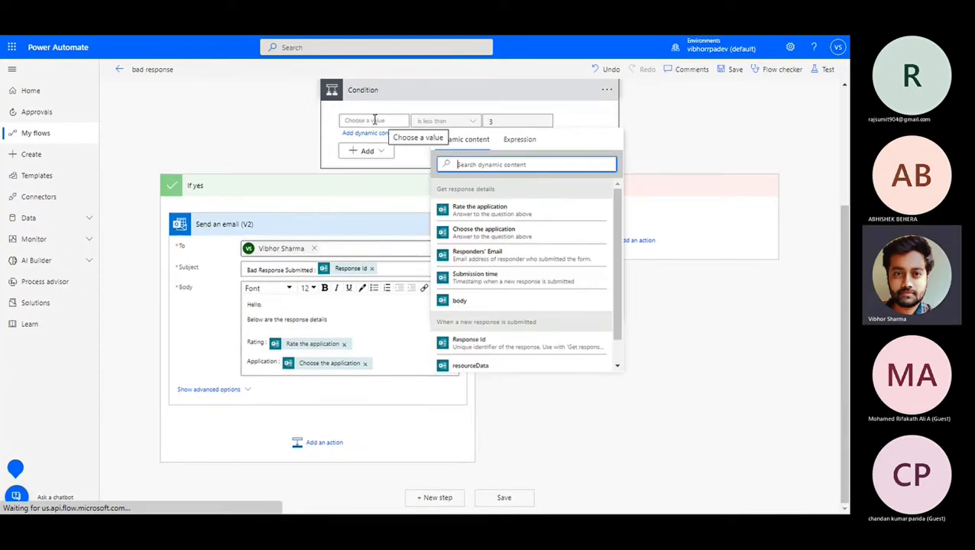
pyautogui.click(374, 120)
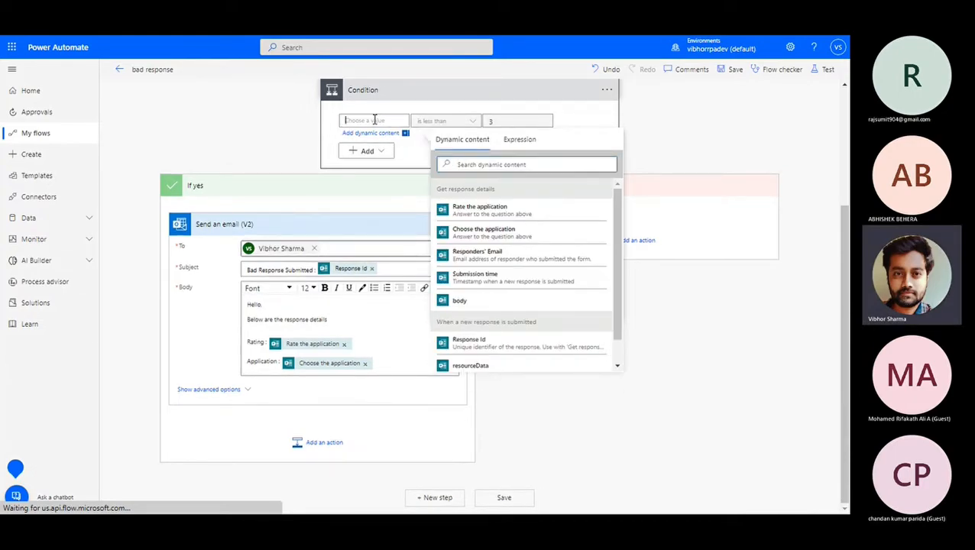
pyautogui.click(524, 142)
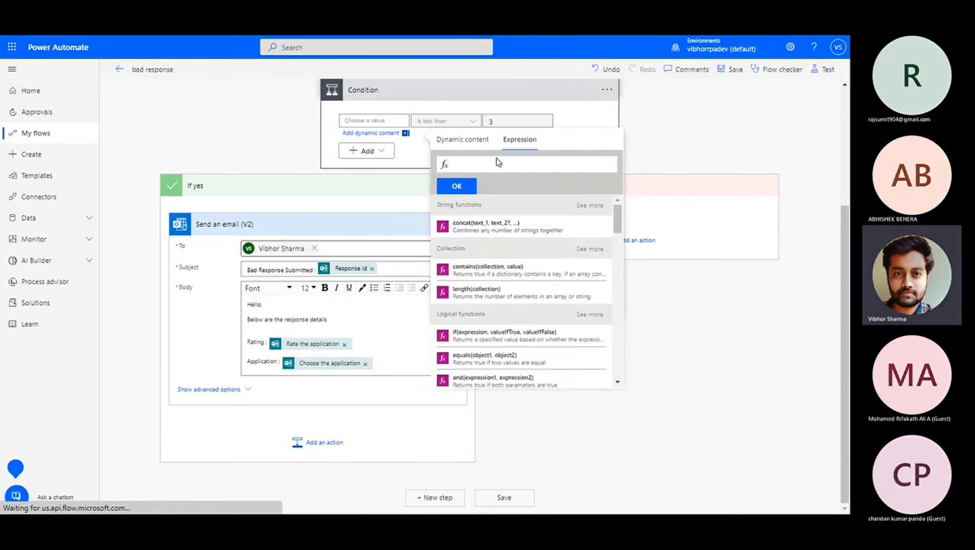
pyautogui.write('Int')
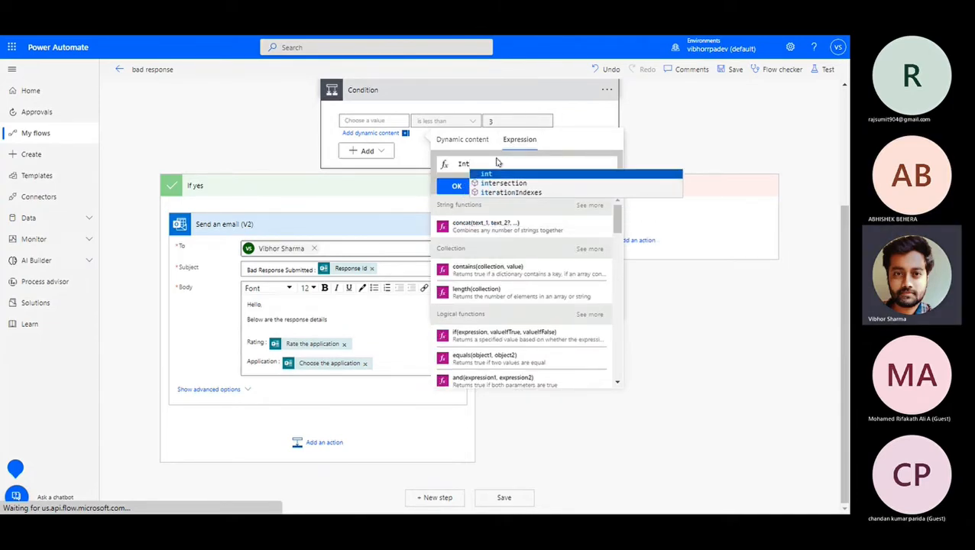
pyautogui.press('Return')
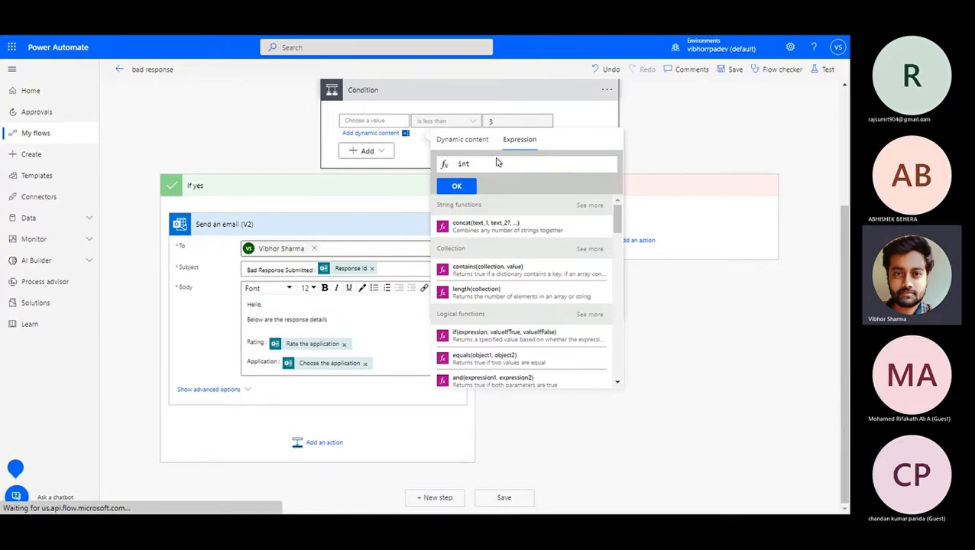
pyautogui.write('(')
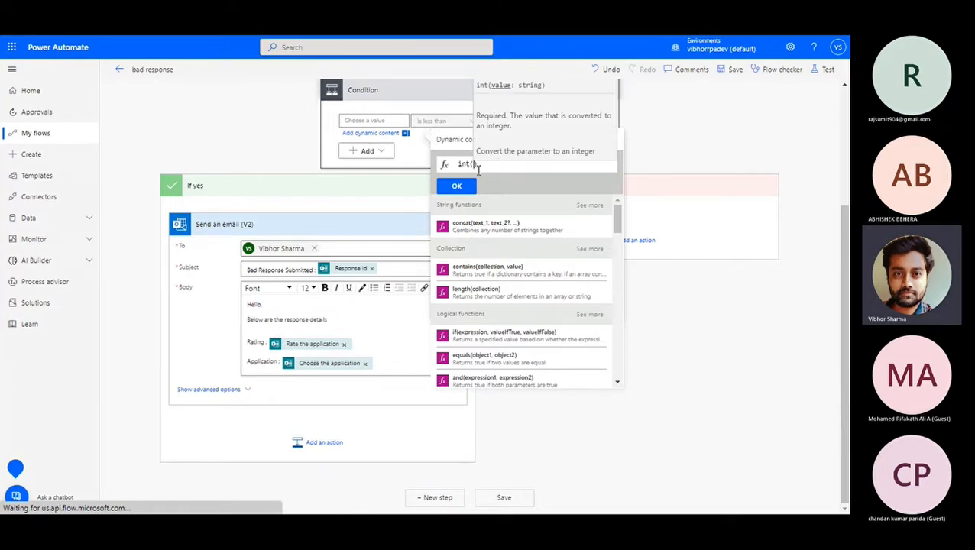
pyautogui.click(457, 142)
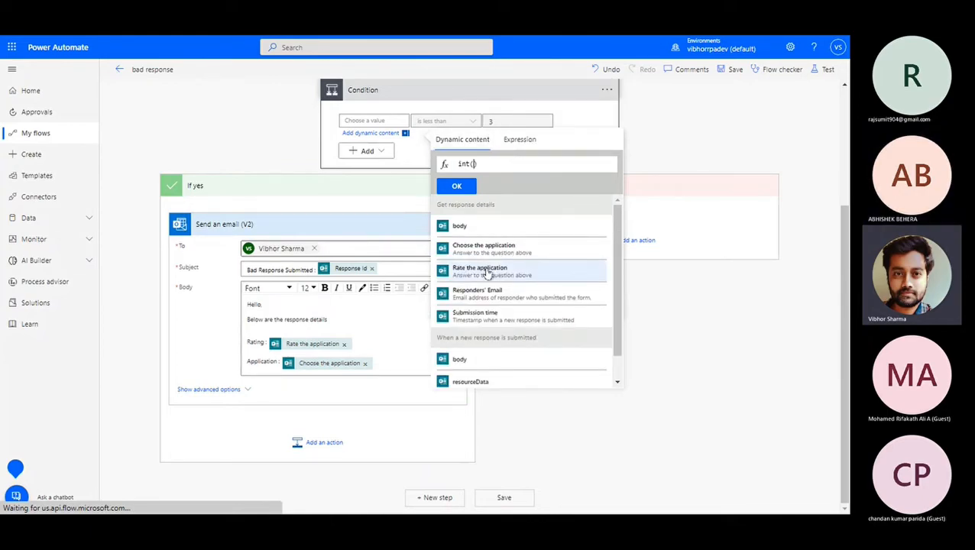
pyautogui.click(486, 272)
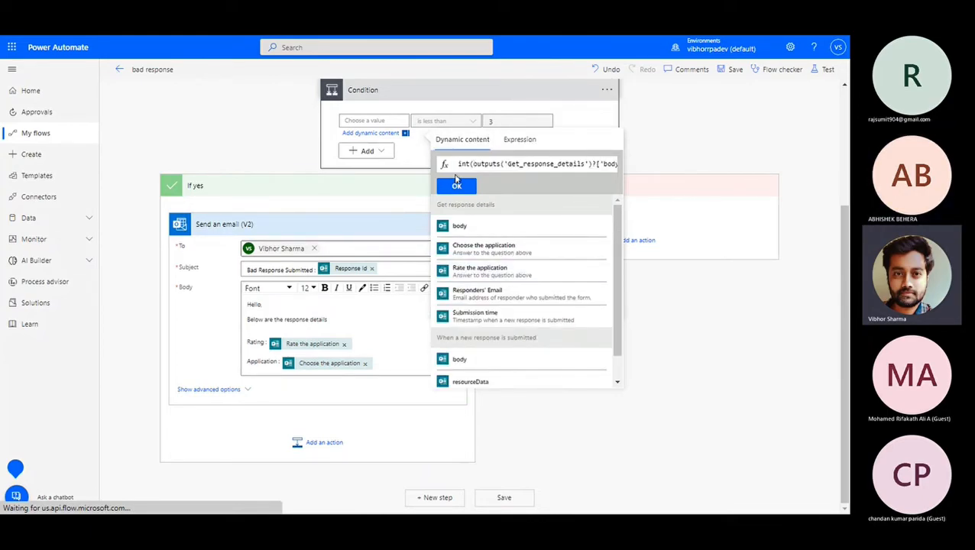
pyautogui.moveTo(484, 164); pyautogui.dragTo(622, 168)
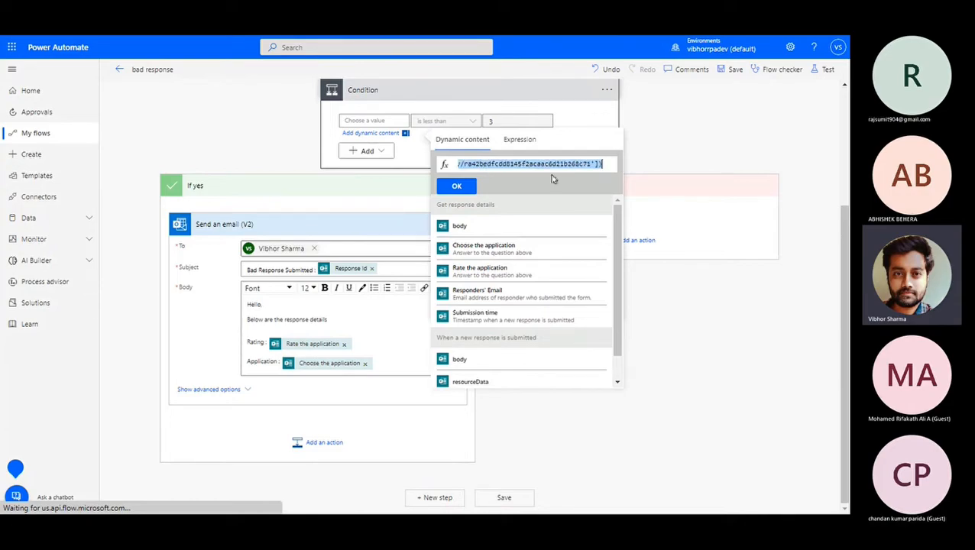
pyautogui.click(456, 187)
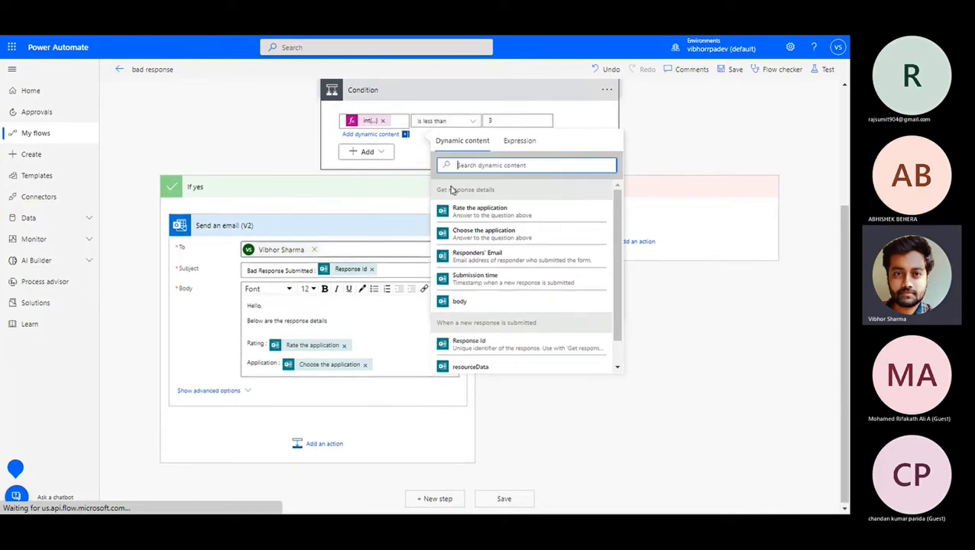
# Close the dynamic content panel and run Save & Test with the Manually trigger option.
pyautogui.click(325, 127)
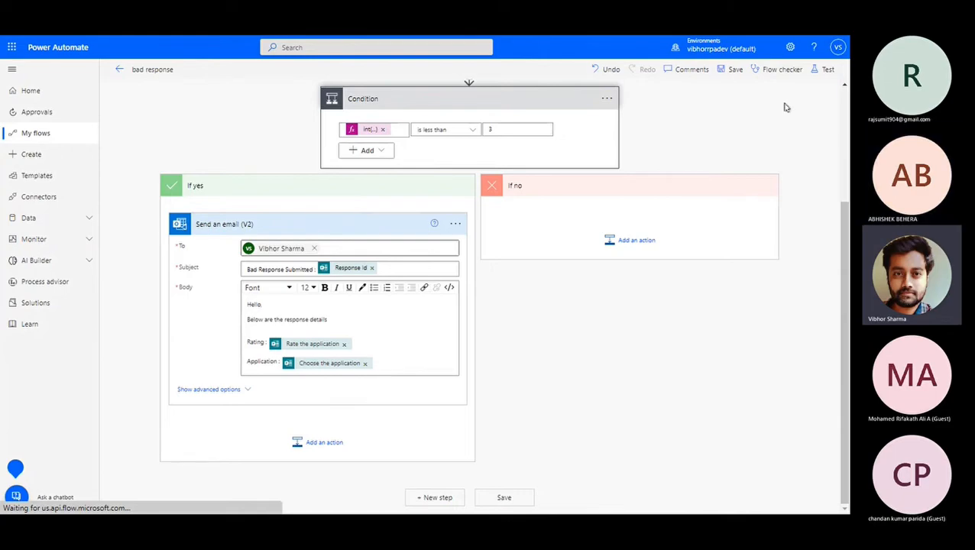
pyautogui.click(826, 70)
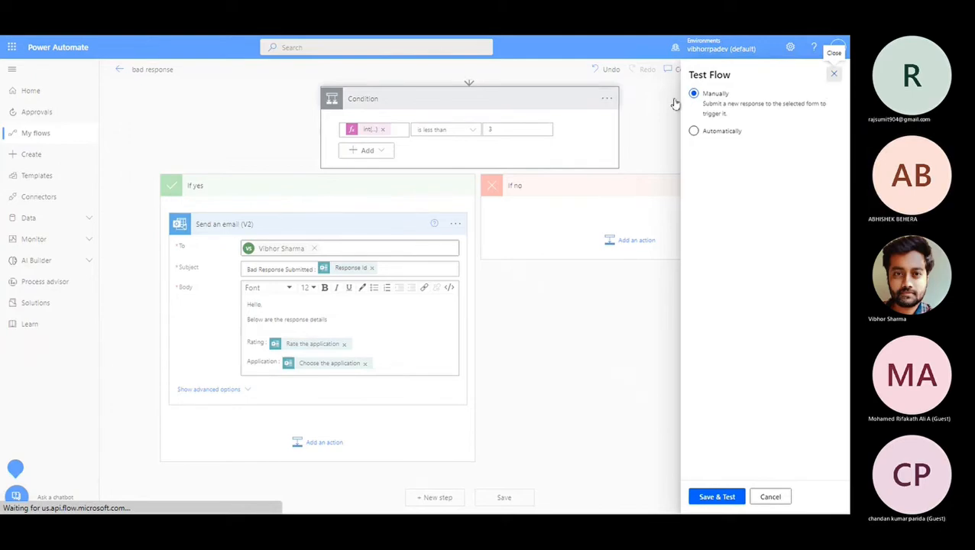
pyautogui.click(834, 76)
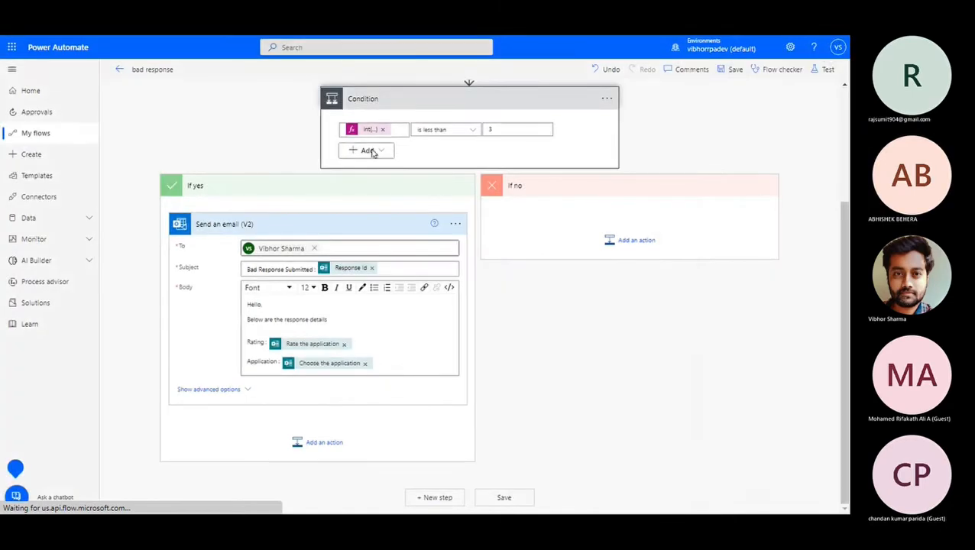
pyautogui.click(827, 70)
pyautogui.click(709, 94)
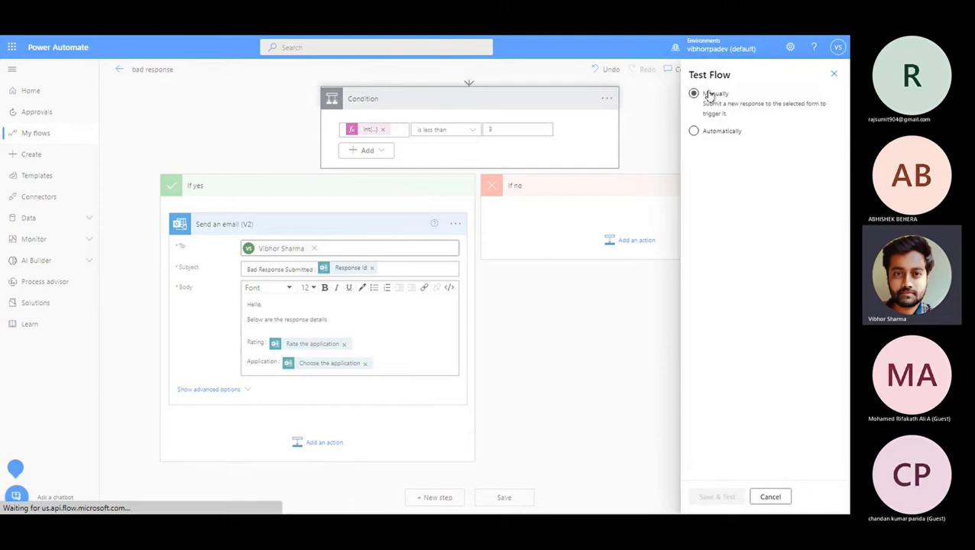
pyautogui.click(718, 498)
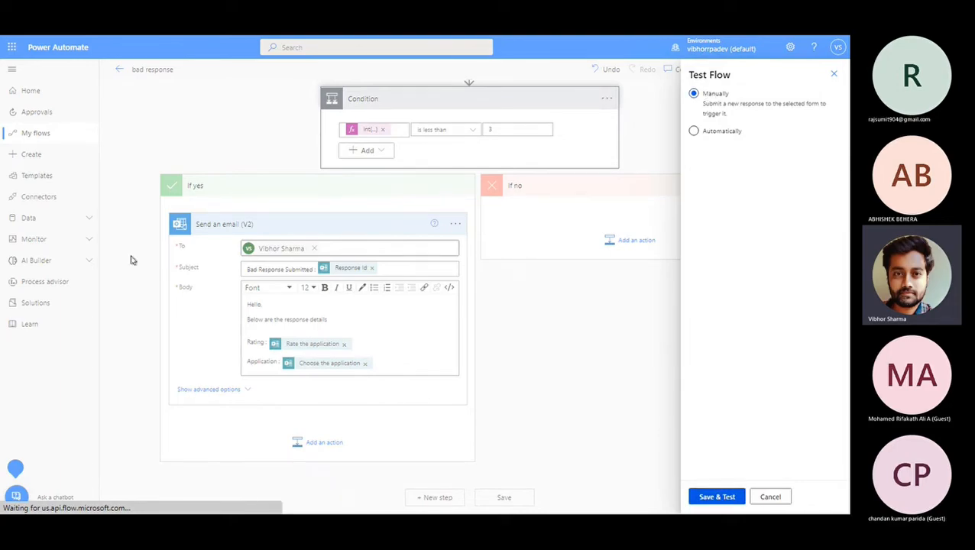
# Answer Teams with a 2-star rating, submit the survey, and return to Power Automate's test run.
pyautogui.moveTo(2, 174)
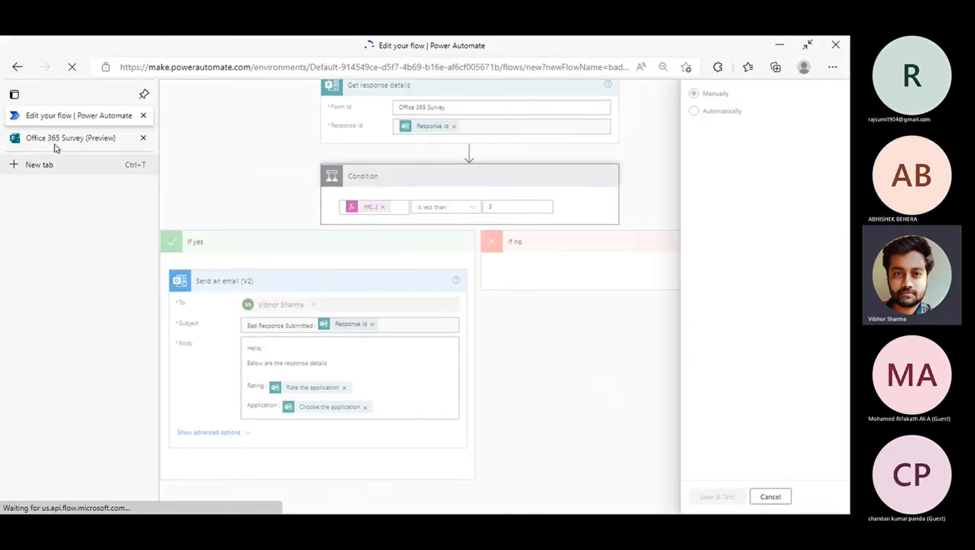
pyautogui.click(84, 141)
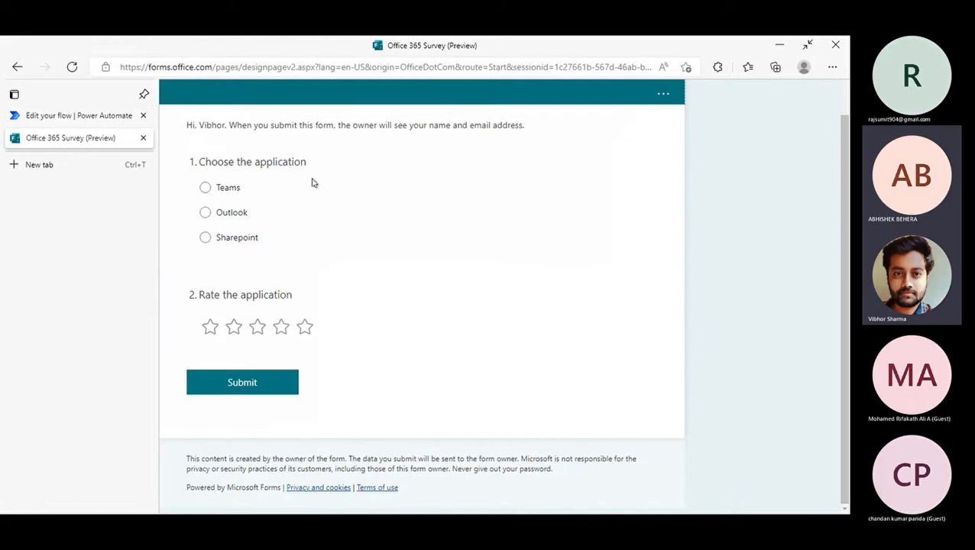
pyautogui.click(205, 188)
pyautogui.click(233, 327)
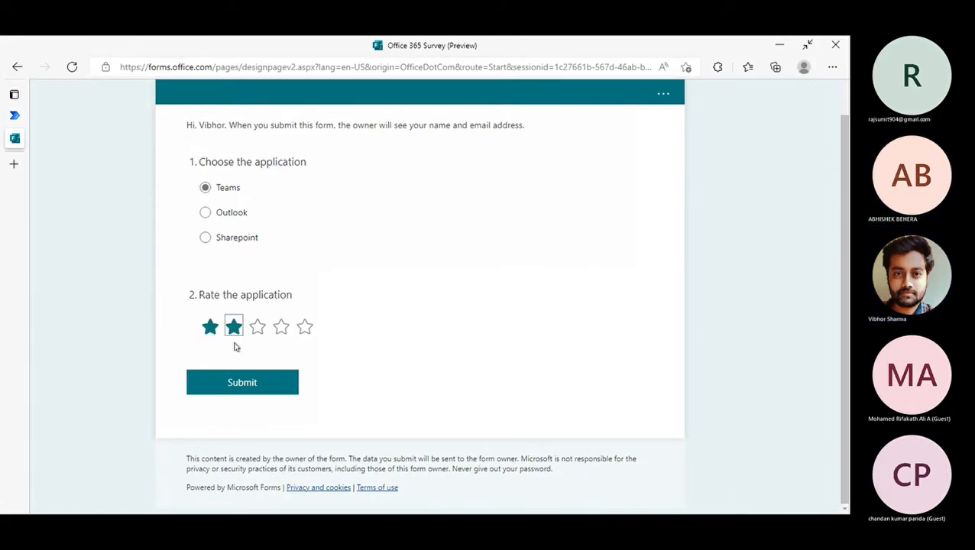
pyautogui.click(240, 380)
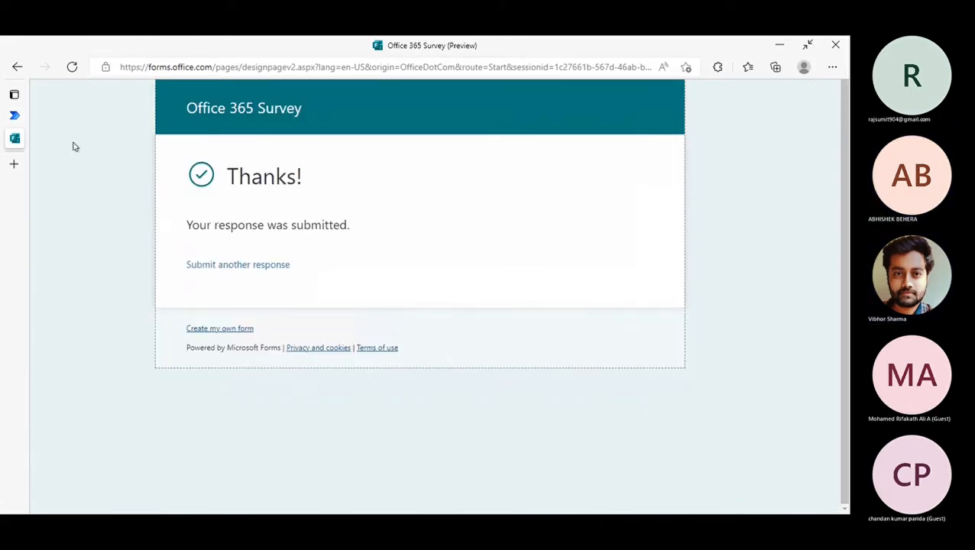
pyautogui.click(15, 115)
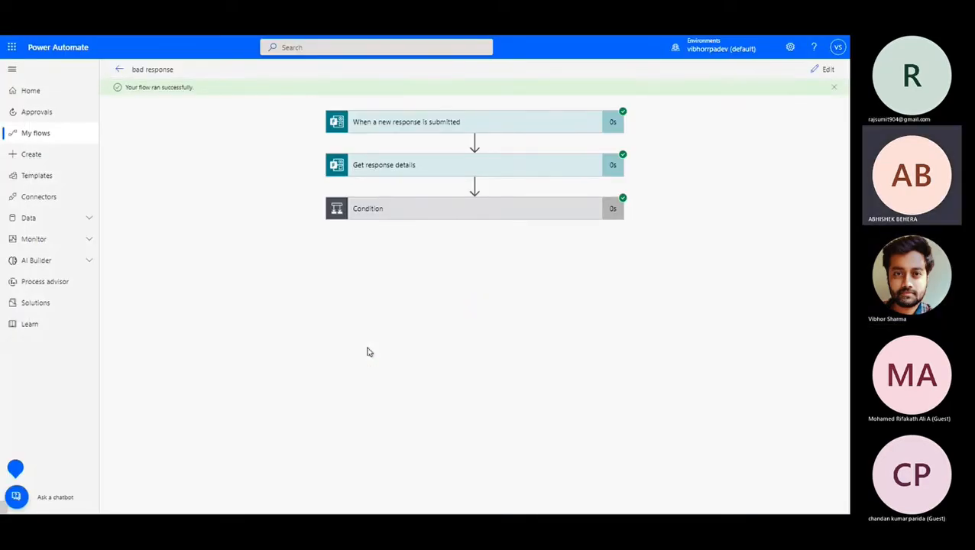
# Expand the run's Condition step to check its result, then return to the flow designer.
pyautogui.click(474, 215)
pyautogui.click(823, 69)
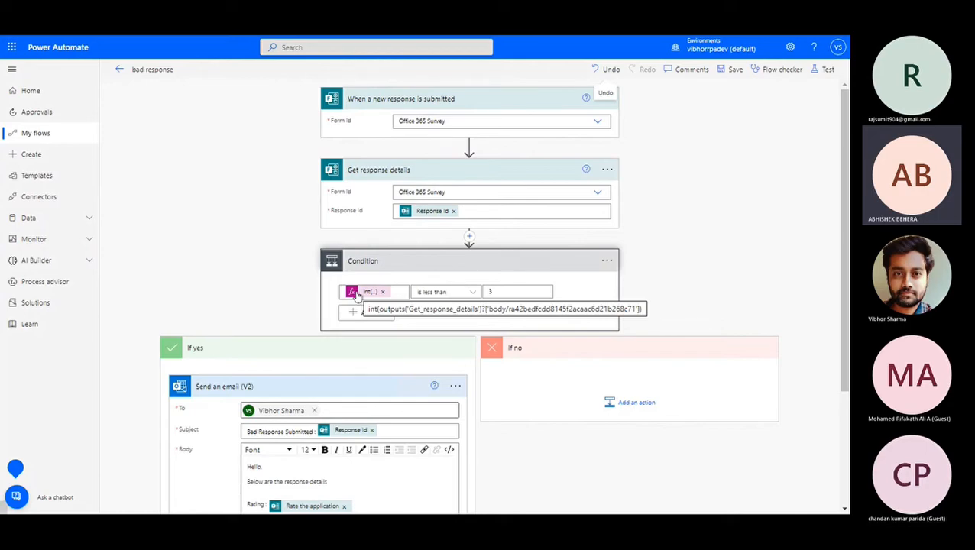
# Switch to the 'Bad Response Type' flow editor in the other browser window.
pyautogui.moveTo(658, 36)
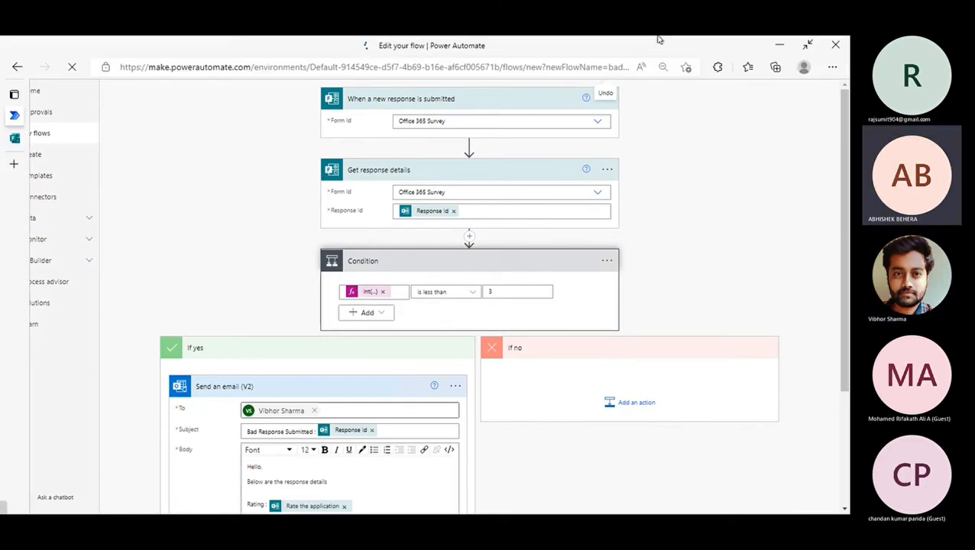
pyautogui.moveTo(736, 37)
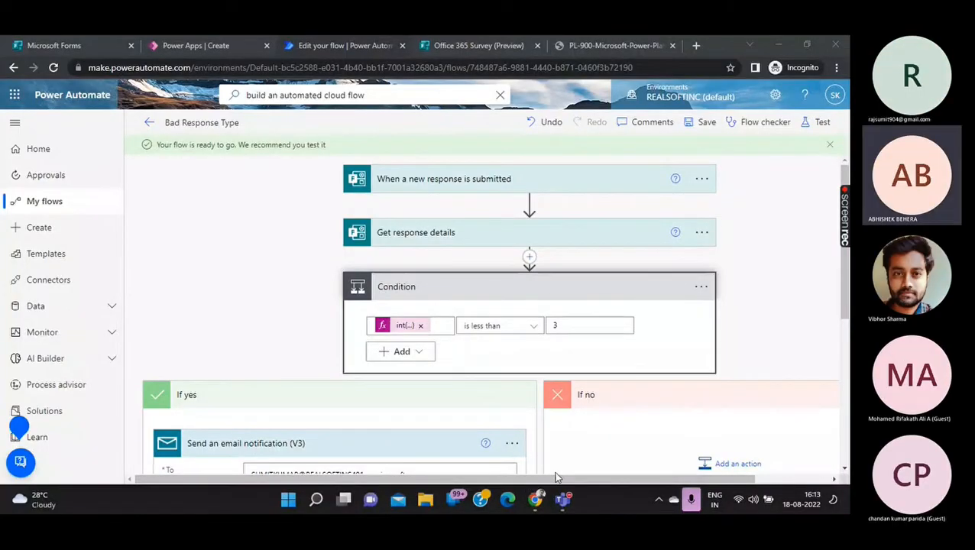
# Review the Condition's int() rating-less-than-3 expression in the expression editor.
pyautogui.scroll(-1, 517, 418)
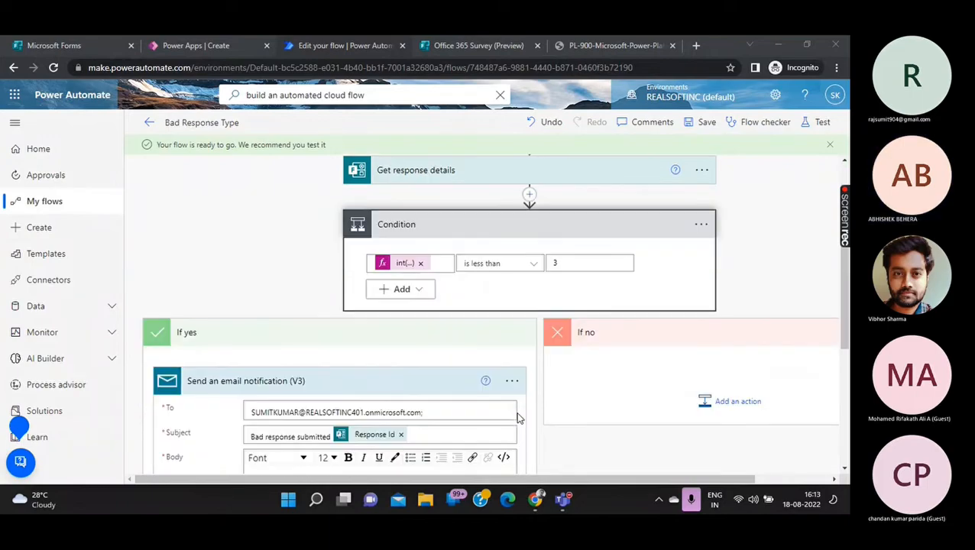
pyautogui.scroll(1, 517, 418)
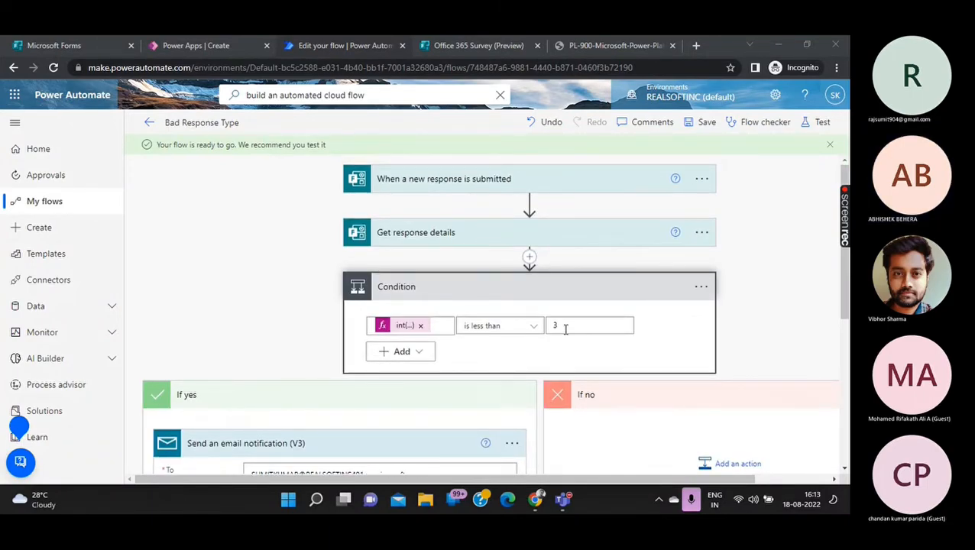
pyautogui.scroll(-2, 565, 329)
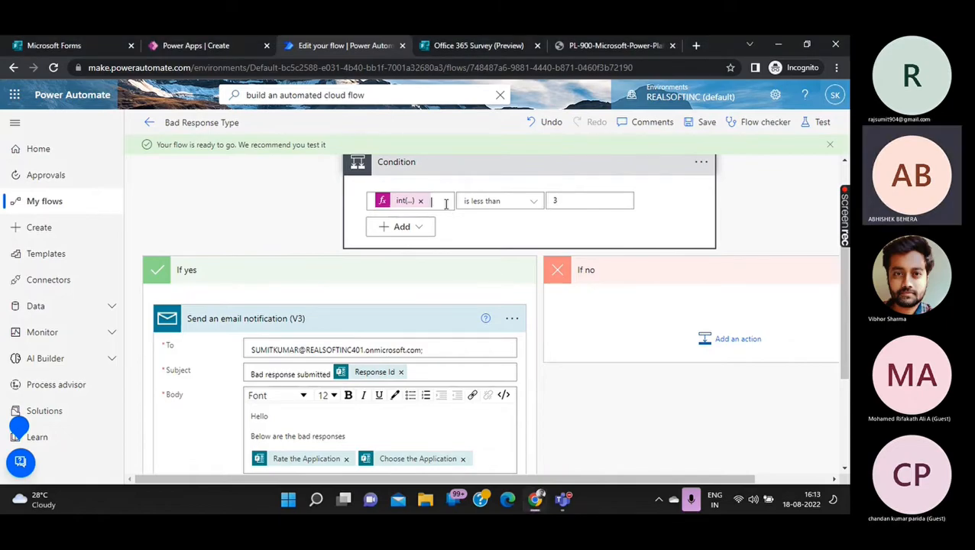
pyautogui.click(446, 200)
pyautogui.click(777, 240)
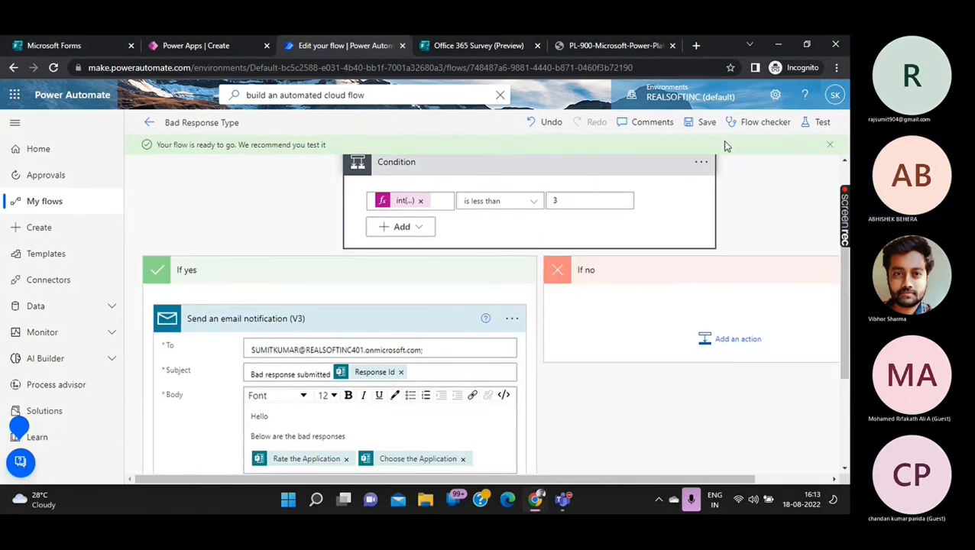
# Save the flow and start a manual test waiting for a new response.
pyautogui.click(705, 124)
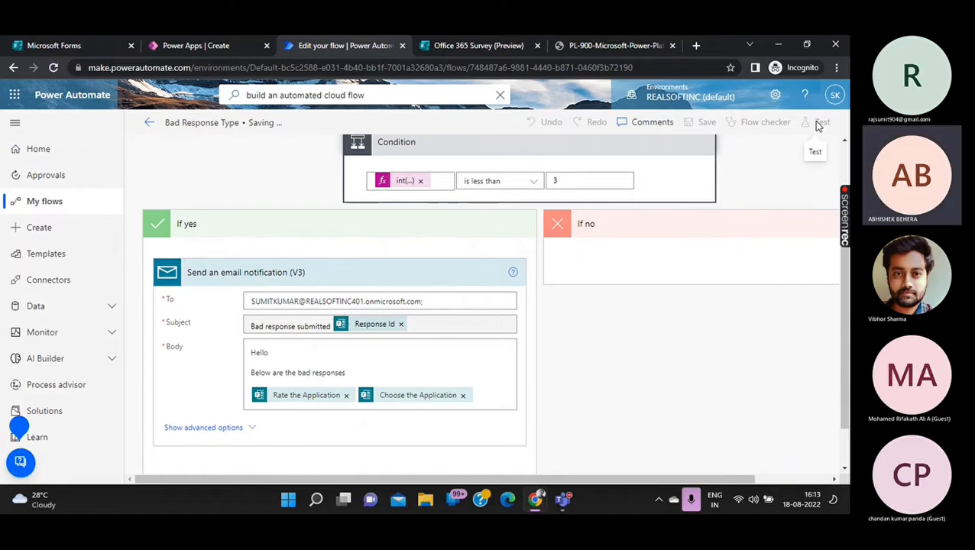
pyautogui.click(816, 124)
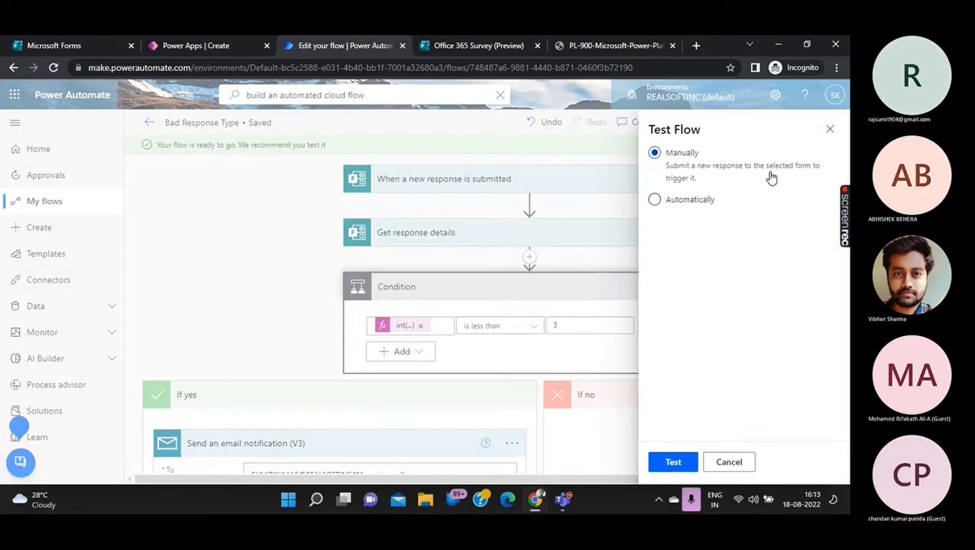
pyautogui.click(654, 462)
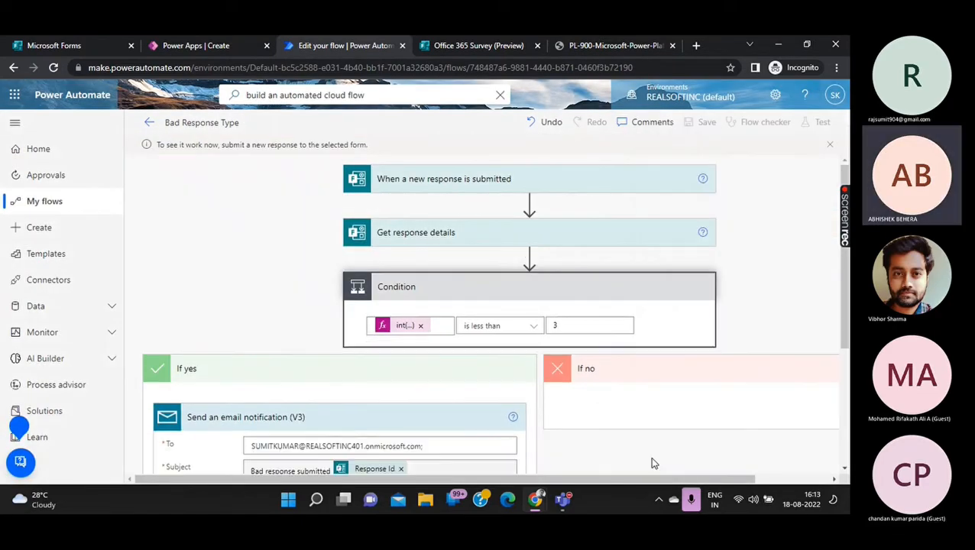
pyautogui.click(240, 45)
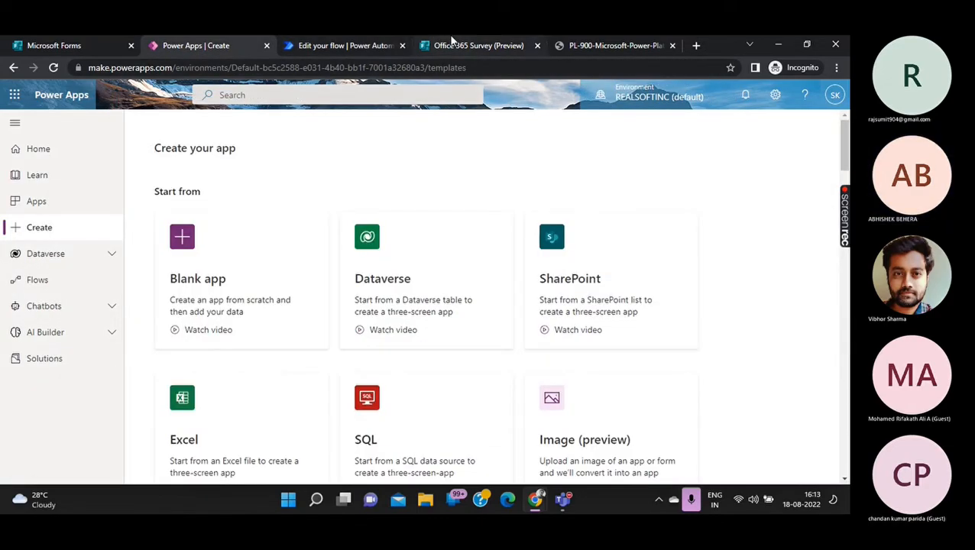
# Submit a fresh Office 365 Survey response with Teams selected and a 2-star rating.
pyautogui.click(451, 44)
pyautogui.click(272, 302)
pyautogui.click(226, 294)
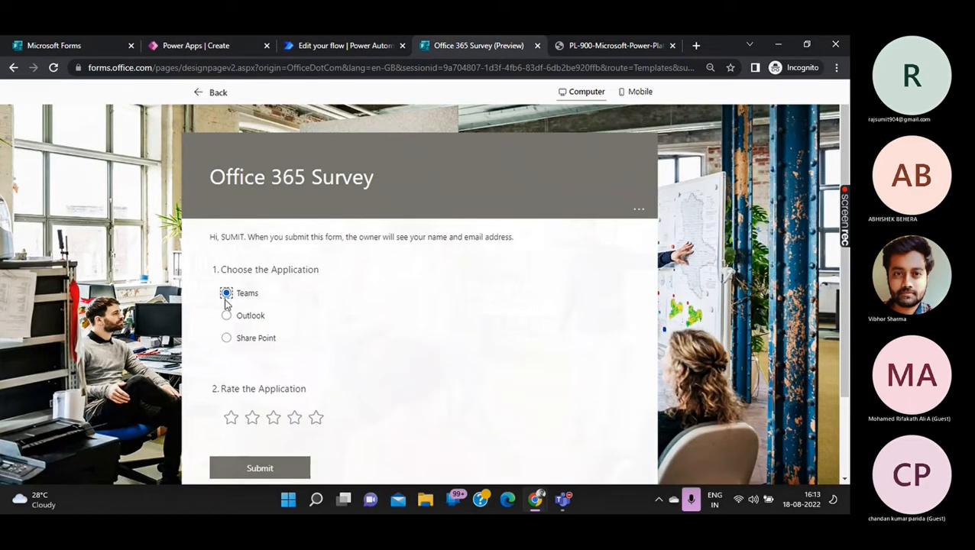
pyautogui.click(252, 418)
pyautogui.click(250, 468)
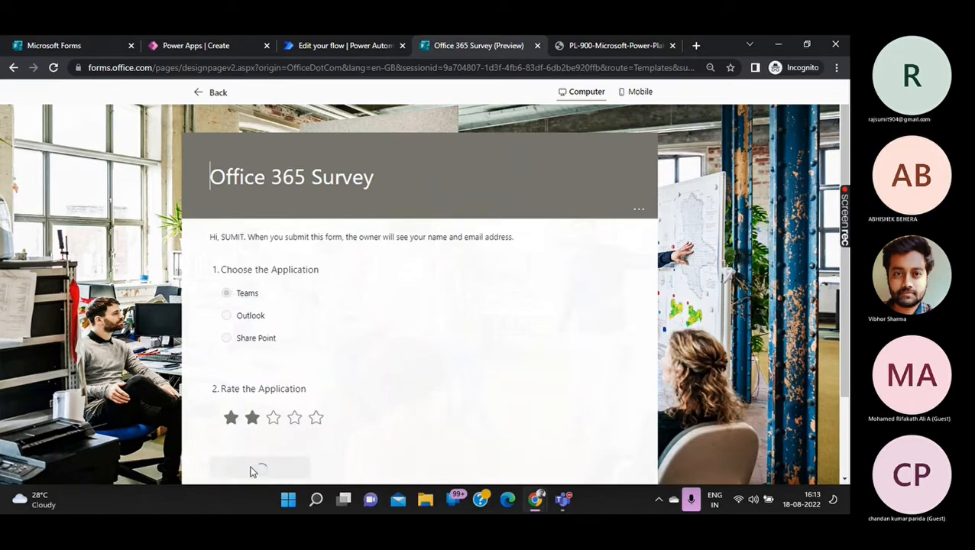
pyautogui.click(370, 46)
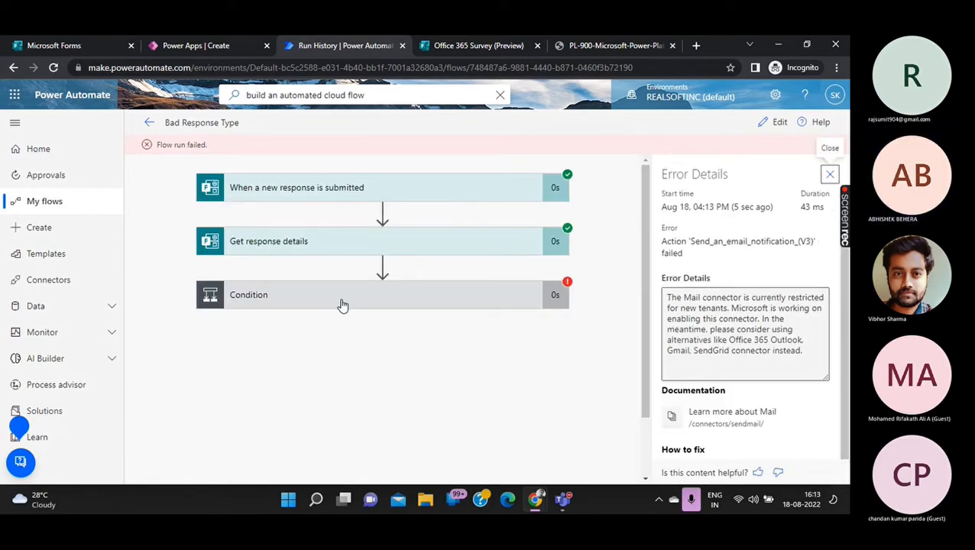
# Reopen 'Bad Response Type' in the editor, review the Condition and email step, and select the To field.
pyautogui.click(766, 123)
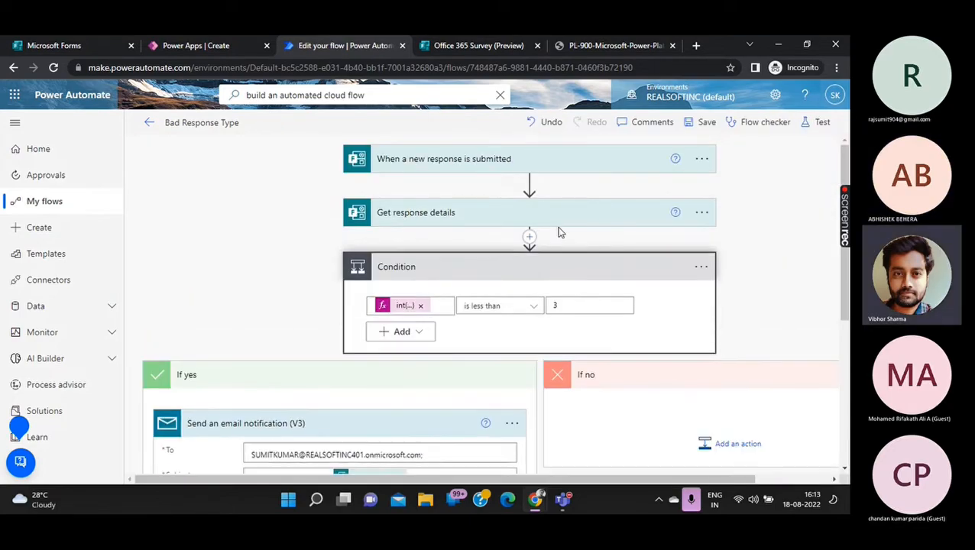
pyautogui.scroll(-1, 561, 235)
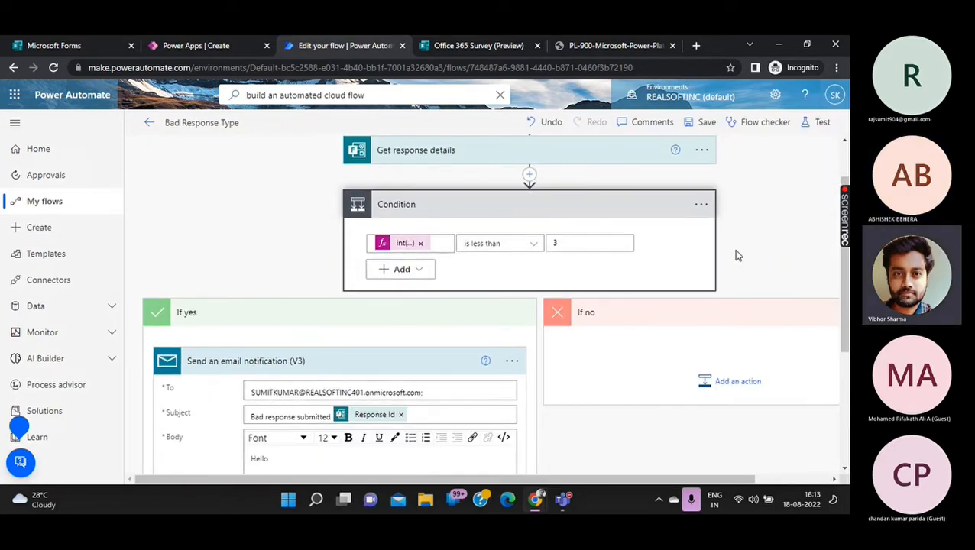
pyautogui.scroll(-1, 737, 255)
pyautogui.scroll(1, 737, 256)
pyautogui.scroll(1, 737, 256)
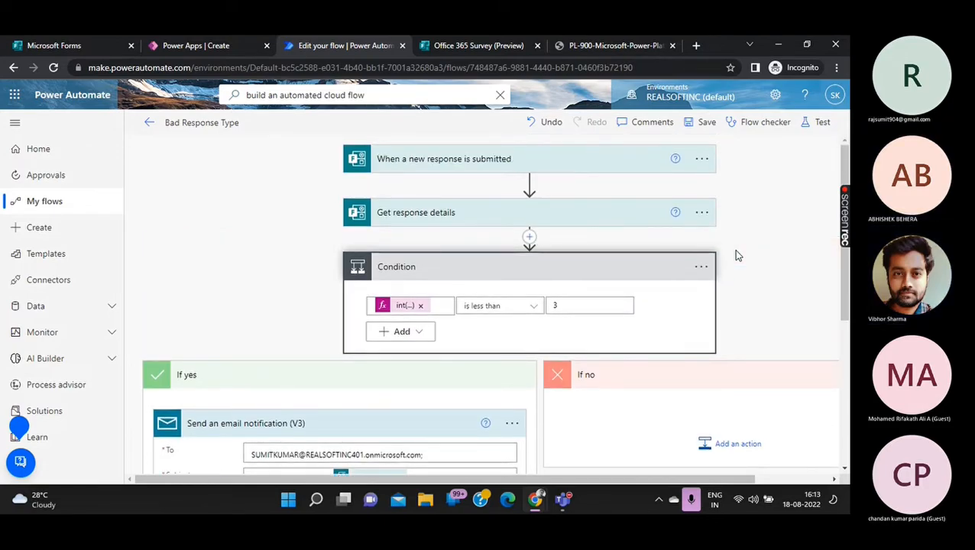
pyautogui.scroll(-3, 737, 256)
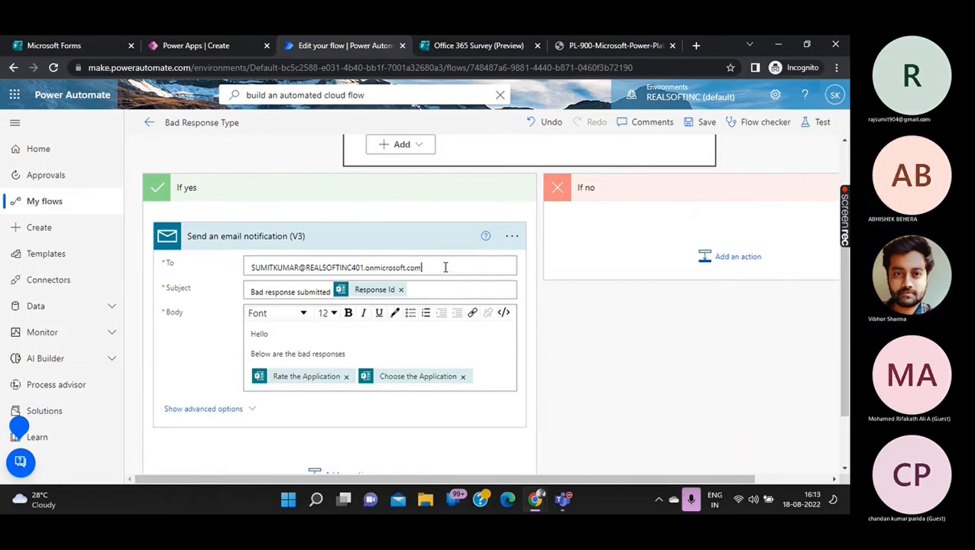
pyautogui.click(445, 267)
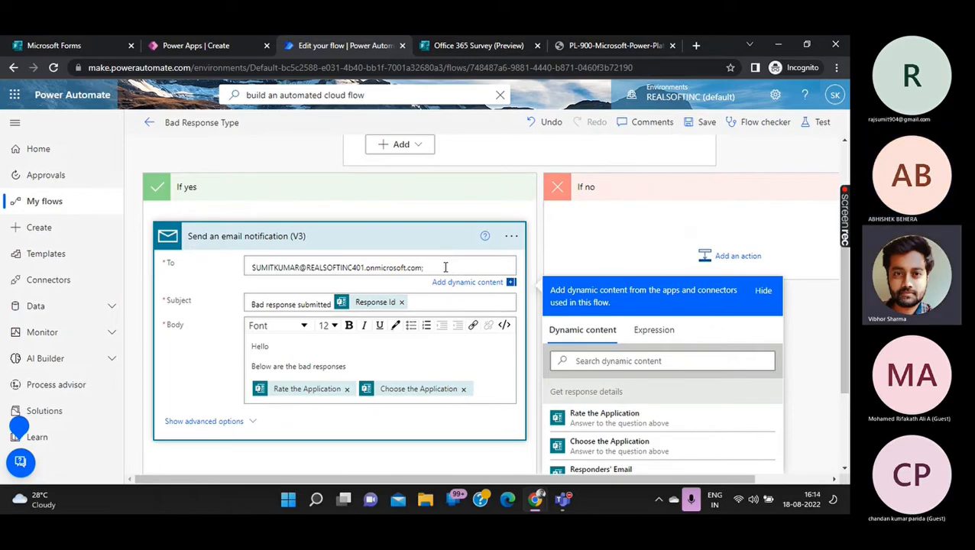
# Delete the existing email notification step from the If yes branch.
pyautogui.click(511, 237)
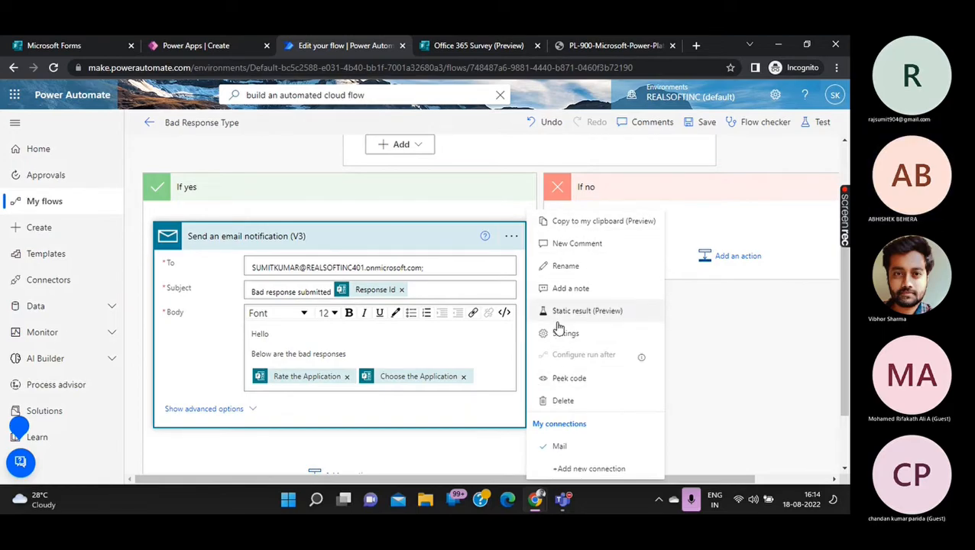
pyautogui.click(566, 400)
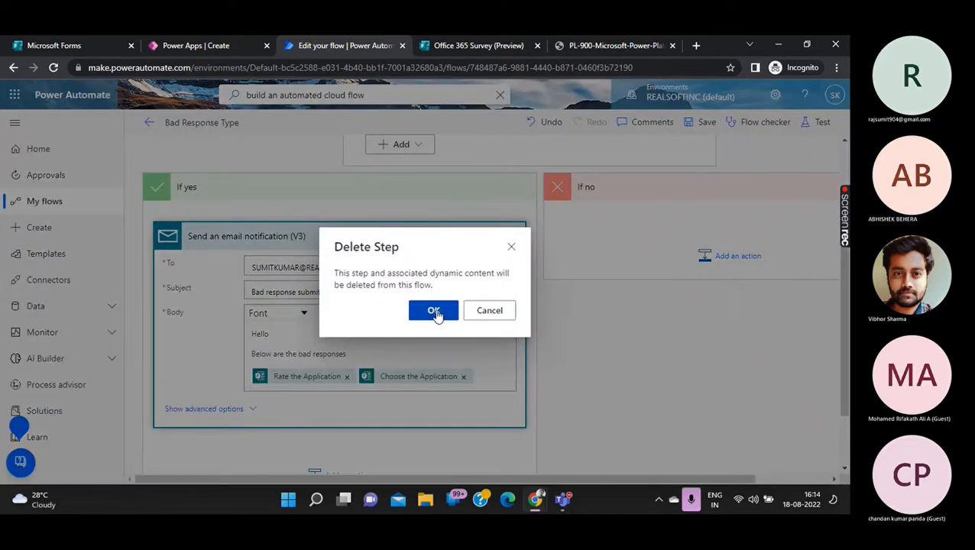
pyautogui.click(434, 311)
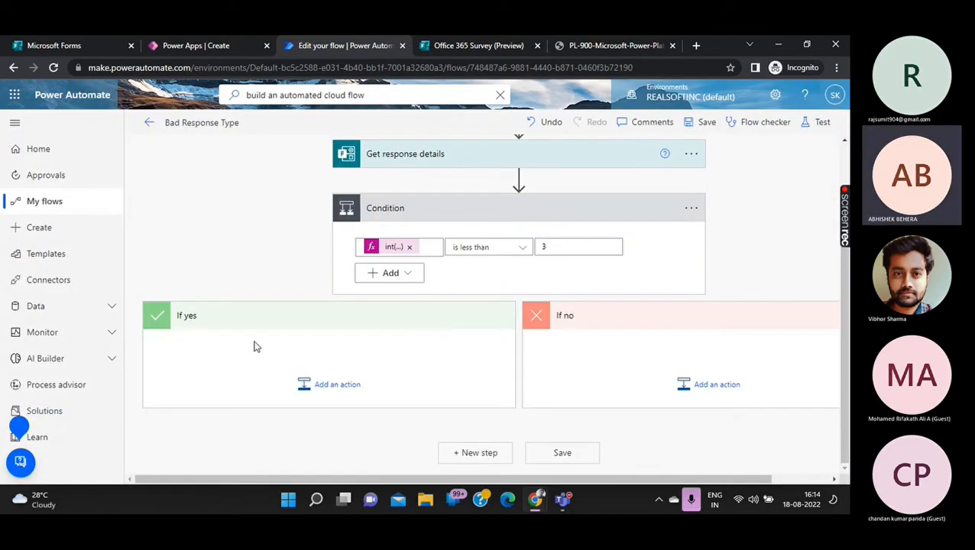
# Add a new action under If yes and search for 'send an email'.
pyautogui.click(328, 383)
pyautogui.scroll(-3, 337, 322)
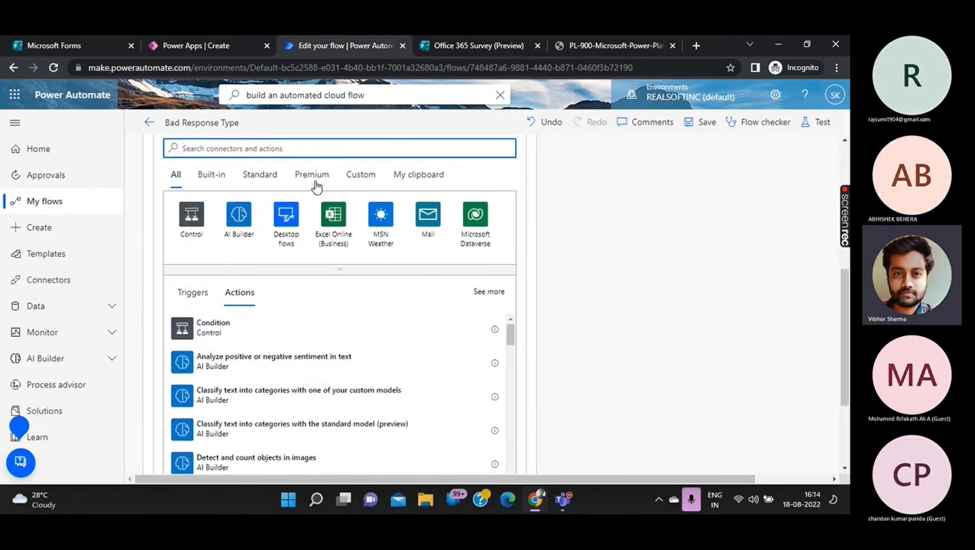
pyautogui.write('s')
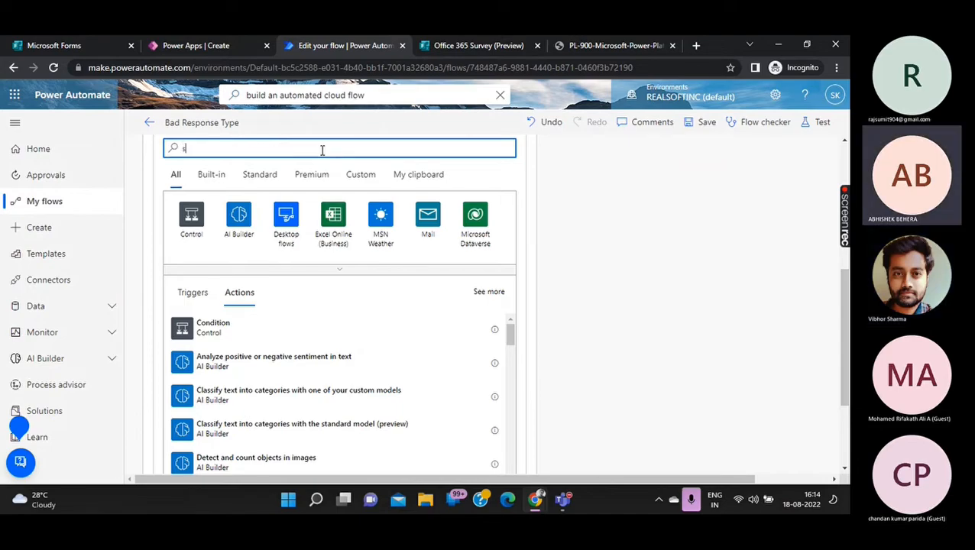
pyautogui.write('end the')
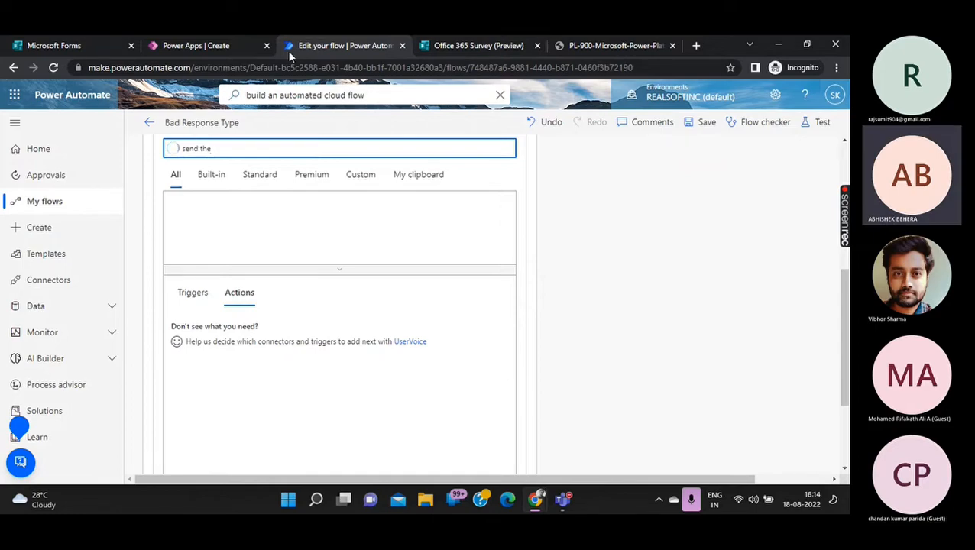
pyautogui.press('BackSpace')
pyautogui.press('BackSpace')
pyautogui.press('BackSpace')
pyautogui.press('BackSpace')
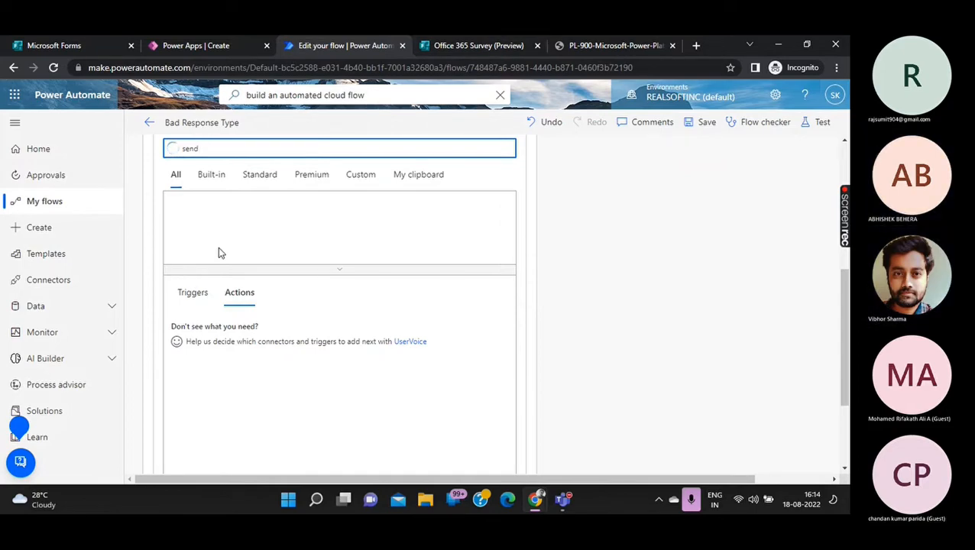
pyautogui.write('an')
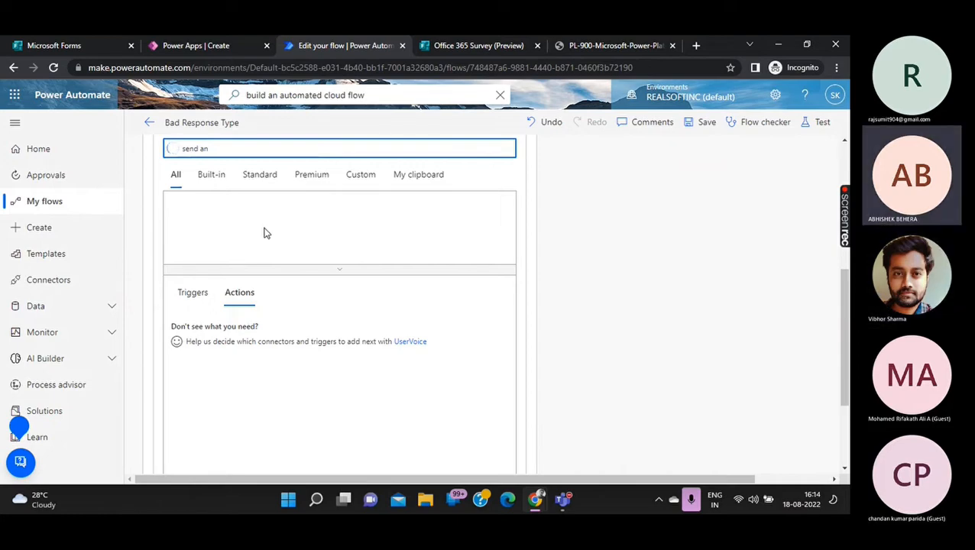
pyautogui.press('BackSpace')
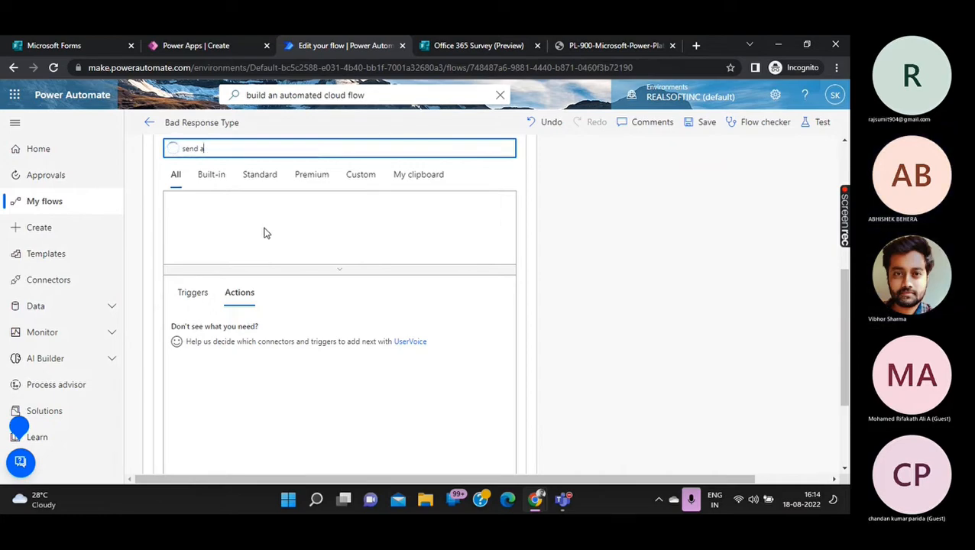
pyautogui.write('email')
pyautogui.press('BackSpace')
pyautogui.press('BackSpace')
pyautogui.press('BackSpace')
pyautogui.press('BackSpace')
pyautogui.press('BackSpace')
pyautogui.scroll(-3, 302, 329)
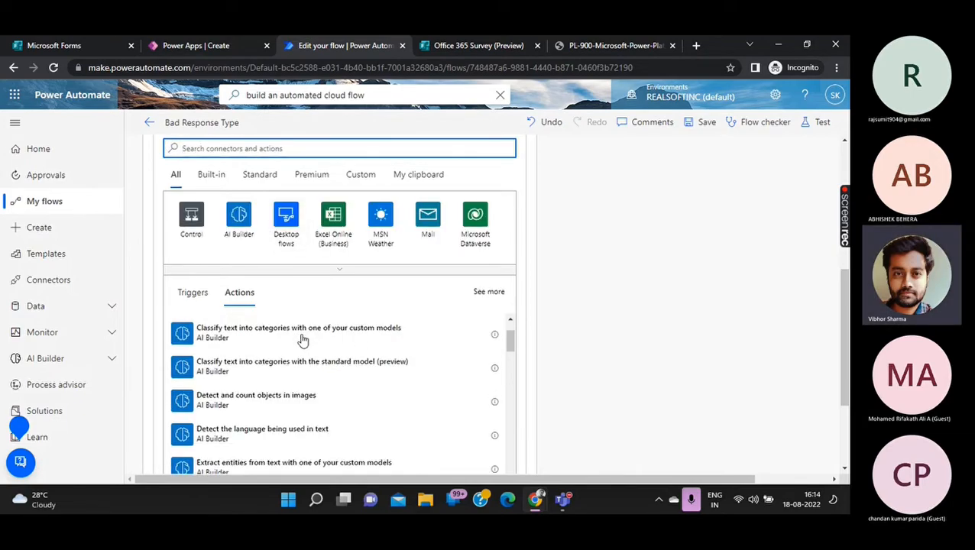
pyautogui.scroll(-5, 279, 392)
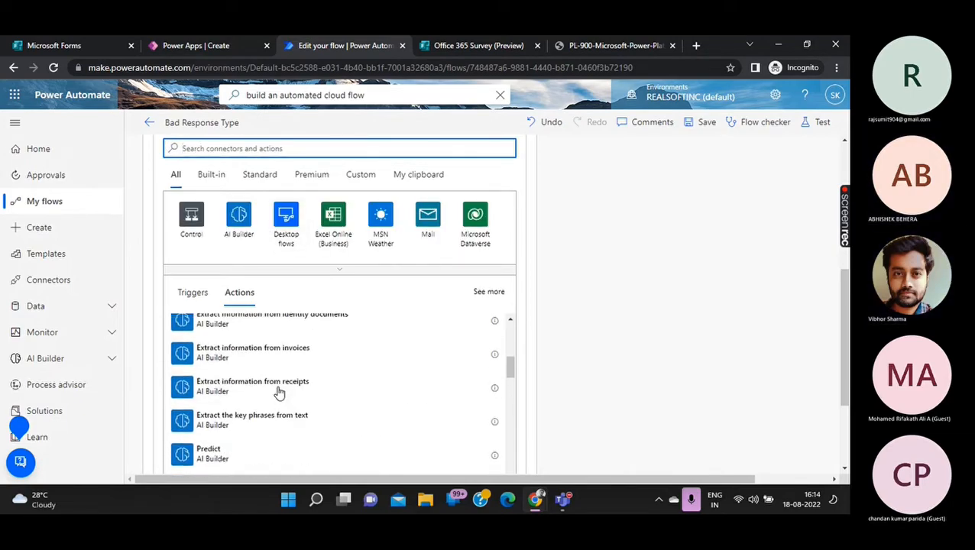
pyautogui.scroll(-3, 279, 392)
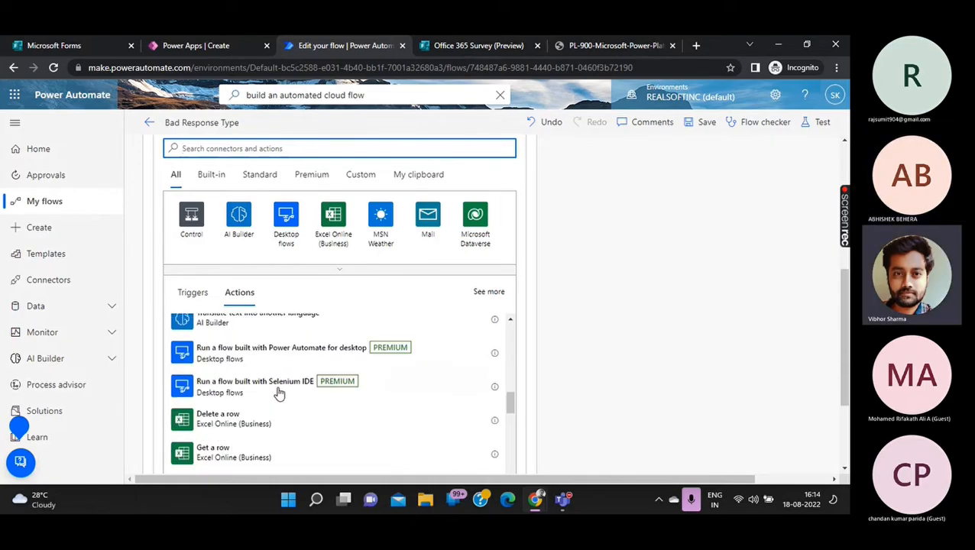
pyautogui.scroll(-1, 279, 392)
pyautogui.scroll(-3, 279, 392)
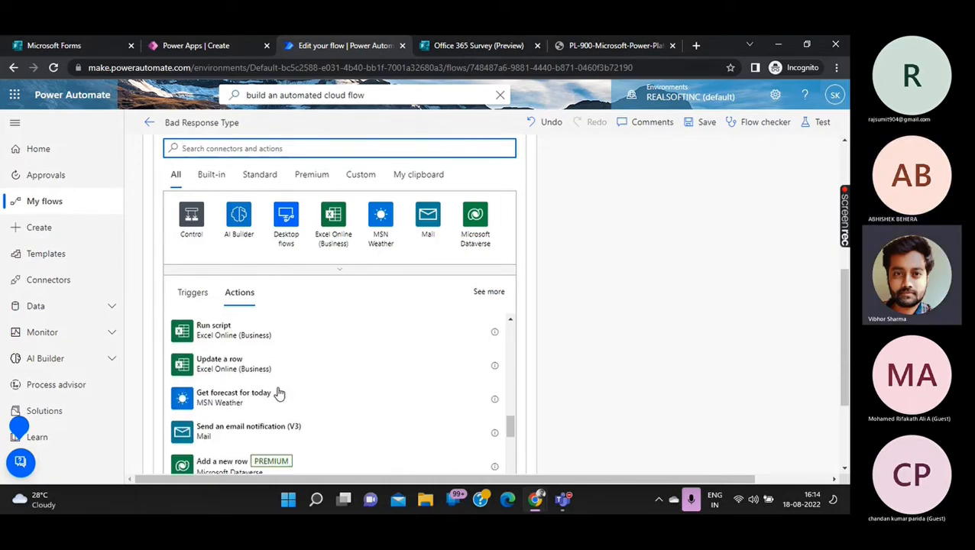
pyautogui.scroll(-3, 279, 392)
pyautogui.scroll(1, 279, 392)
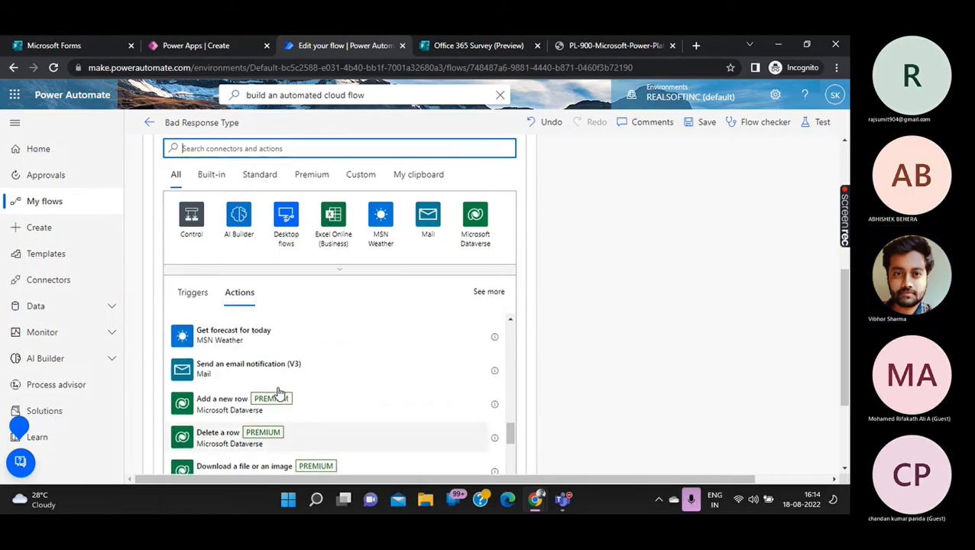
# Search 'outlook' and pick the Office 365 Outlook 'Send an email (V2)' action.
pyautogui.click(303, 148)
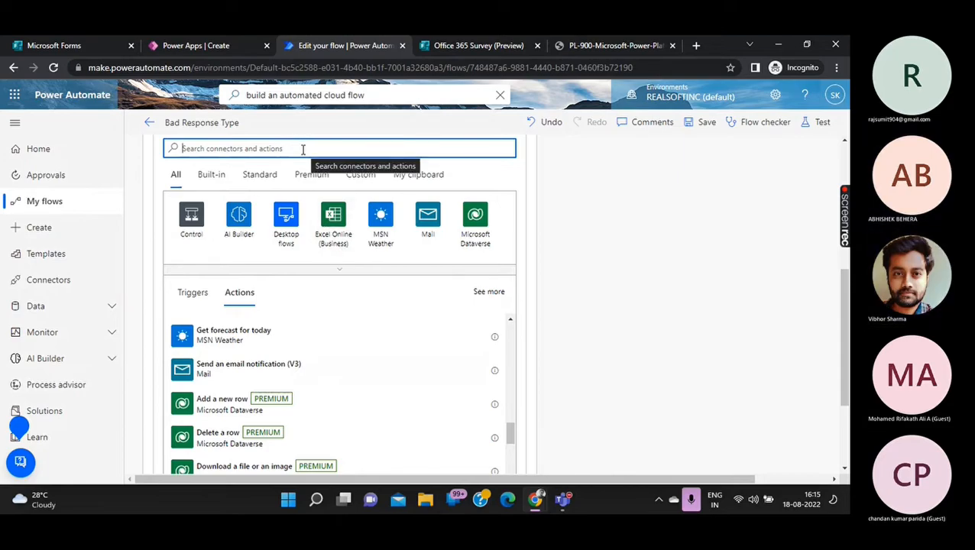
pyautogui.write('eut')
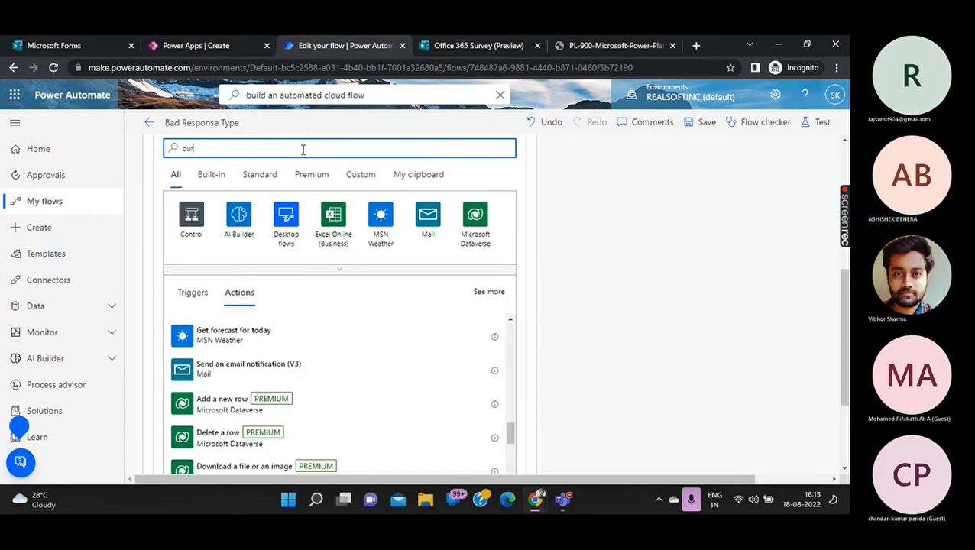
pyautogui.write('look')
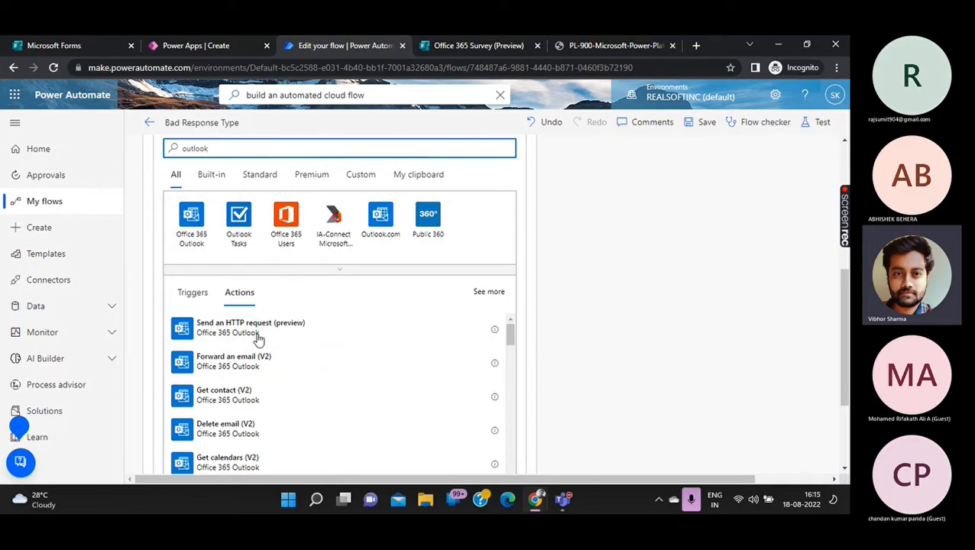
pyautogui.click(191, 232)
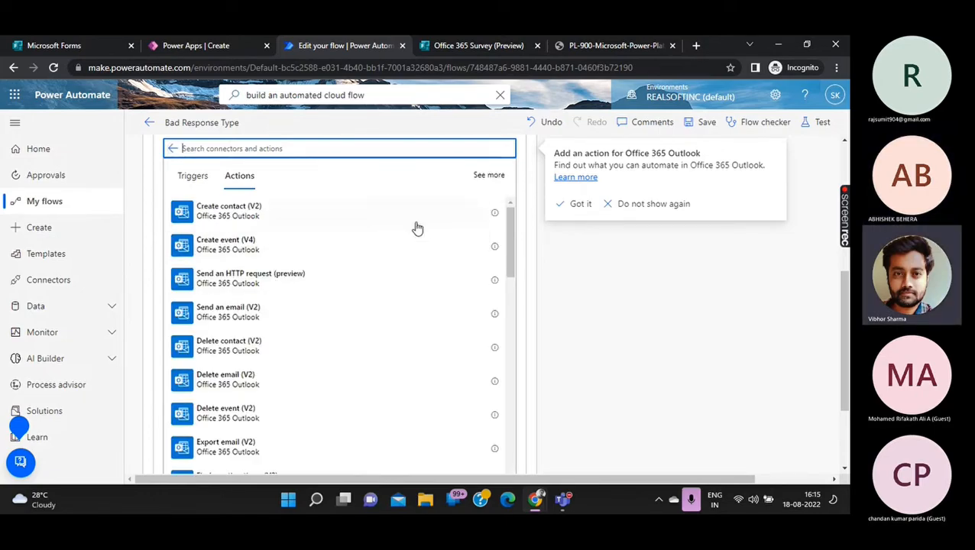
pyautogui.click(246, 322)
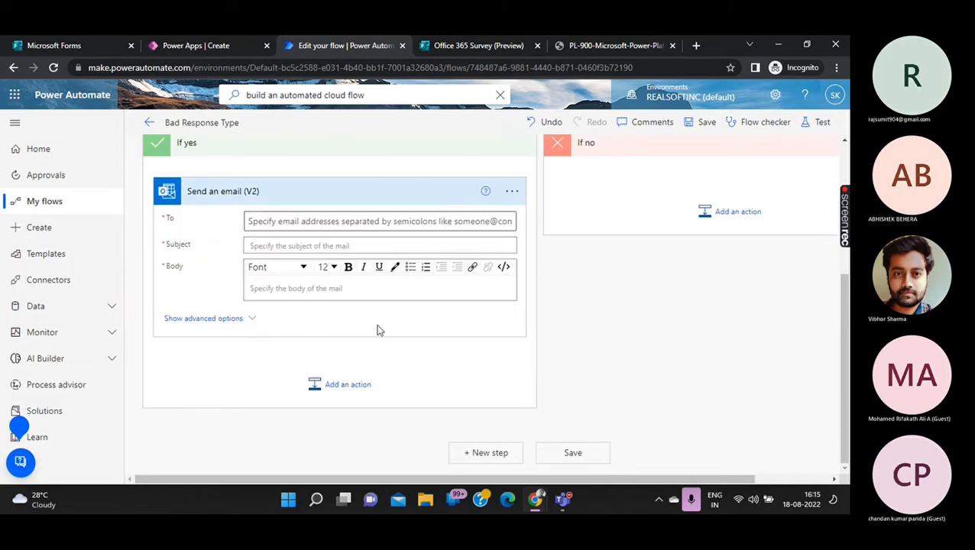
# Address the email to yourself with subject 'Bad response' plus the Response Id.
pyautogui.click(350, 222)
pyautogui.write('sumit')
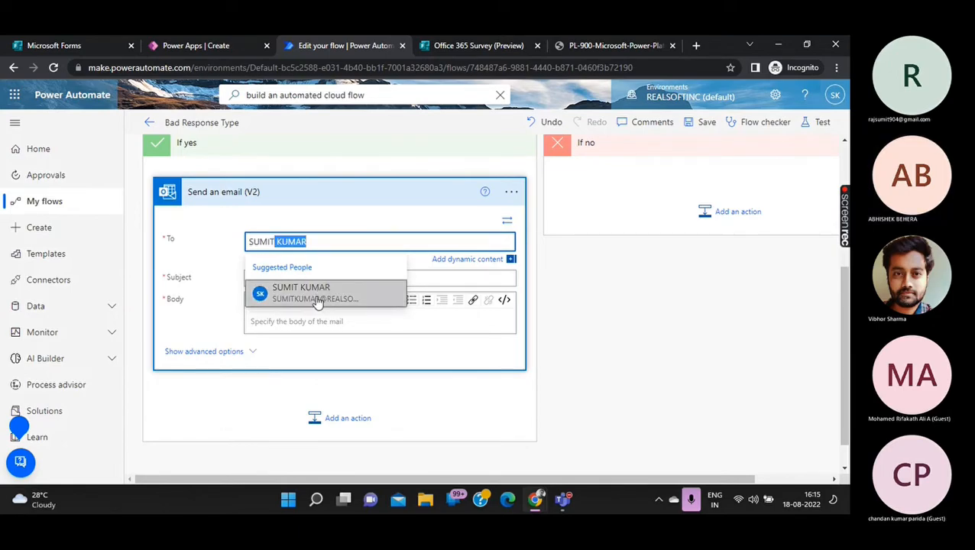
pyautogui.click(321, 294)
pyautogui.click(311, 278)
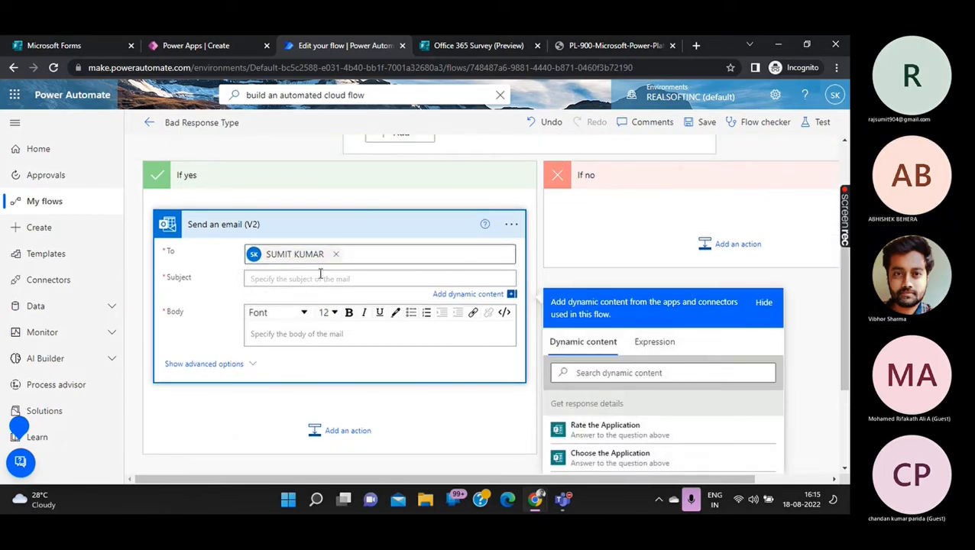
pyautogui.write('Bad response')
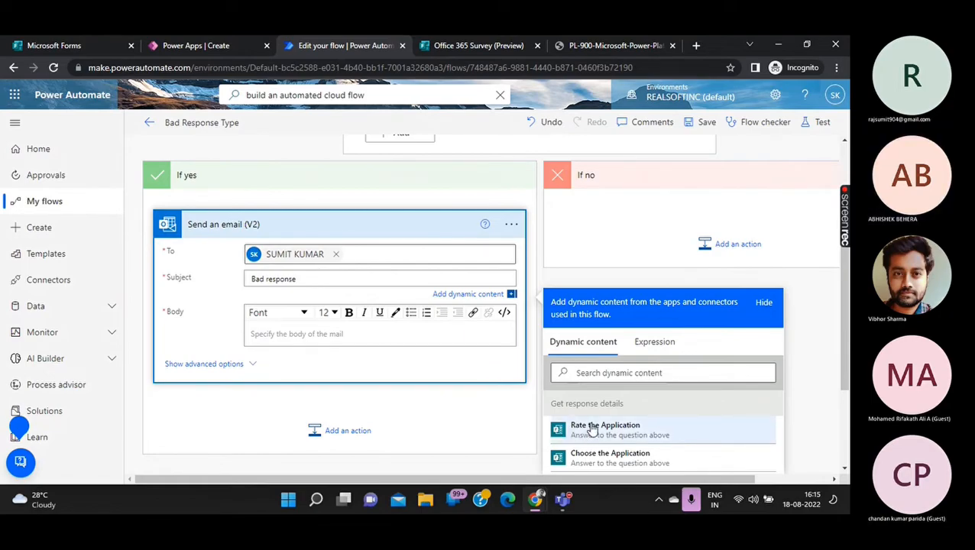
pyautogui.scroll(-1, 596, 416)
pyautogui.scroll(-1, 600, 442)
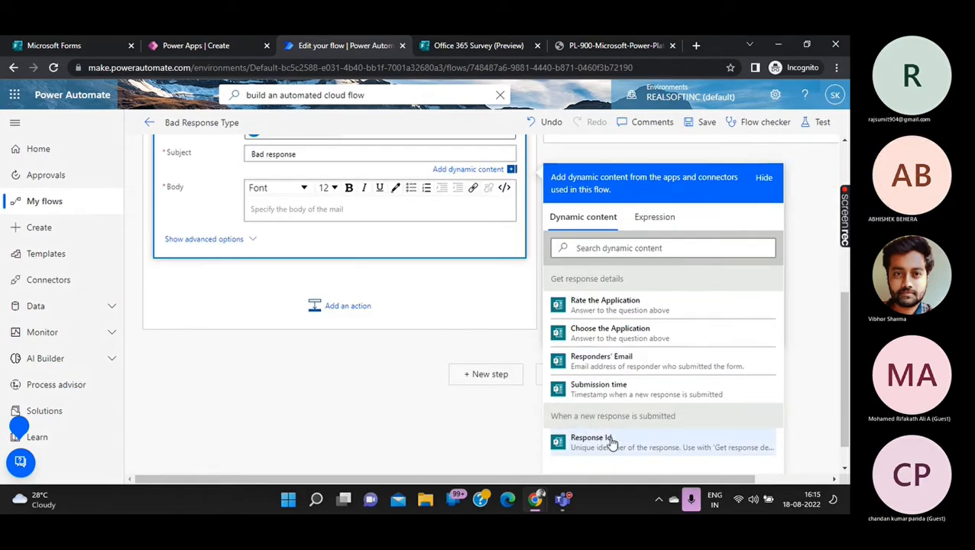
pyautogui.click(610, 442)
# Write a 'Hello' body listing the Rate and Choose the Application answers, then save the flow.
pyautogui.click(343, 211)
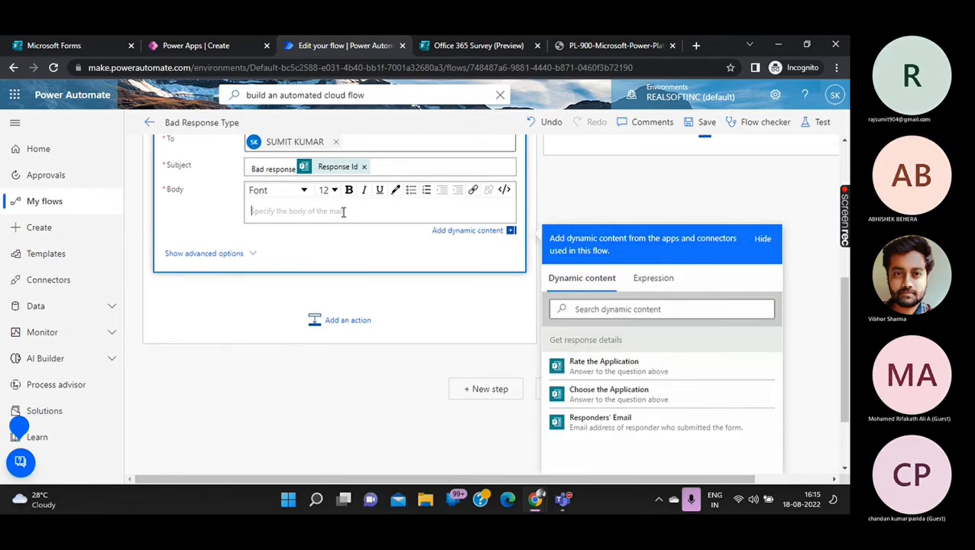
pyautogui.write('Hekko')
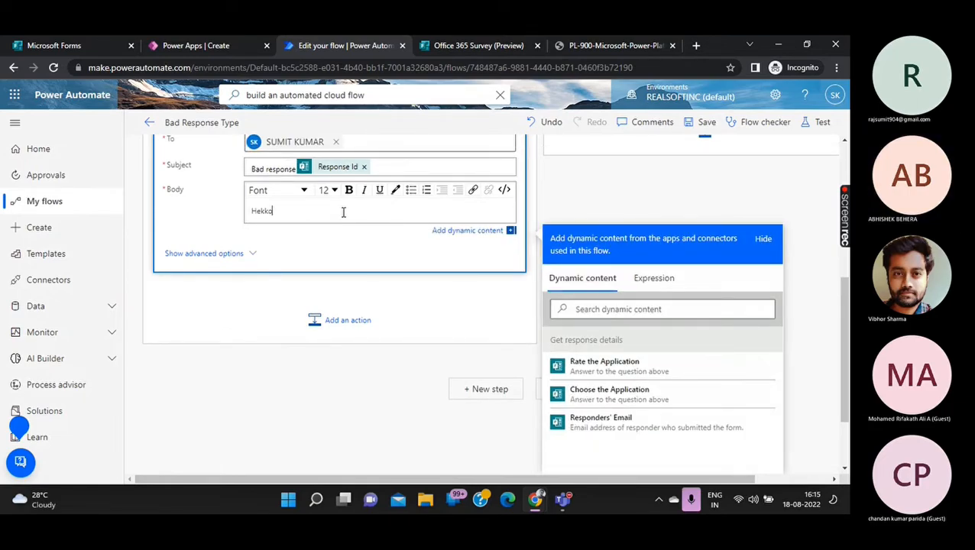
pyautogui.press('BackSpace')
pyautogui.press('BackSpace')
pyautogui.write('llo')
pyautogui.press('Return')
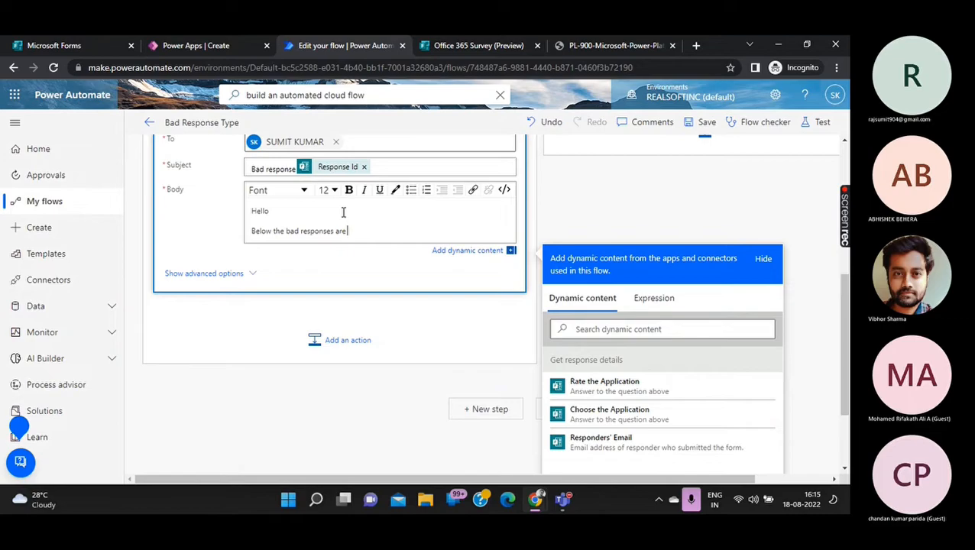
pyautogui.press('Return')
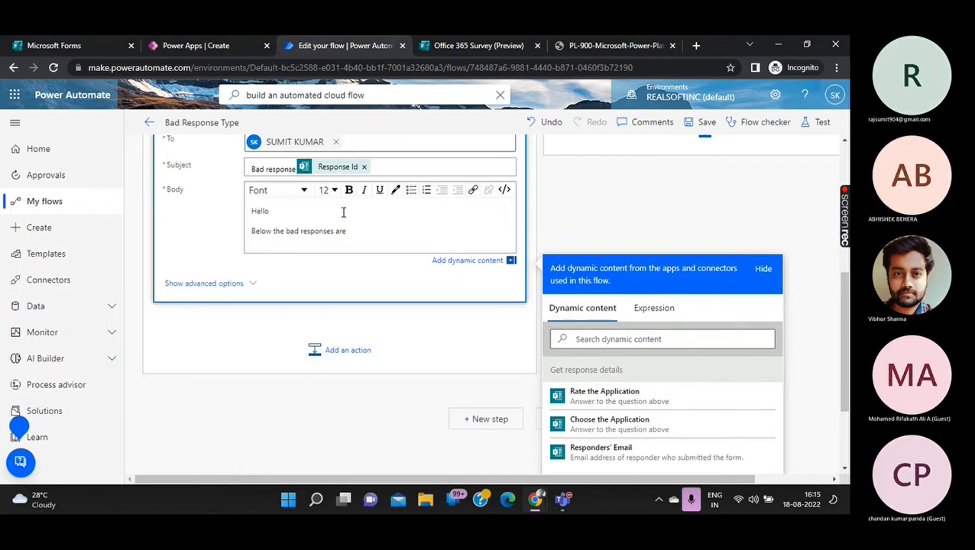
pyautogui.click(575, 396)
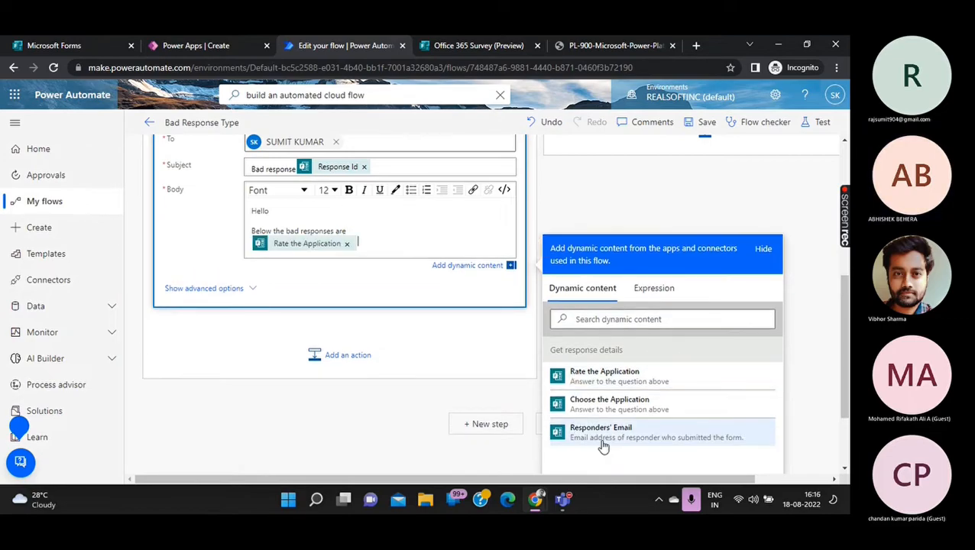
pyautogui.click(615, 403)
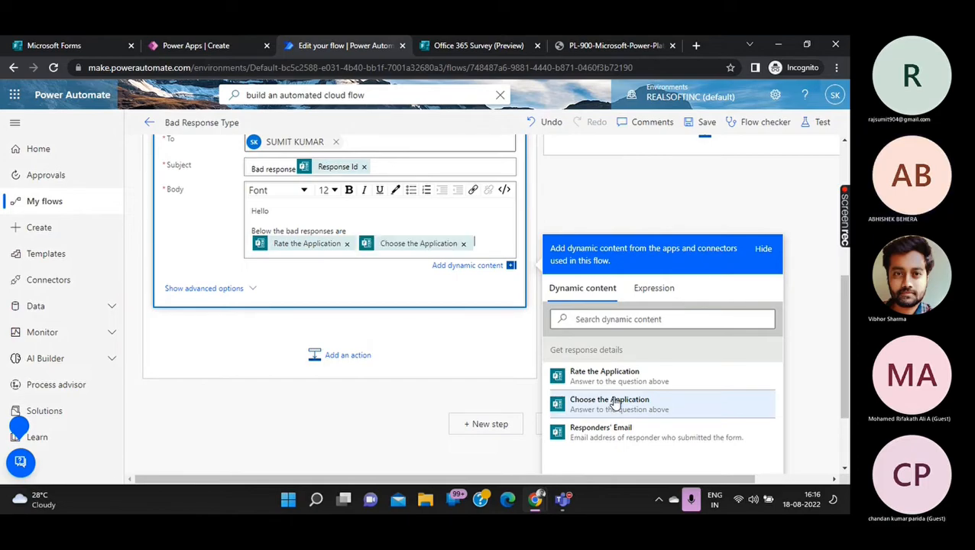
pyautogui.scroll(4, 527, 309)
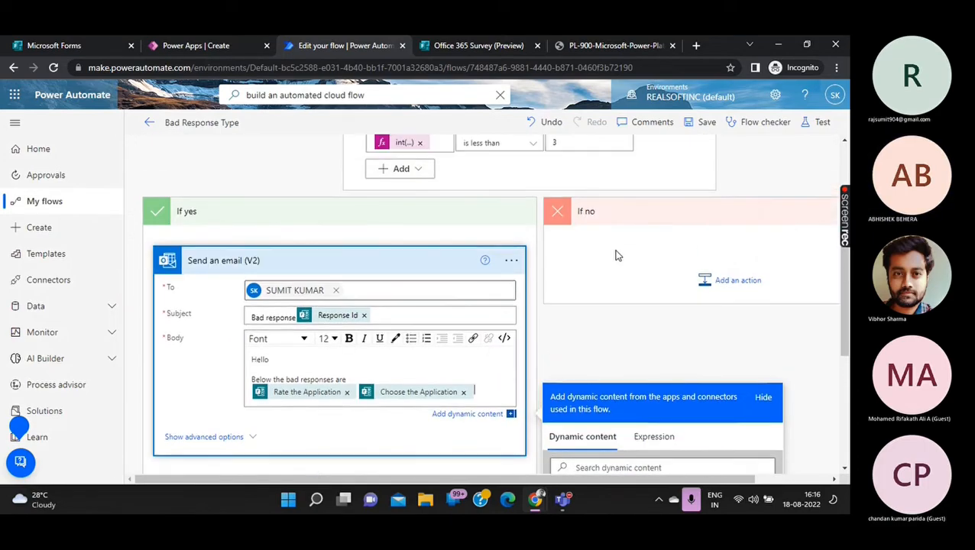
pyautogui.click(702, 124)
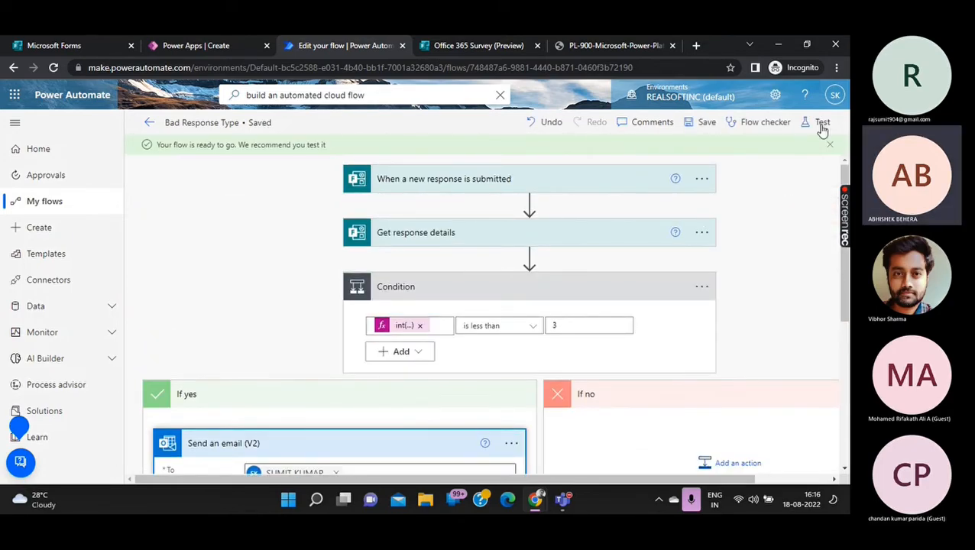
# Run a manual test of 'Bad Response Type' triggered by the next survey response.
pyautogui.click(823, 125)
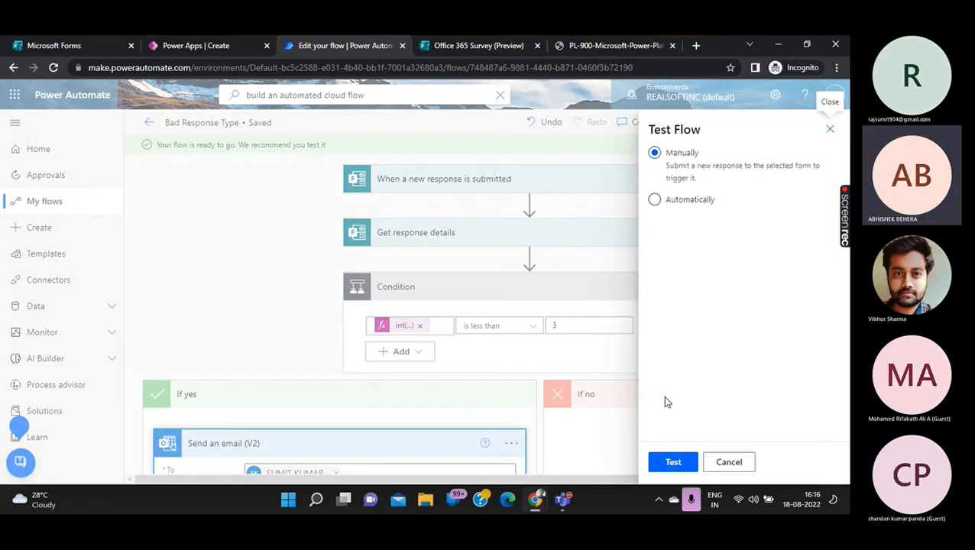
pyautogui.click(651, 462)
pyautogui.click(215, 46)
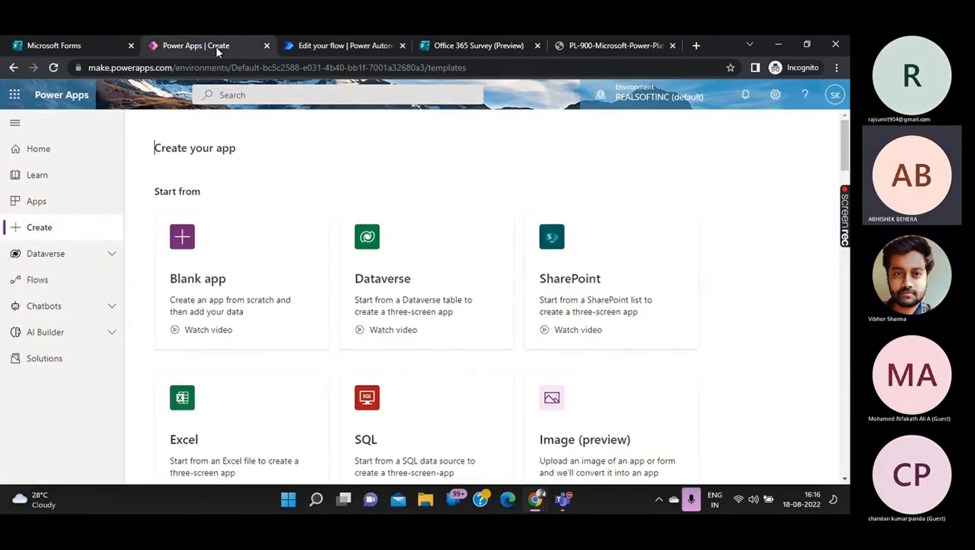
# Submit another survey response choosing Teams with a 2-star rating to trigger the test.
pyautogui.click(464, 45)
pyautogui.click(279, 300)
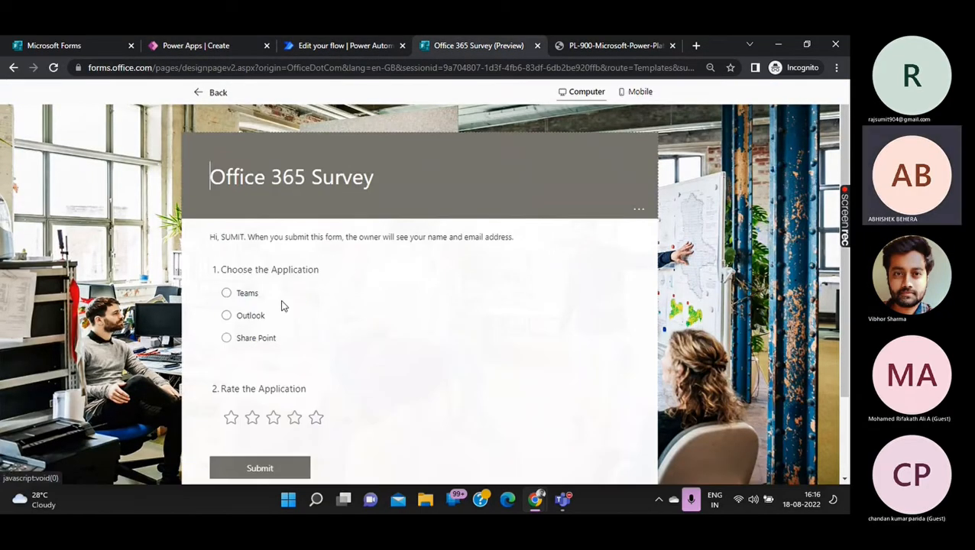
pyautogui.click(226, 293)
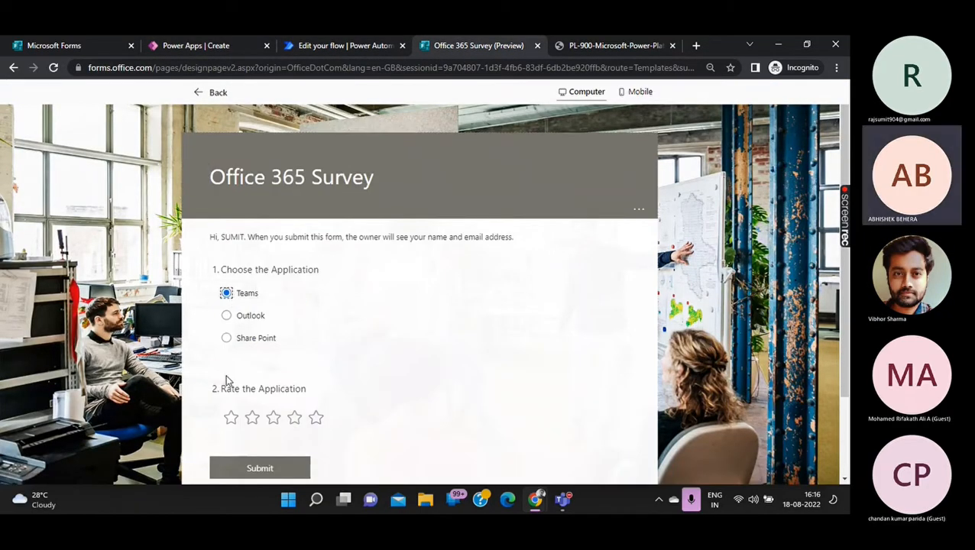
pyautogui.click(252, 419)
pyautogui.click(257, 467)
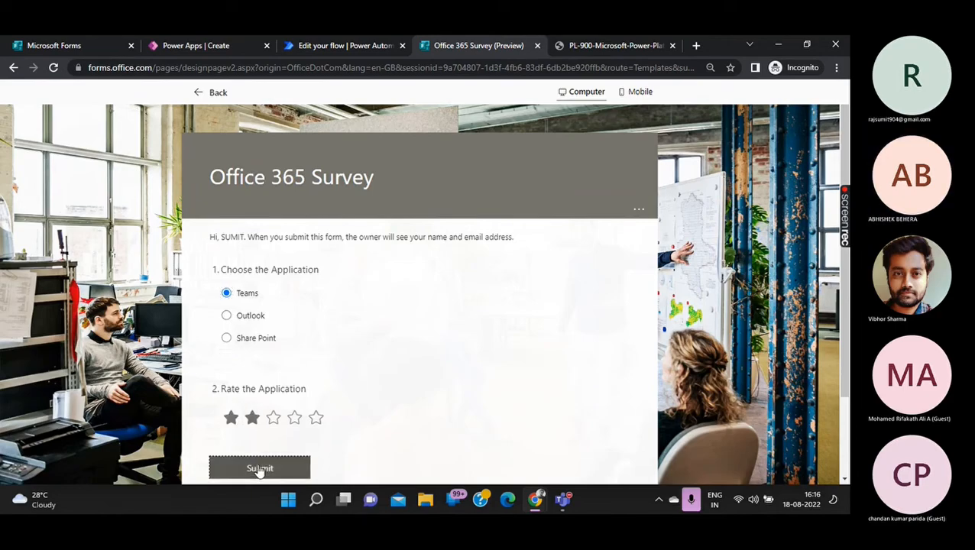
pyautogui.click(377, 45)
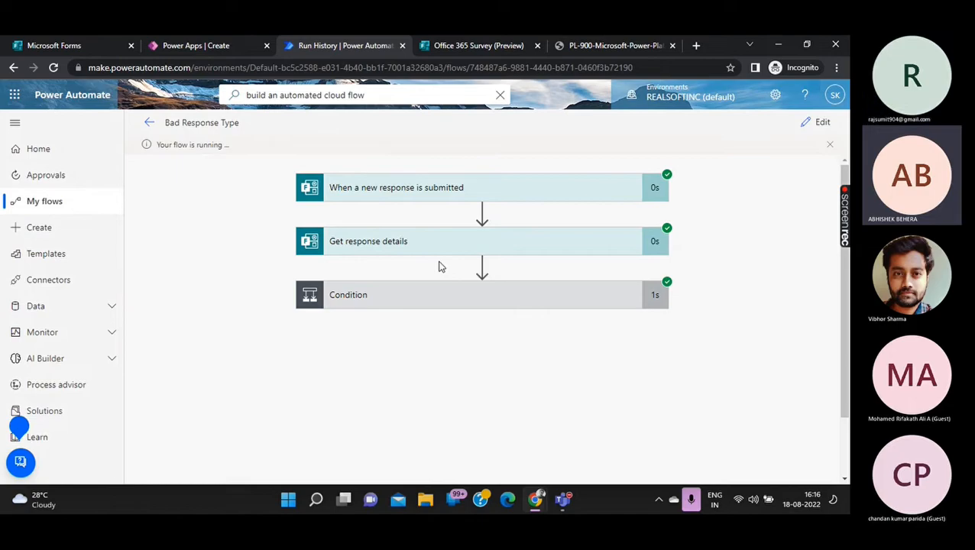
# Stop sharing the screen from the Teams meeting call window.
pyautogui.click(563, 499)
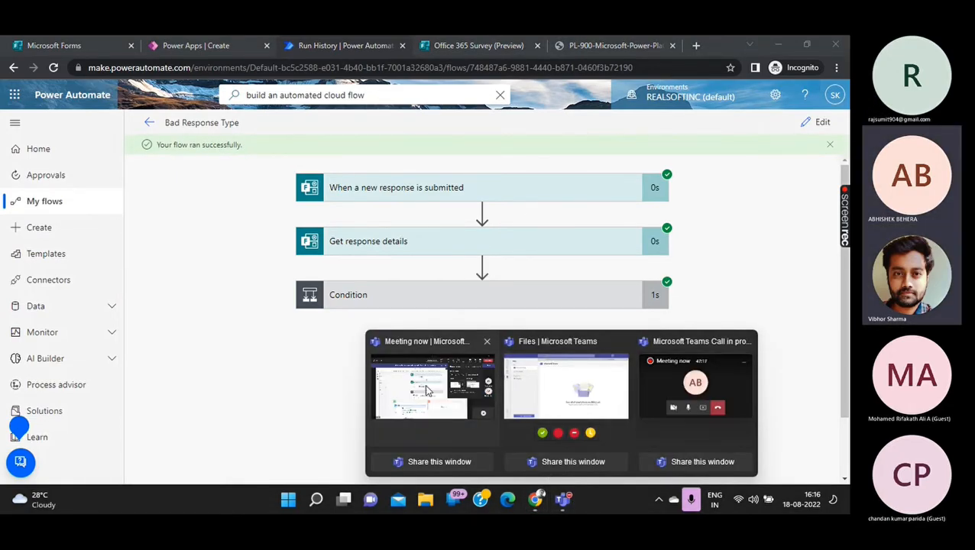
pyautogui.click(658, 380)
pyautogui.click(754, 90)
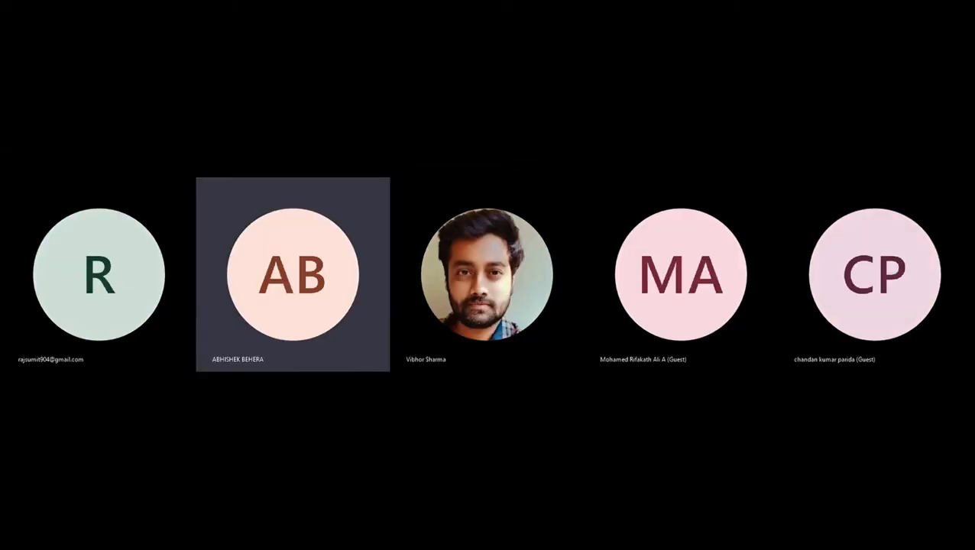
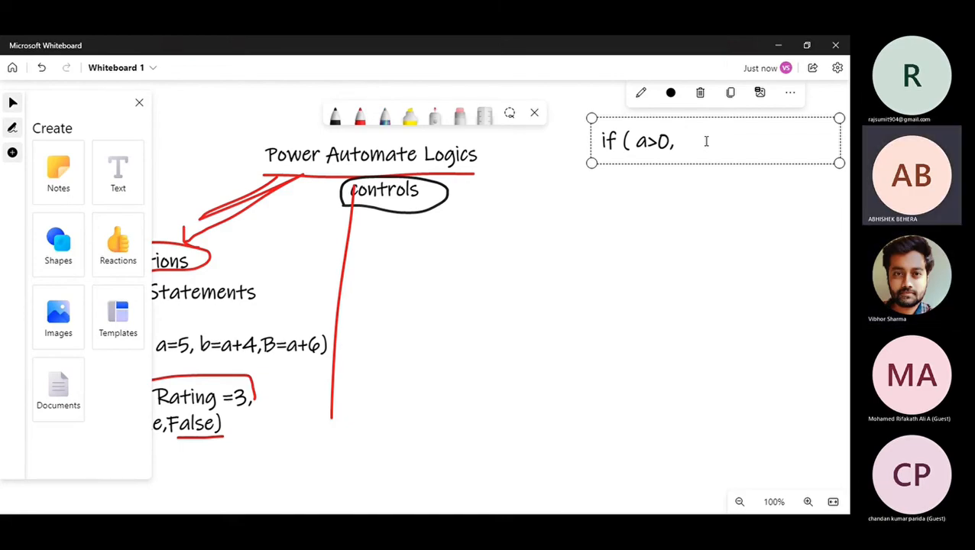
# Remove the trailing comma from 'if ( a>0' and switch back to the Power Automate flow.
pyautogui.press('BackSpace')
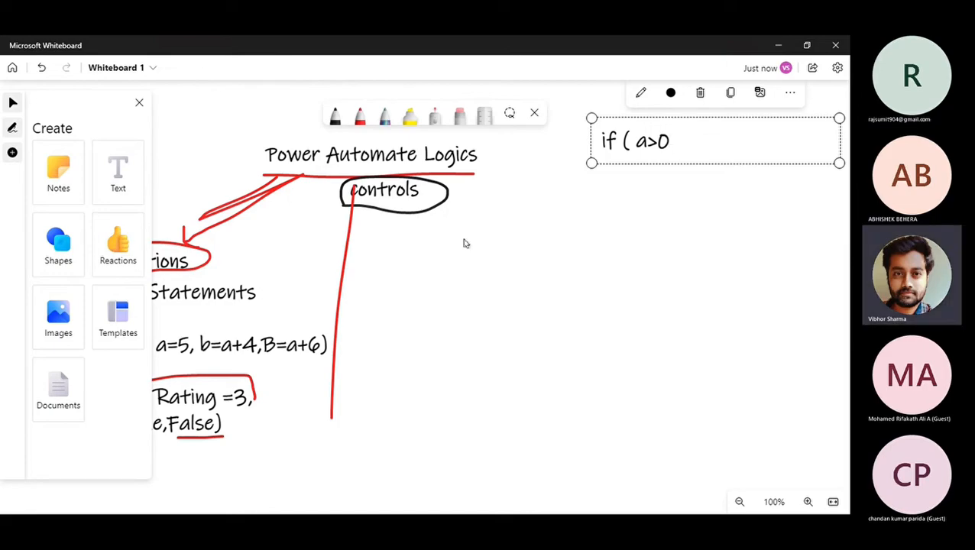
pyautogui.hotkey('alt', 'Tab')
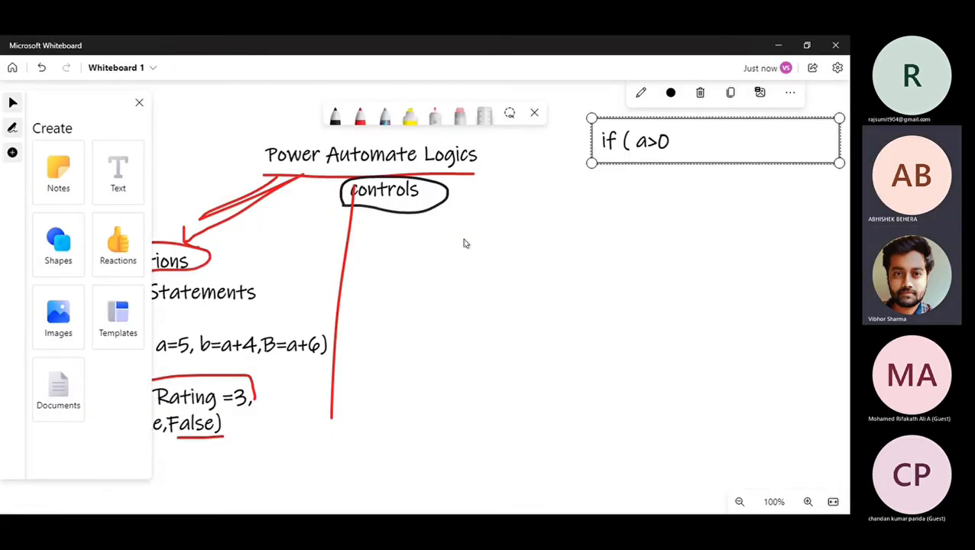
pyautogui.hotkey('alt', 'Tab')
pyautogui.hotkey('alt', 'Tab')
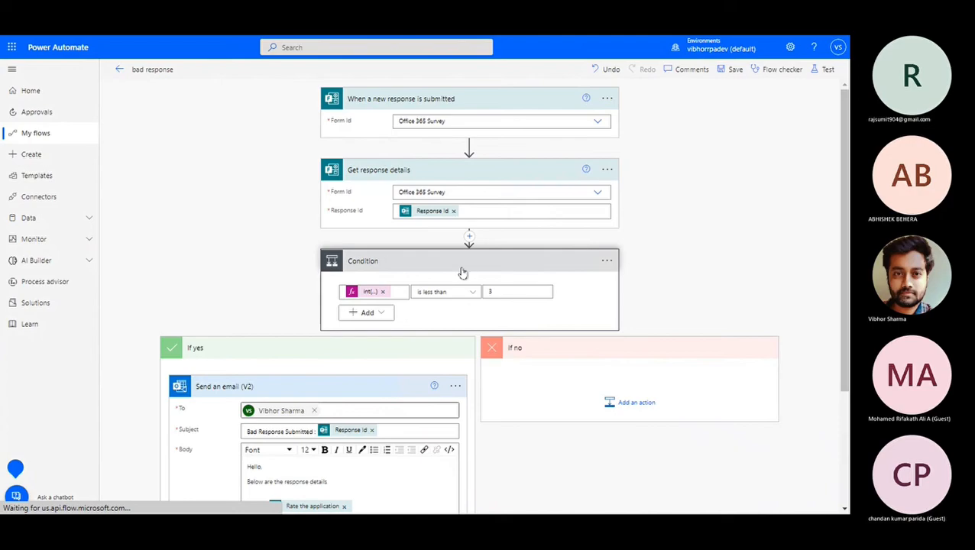
# Dismiss the stray new-operation card and open the insert menu above the Condition.
pyautogui.scroll(-2, 263, 402)
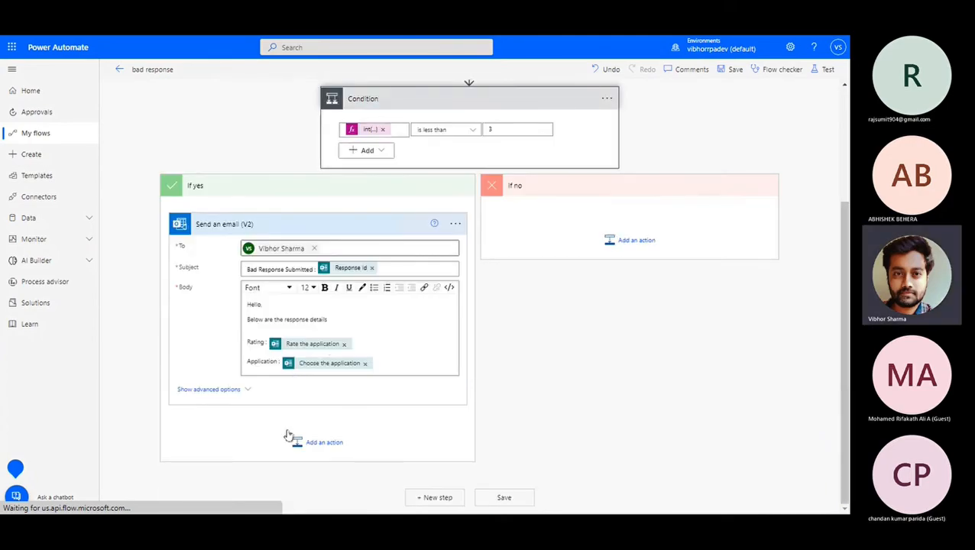
pyautogui.click(306, 443)
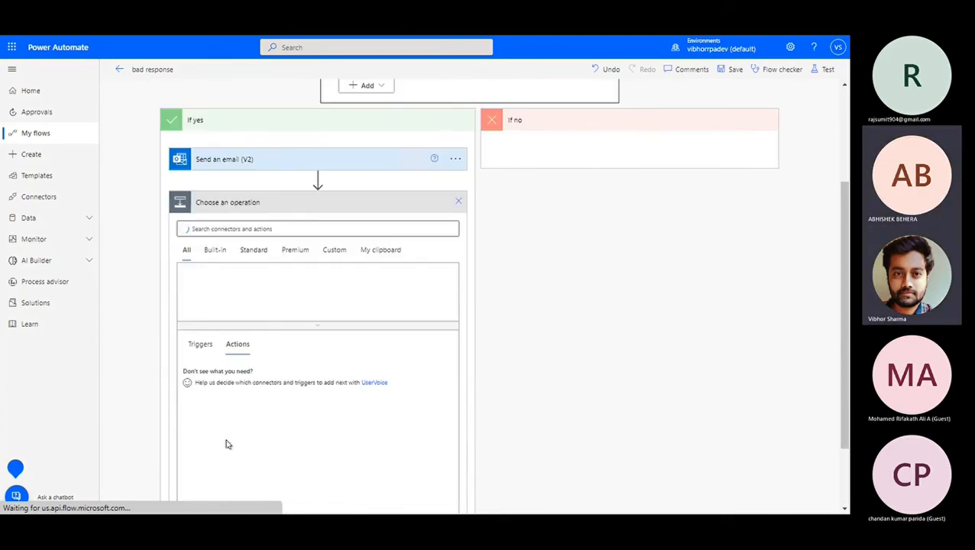
pyautogui.scroll(2, 451, 144)
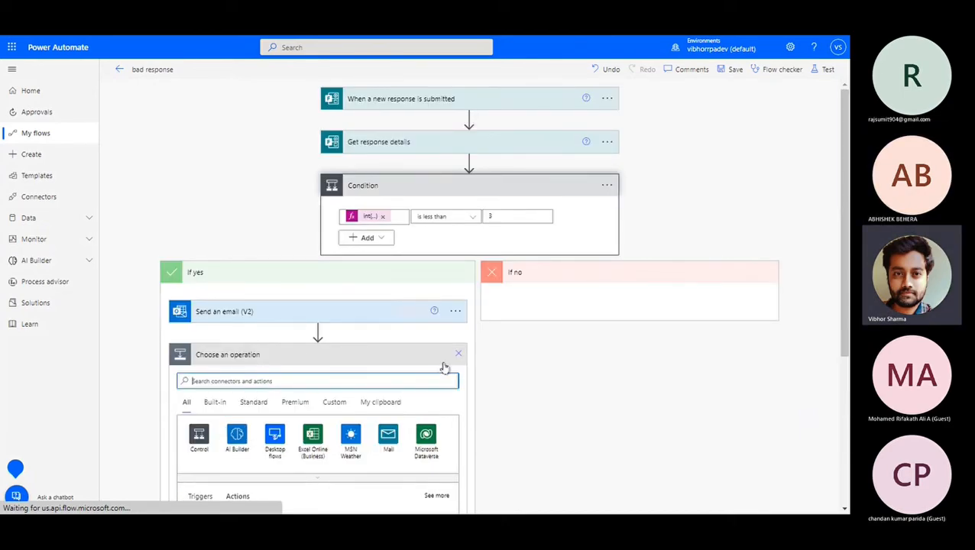
pyautogui.click(458, 354)
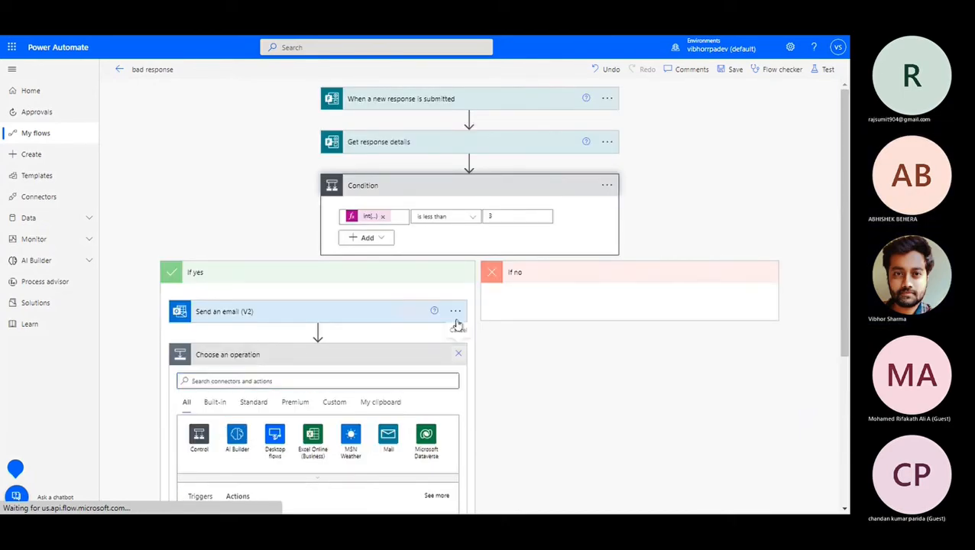
pyautogui.click(472, 162)
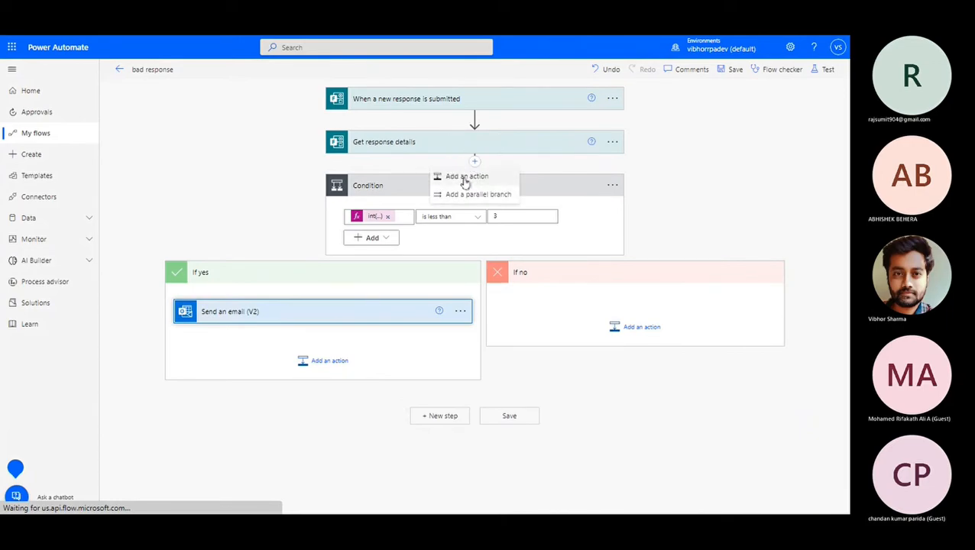
# Add a parallel Condition 2 checking Rate the application is equal to 5, then zoom out to 50%.
pyautogui.click(468, 194)
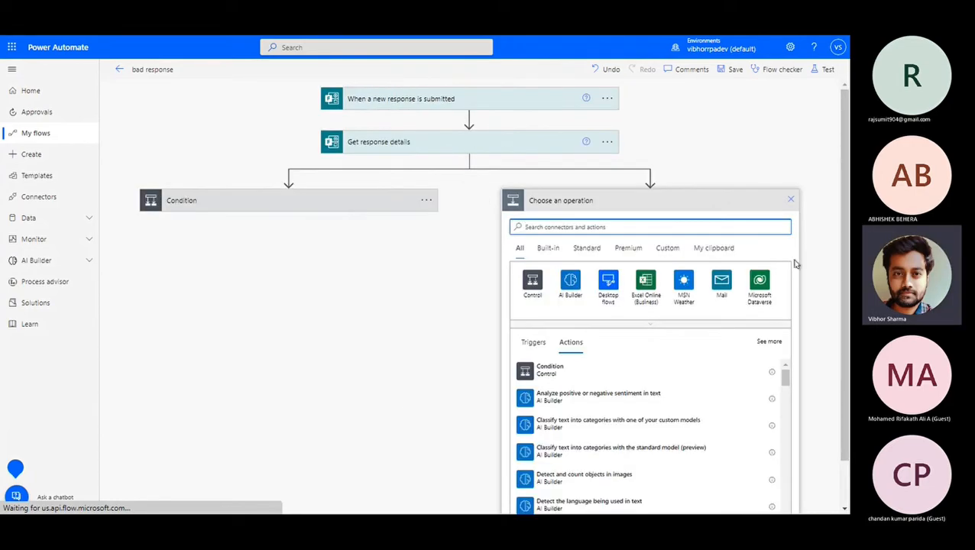
pyautogui.click(538, 369)
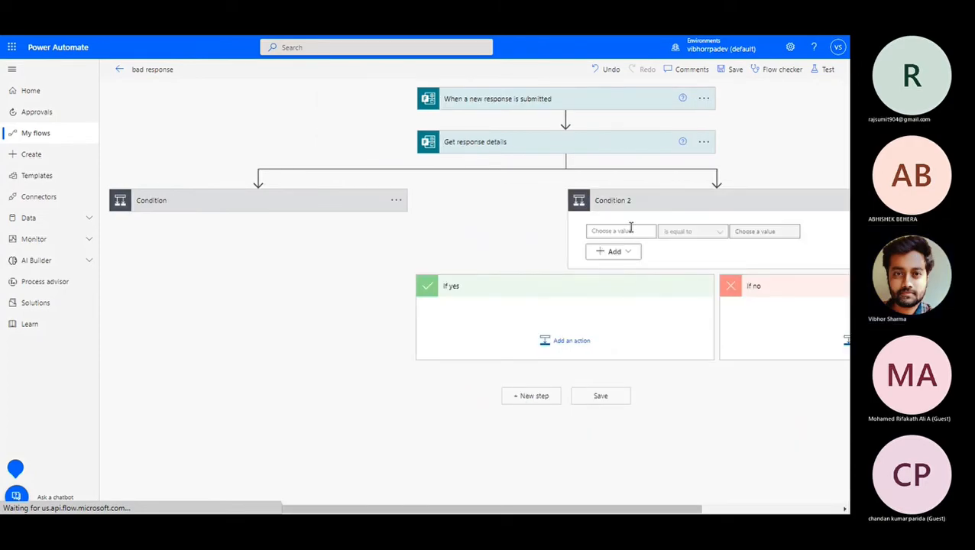
pyautogui.click(630, 229)
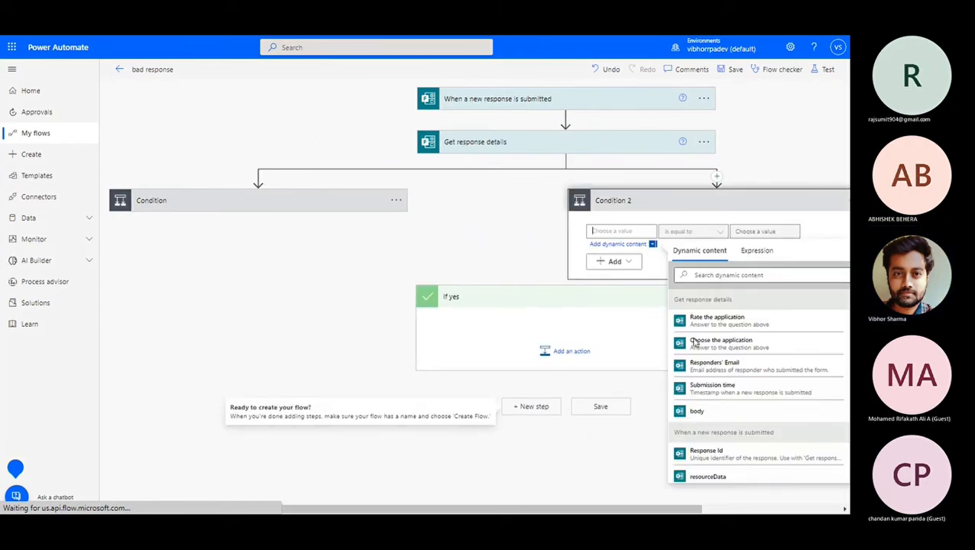
pyautogui.click(716, 321)
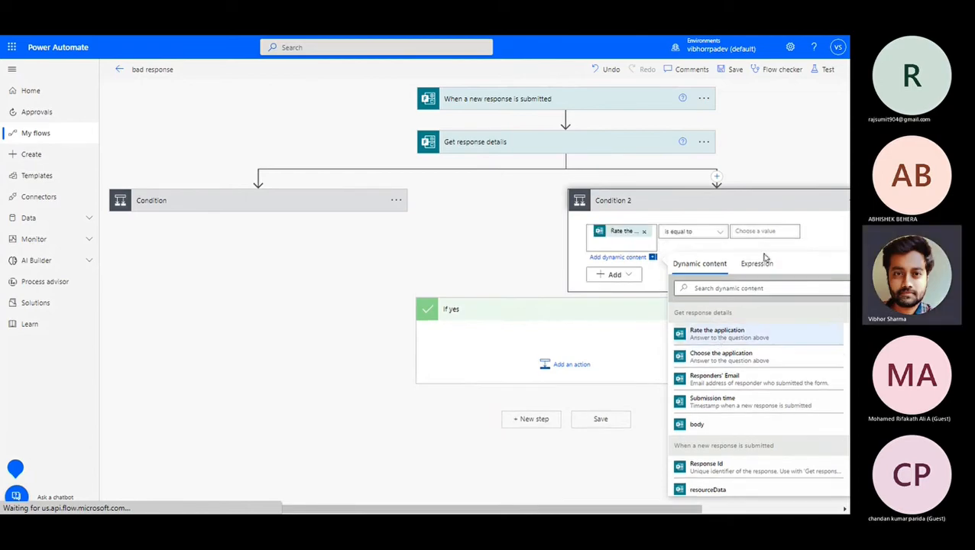
pyautogui.click(722, 234)
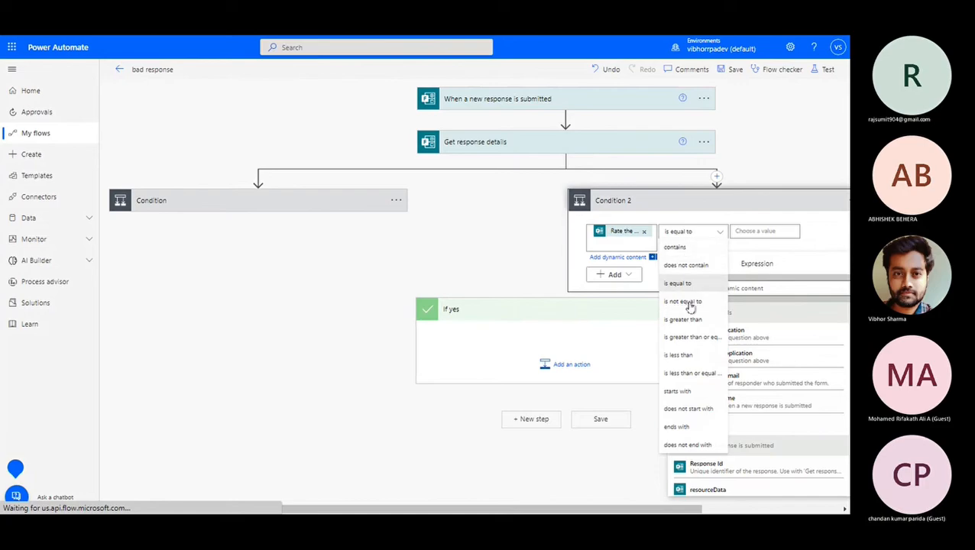
pyautogui.click(783, 226)
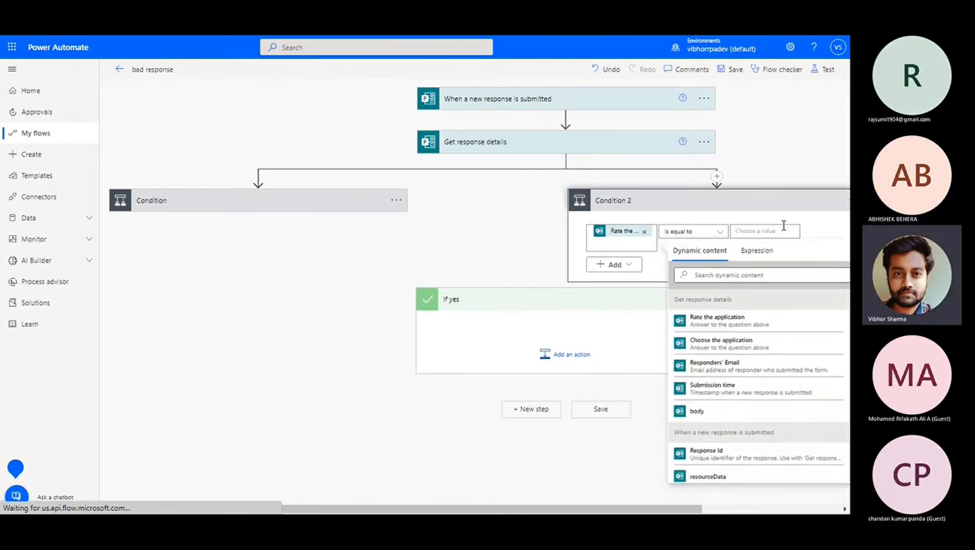
pyautogui.click(785, 160)
pyautogui.hotkey('ctrl', '-')
pyautogui.hotkey('ctrl', '-')
pyautogui.hotkey('ctrl', '-')
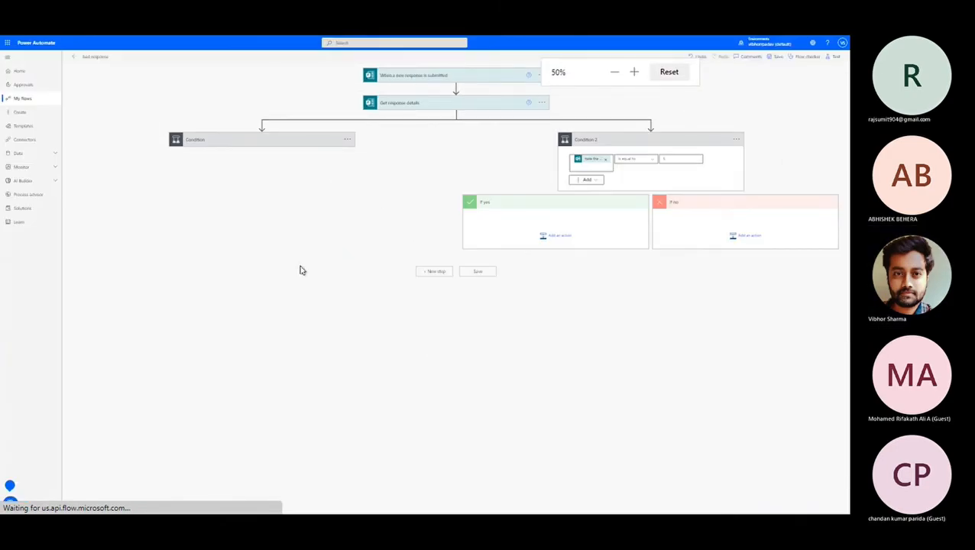
# Review the Condition's compared value 3 and the If yes email's 'Bad Response Submitted' subject and body.
pyautogui.click(268, 139)
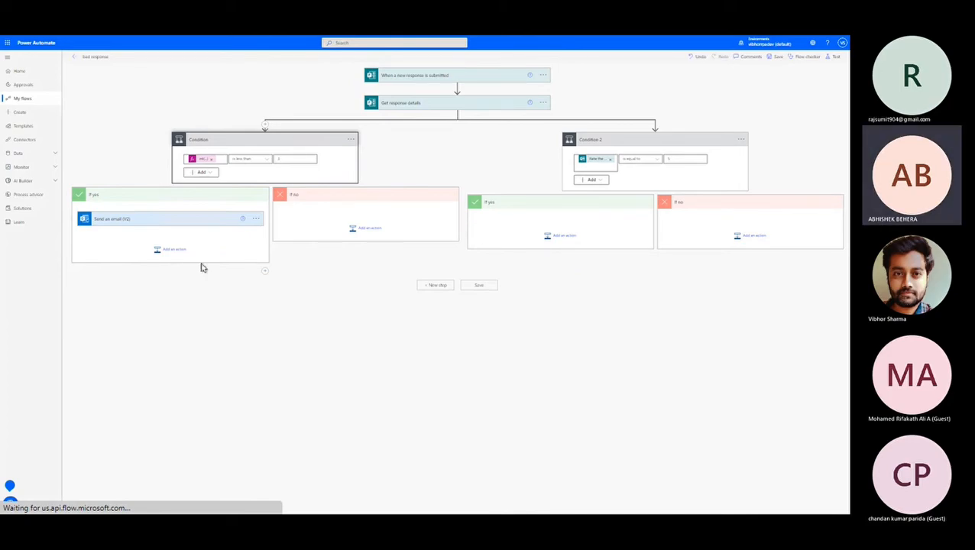
pyautogui.hotkey('ctrl', '+')
pyautogui.hotkey('ctrl', '+')
pyautogui.hotkey('ctrl', '+')
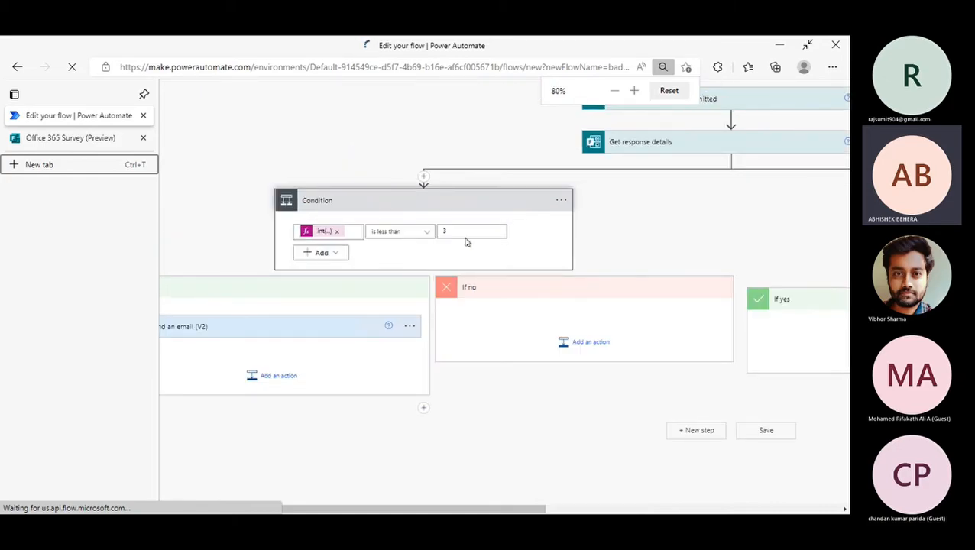
pyautogui.click(459, 233)
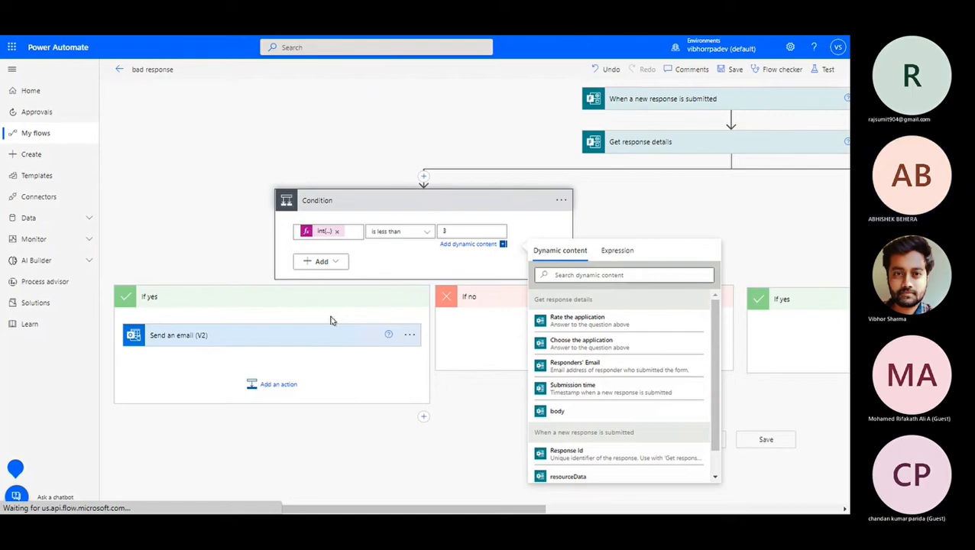
pyautogui.click(483, 326)
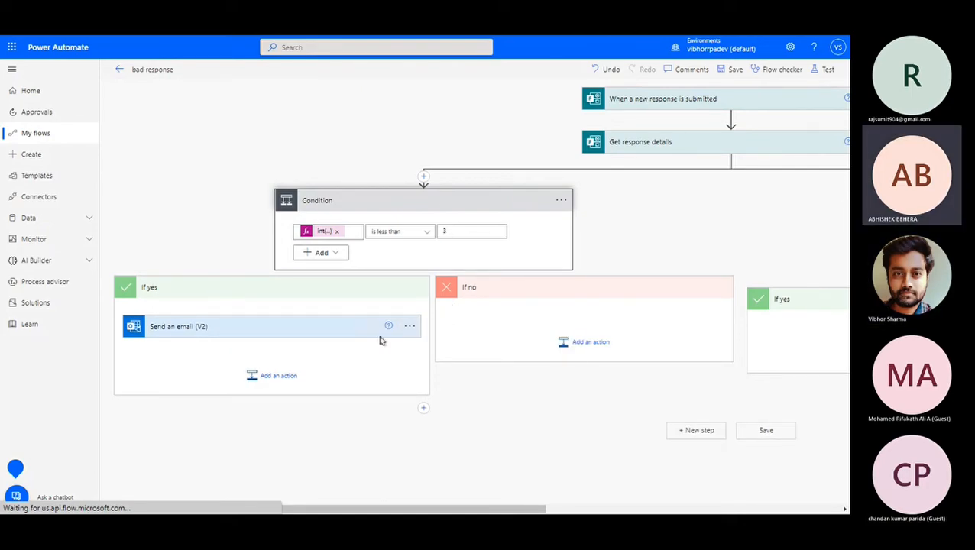
pyautogui.click(459, 231)
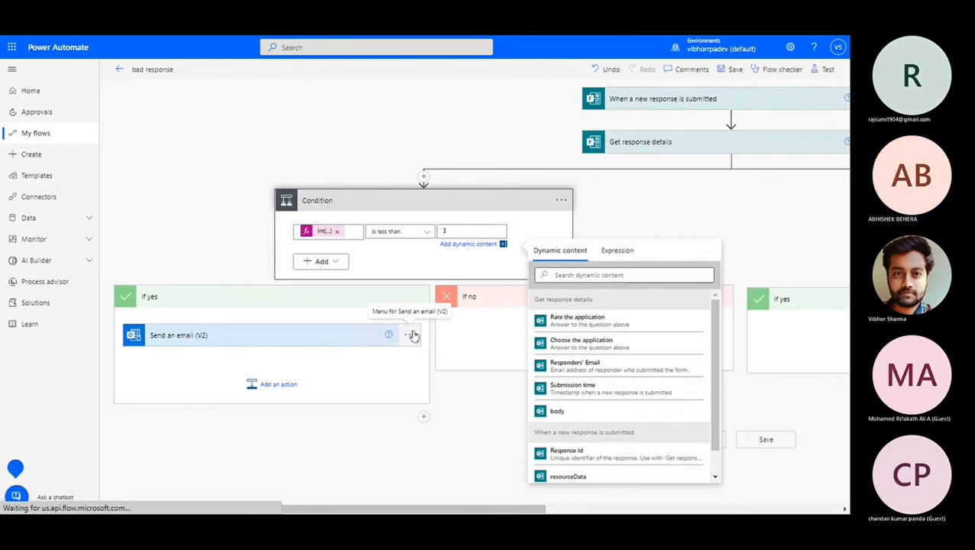
pyautogui.click(492, 353)
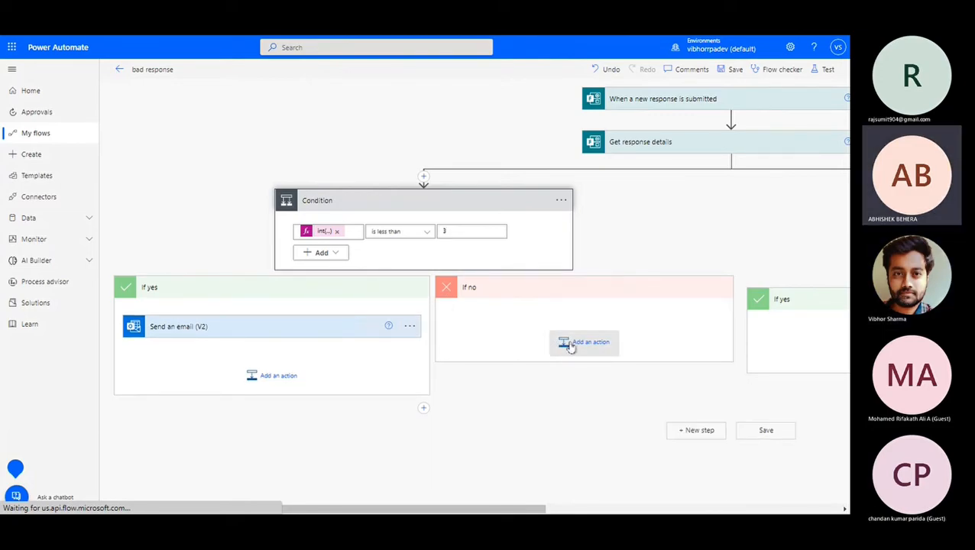
pyautogui.click(304, 321)
pyautogui.scroll(-1, 229, 327)
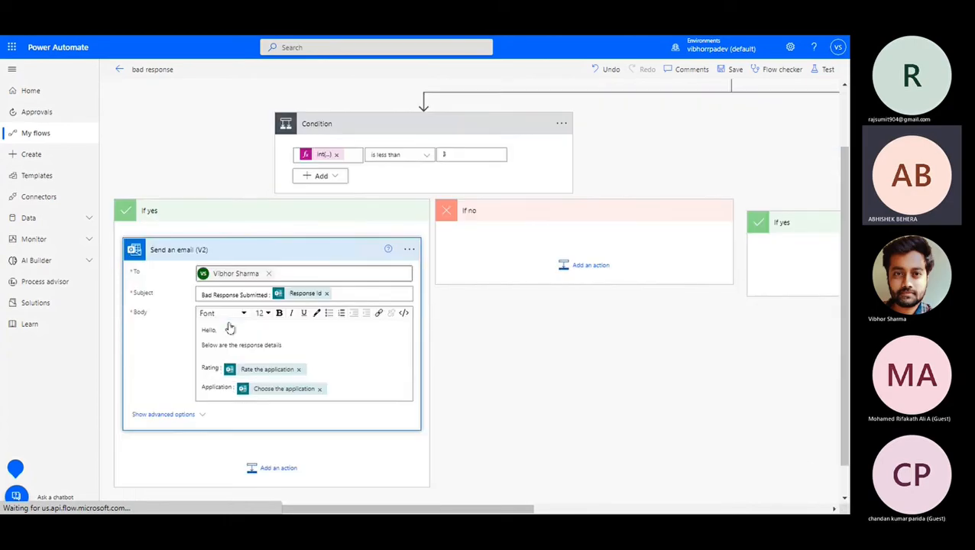
pyautogui.scroll(-1, 230, 327)
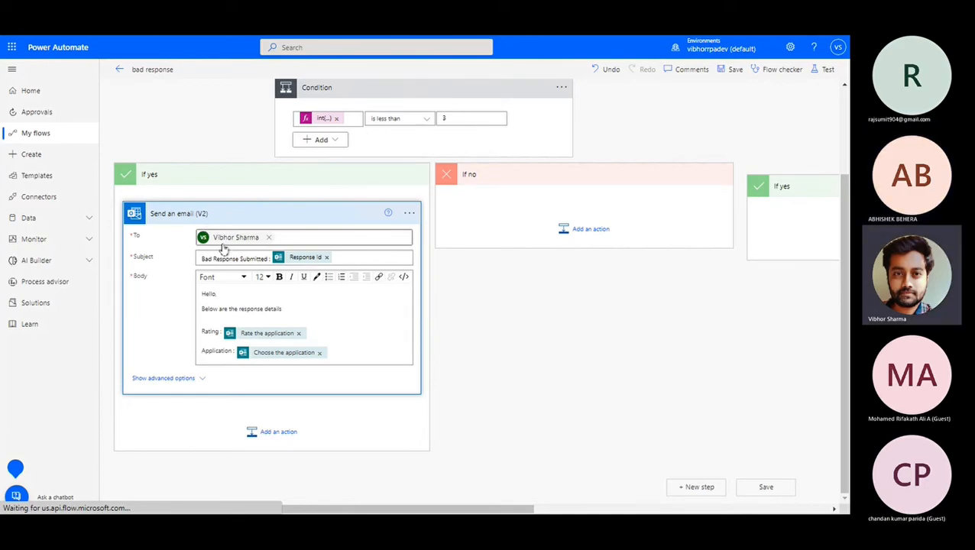
# Add a blank Send an email (V2) step under If no, then return to Whiteboard.
pyautogui.click(588, 233)
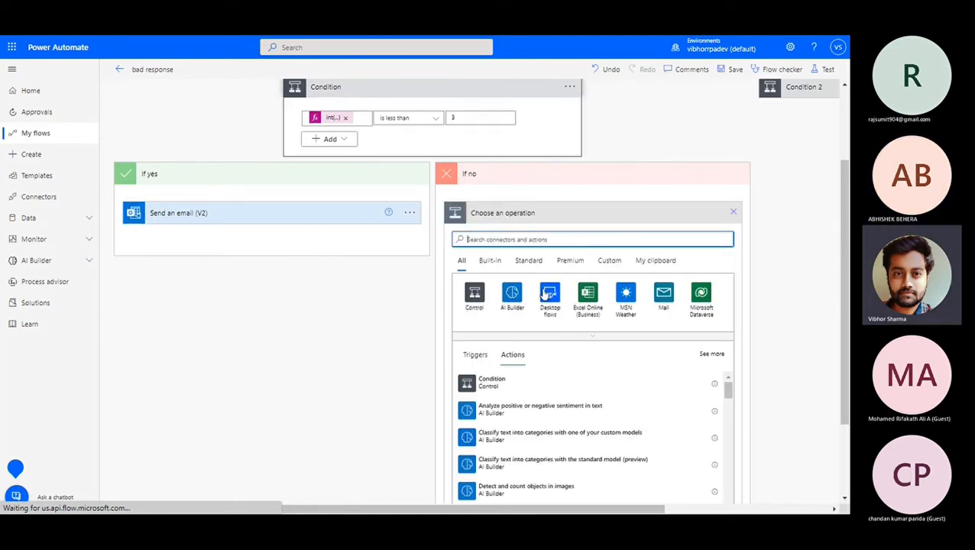
pyautogui.write('send')
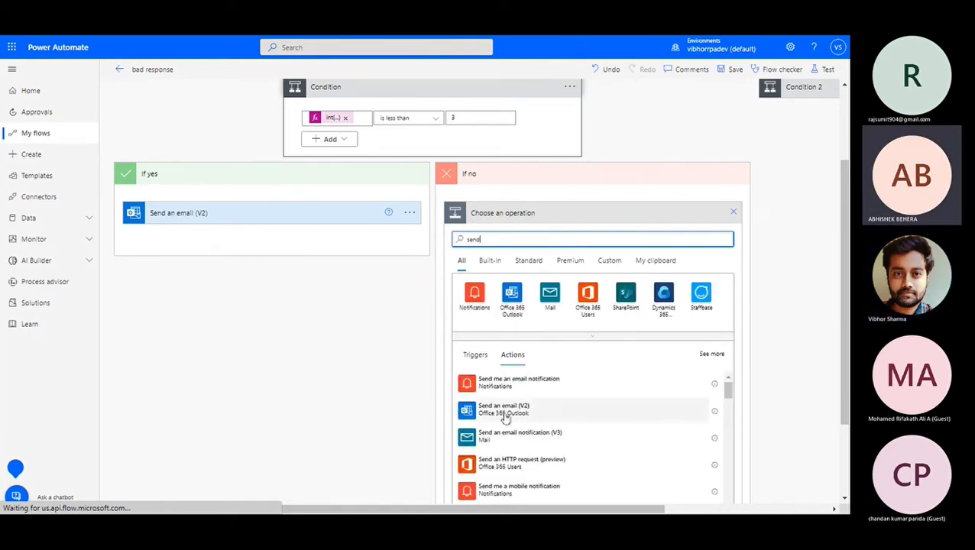
pyautogui.click(504, 414)
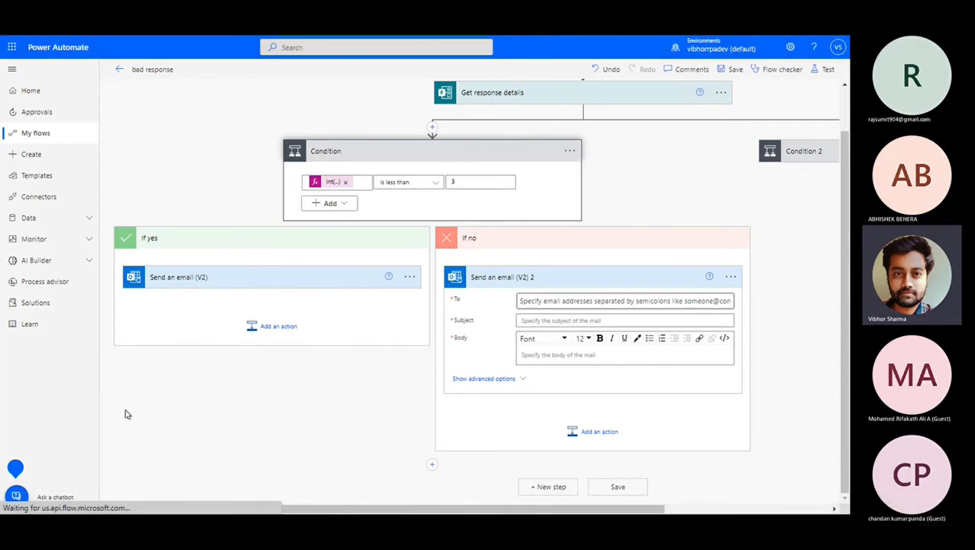
pyautogui.hotkey('alt', 'Tab')
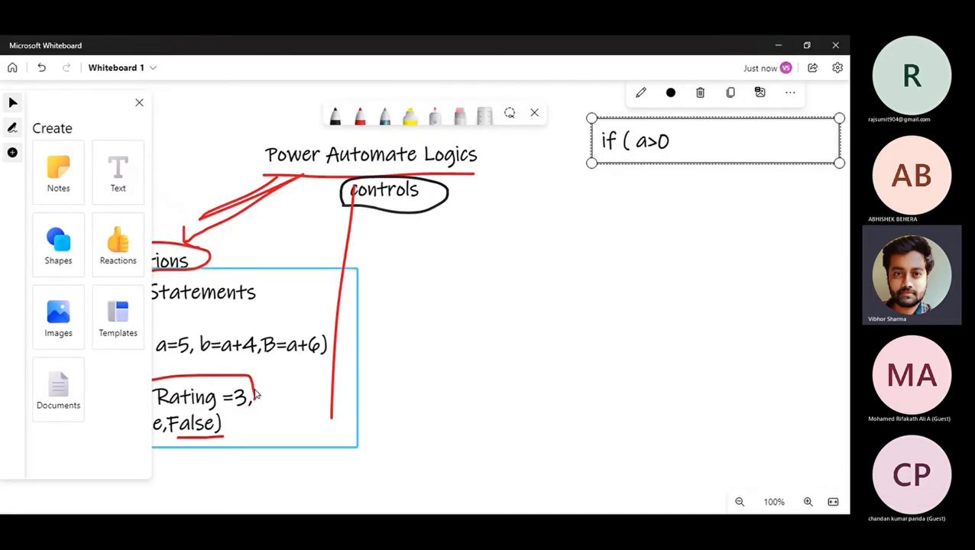
# Delete the stray red line and add a red-circled 'Switch' label below controls.
pyautogui.click(345, 245)
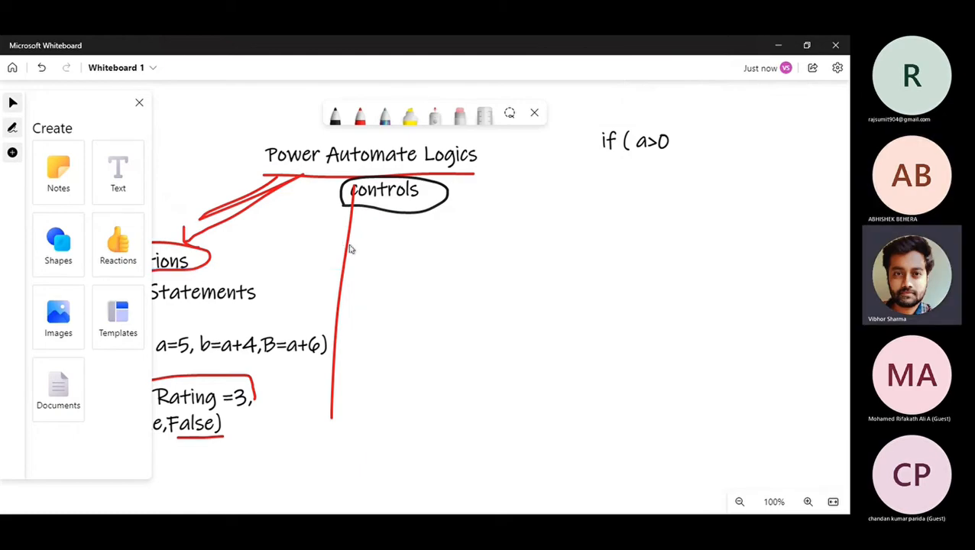
pyautogui.click(350, 248)
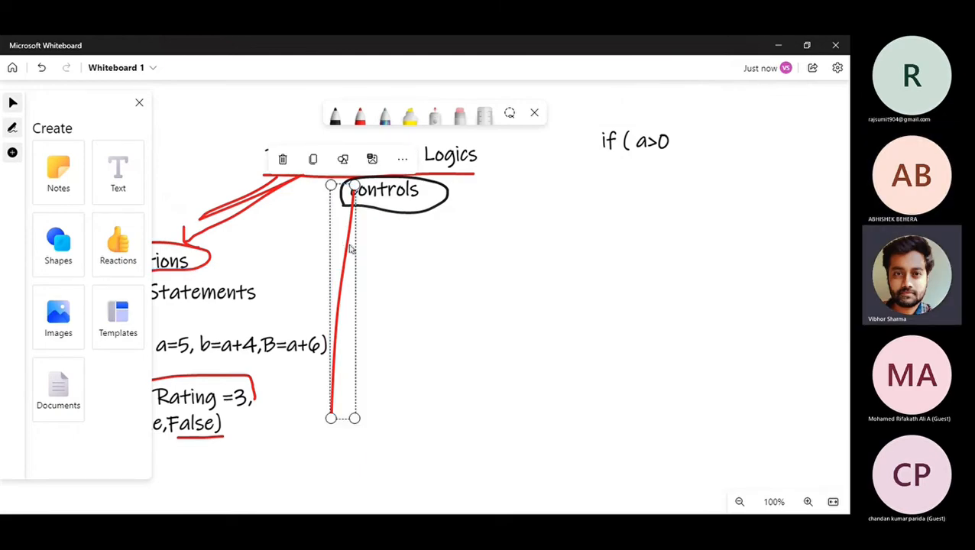
pyautogui.press('Delete')
pyautogui.click(119, 183)
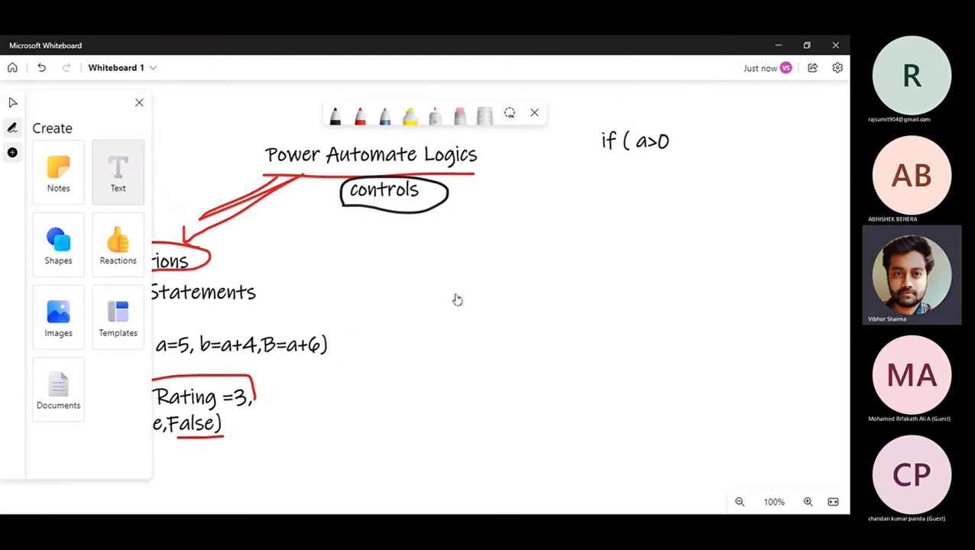
pyautogui.click(386, 243)
pyautogui.write('Swithc')
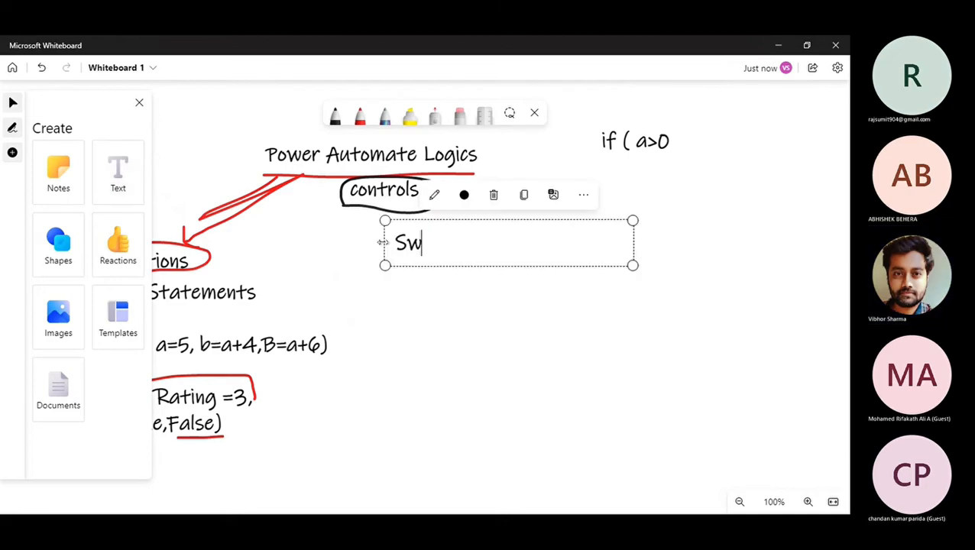
pyautogui.press('BackSpace')
pyautogui.press('BackSpace')
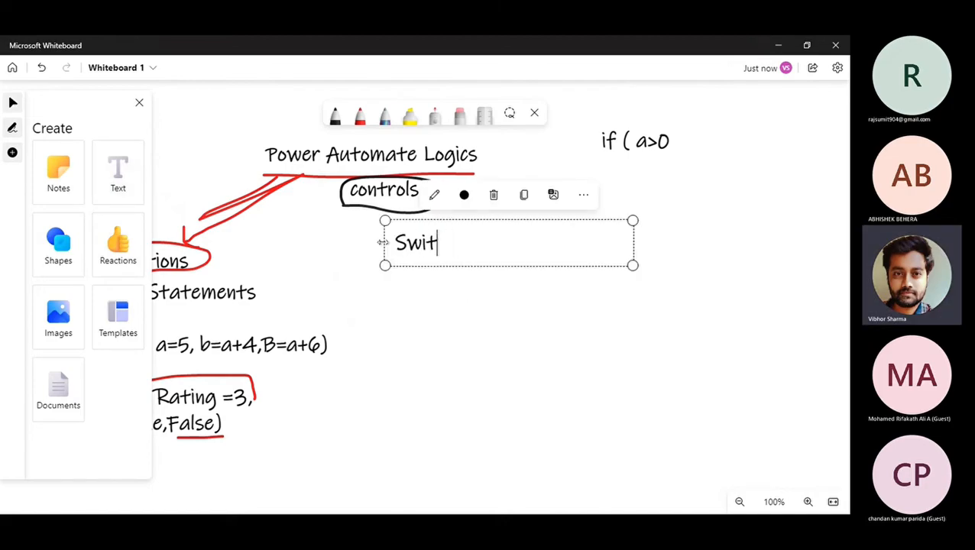
pyautogui.write('ch')
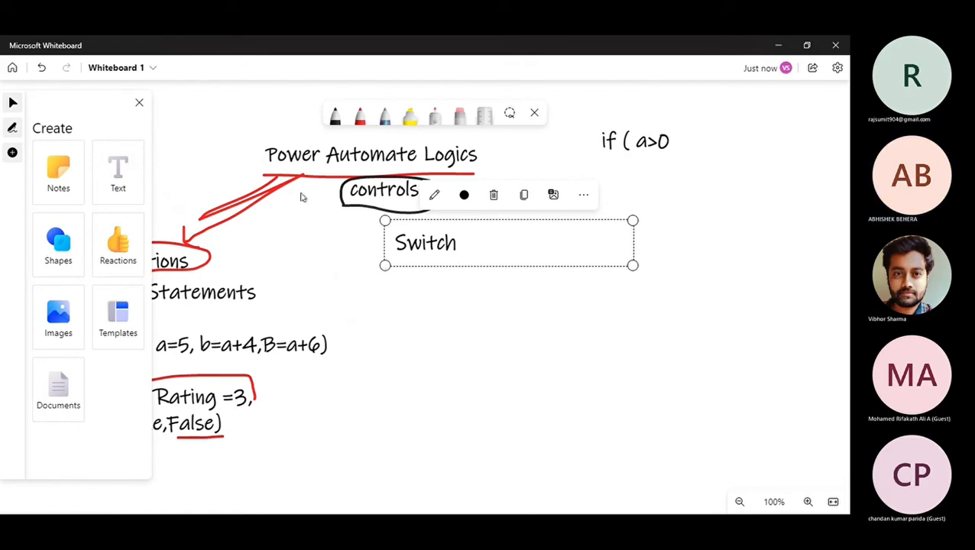
pyautogui.click(359, 116)
pyautogui.moveTo(383, 259)
pyautogui.mouseDown()
pyautogui.moveTo(430, 226)
pyautogui.moveTo(455, 264)
pyautogui.moveTo(389, 267)
pyautogui.mouseUp()
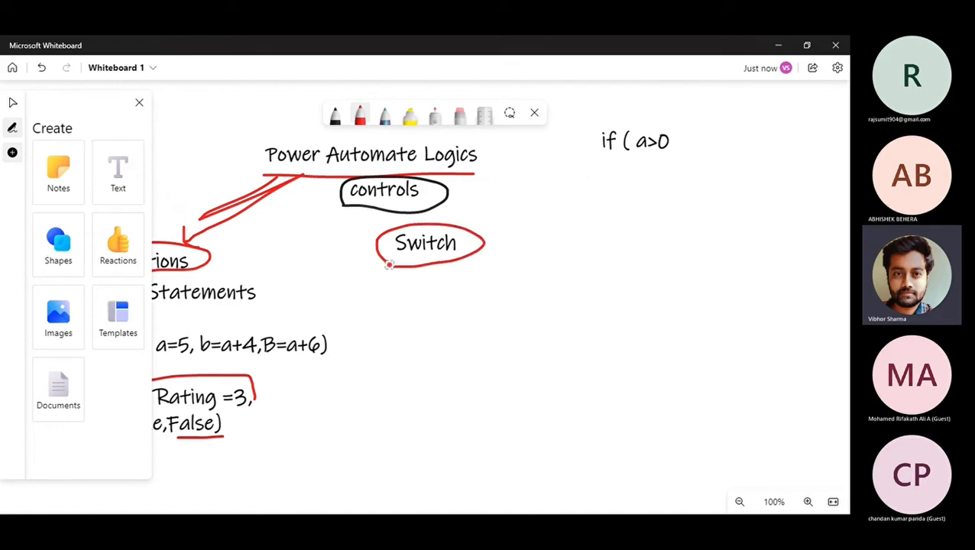
# Add 'Value =Rating' below Switch with case labels 1, 2 and 3 beneath it.
pyautogui.click(120, 171)
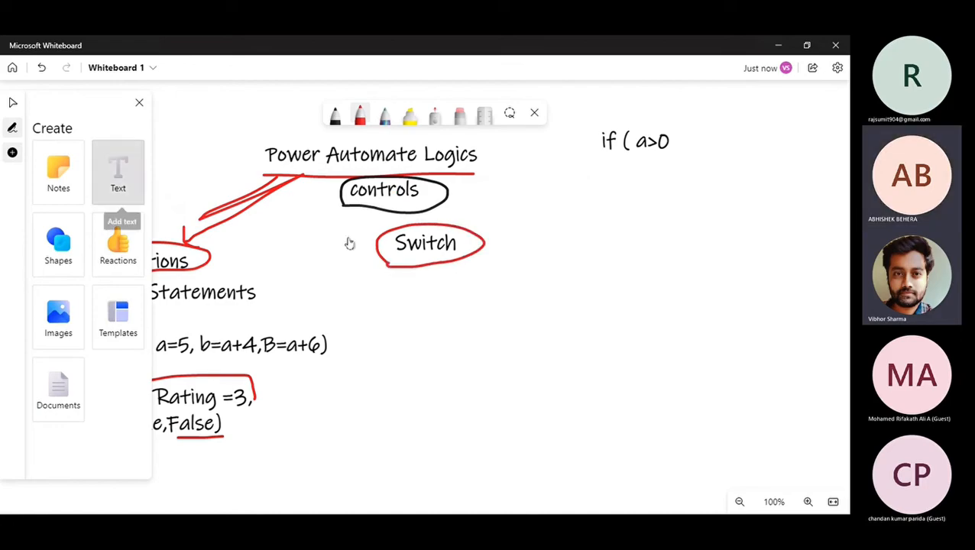
pyautogui.click(411, 288)
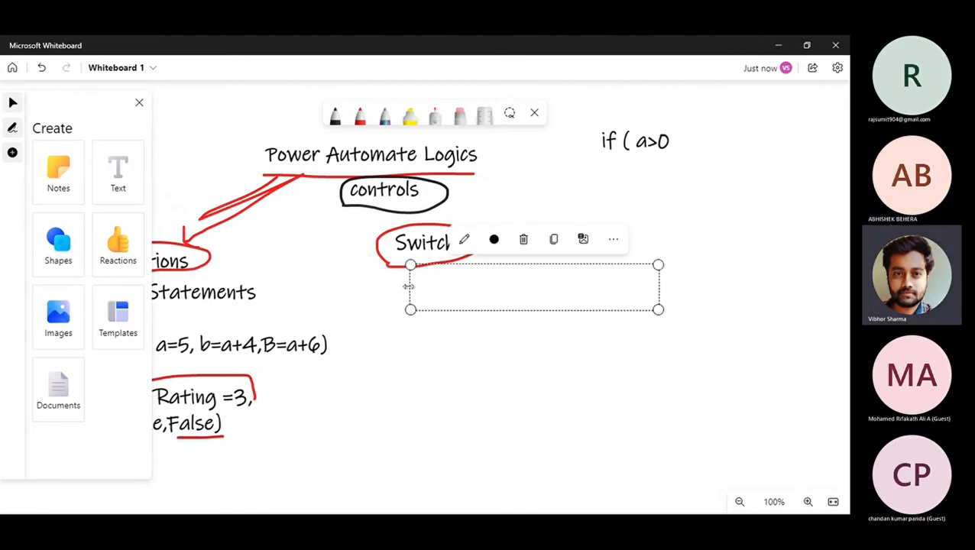
pyautogui.write('Value =Rating')
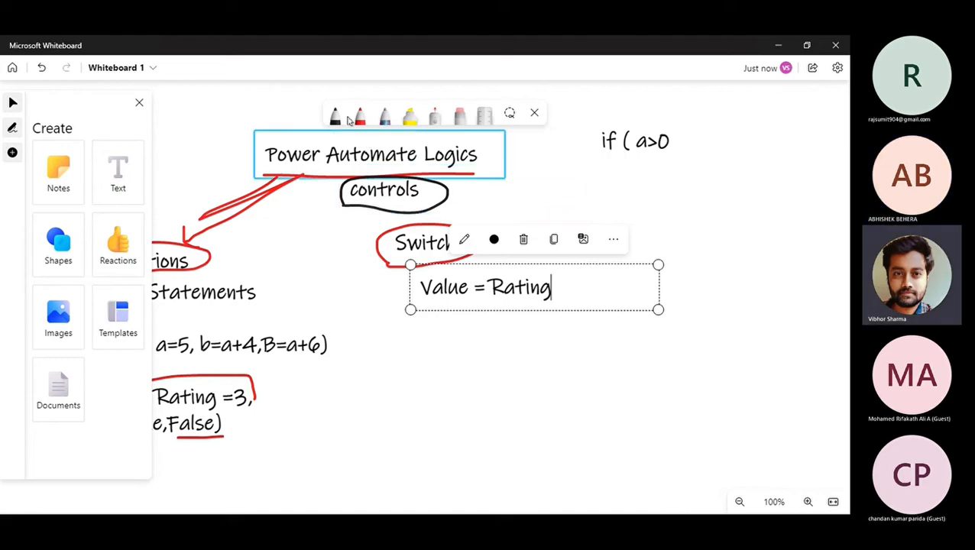
pyautogui.click(120, 170)
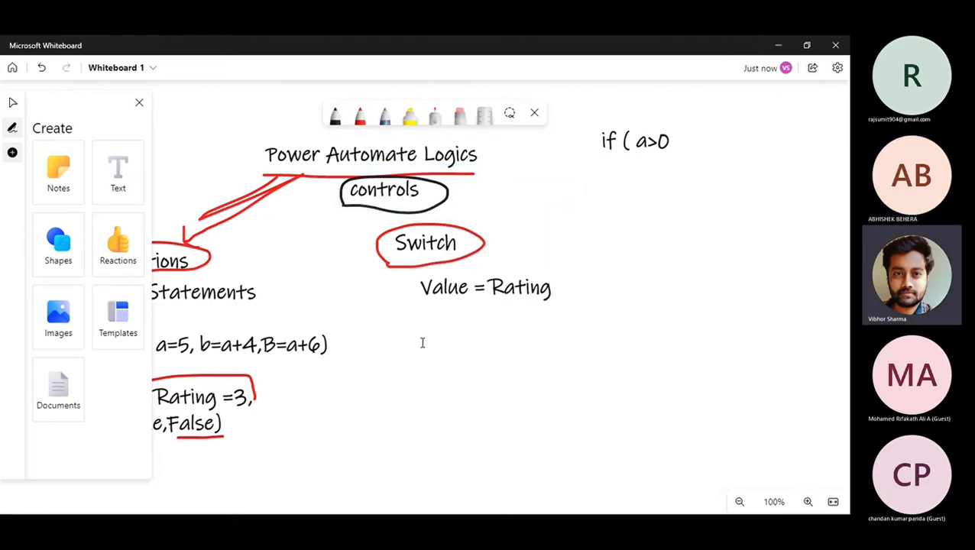
pyautogui.click(384, 349)
pyautogui.write('1')
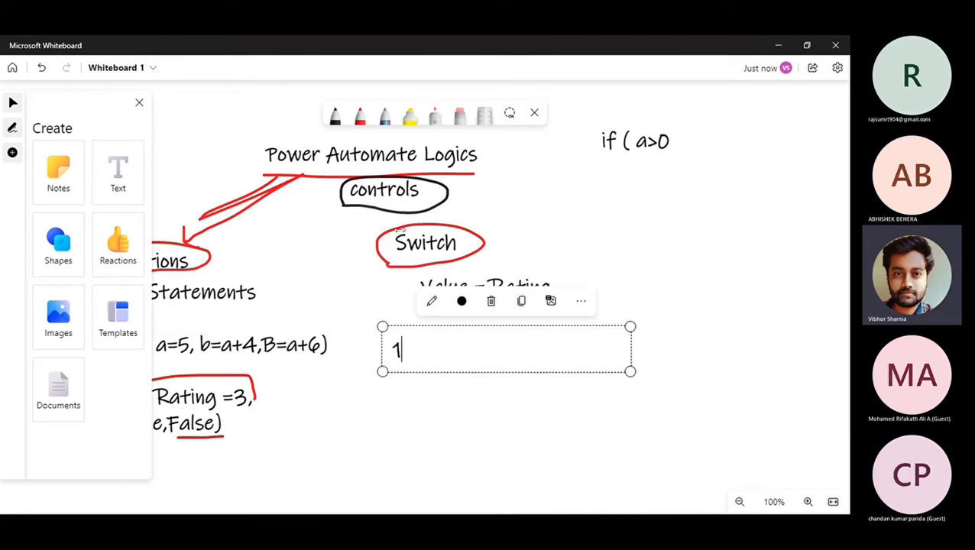
pyautogui.click(121, 167)
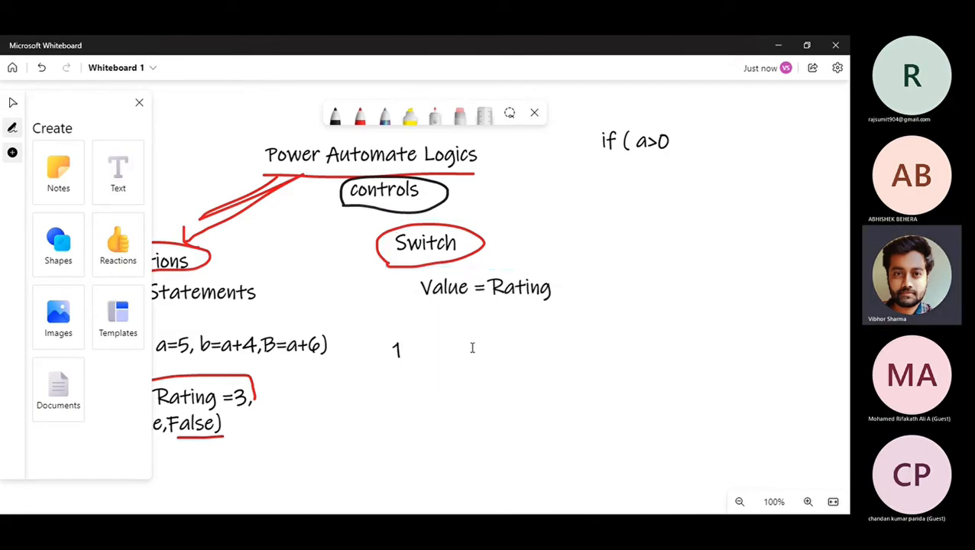
pyautogui.click(472, 348)
pyautogui.write('2')
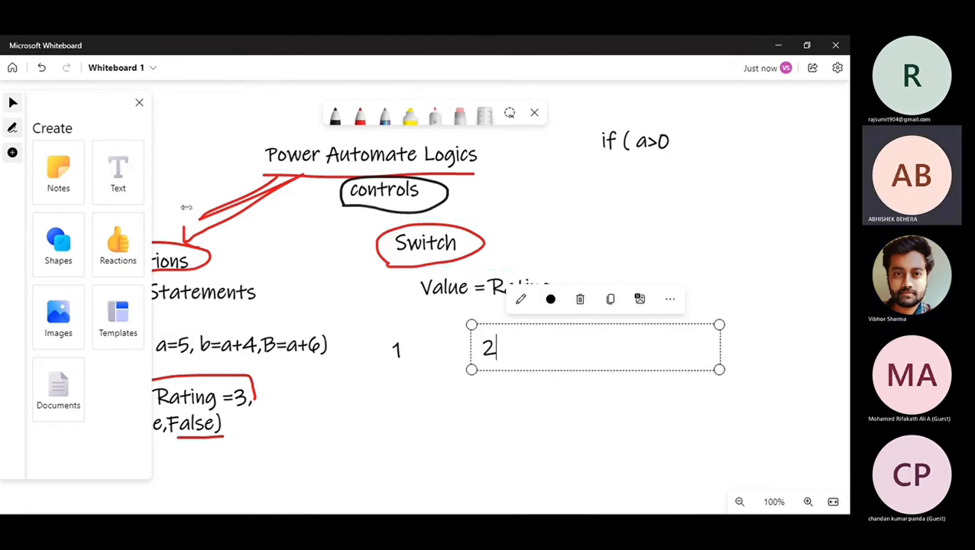
pyautogui.click(121, 170)
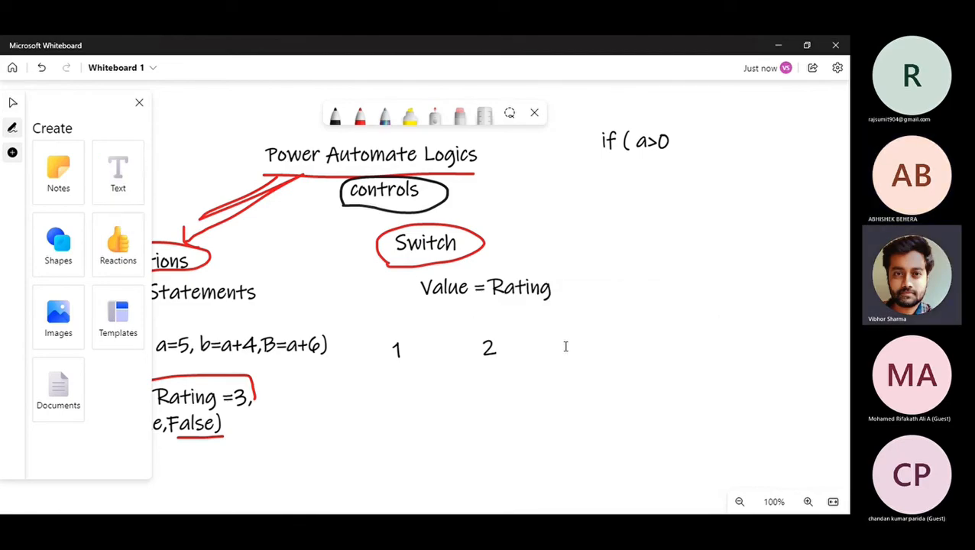
pyautogui.click(565, 350)
pyautogui.write('3')
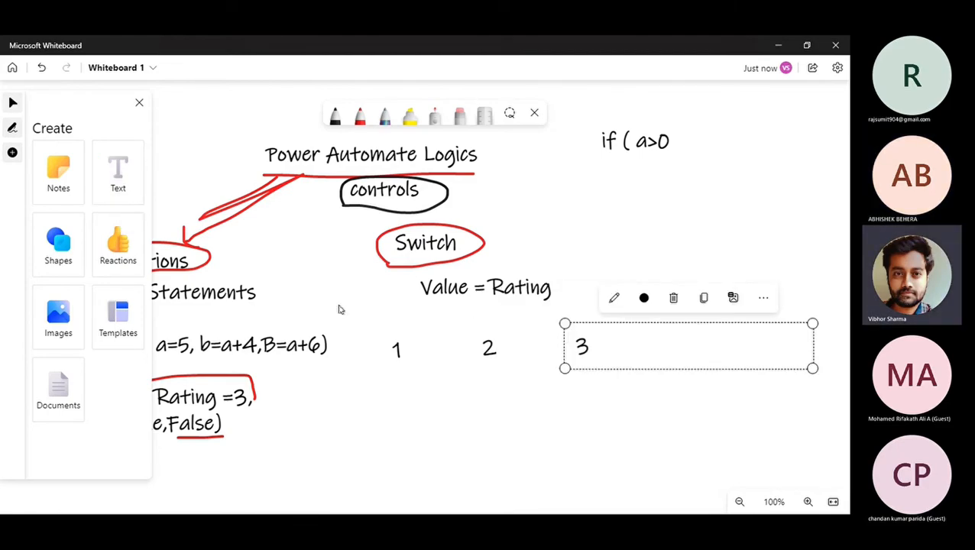
pyautogui.click(359, 116)
# Draw red arrows from Rating to cases 1, 2 and 3.
pyautogui.moveTo(495, 302); pyautogui.dragTo(408, 331)
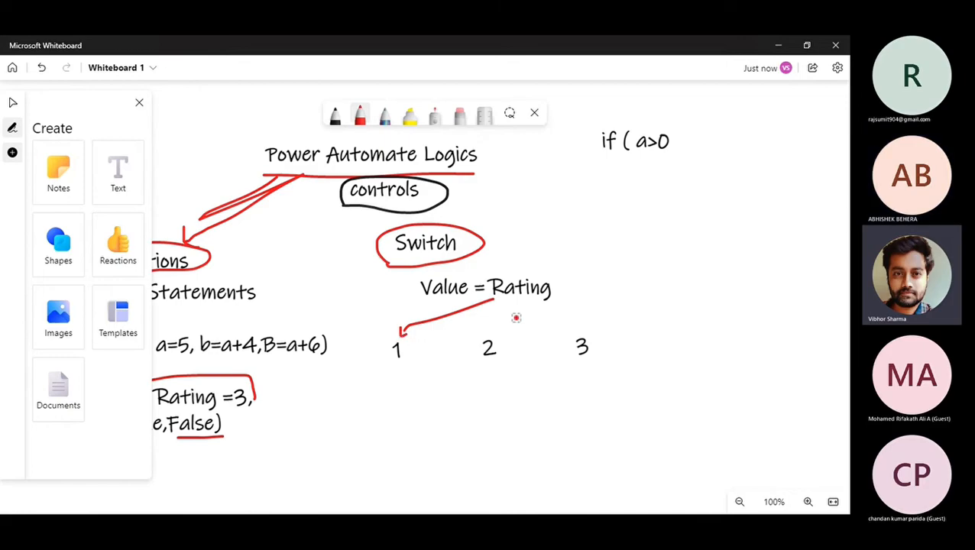
pyautogui.moveTo(507, 303); pyautogui.dragTo(491, 340)
pyautogui.moveTo(535, 303); pyautogui.dragTo(580, 335)
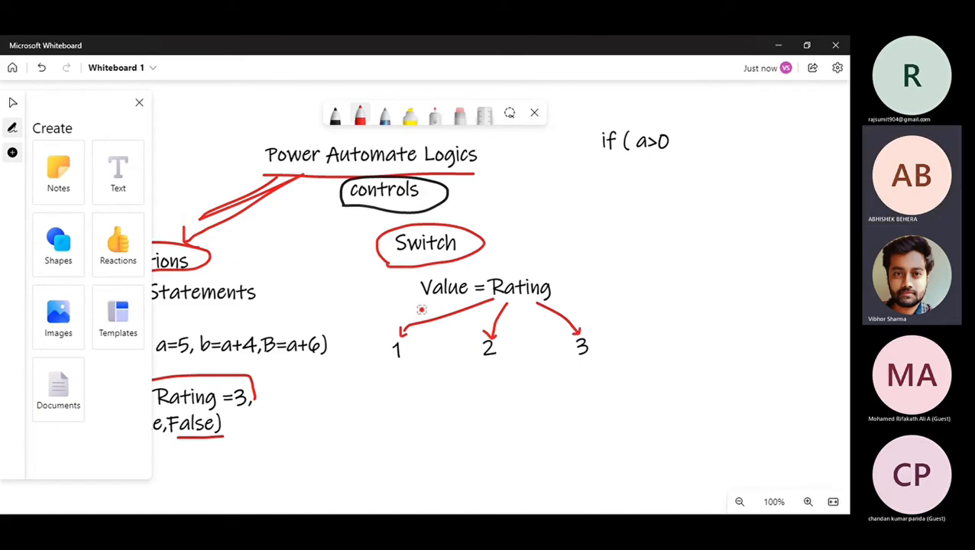
# Add resized captions 'Send an email' under 1 and 'Send teams message' under 2.
pyautogui.click(120, 166)
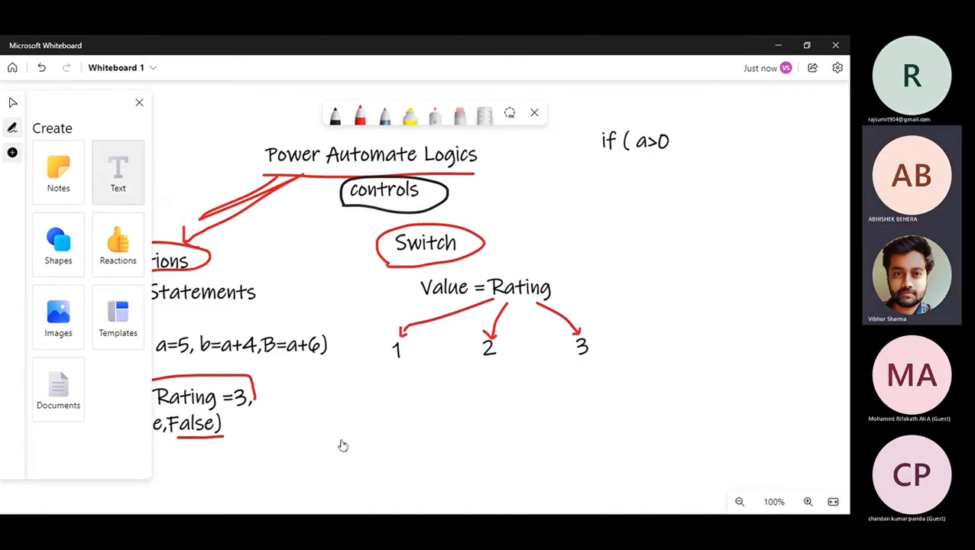
pyautogui.click(341, 385)
pyautogui.write('Send an ')
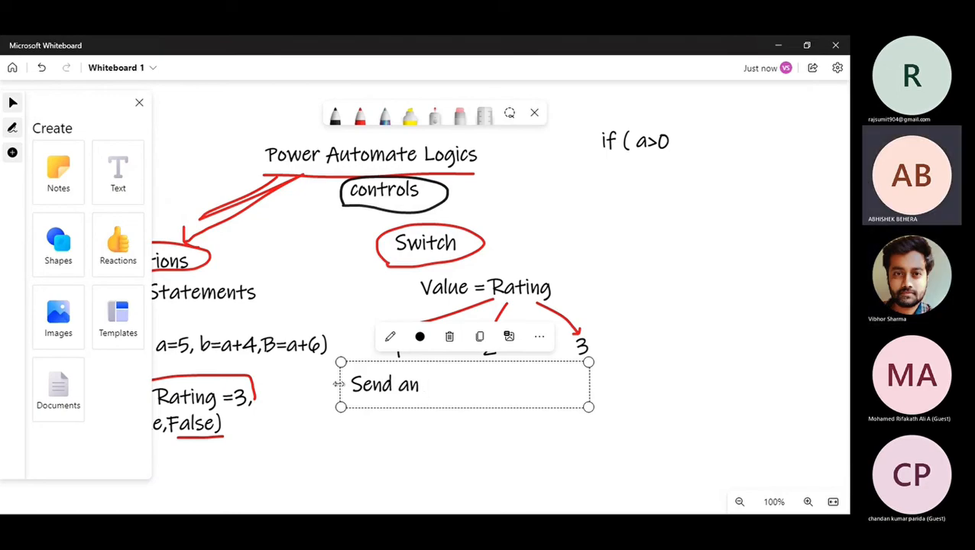
pyautogui.write('email')
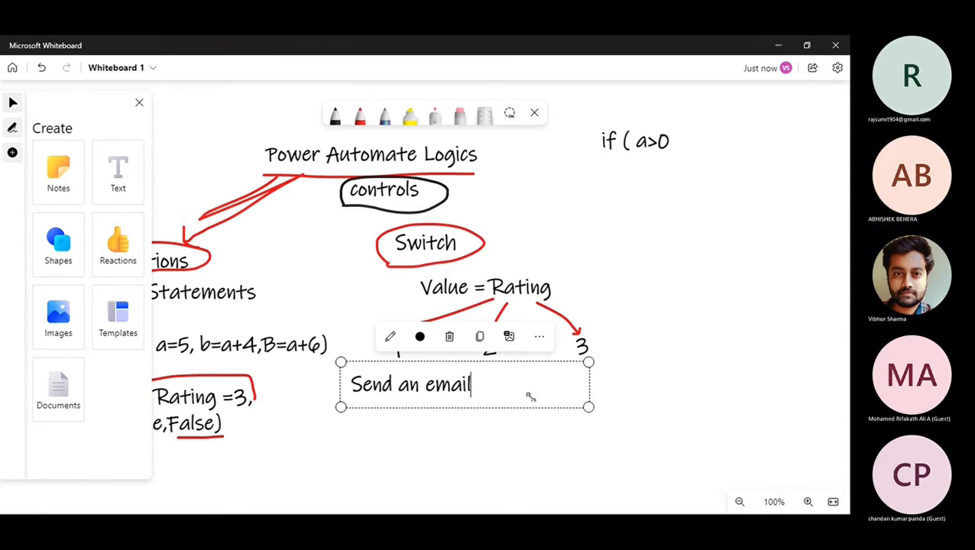
pyautogui.moveTo(588, 406); pyautogui.dragTo(428, 395)
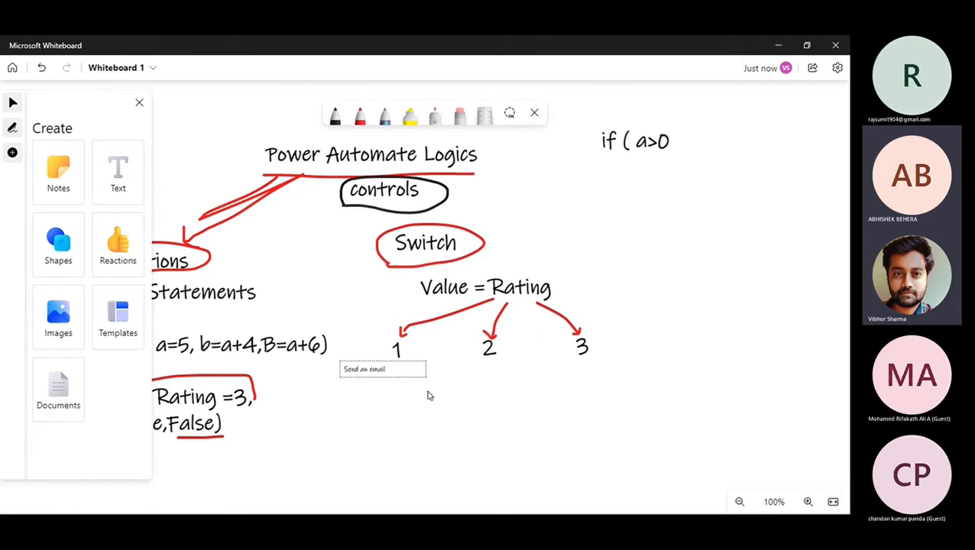
pyautogui.click(120, 177)
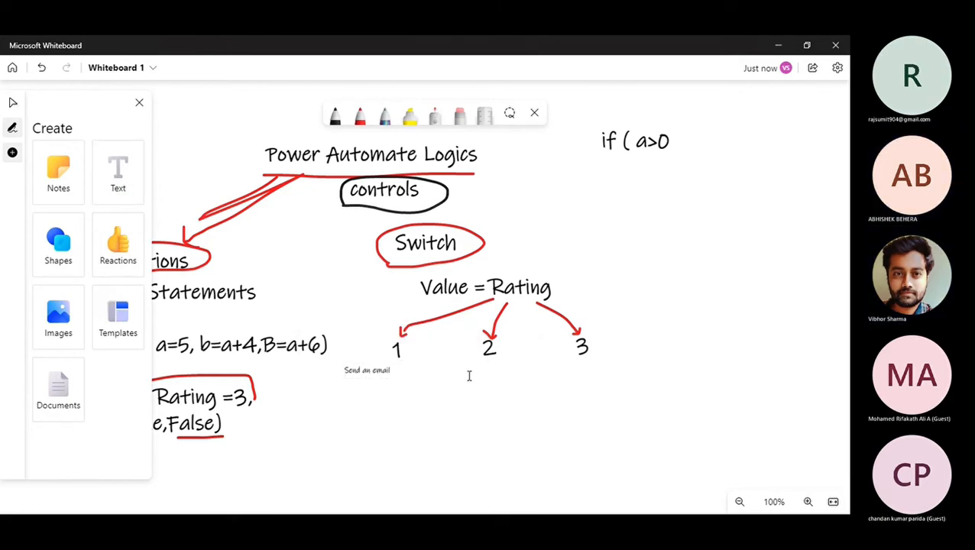
pyautogui.click(466, 374)
pyautogui.write('Send tea')
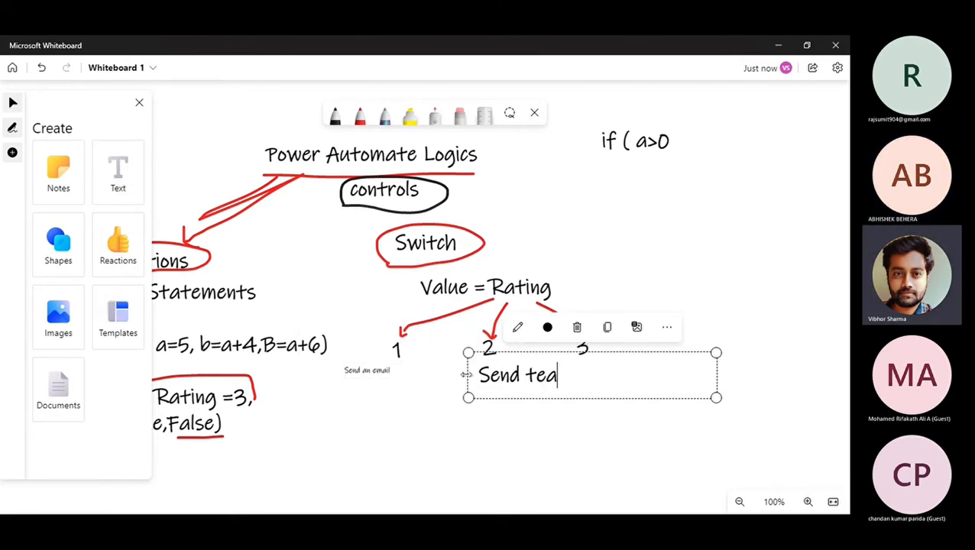
pyautogui.write('ms message')
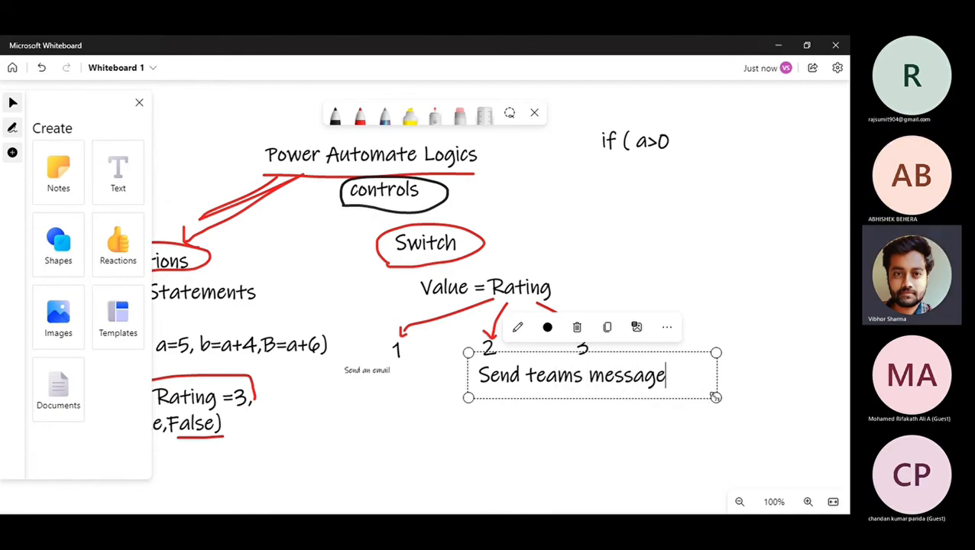
pyautogui.moveTo(716, 398); pyautogui.dragTo(543, 376)
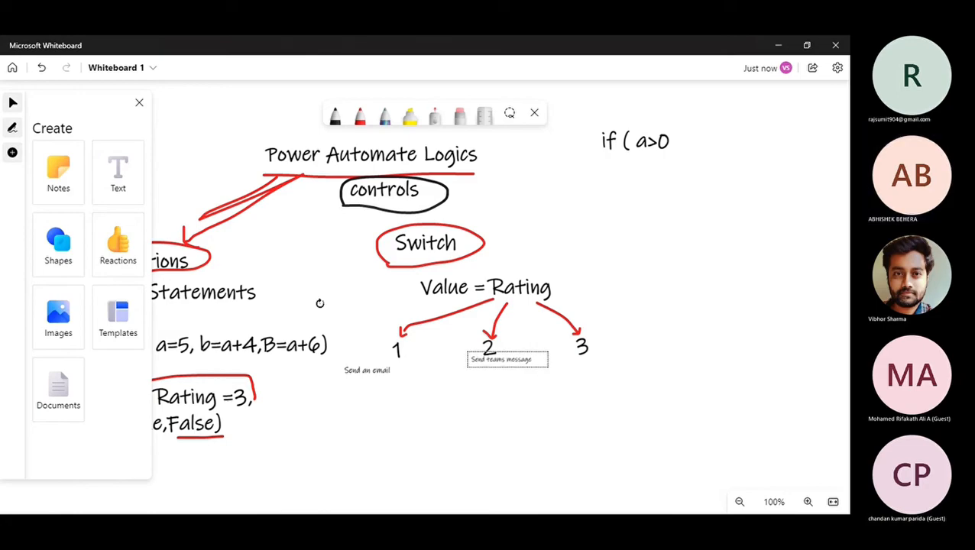
# Add a matching 'Create a record in sharepoint' caption under 3 and return to Power Automate.
pyautogui.click(121, 190)
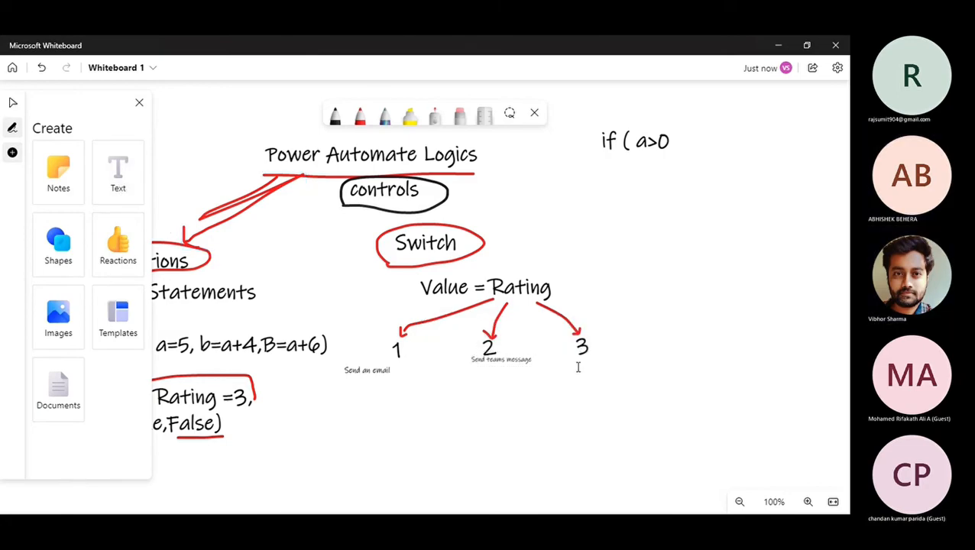
pyautogui.click(577, 367)
pyautogui.write('Cr')
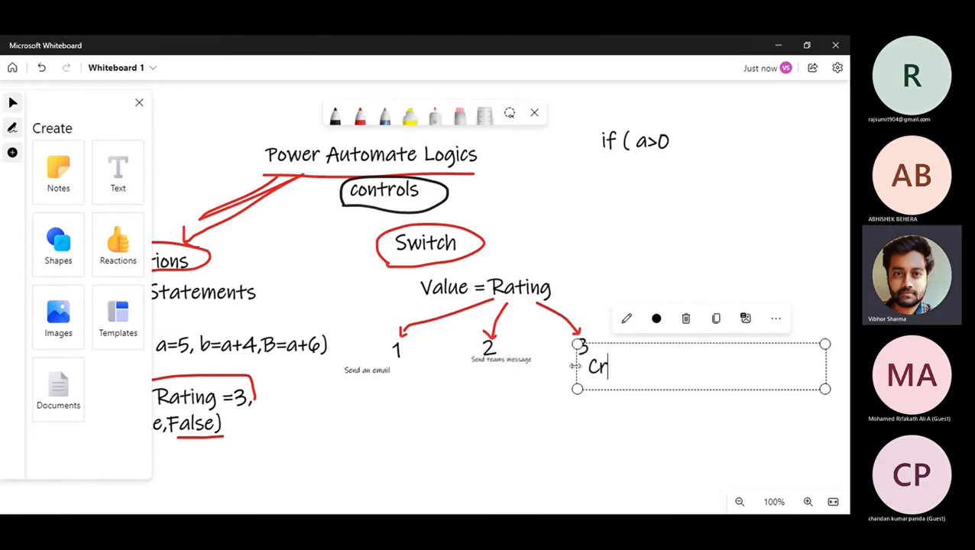
pyautogui.write('eate a re')
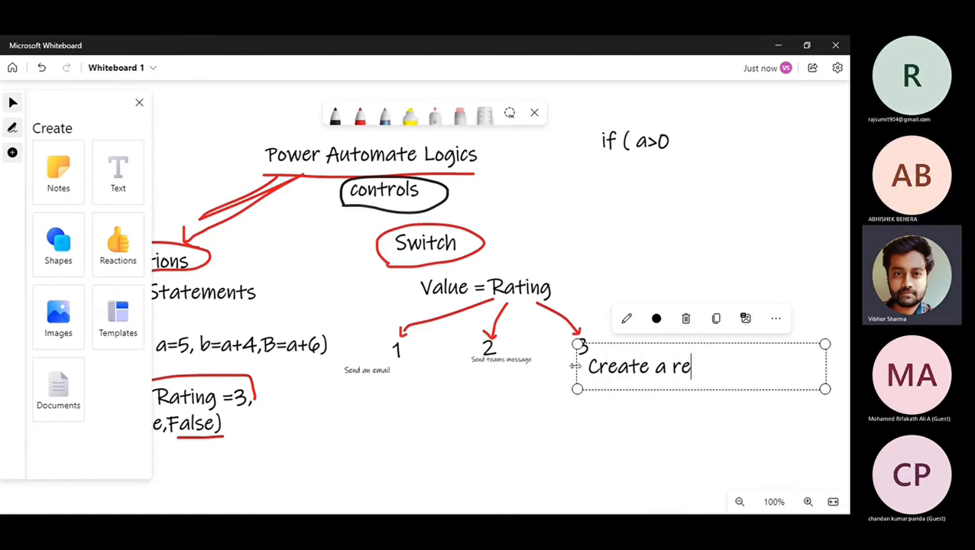
pyautogui.write('cord i')
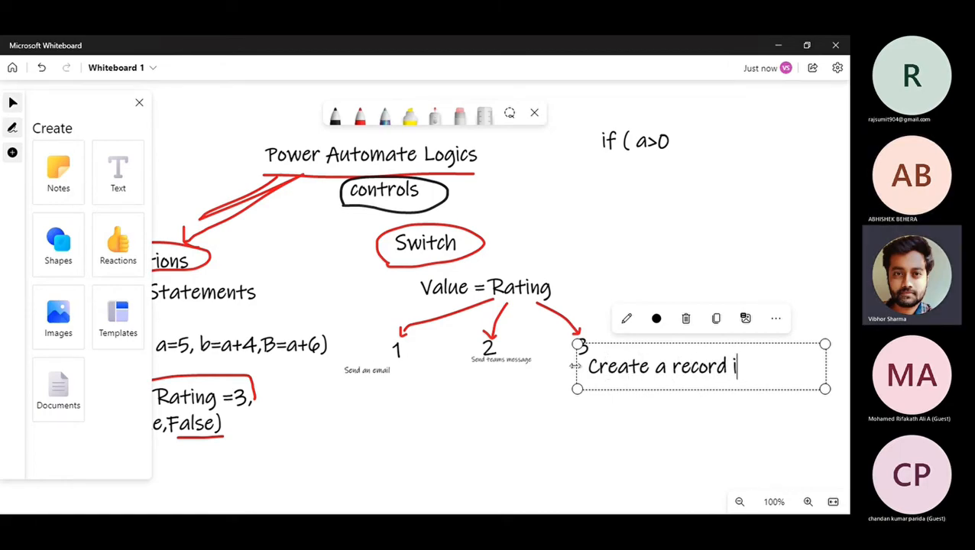
pyautogui.write('n sharepoint')
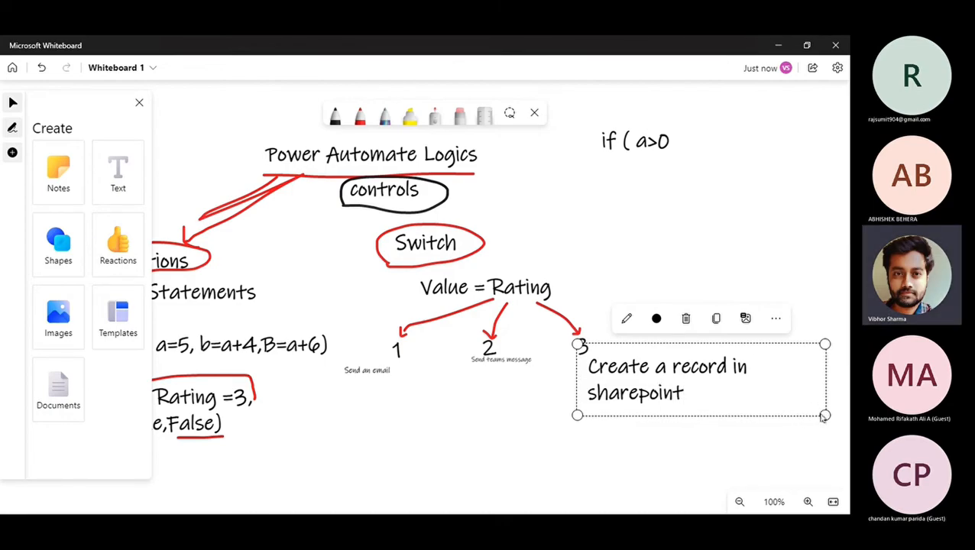
pyautogui.moveTo(795, 405); pyautogui.dragTo(638, 382)
pyautogui.click(360, 115)
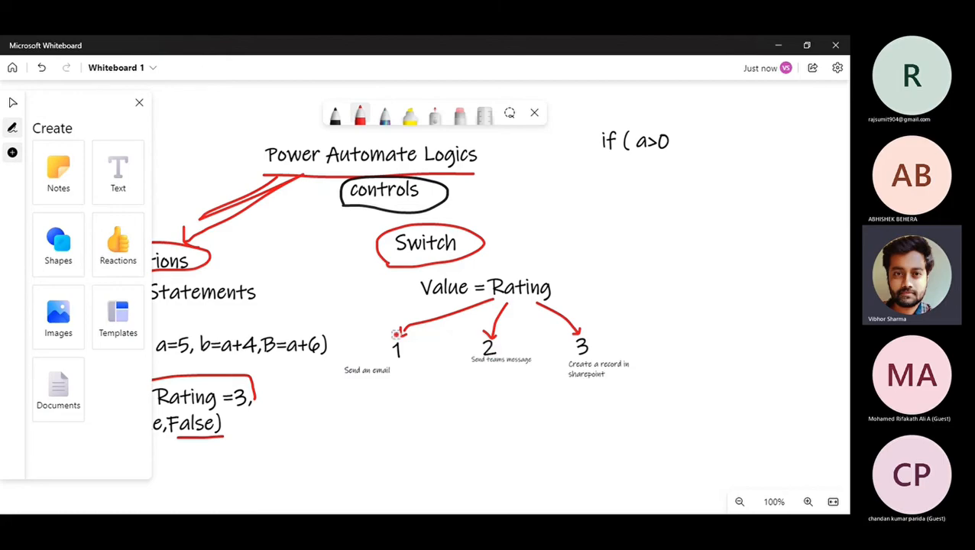
pyautogui.hotkey('alt', 'Tab')
# Delete the original Condition and Condition 2 steps, confirming each deletion.
pyautogui.scroll(1, 596, 201)
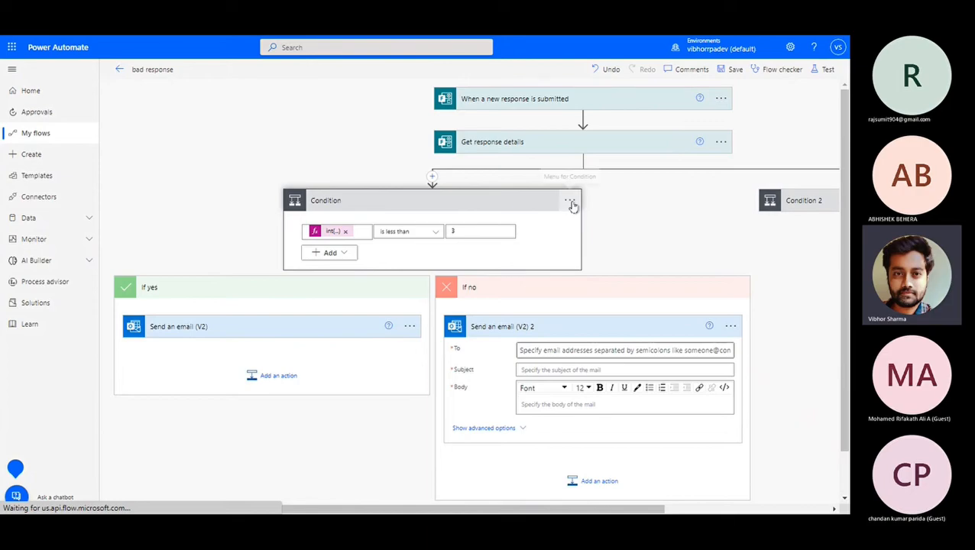
pyautogui.click(570, 201)
pyautogui.click(614, 341)
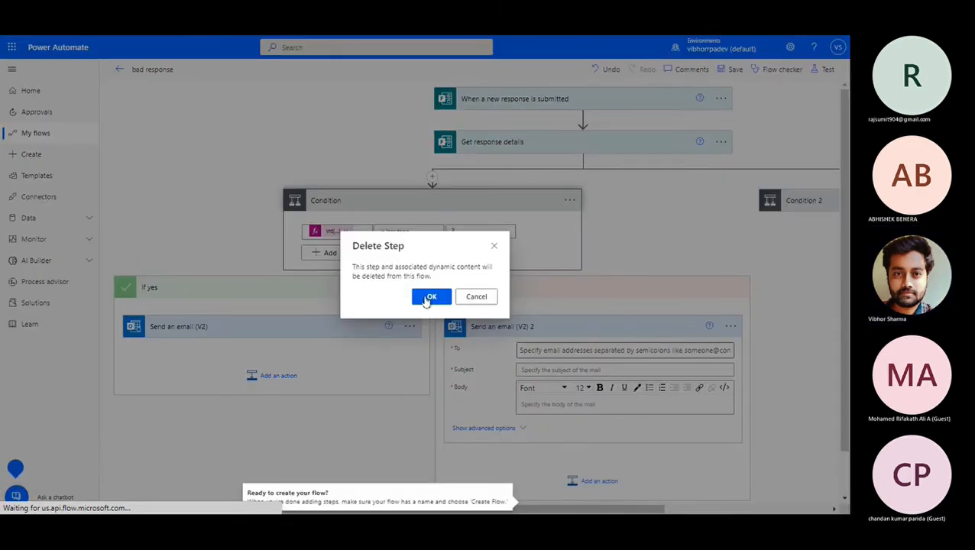
pyautogui.click(428, 297)
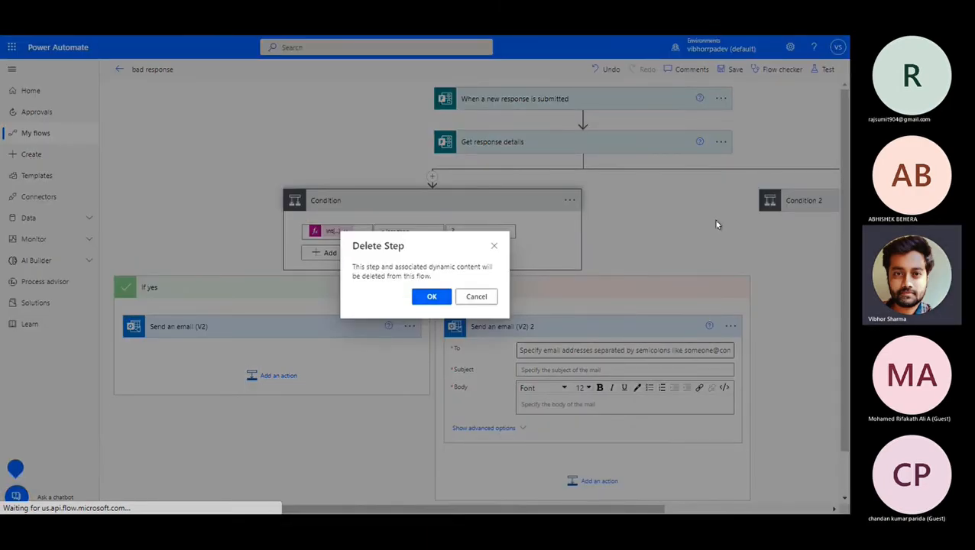
pyautogui.click(611, 185)
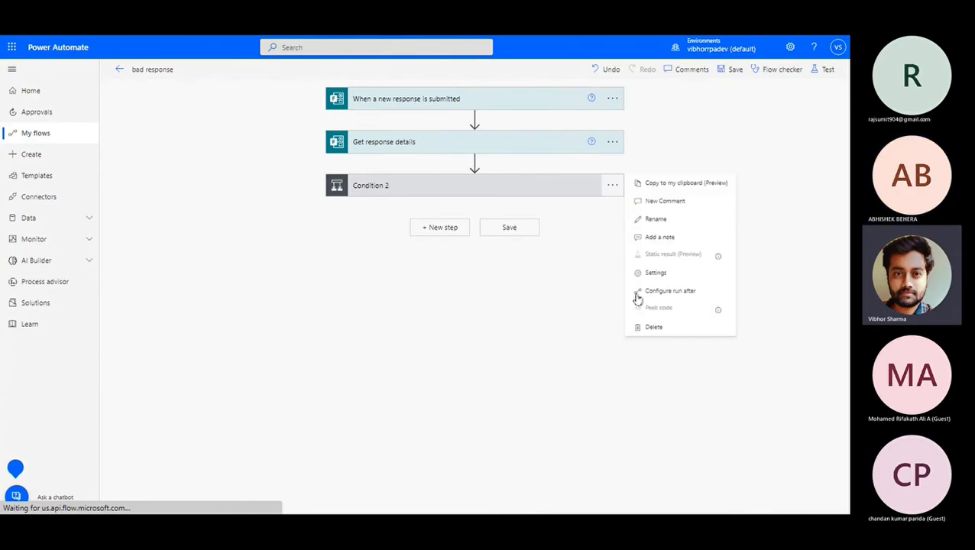
pyautogui.click(647, 330)
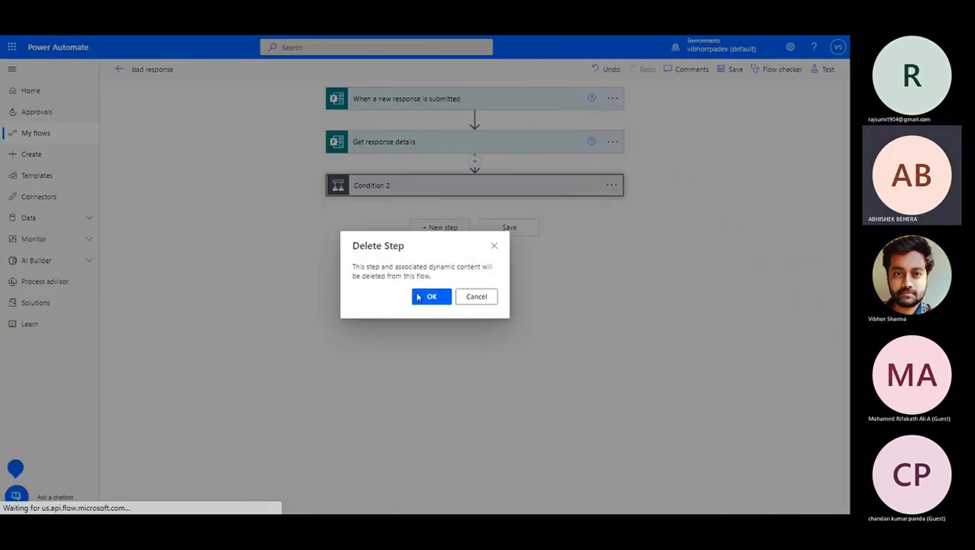
pyautogui.press('Return')
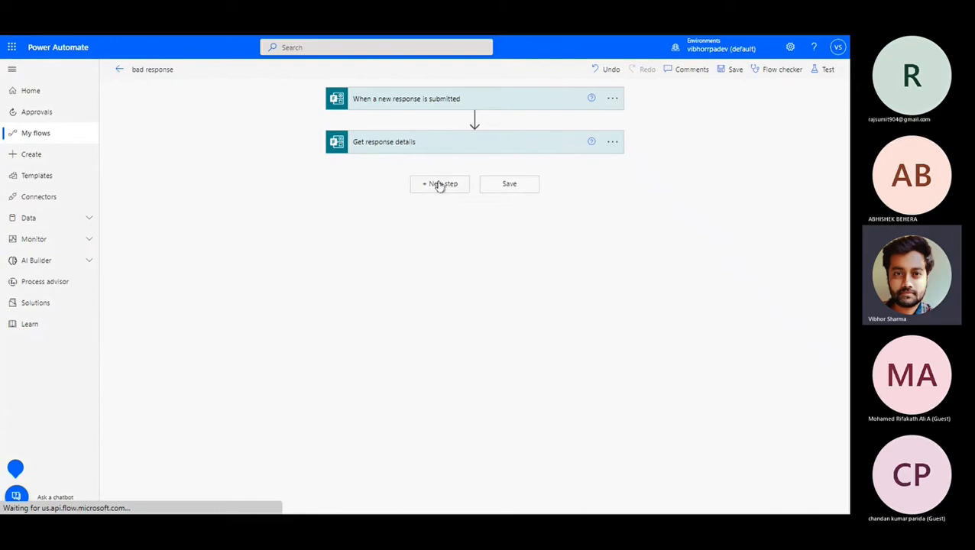
# Add a Switch control step after Get response details.
pyautogui.click(440, 185)
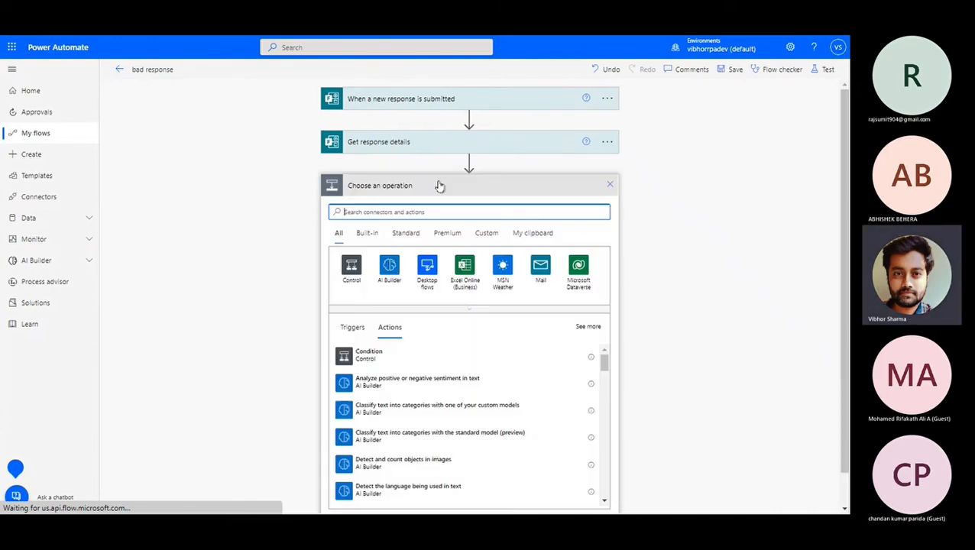
pyautogui.click(352, 266)
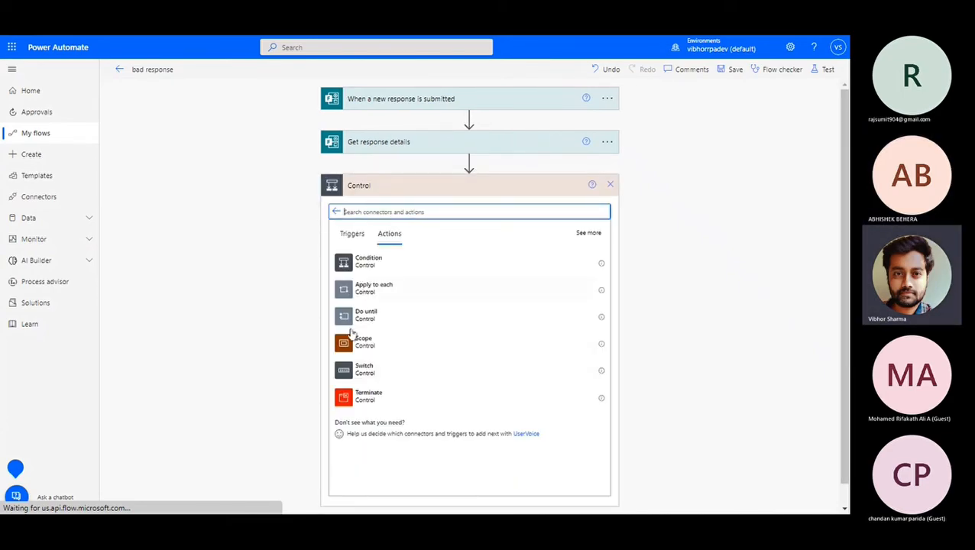
pyautogui.click(364, 370)
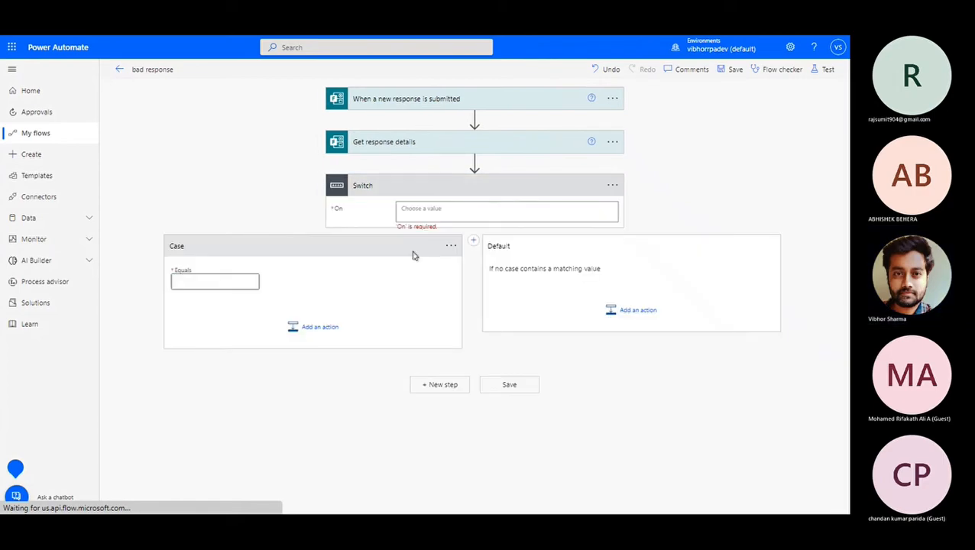
# Set the Switch On to int(Rate the application) and its first case to equal 1.
pyautogui.click(469, 218)
pyautogui.click(730, 237)
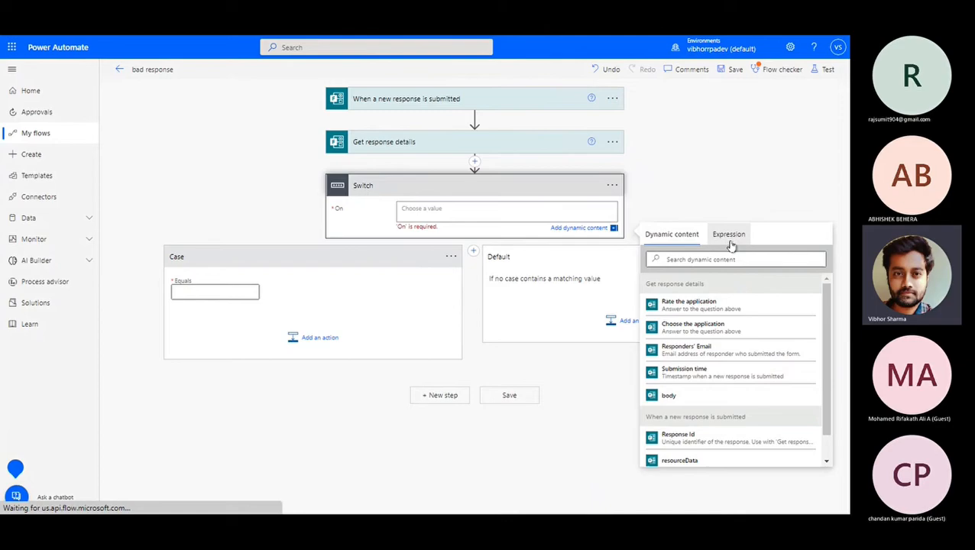
pyautogui.write('Int')
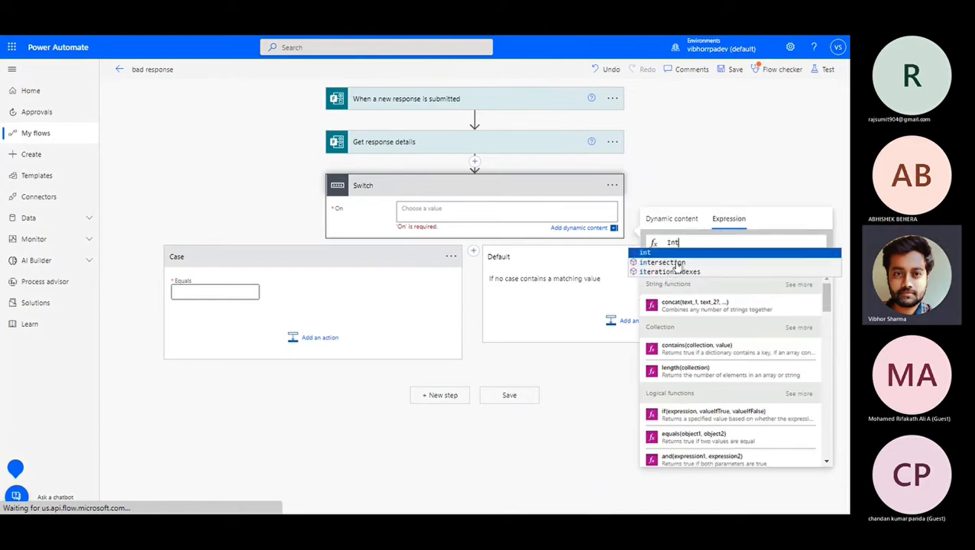
pyautogui.press('Return')
pyautogui.write('(')
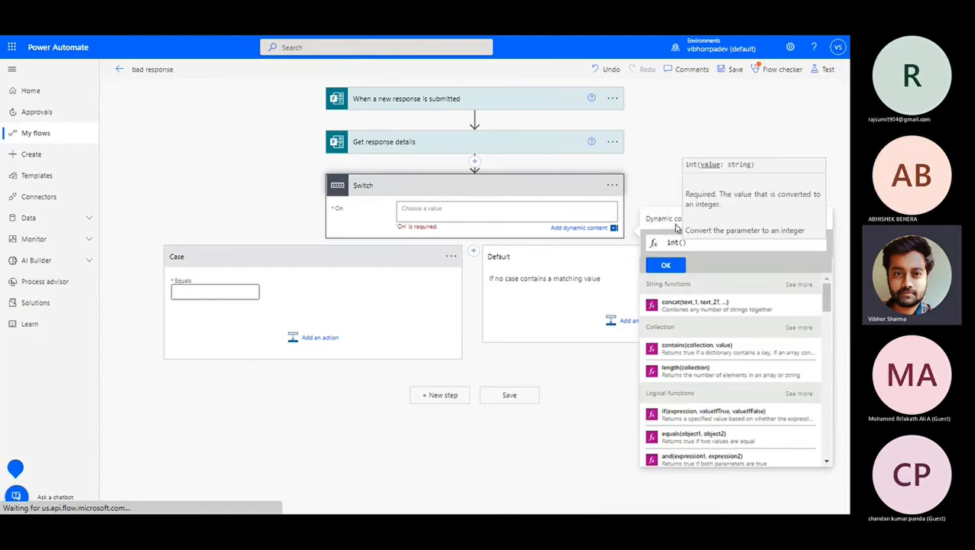
pyautogui.click(675, 222)
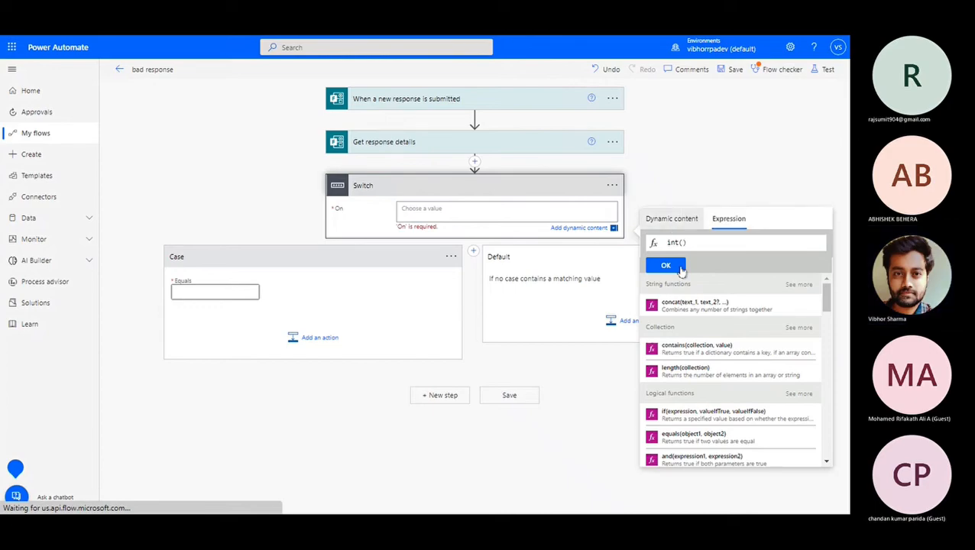
pyautogui.click(688, 350)
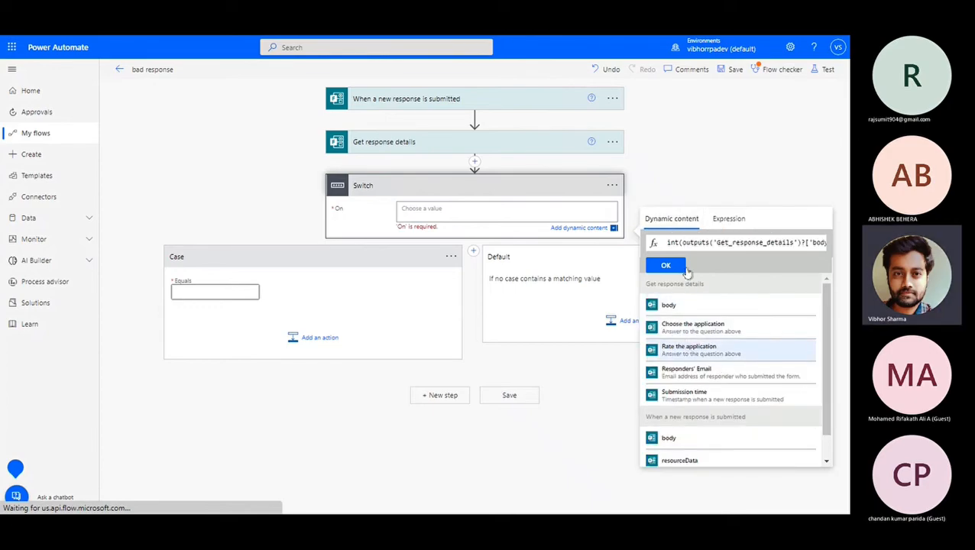
pyautogui.click(663, 264)
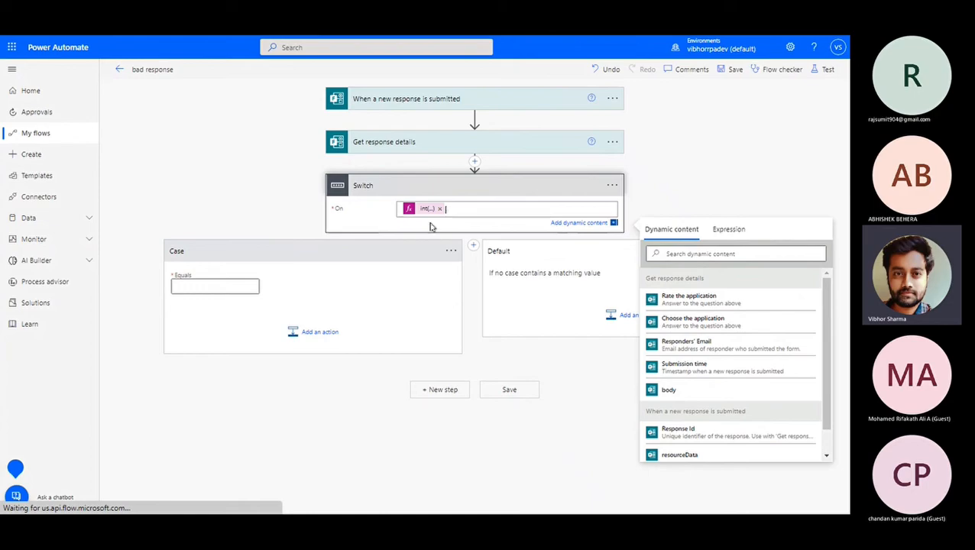
pyautogui.click(220, 286)
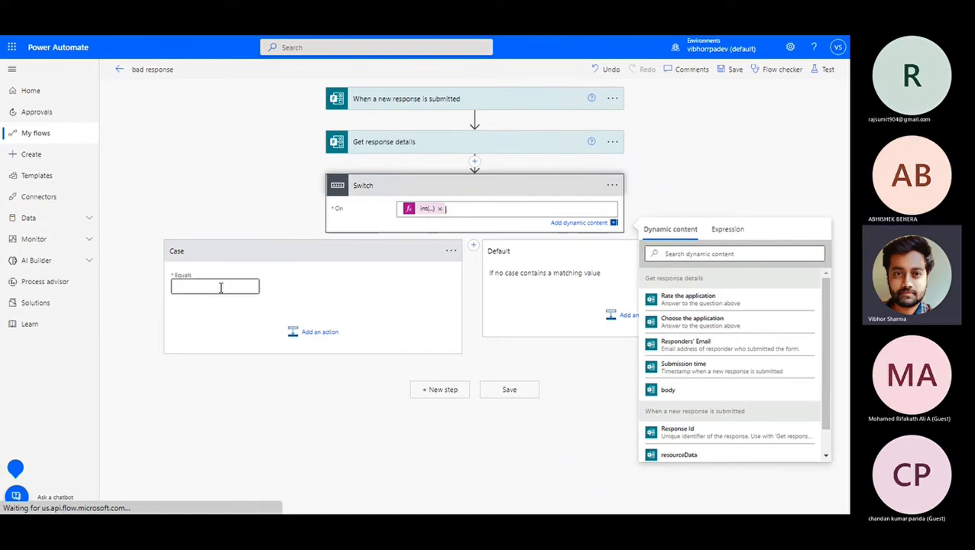
pyautogui.write('1')
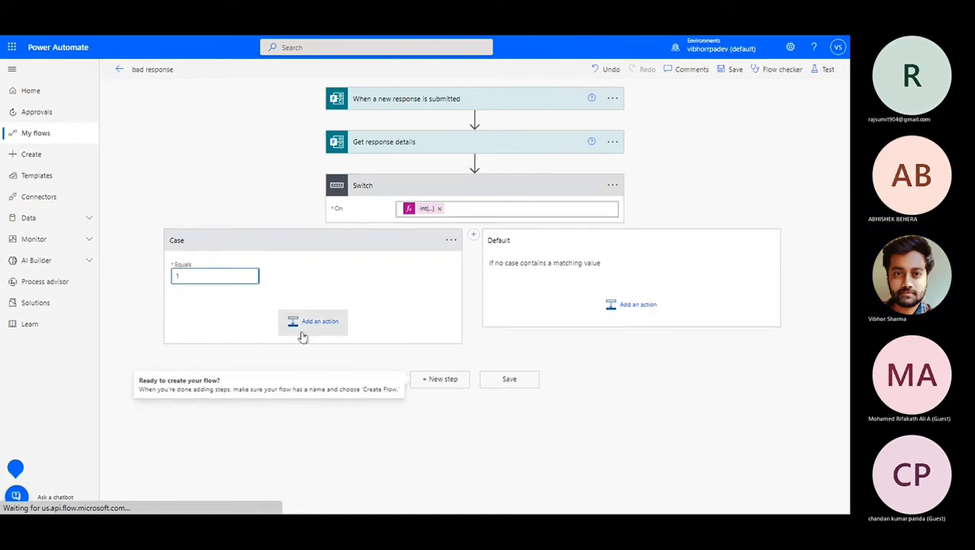
# Add a Send an email (V2) action to Case 1 addressed to the chosen recipient.
pyautogui.click(303, 334)
pyautogui.write('s')
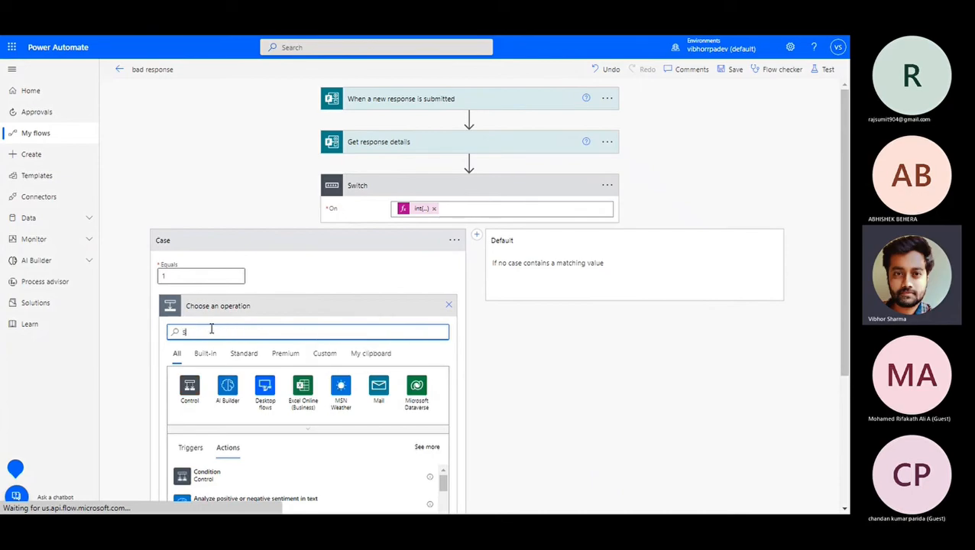
pyautogui.write('end an ema')
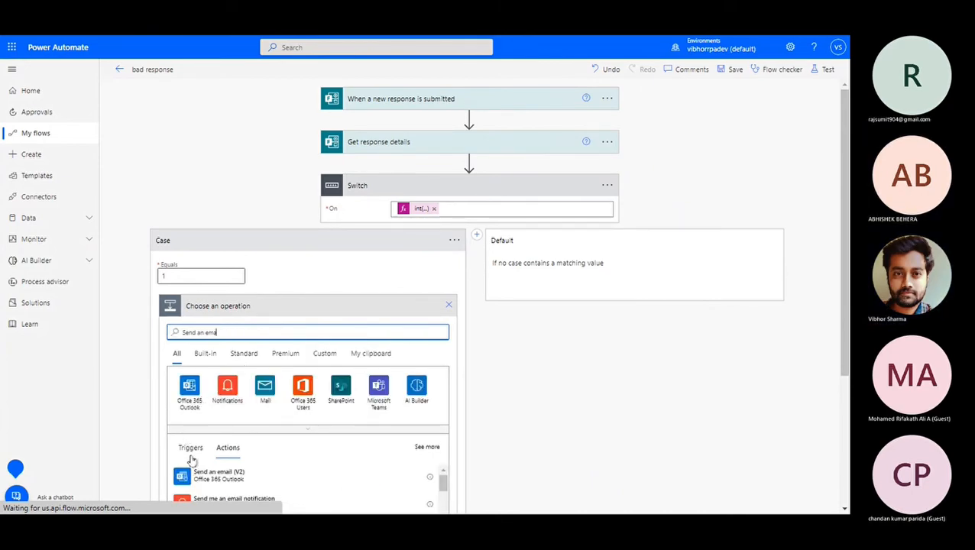
pyautogui.click(206, 473)
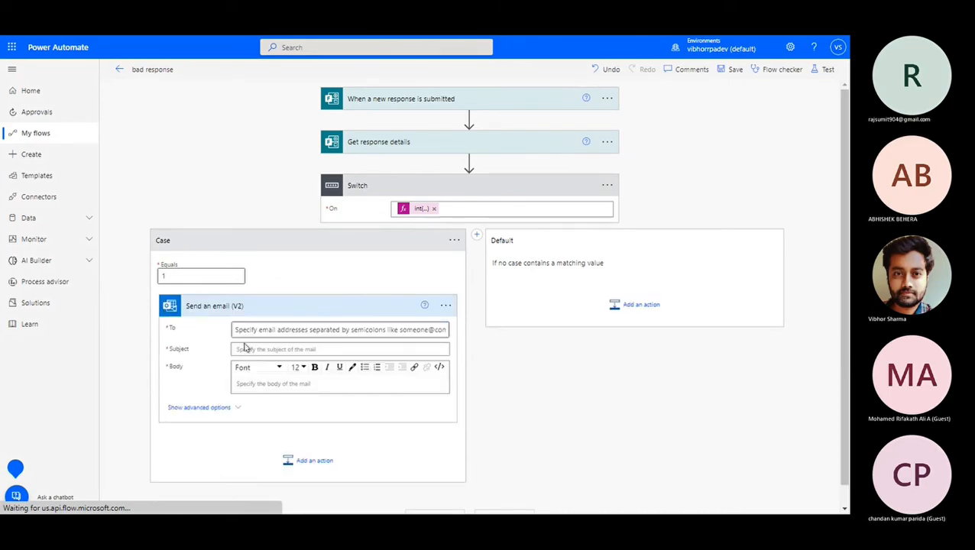
pyautogui.click(292, 334)
pyautogui.write('Vibh')
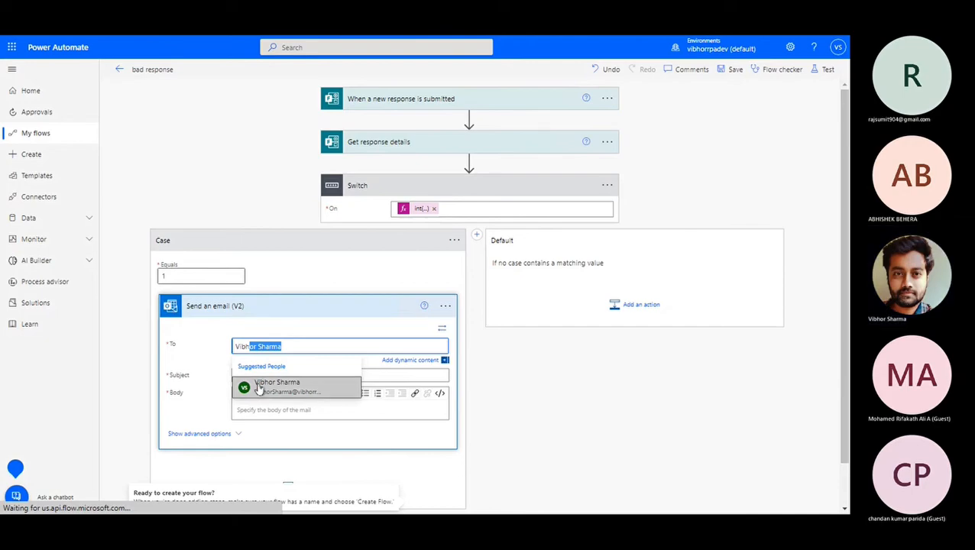
pyautogui.click(258, 386)
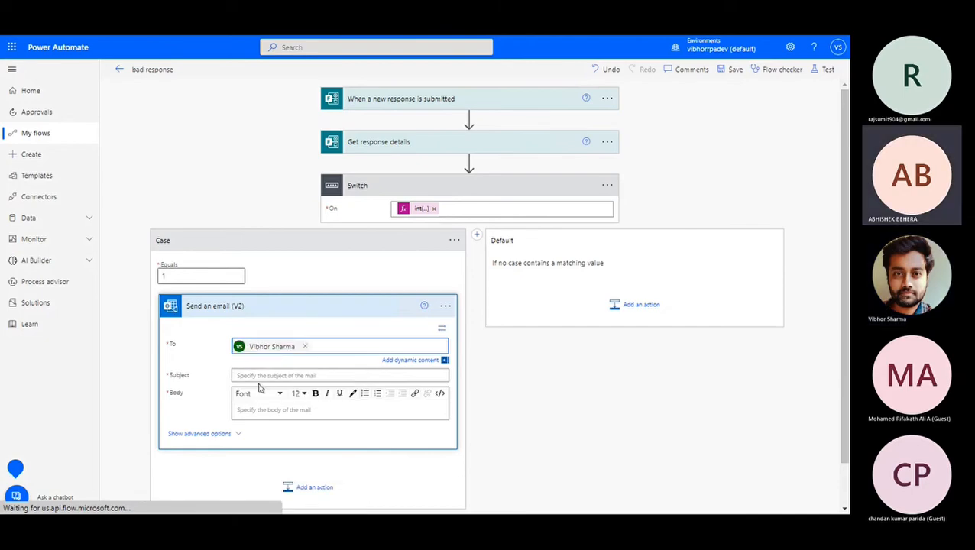
# Set the email subject to 'Raitng is 1' and paste the same text into the body.
pyautogui.click(295, 375)
pyautogui.write('Raitng is 1')
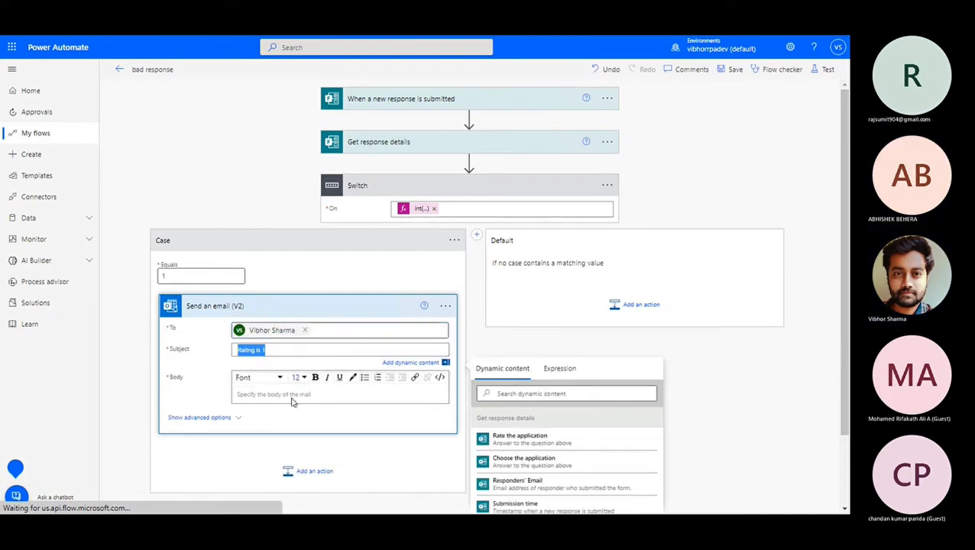
pyautogui.click(299, 397)
pyautogui.click(300, 399)
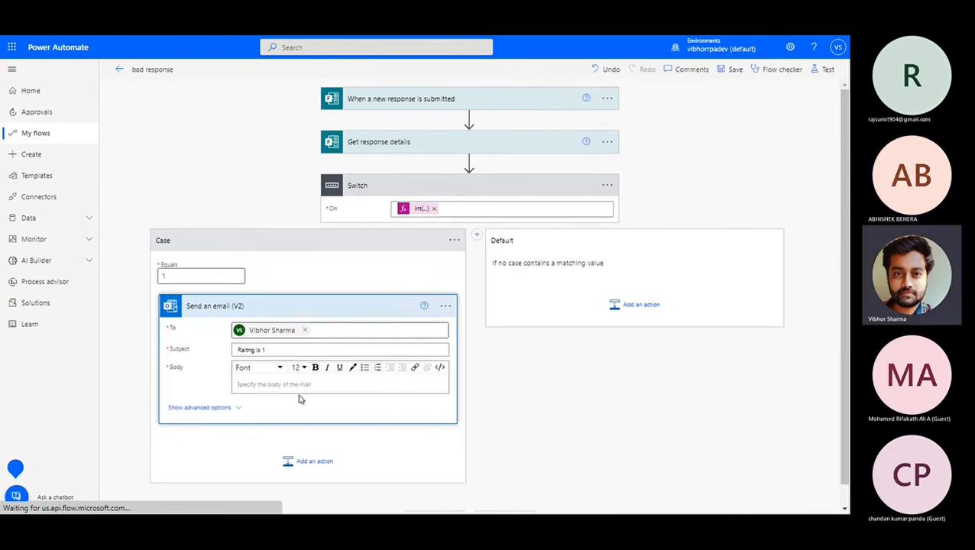
pyautogui.write('Raitng is 1')
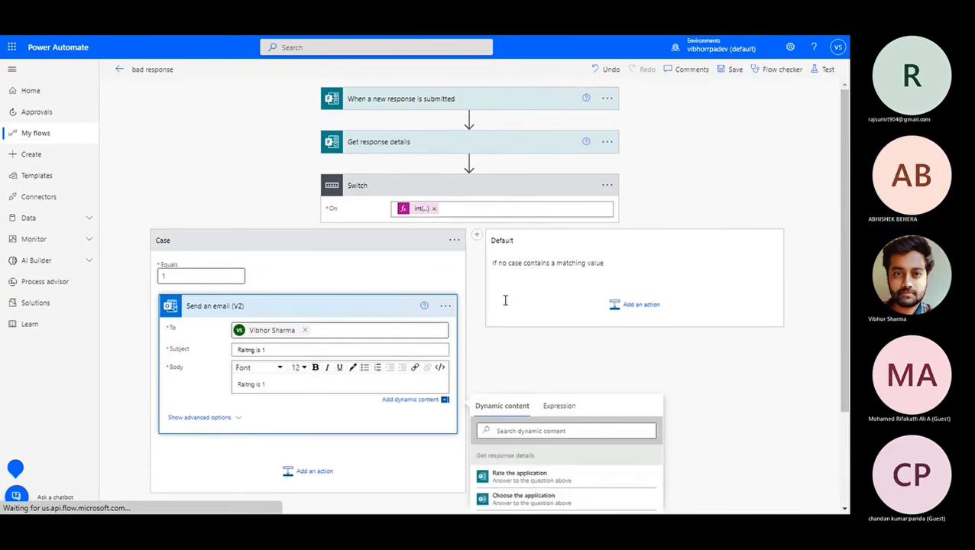
# Add a second Switch case that matches the value 2.
pyautogui.click(475, 240)
pyautogui.click(475, 276)
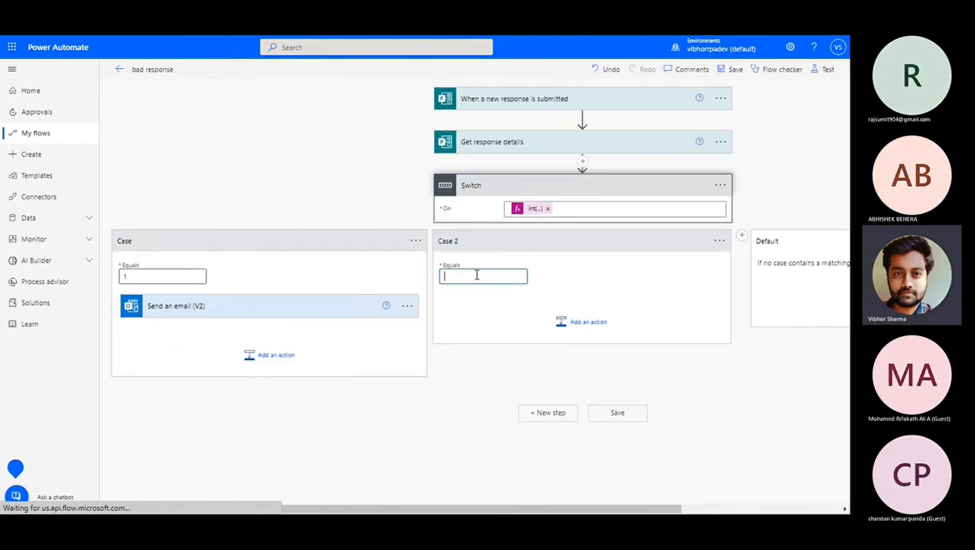
pyautogui.write('2')
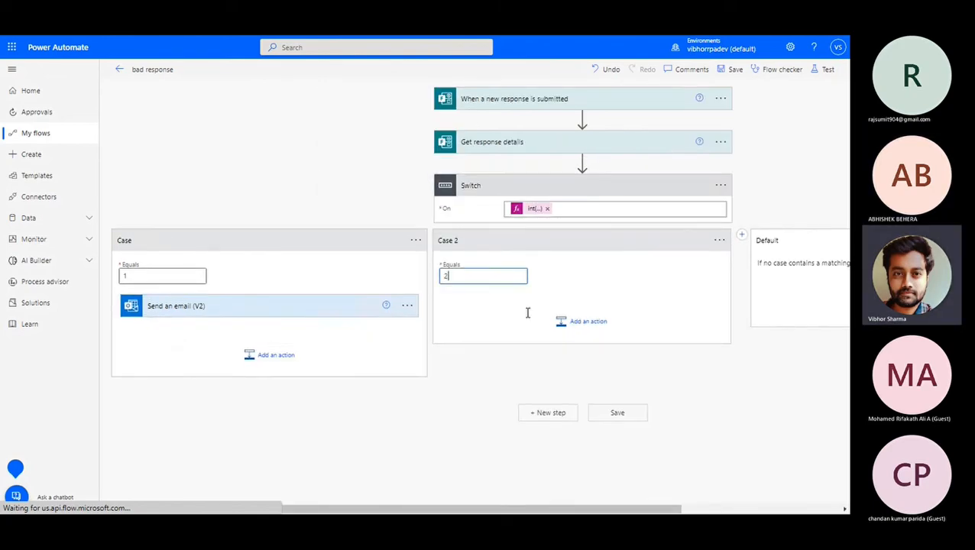
# In Case 2, add Teams 'Post message in a chat or channel' as a Flow bot chat to the chosen recipient.
pyautogui.click(568, 327)
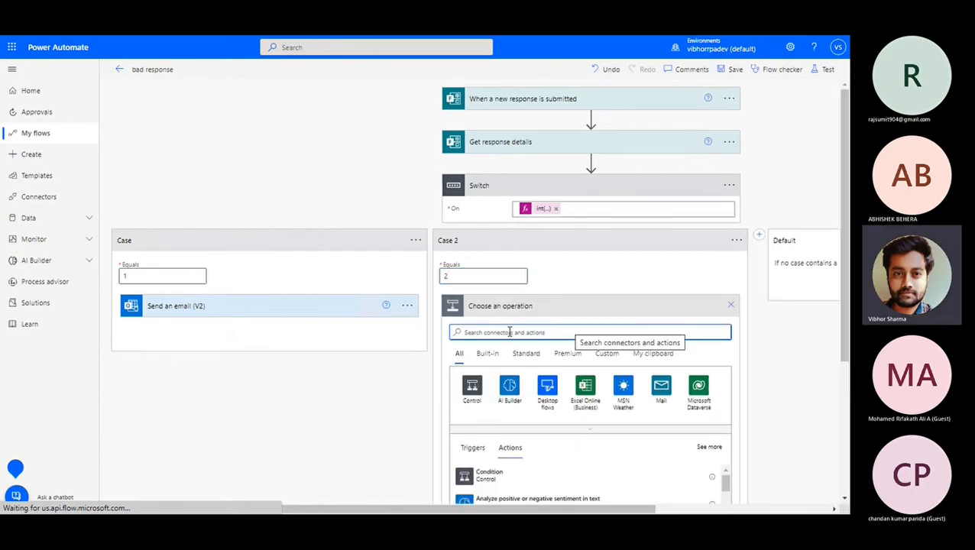
pyautogui.write('s')
pyautogui.write('o')
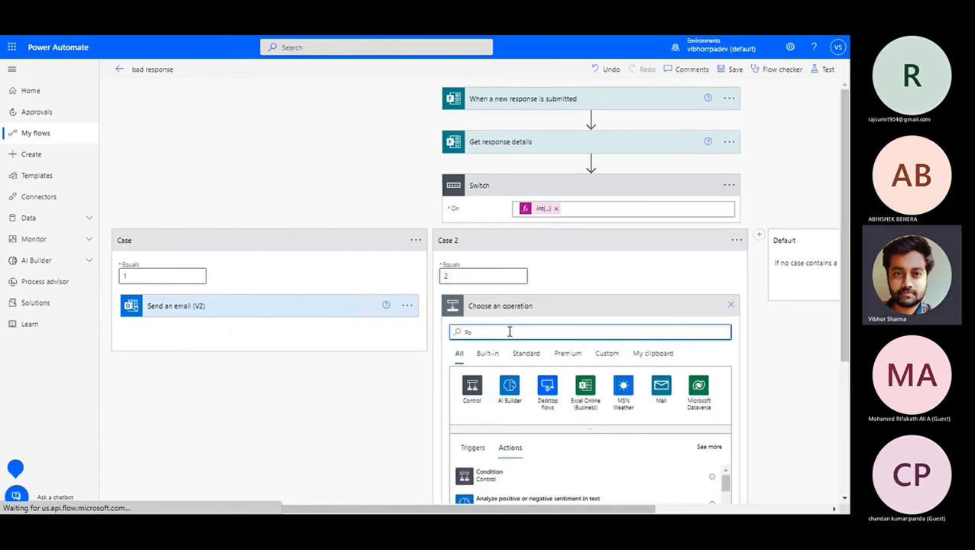
pyautogui.write('st a c')
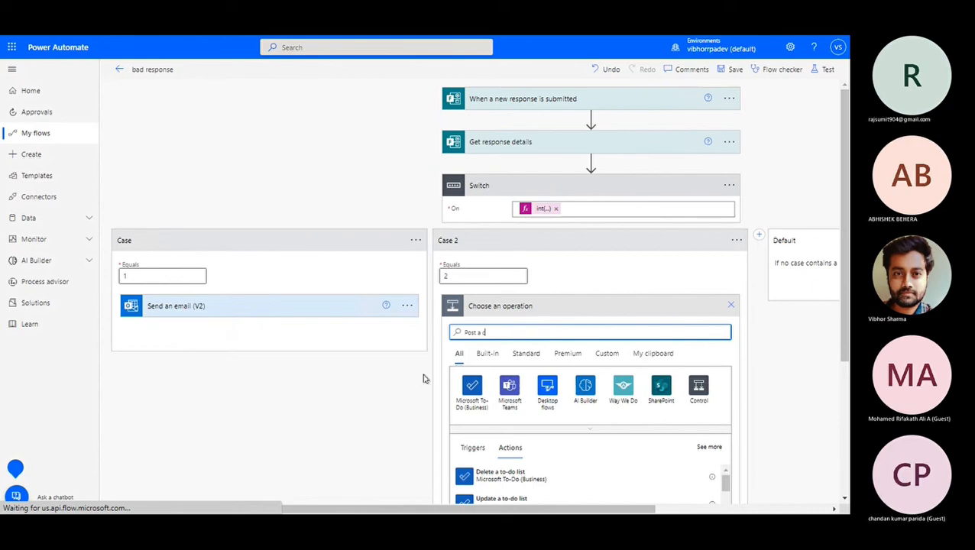
pyautogui.scroll(-3, 411, 401)
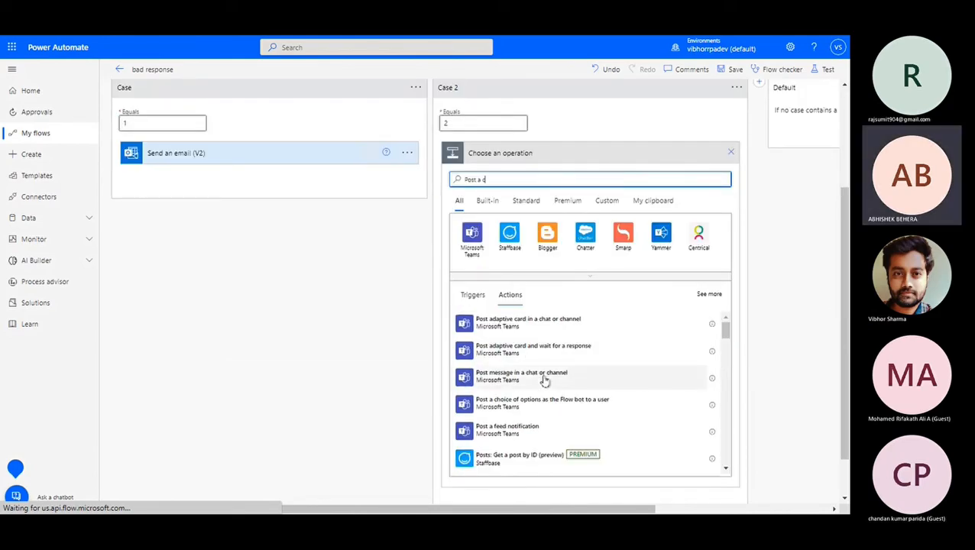
pyautogui.click(540, 379)
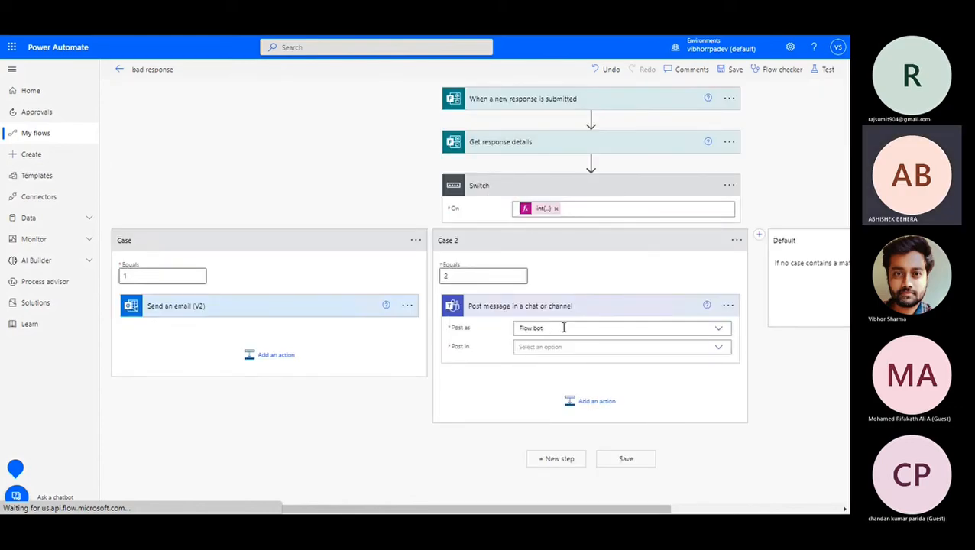
pyautogui.click(561, 349)
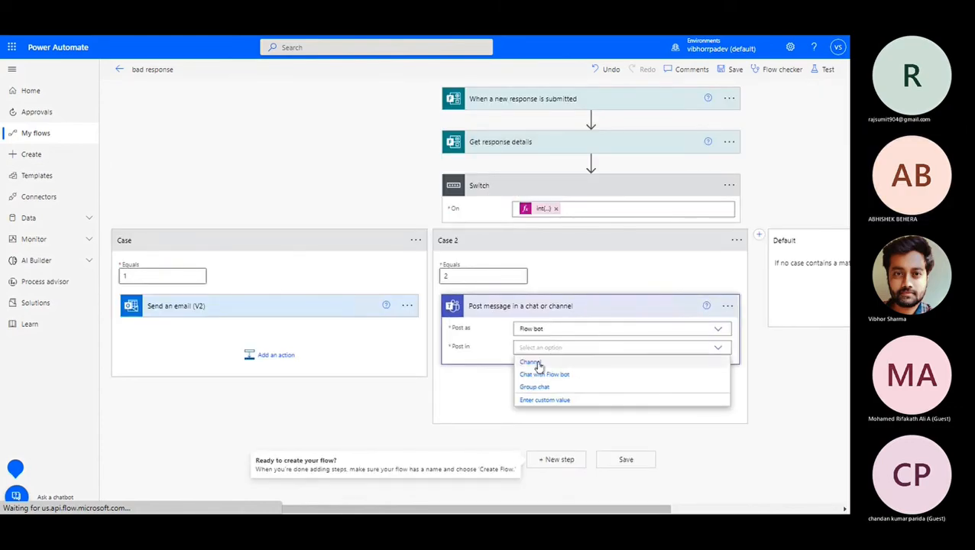
pyautogui.click(542, 375)
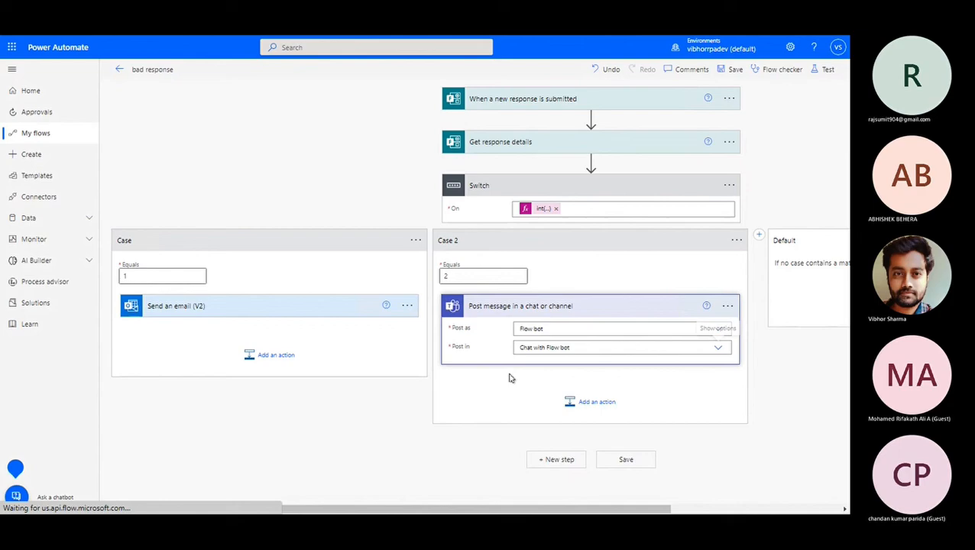
pyautogui.click(553, 370)
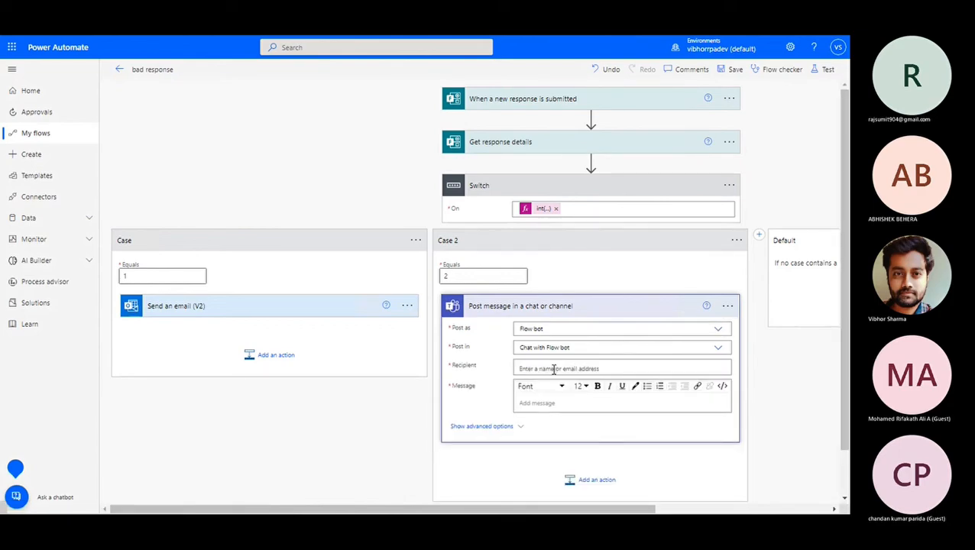
pyautogui.write('vibh')
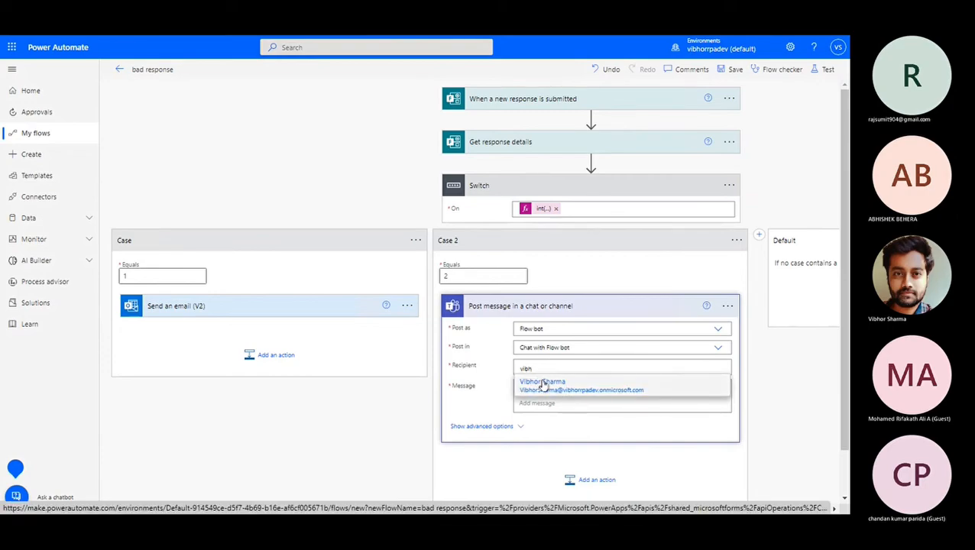
pyautogui.click(544, 382)
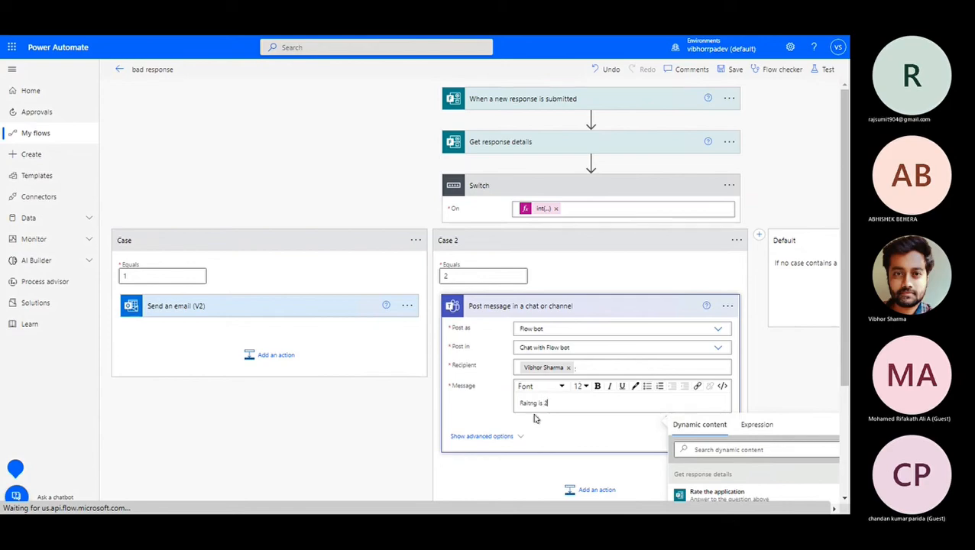
# Add Case 3 to the Switch with Equals set to 3, collapsing the first two cases.
pyautogui.hotkey('ctrl', '-')
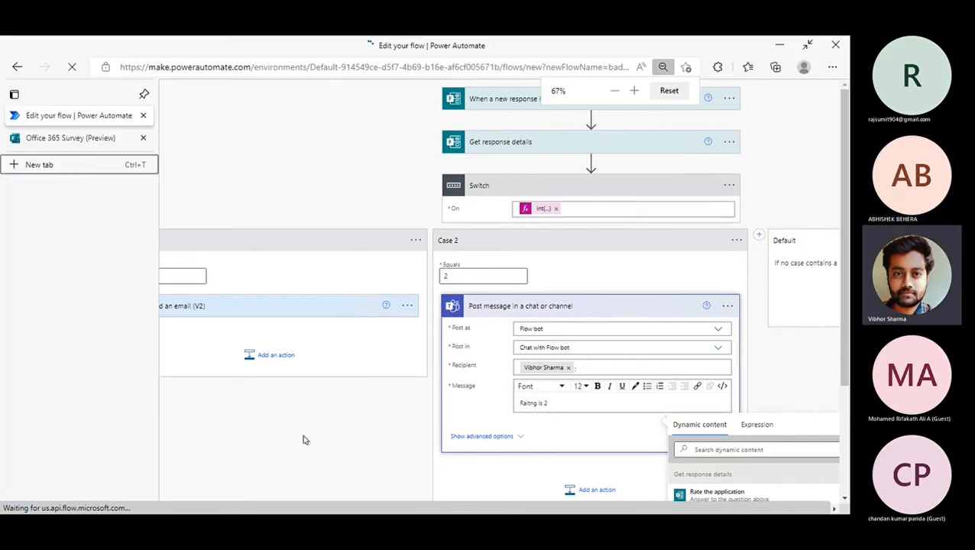
pyautogui.hotkey('ctrl', '-')
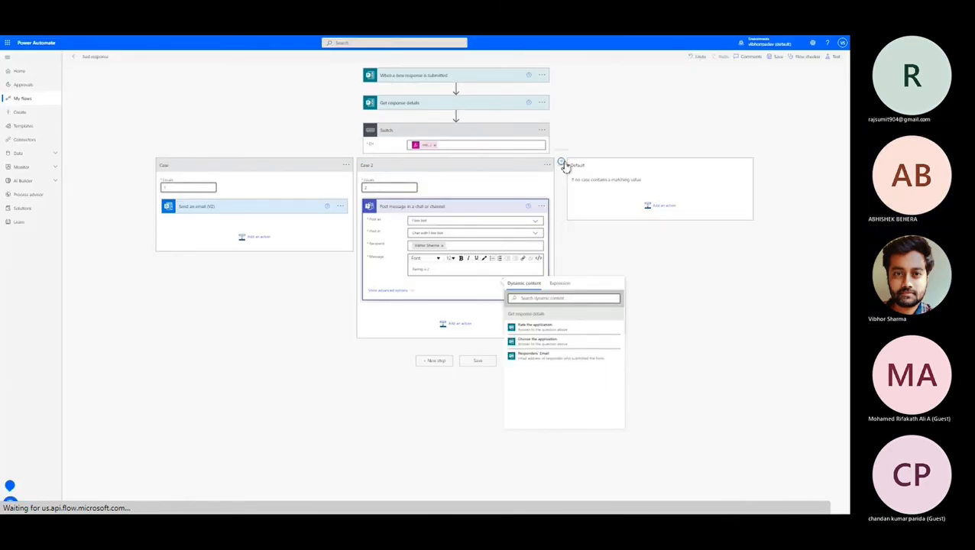
pyautogui.click(562, 164)
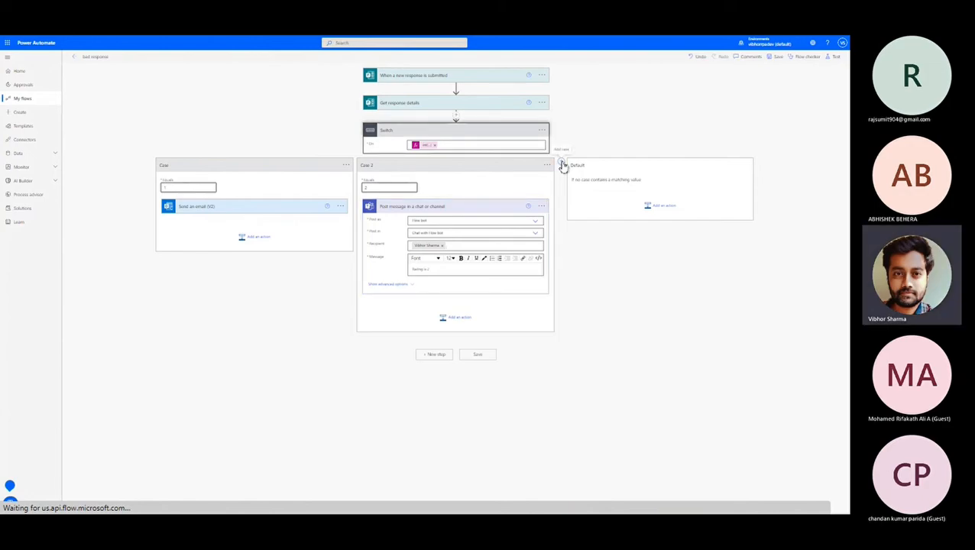
pyautogui.click(562, 164)
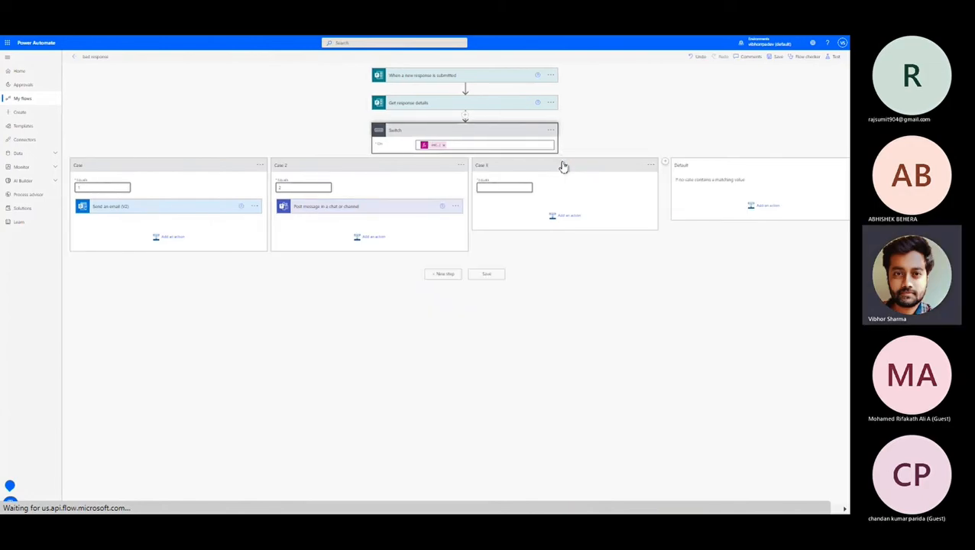
pyautogui.click(350, 169)
pyautogui.click(183, 168)
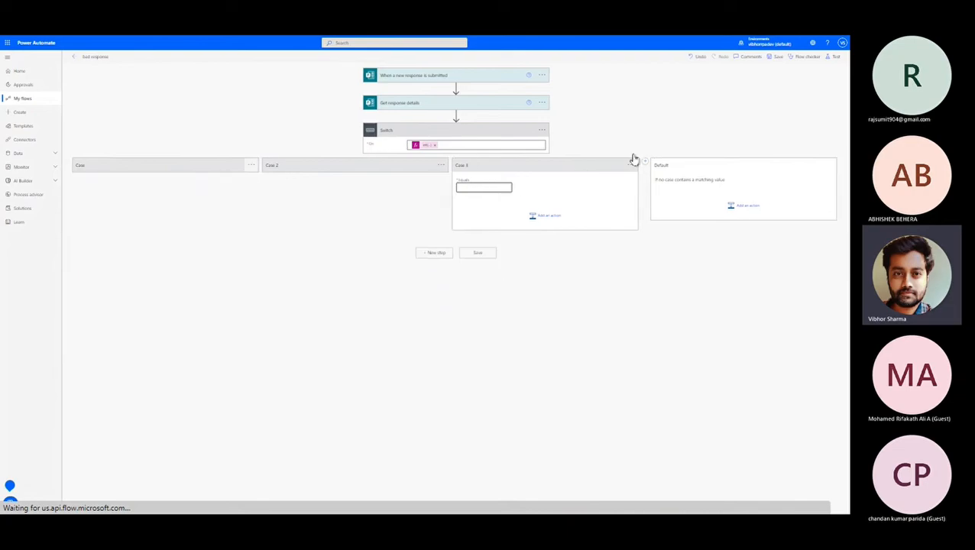
pyautogui.click(481, 187)
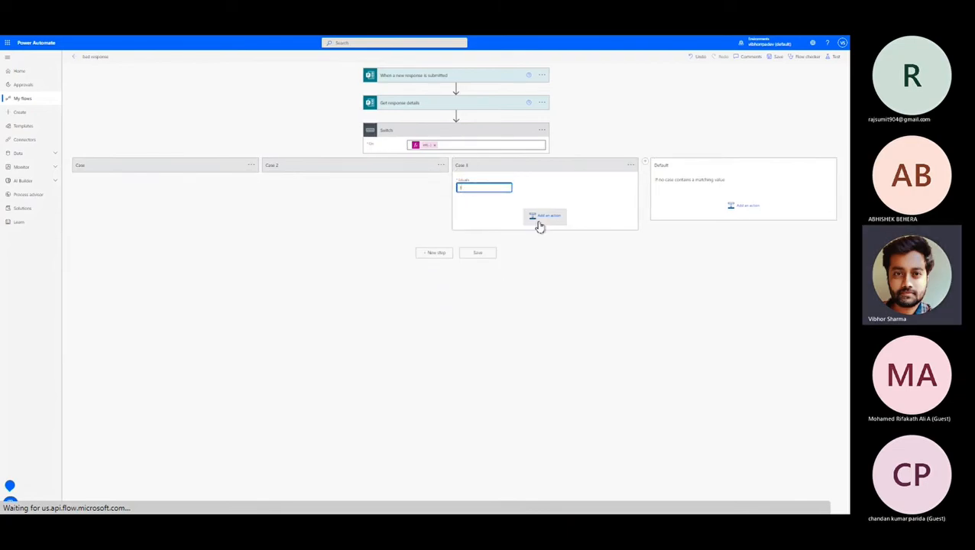
pyautogui.write('3')
pyautogui.hotkey('ctrl', '+')
pyautogui.hotkey('ctrl', '+')
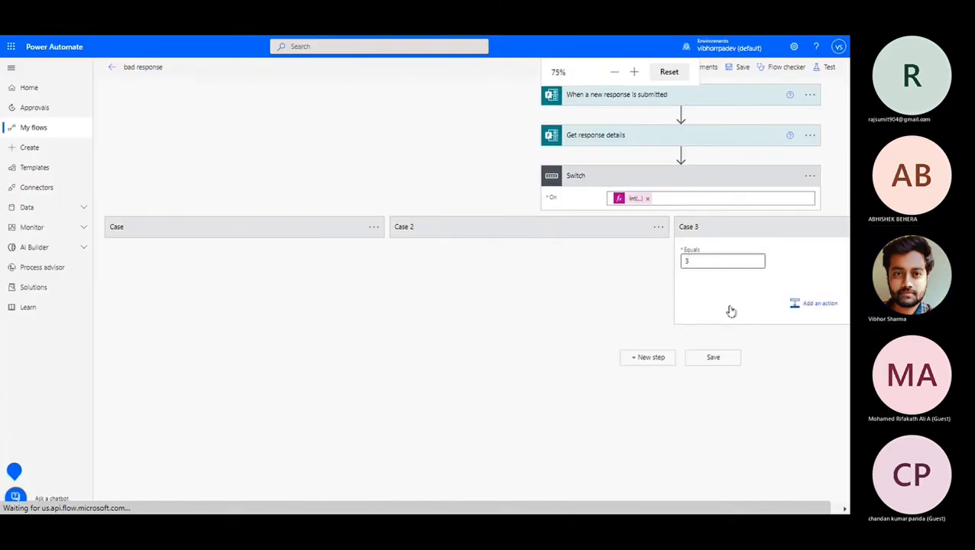
pyautogui.click(813, 304)
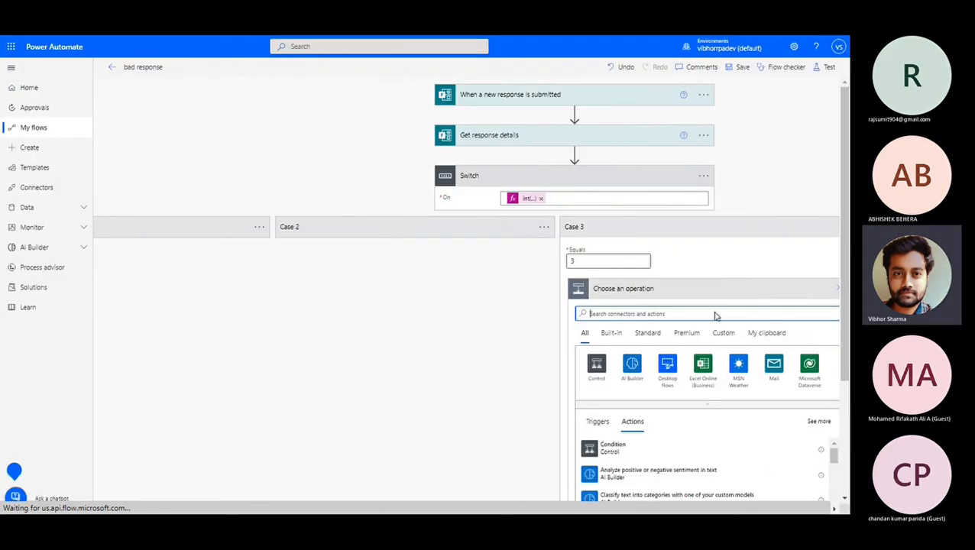
# Add a Gmail email action to Case 3.
pyautogui.write('s')
pyautogui.write('mail')
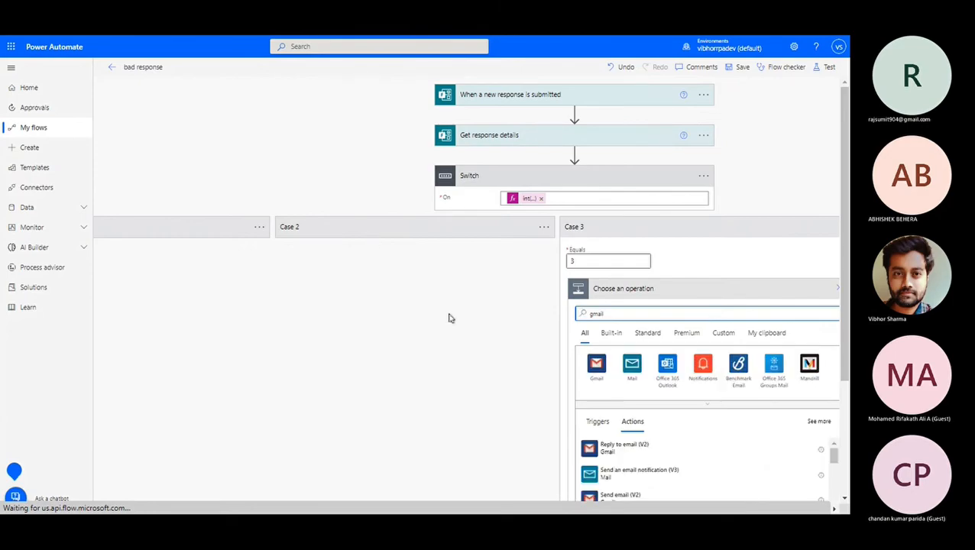
pyautogui.scroll(-1, 535, 359)
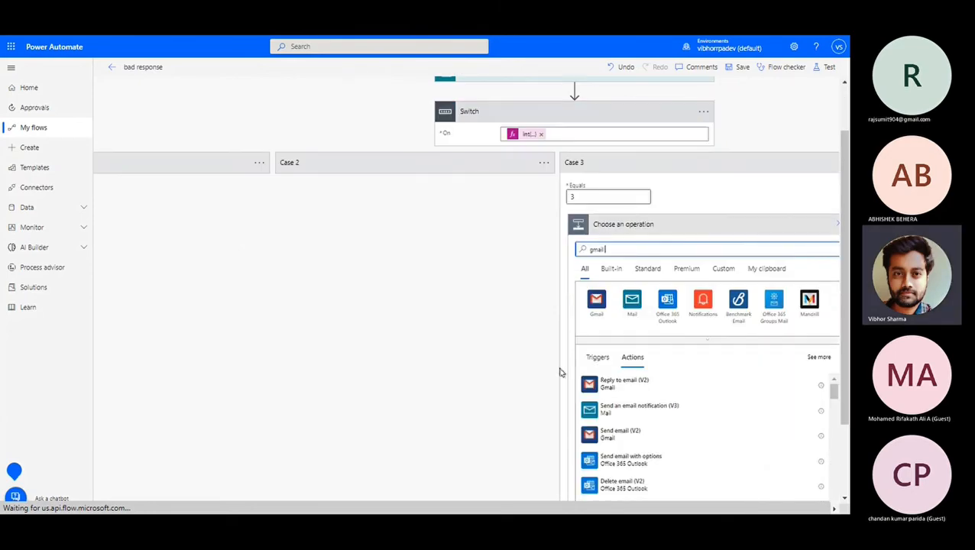
pyautogui.click(596, 299)
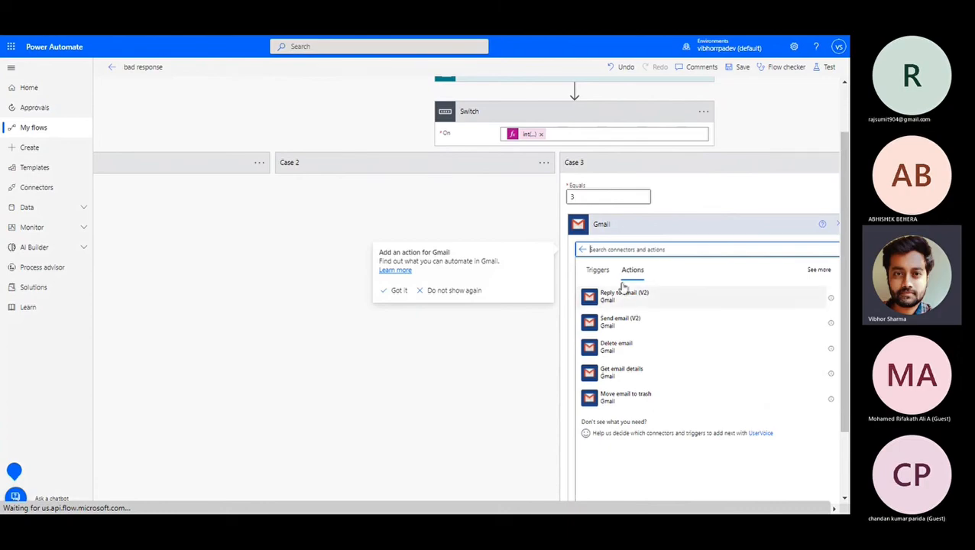
pyautogui.click(644, 323)
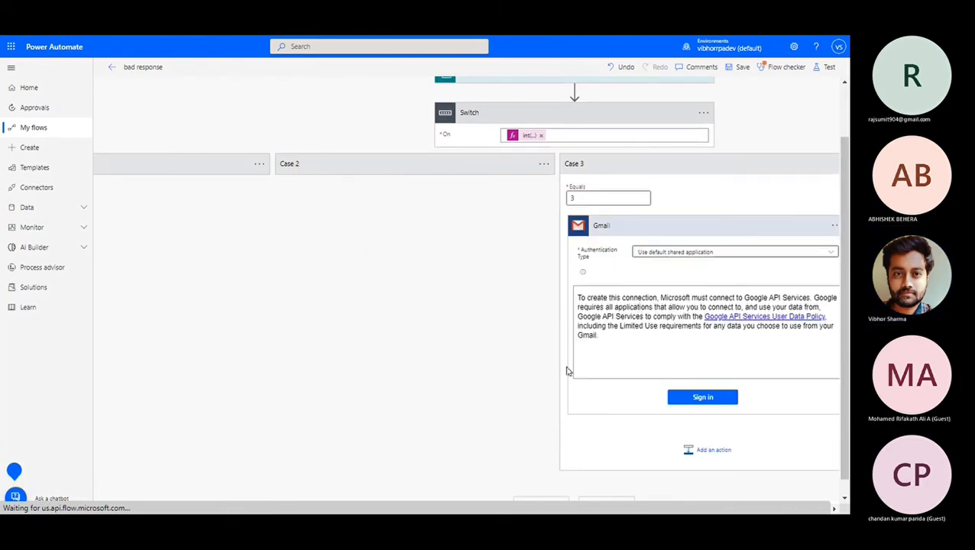
# Expand the first case and Case 2 again, leaving Case 3's options unchanged.
pyautogui.hotkey('ctrl', '-')
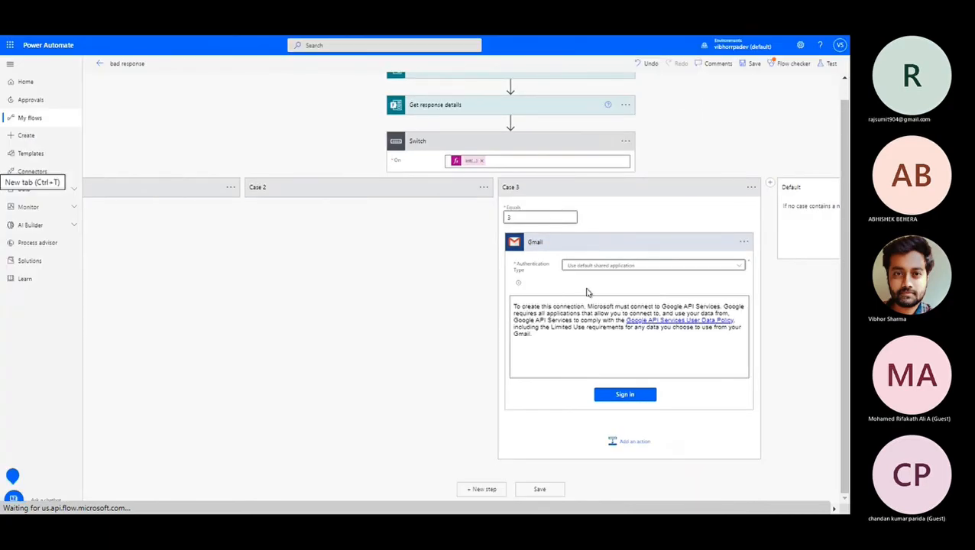
pyautogui.click(353, 197)
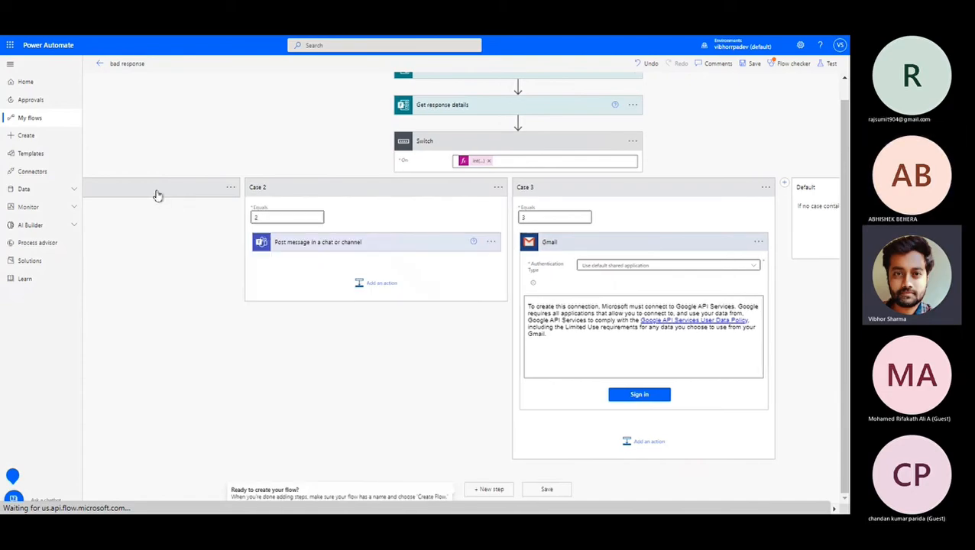
pyautogui.click(156, 196)
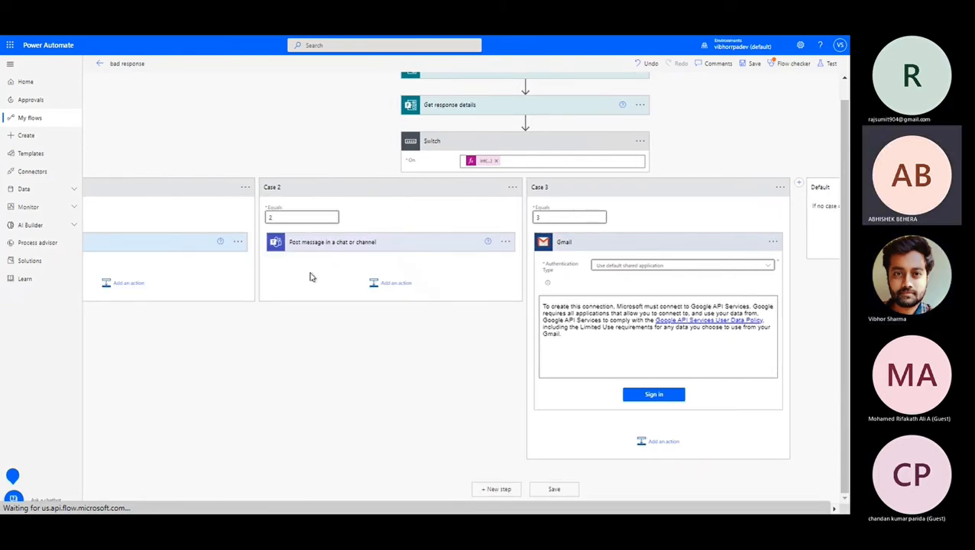
pyautogui.click(773, 188)
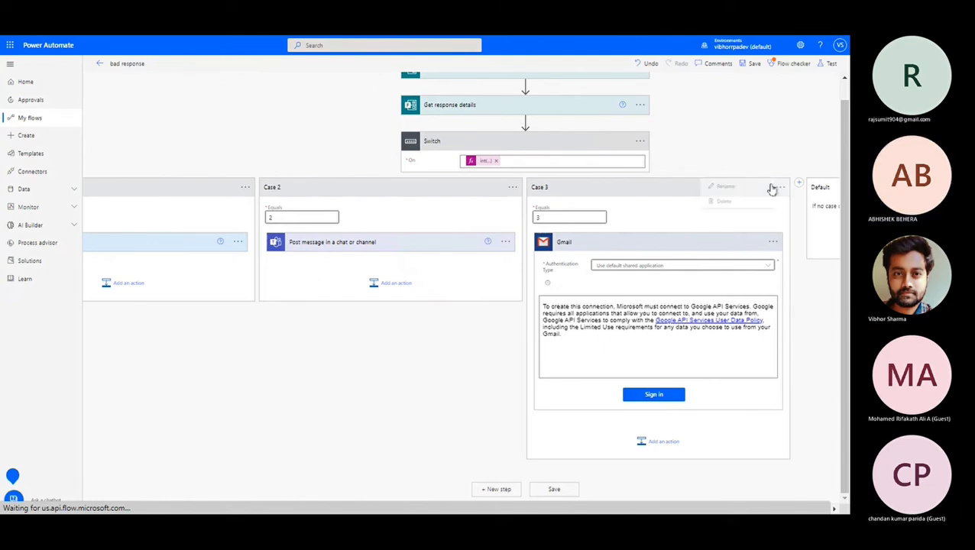
pyautogui.click(647, 218)
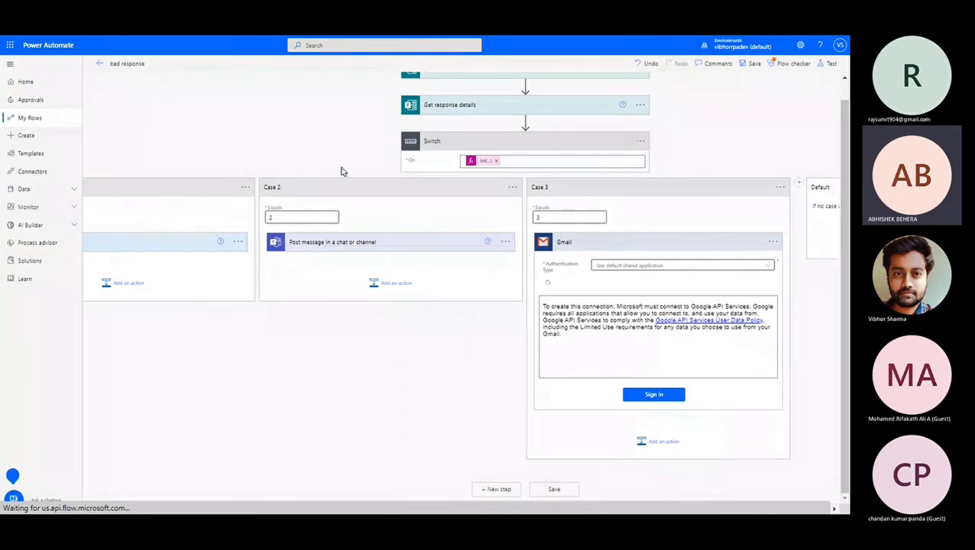
pyautogui.hotkey('ctrl', '-')
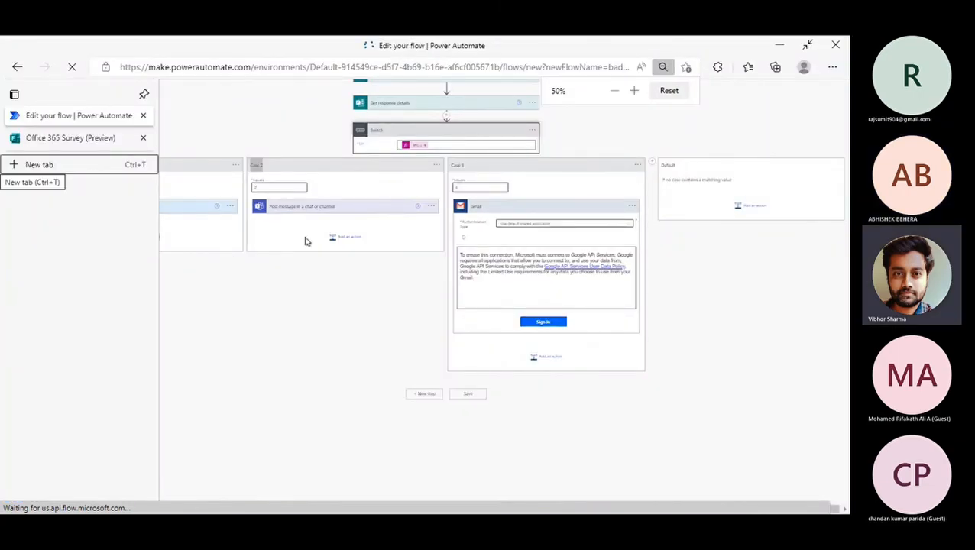
# Review the Case 3 and Default branches, then switch to Microsoft Whiteboard.
pyautogui.hotkey('ctrl', '+')
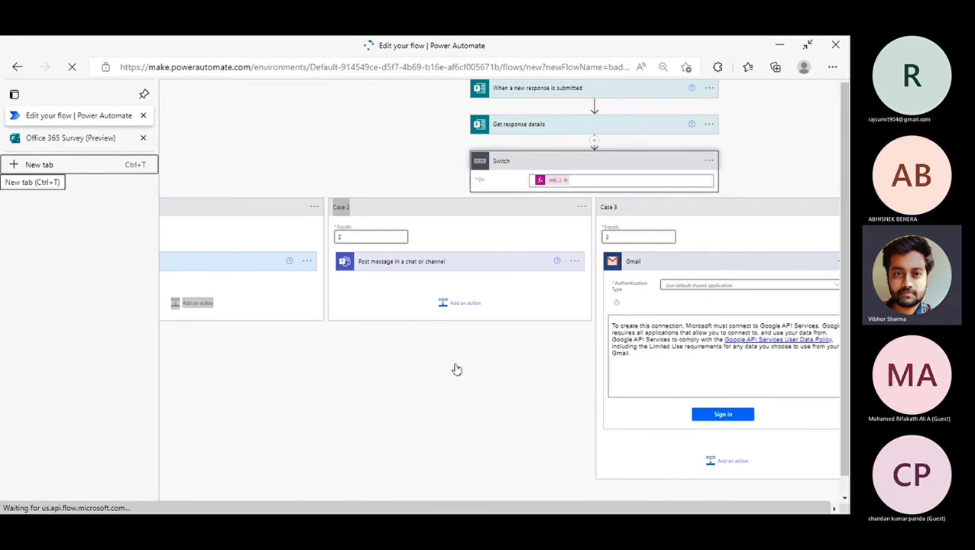
pyautogui.hotkey('ctrl', '-')
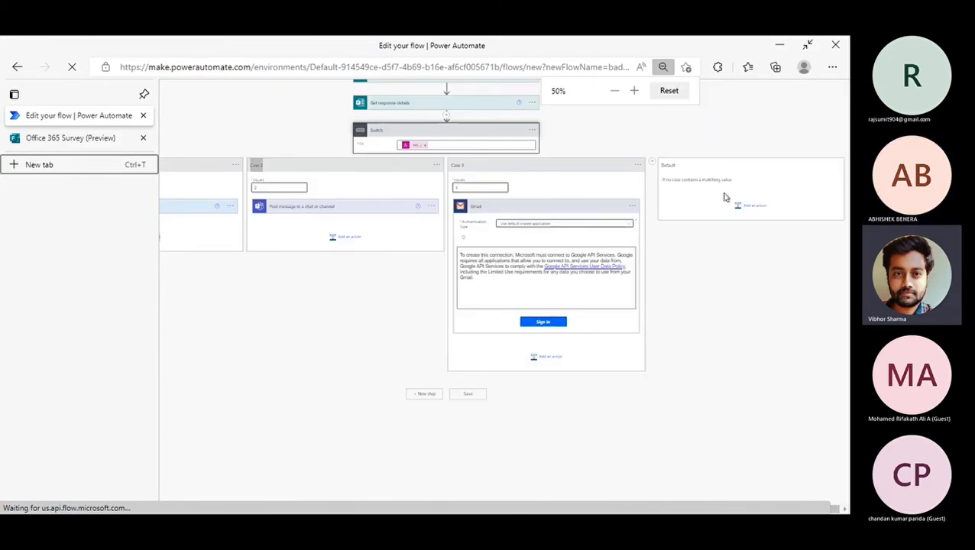
pyautogui.hotkey('ctrl', '+')
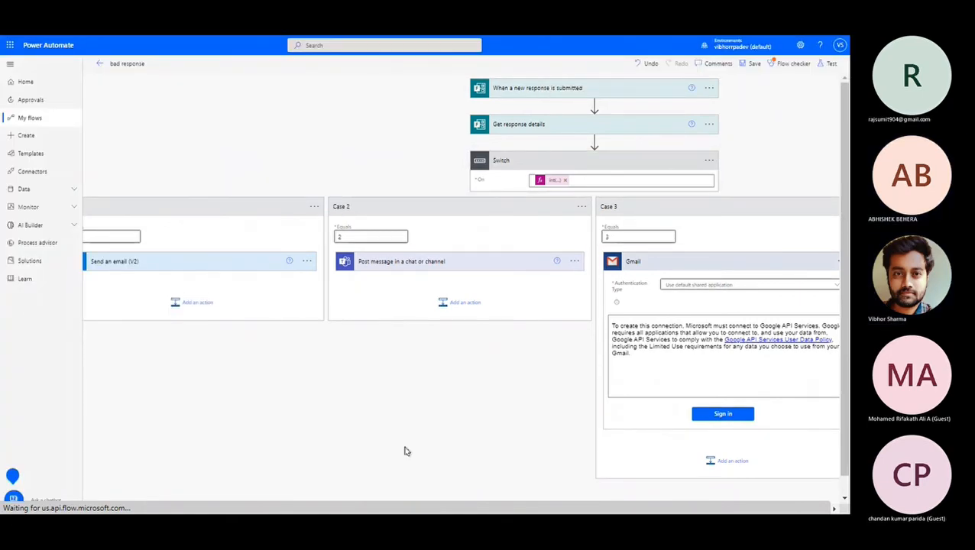
pyautogui.hscroll(4, 405, 451)
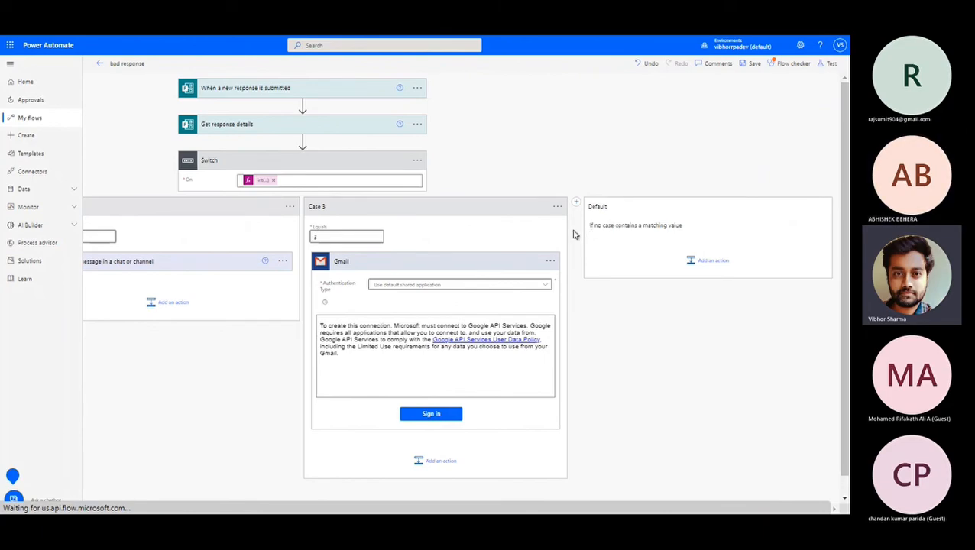
pyautogui.moveTo(579, 231); pyautogui.dragTo(631, 256)
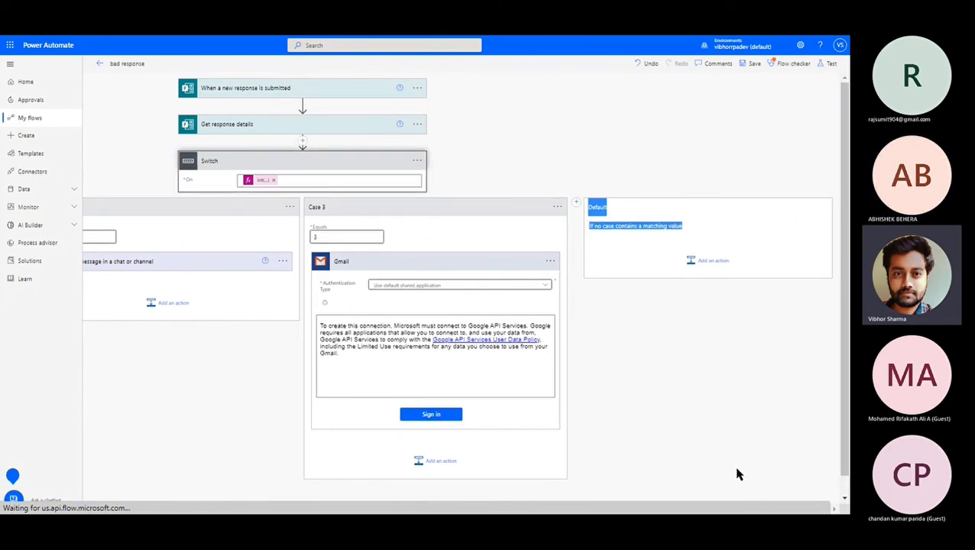
pyautogui.moveTo(739, 41)
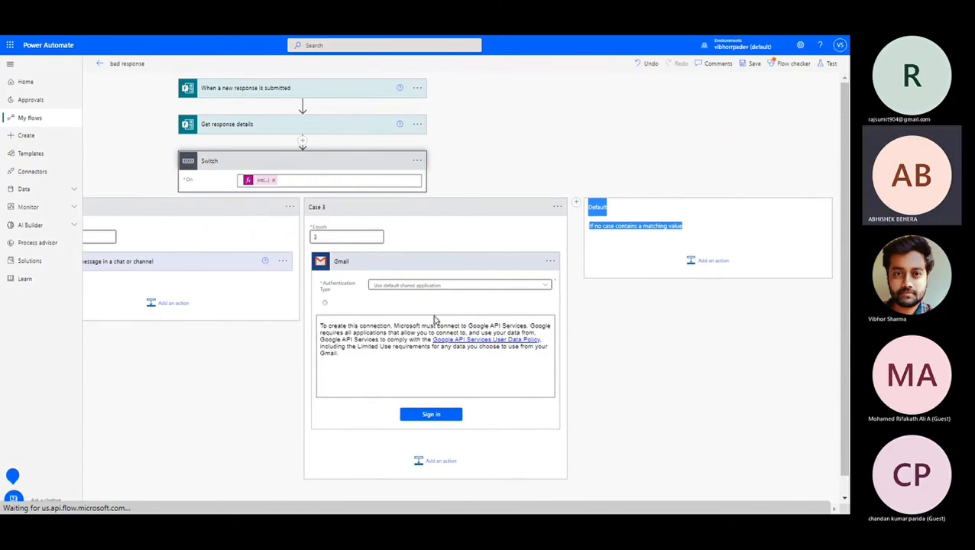
pyautogui.hotkey('alt', 'Tab')
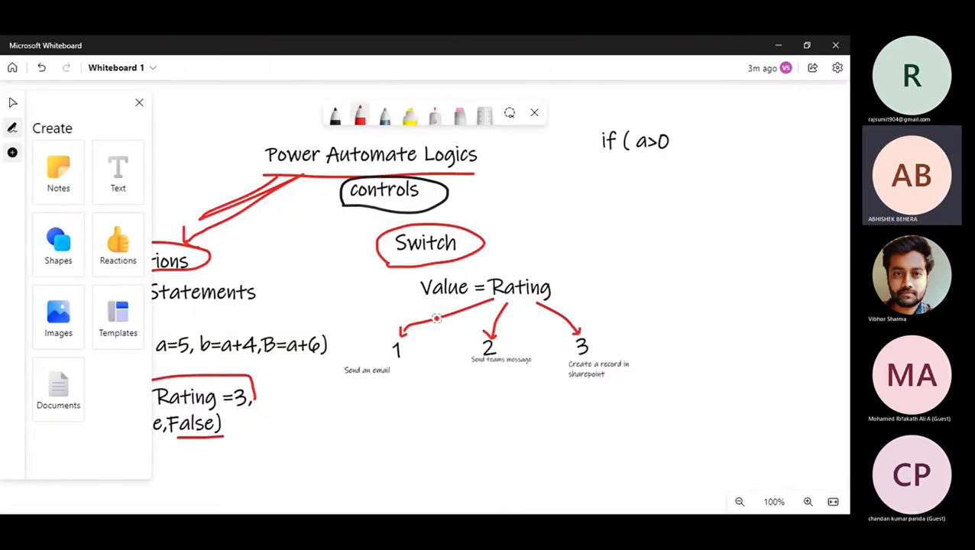
# Zoom over the Conditions and Switch notes, then return to the Power Automate flow.
pyautogui.scroll(-3, 435, 319)
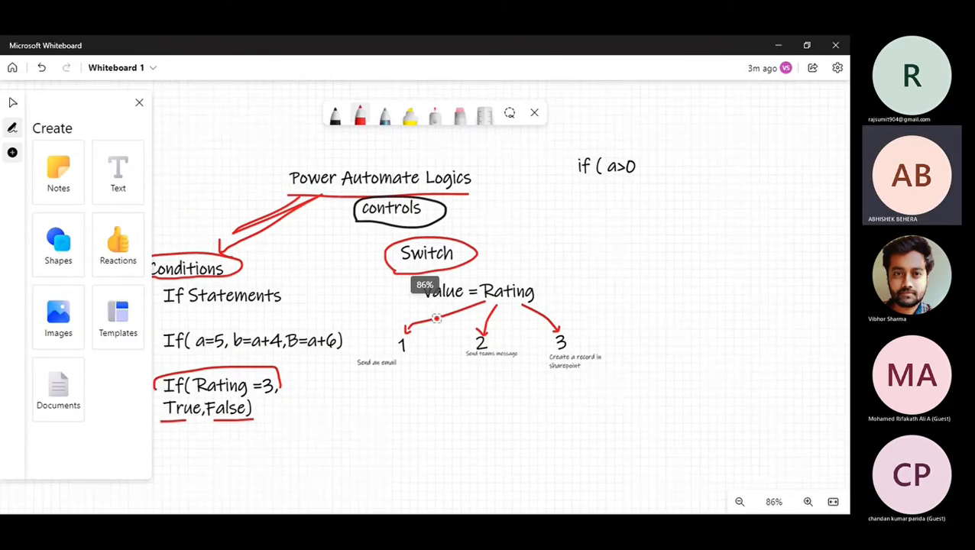
pyautogui.scroll(-3, 435, 318)
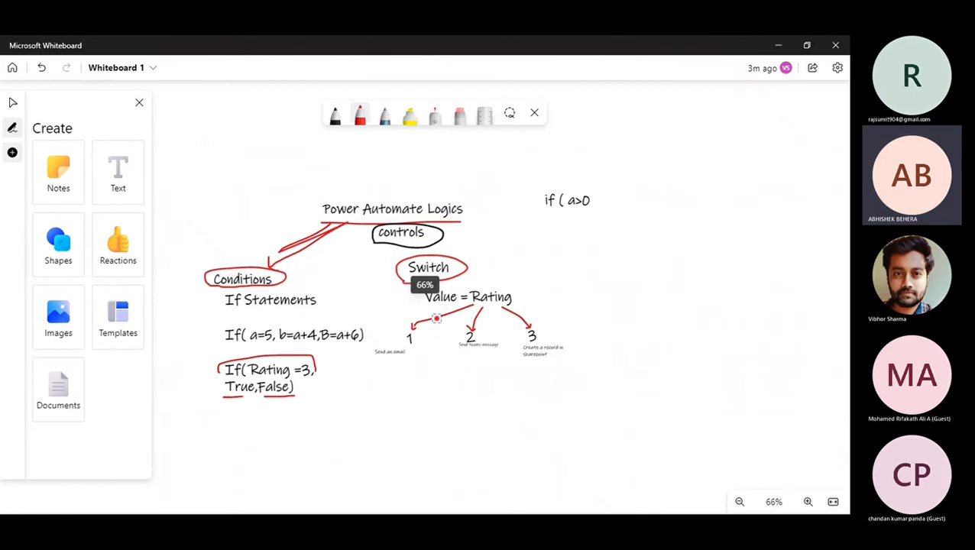
pyautogui.scroll(2, 436, 319)
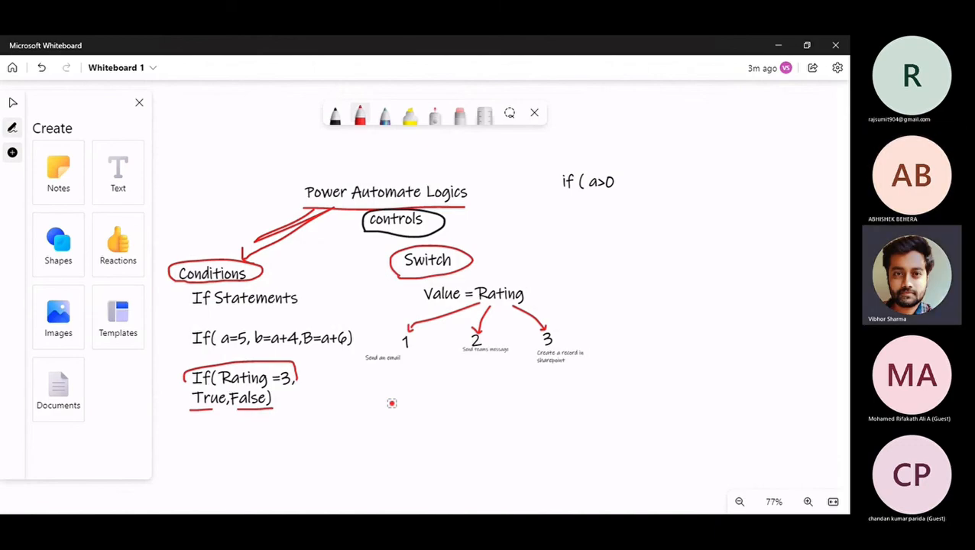
pyautogui.hotkey('alt', 'Tab')
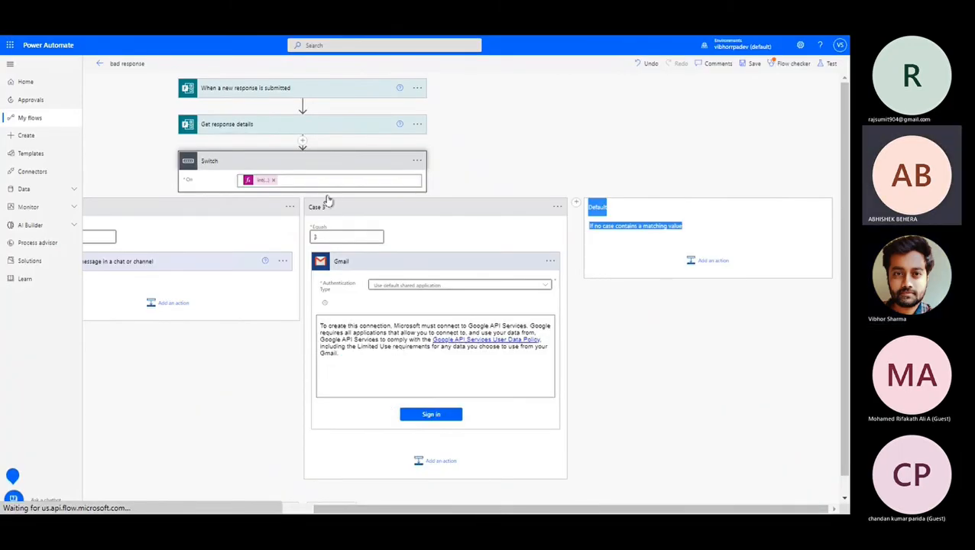
# Insert a Condition above the Switch comparing 'Rate the application' against a value.
pyautogui.click(302, 142)
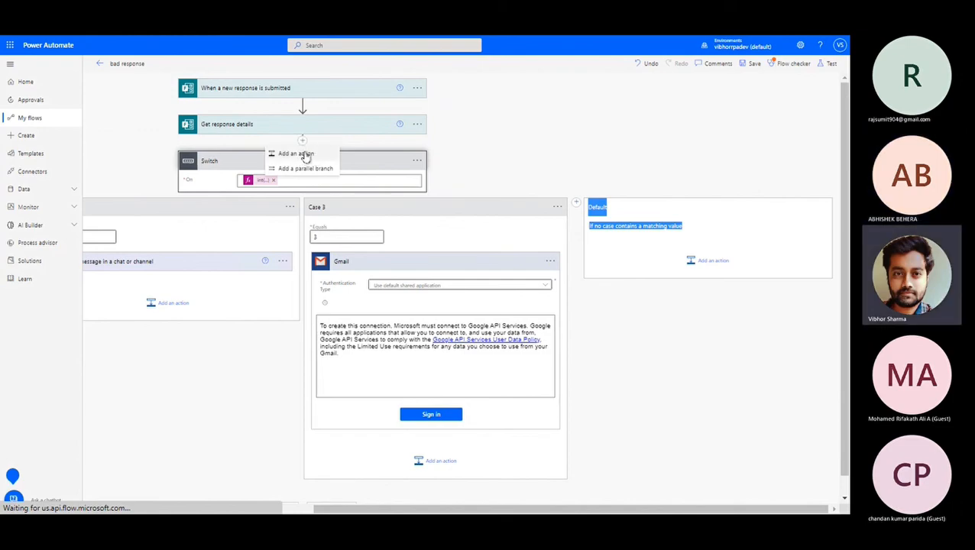
pyautogui.click(309, 154)
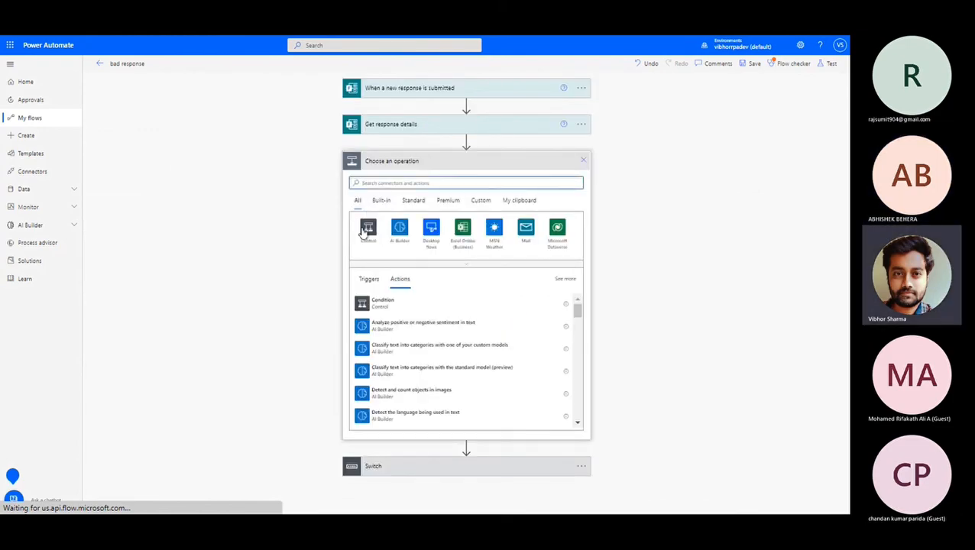
pyautogui.click(366, 229)
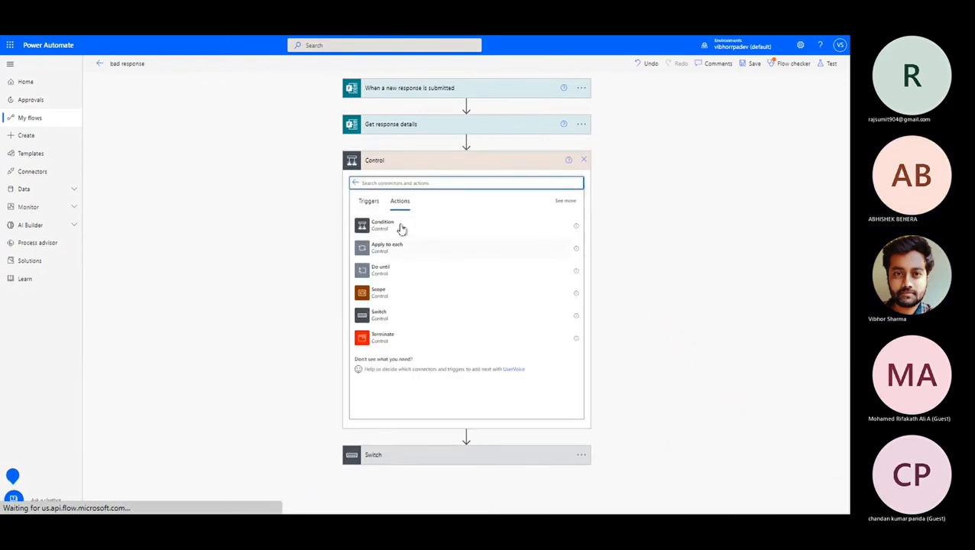
pyautogui.click(400, 228)
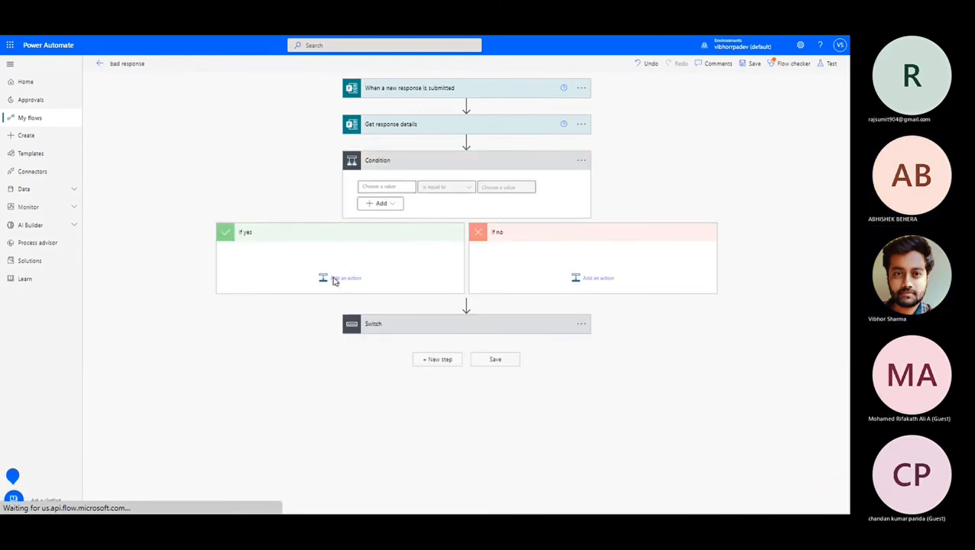
pyautogui.click(396, 187)
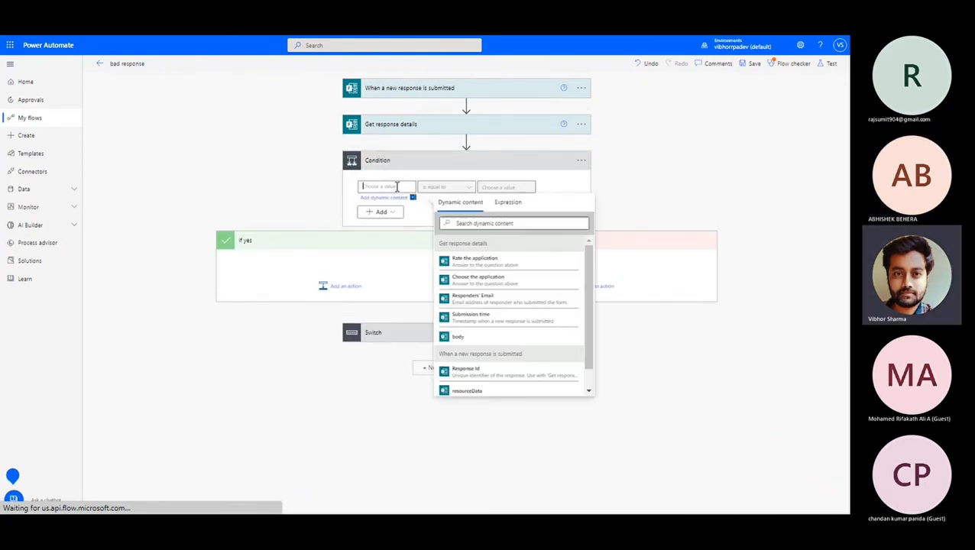
pyautogui.click(487, 262)
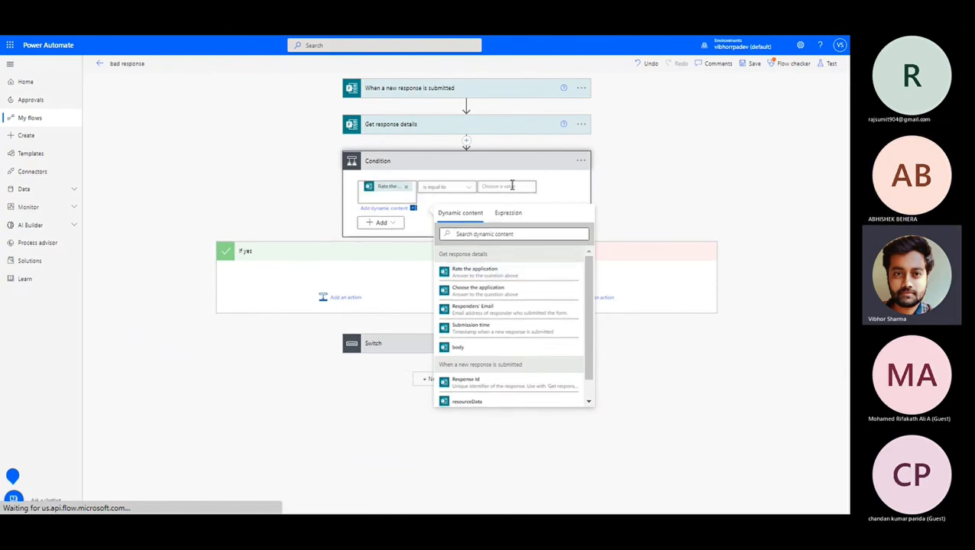
pyautogui.click(512, 186)
# Enter the first row's value, add a second row, and combine the rows with Or.
pyautogui.write('1')
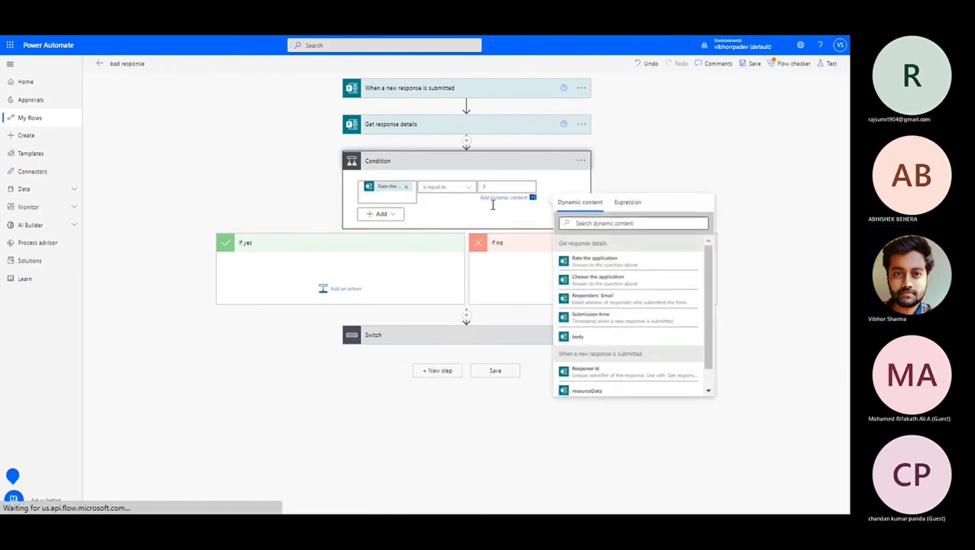
pyautogui.click(391, 216)
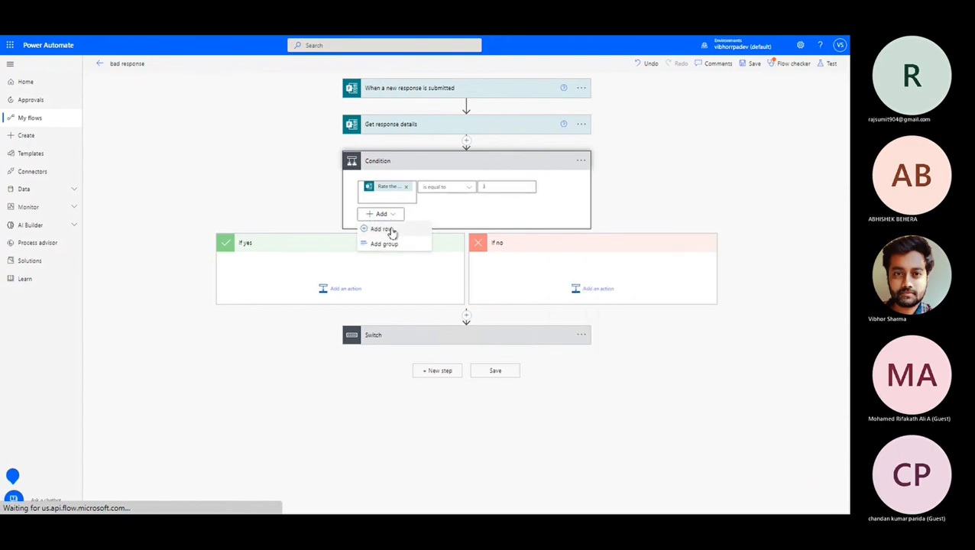
pyautogui.click(389, 230)
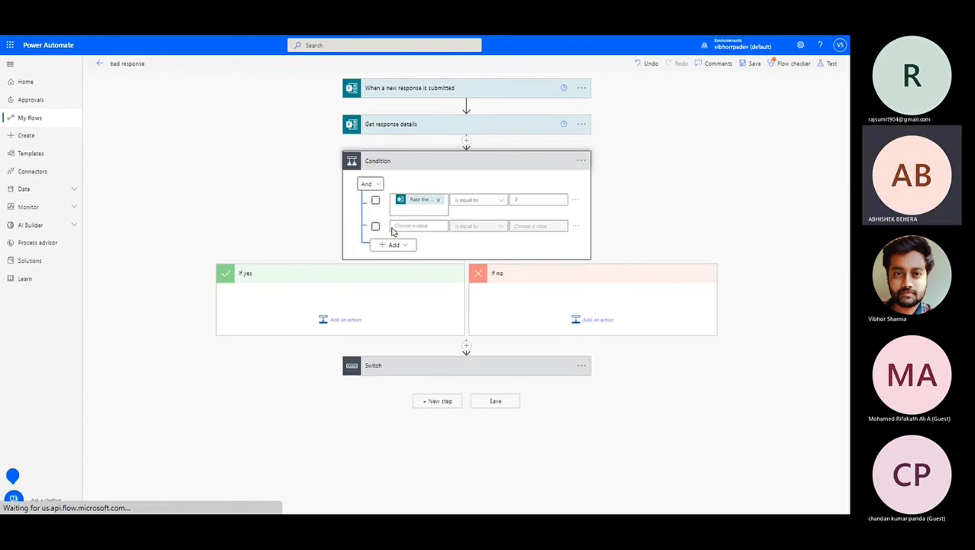
pyautogui.click(370, 184)
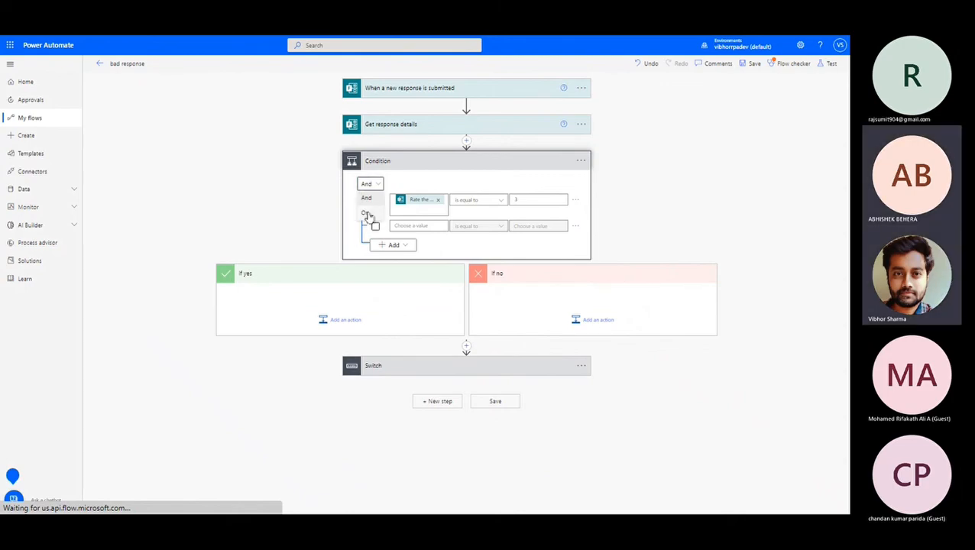
pyautogui.click(368, 216)
# Set the second row to 'Rate the application' equal to 4 and tick both rows.
pyautogui.click(418, 225)
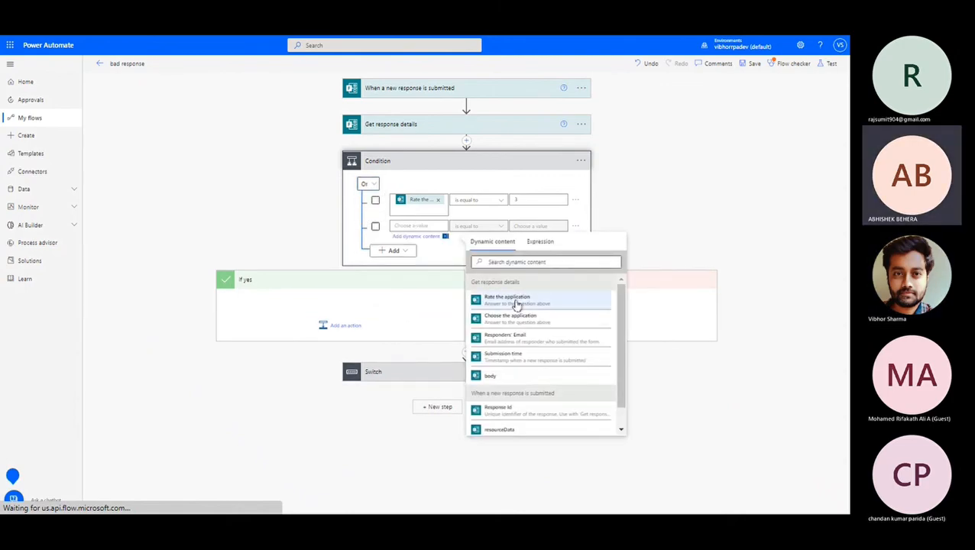
pyautogui.click(517, 303)
pyautogui.click(541, 226)
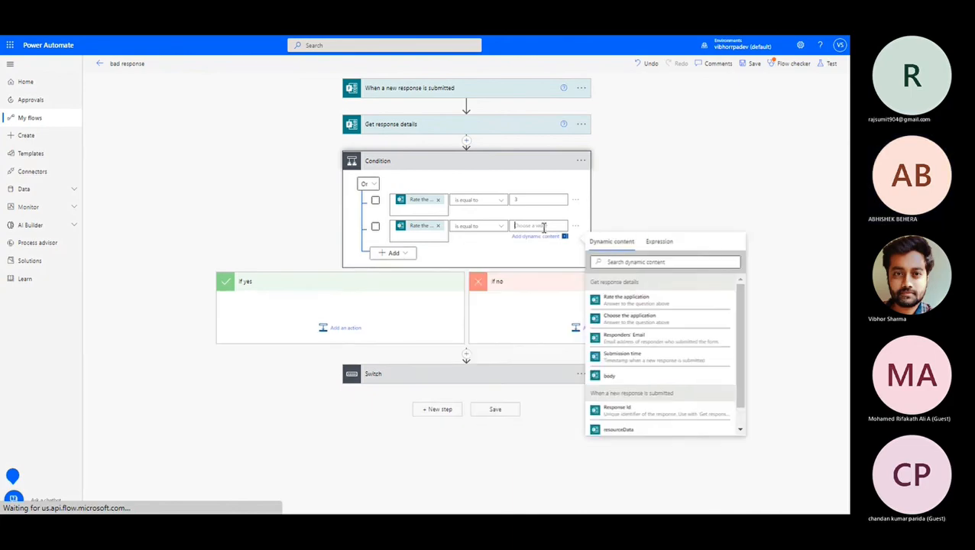
pyautogui.write('3')
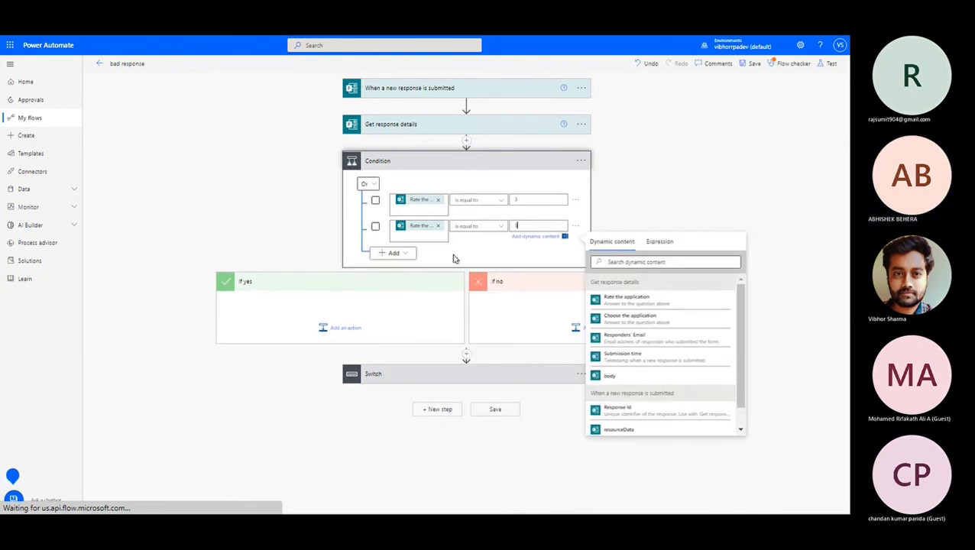
pyautogui.click(454, 258)
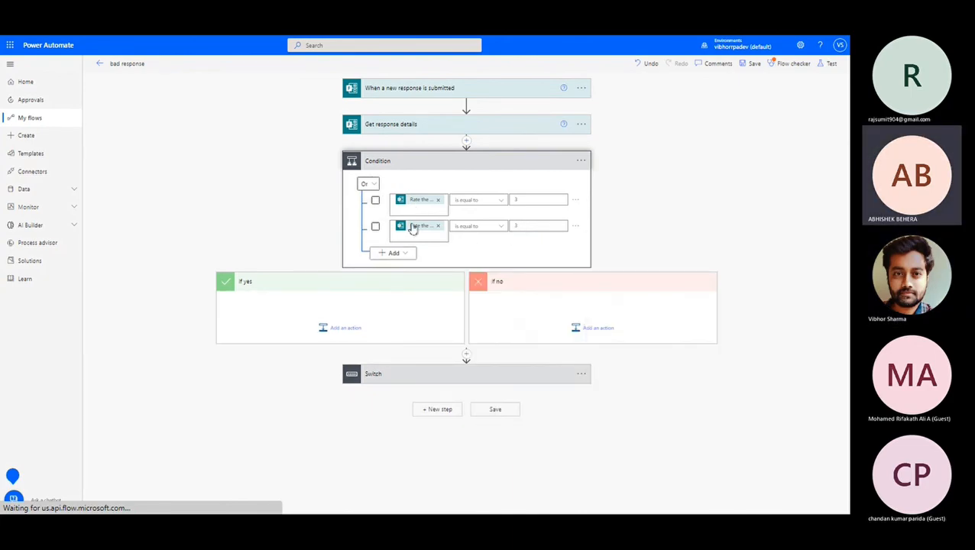
pyautogui.click(527, 227)
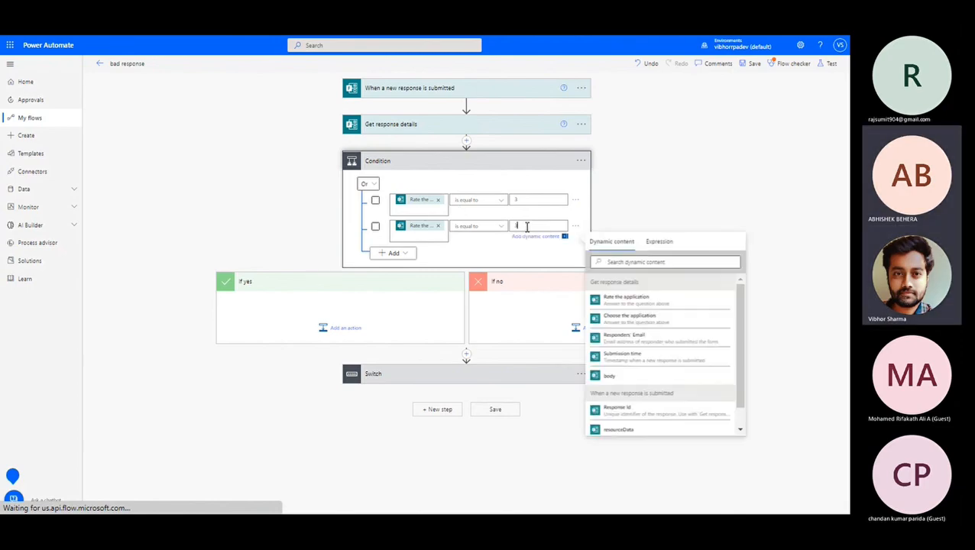
pyautogui.press('BackSpace')
pyautogui.write('4')
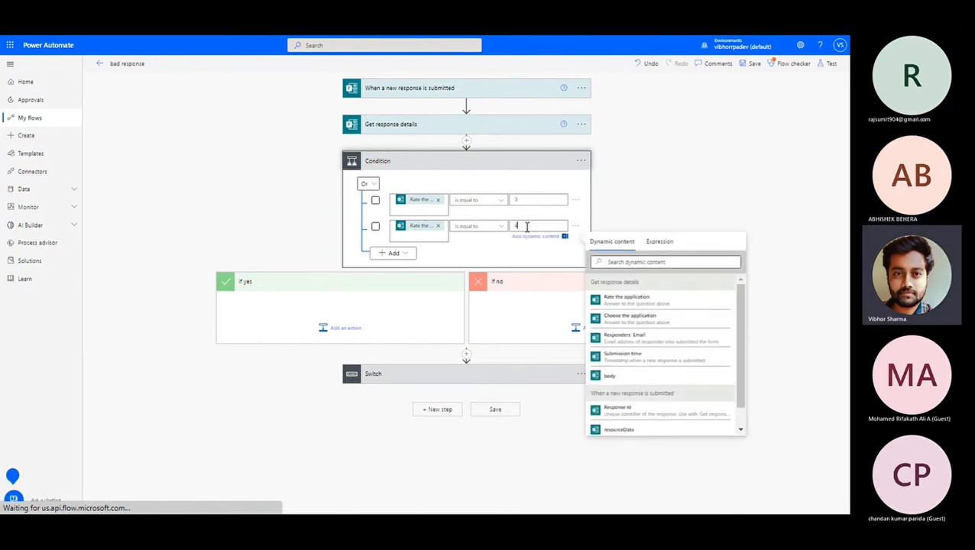
pyautogui.click(486, 253)
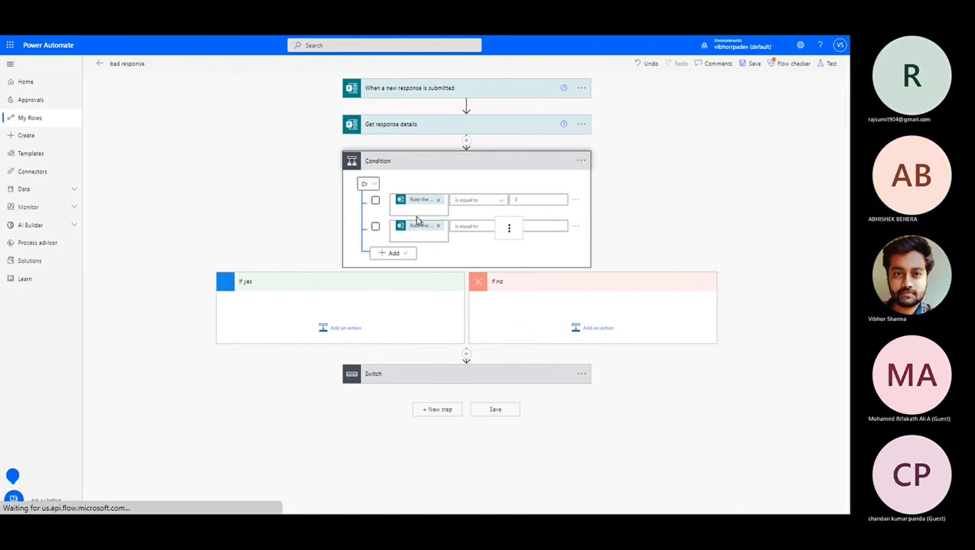
pyautogui.click(375, 200)
pyautogui.click(375, 226)
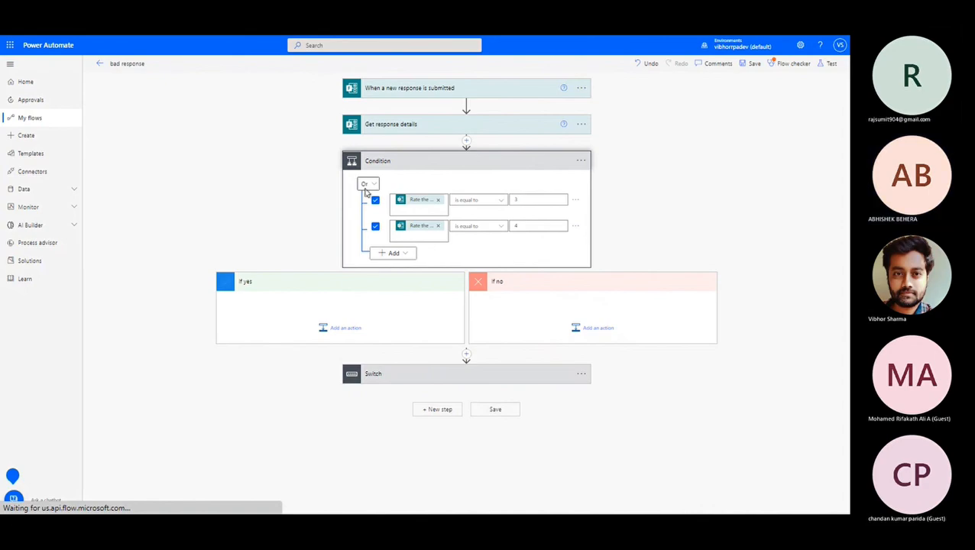
# Add a third empty row to the Condition, keeping Or and unticking the second row.
pyautogui.click(371, 184)
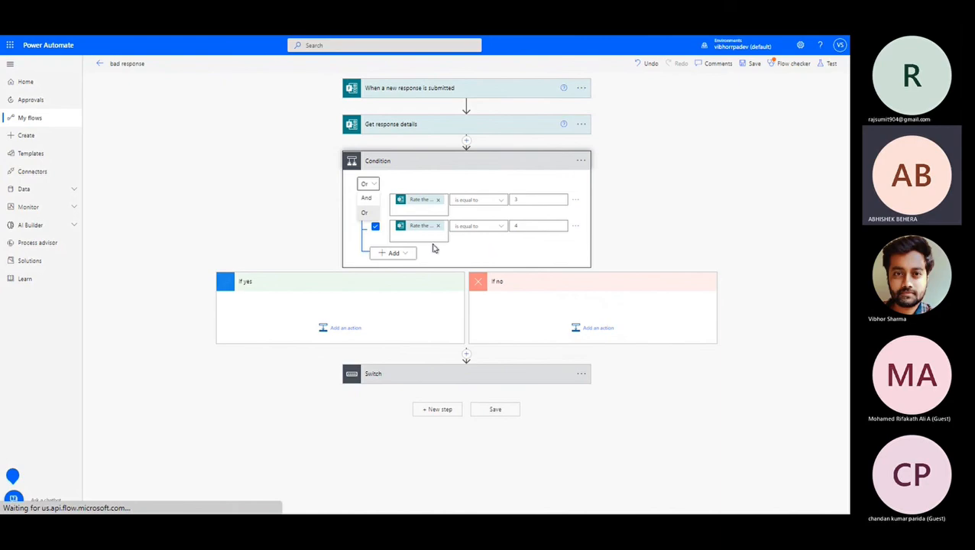
pyautogui.click(405, 252)
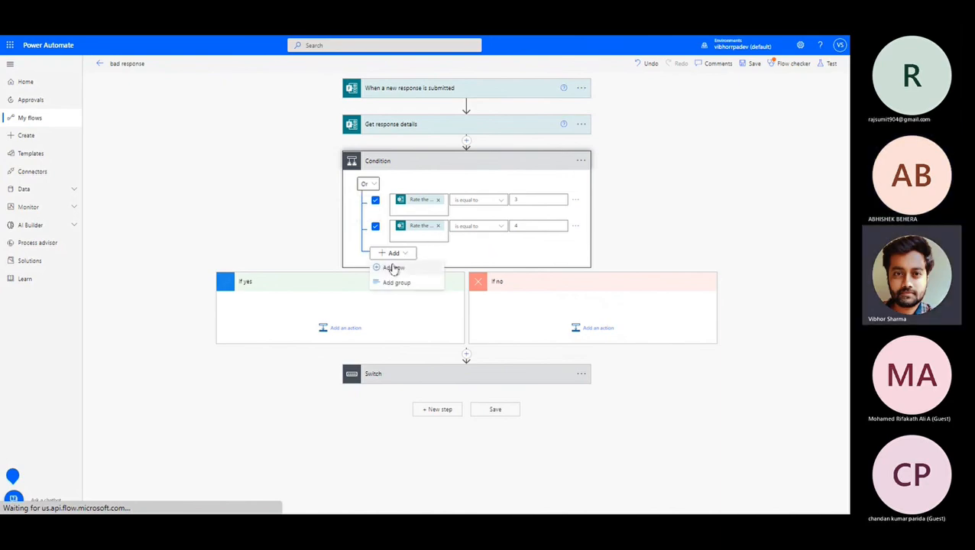
pyautogui.click(393, 269)
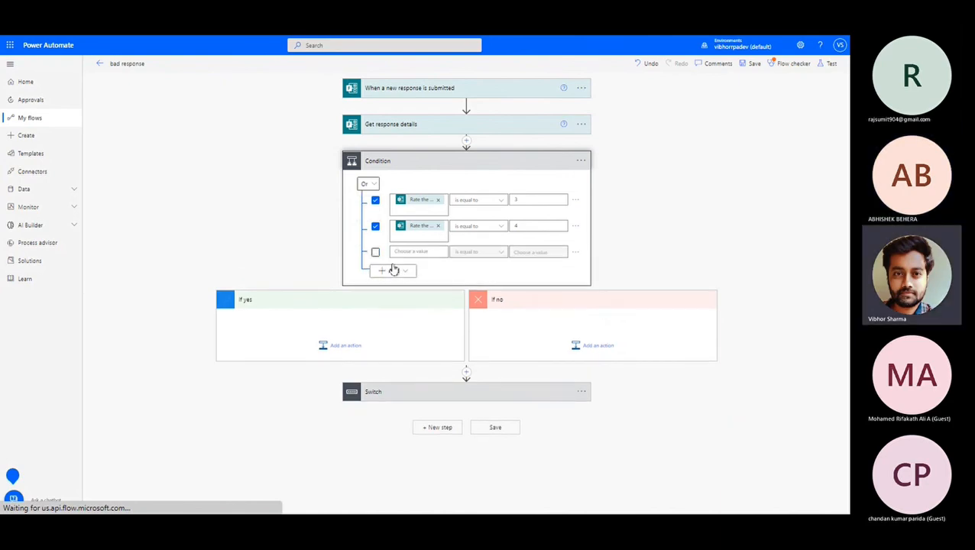
pyautogui.click(365, 183)
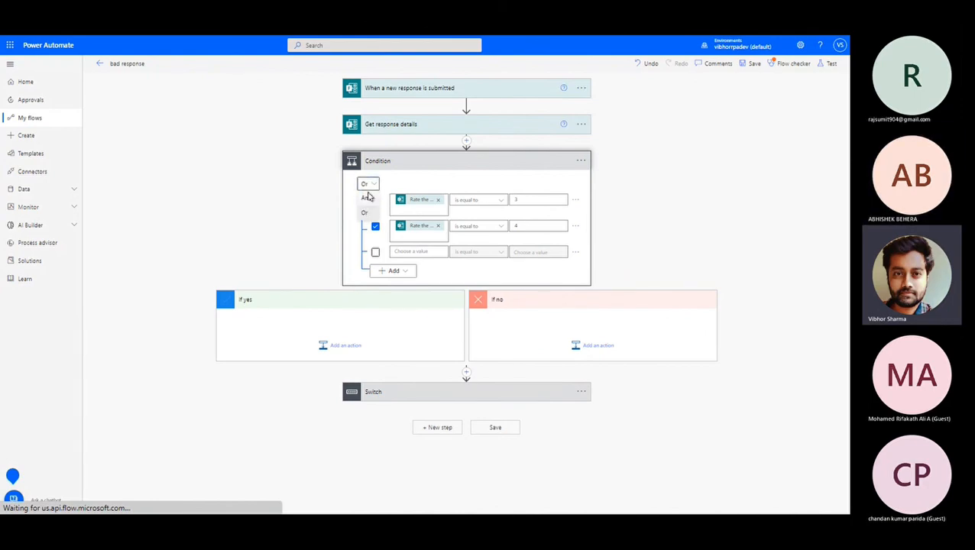
pyautogui.click(366, 198)
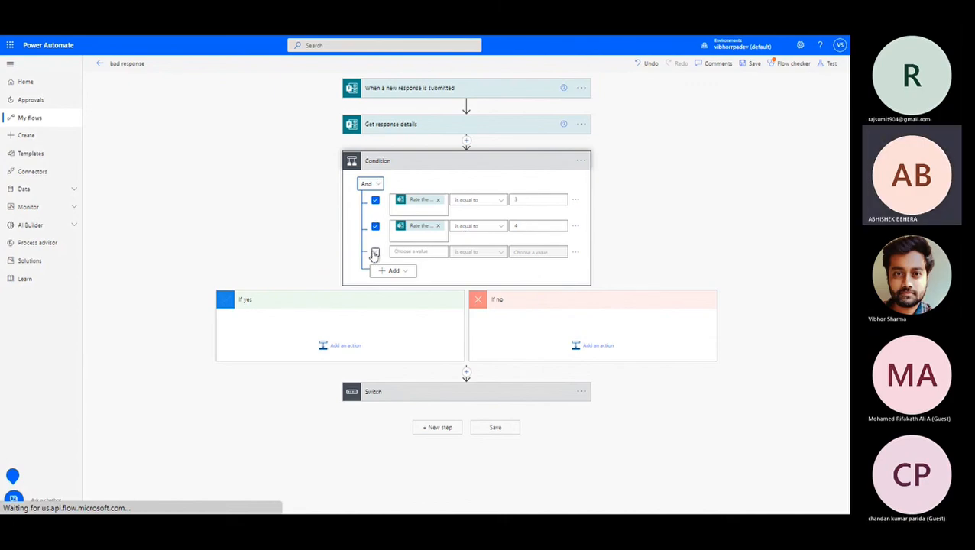
pyautogui.click(373, 184)
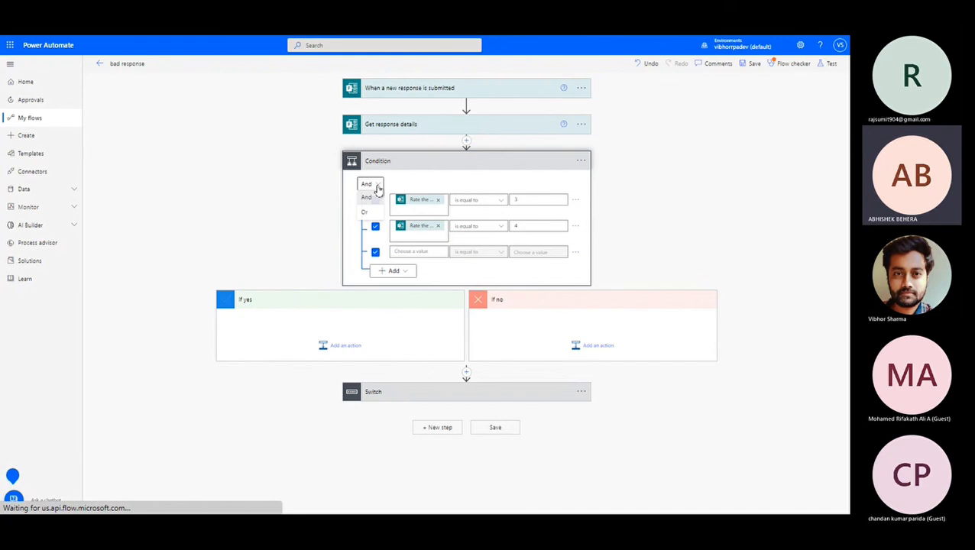
pyautogui.click(367, 212)
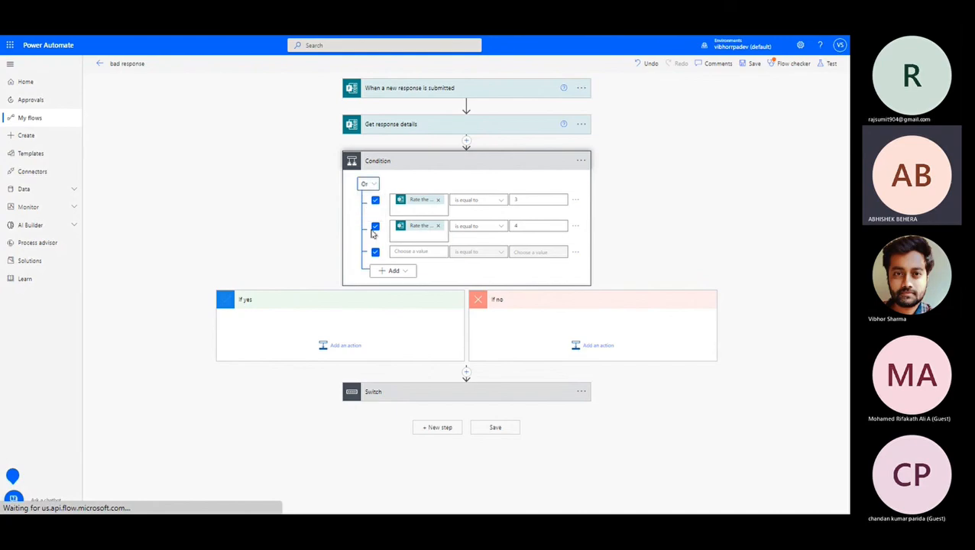
pyautogui.click(374, 230)
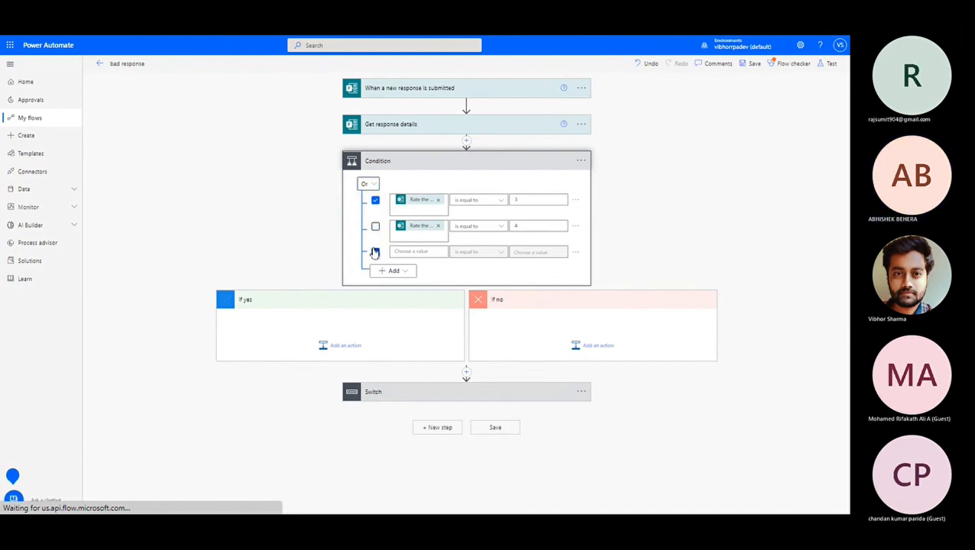
pyautogui.click(394, 270)
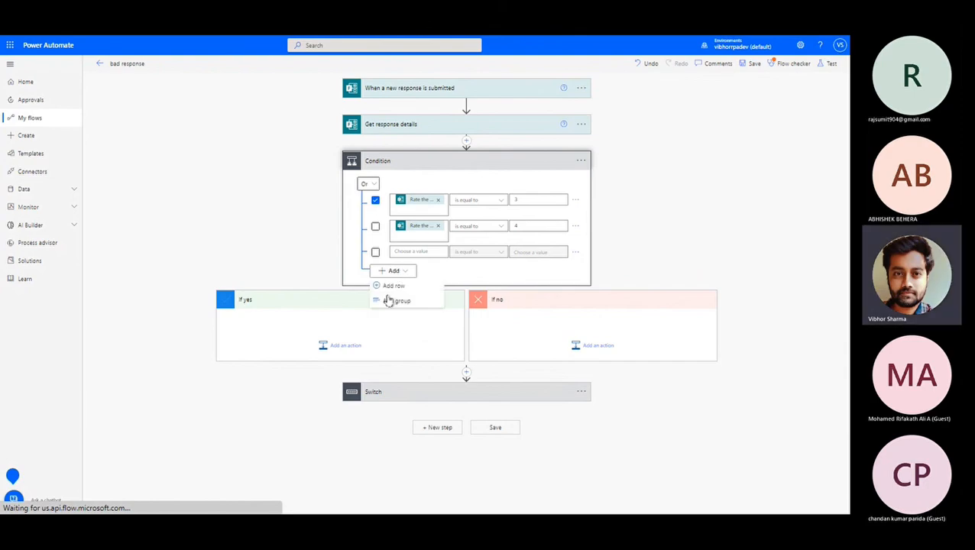
# Add a nested group with a second row, ticking the second and third condition rows.
pyautogui.click(391, 301)
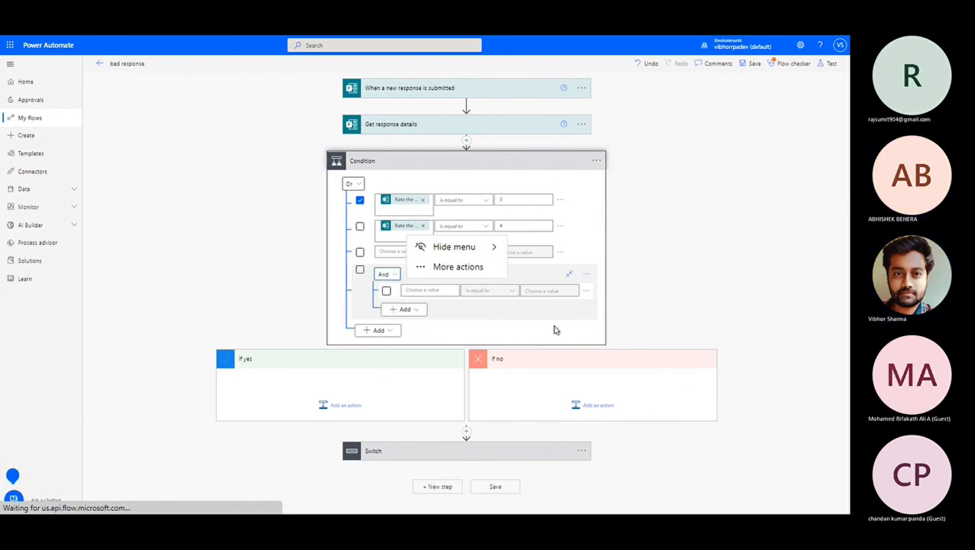
pyautogui.click(360, 227)
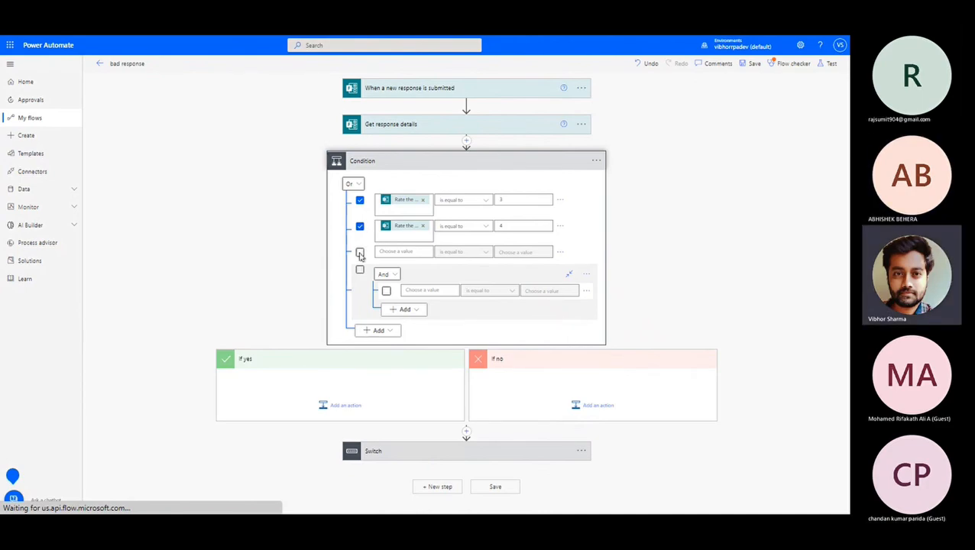
pyautogui.click(360, 252)
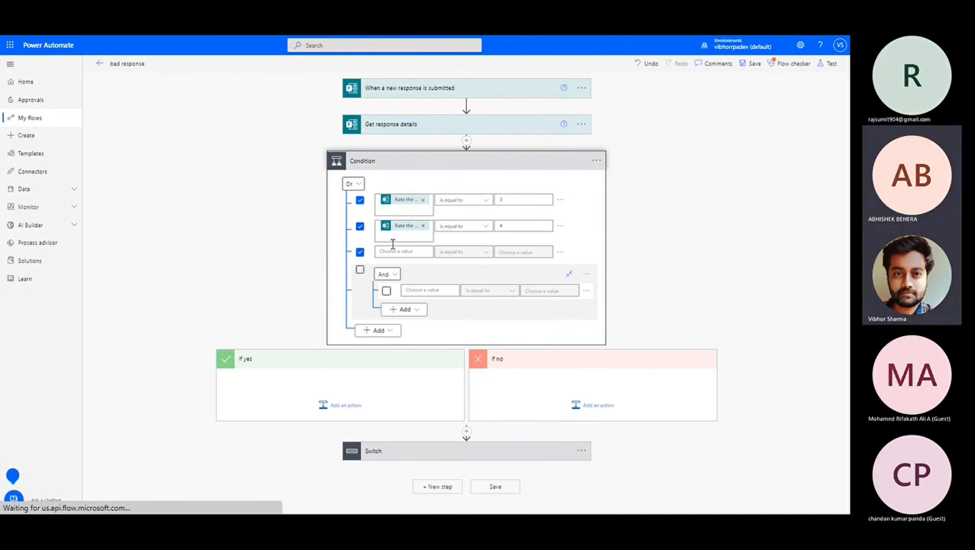
pyautogui.click(419, 310)
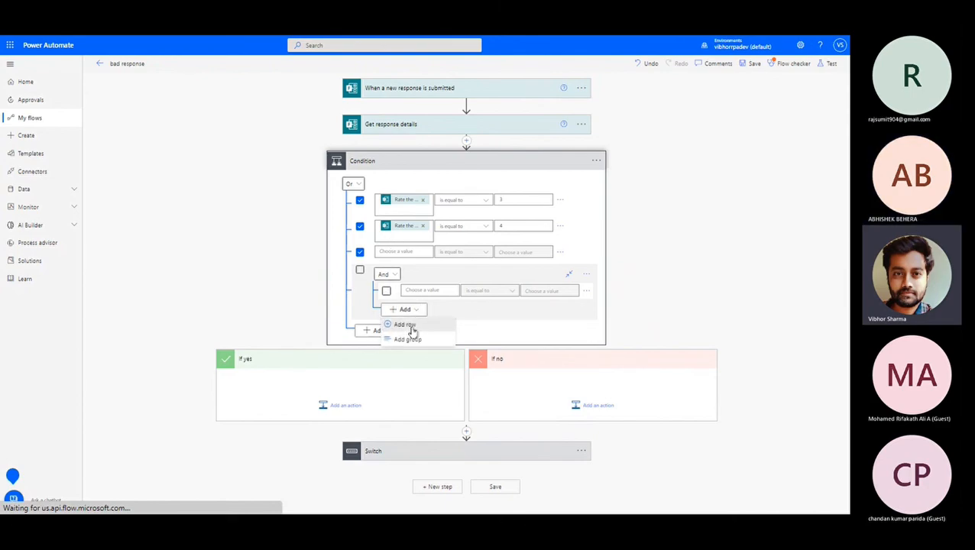
pyautogui.click(413, 324)
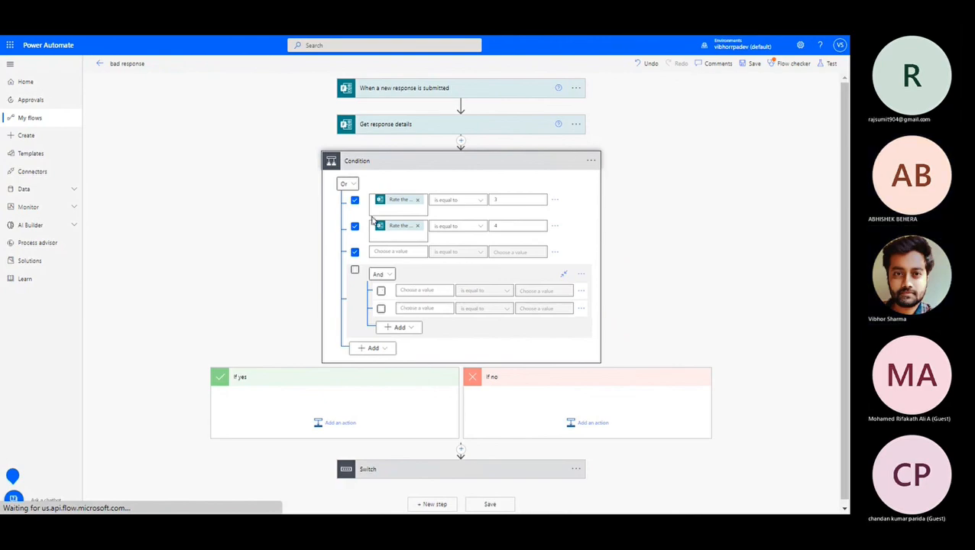
# Set the top-level rows to combine with And, then switch to Microsoft Whiteboard.
pyautogui.click(347, 184)
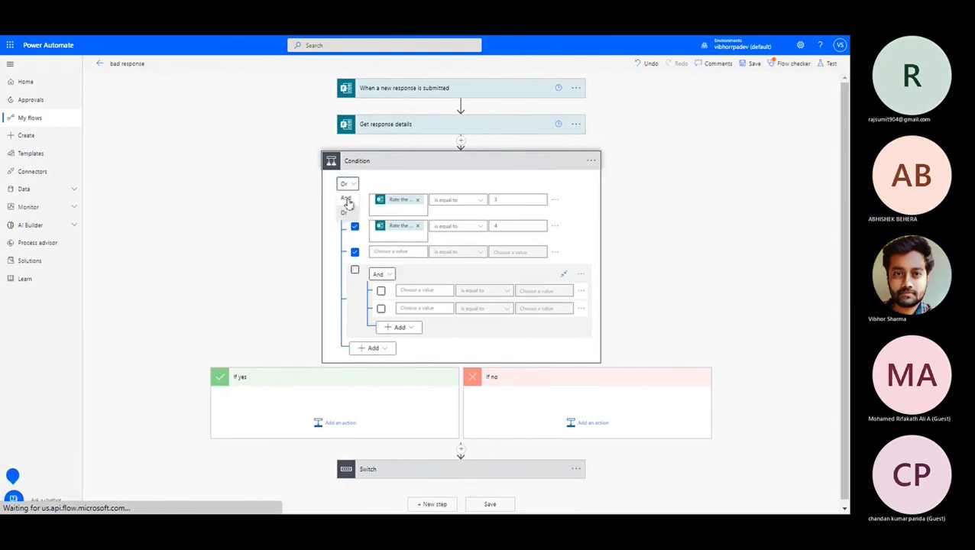
pyautogui.click(381, 274)
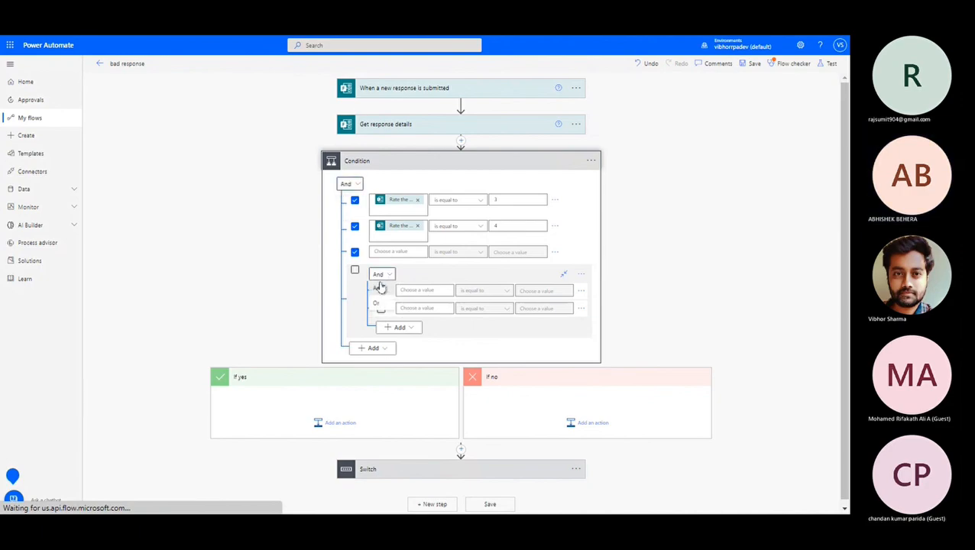
pyautogui.click(380, 303)
pyautogui.moveTo(628, 39)
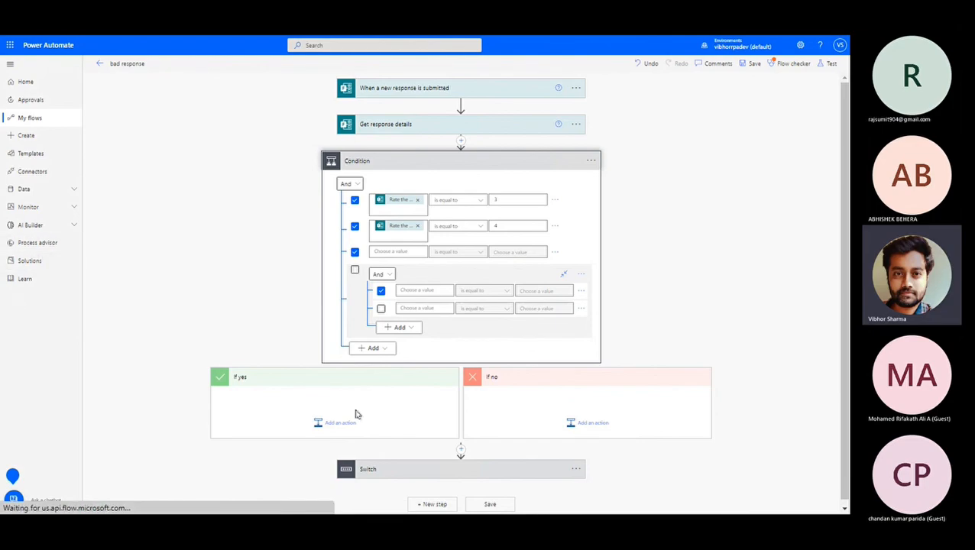
pyautogui.hotkey('alt', 'Tab')
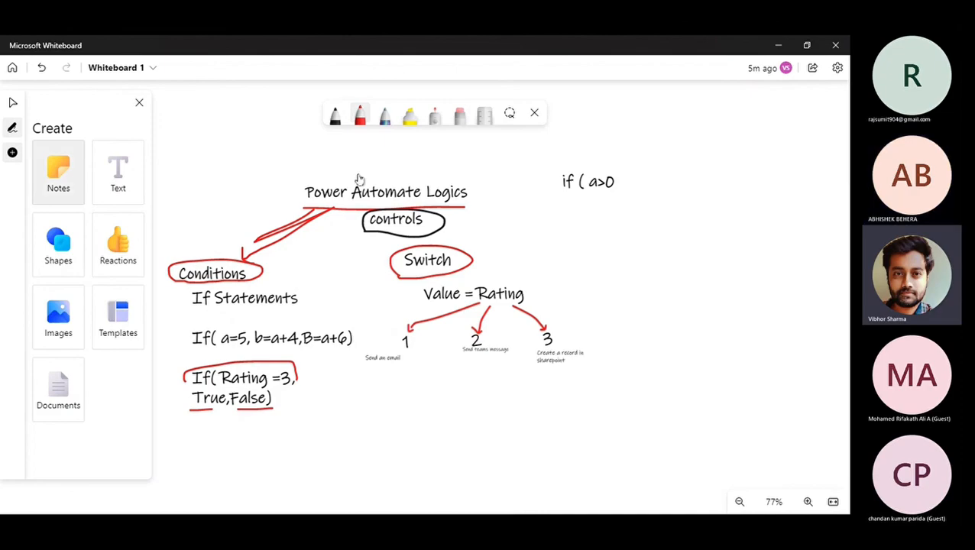
# With the blue-grey pen, arrow to Conditions, label Conditions 1, Switch 2, and add a purple 3.
pyautogui.click(386, 116)
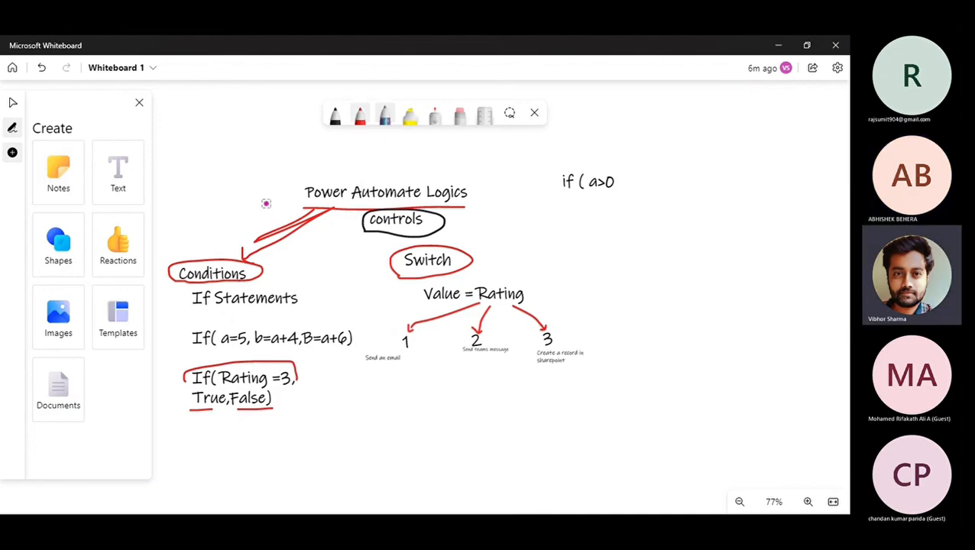
pyautogui.moveTo(281, 190)
pyautogui.mouseDown()
pyautogui.moveTo(212, 221)
pyautogui.moveTo(213, 256)
pyautogui.mouseUp()
pyautogui.moveTo(206, 246); pyautogui.dragTo(214, 255)
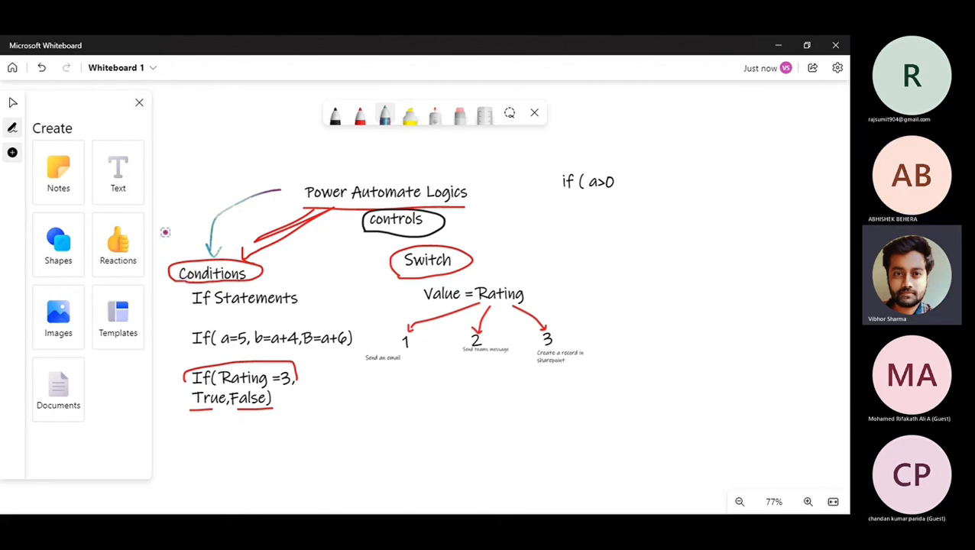
pyautogui.moveTo(163, 227); pyautogui.dragTo(176, 256)
pyautogui.moveTo(362, 246)
pyautogui.mouseDown()
pyautogui.moveTo(368, 269)
pyautogui.moveTo(391, 255)
pyautogui.mouseUp()
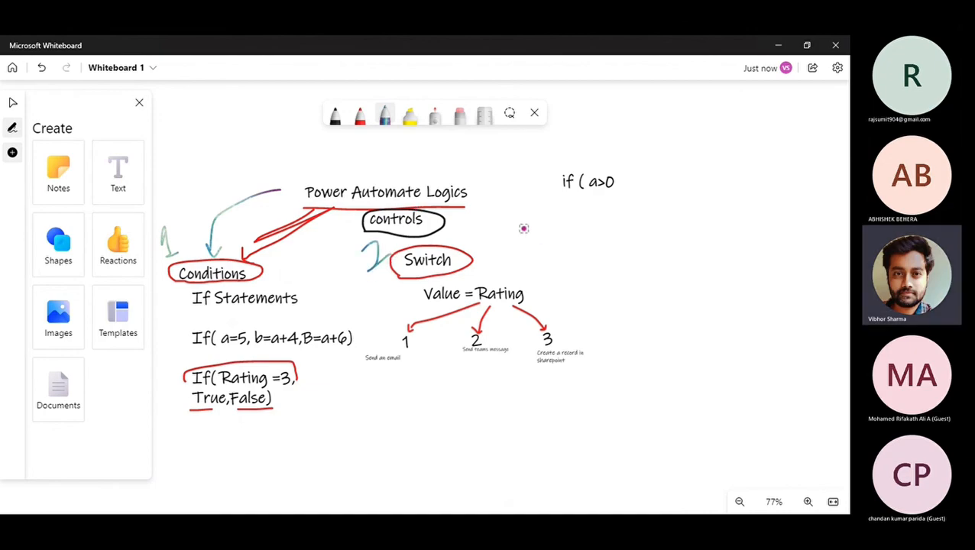
pyautogui.moveTo(521, 222)
pyautogui.mouseDown()
pyautogui.moveTo(539, 233)
pyautogui.moveTo(522, 238)
pyautogui.mouseUp()
pyautogui.click(127, 184)
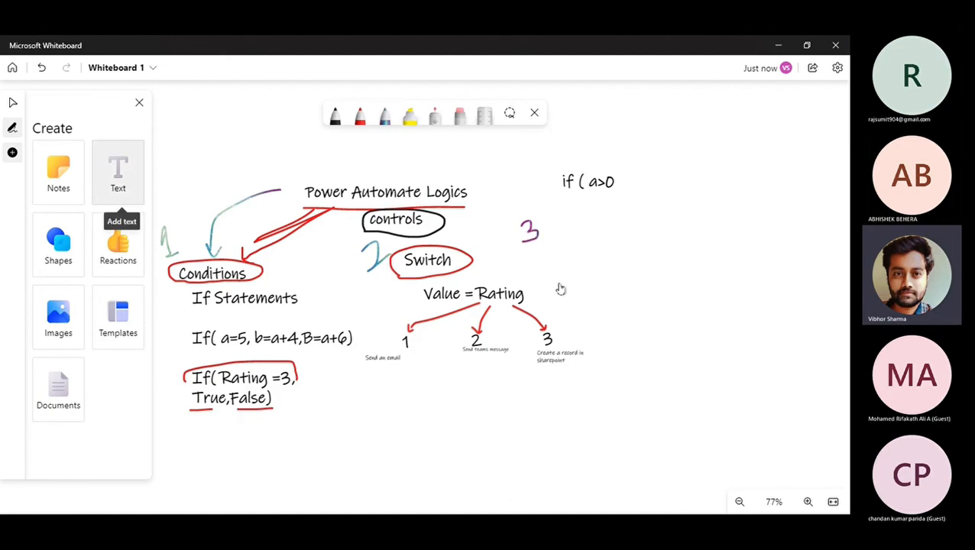
# Add a 'Do until' text box beside the purple 3.
pyautogui.click(536, 251)
pyautogui.write('do abt')
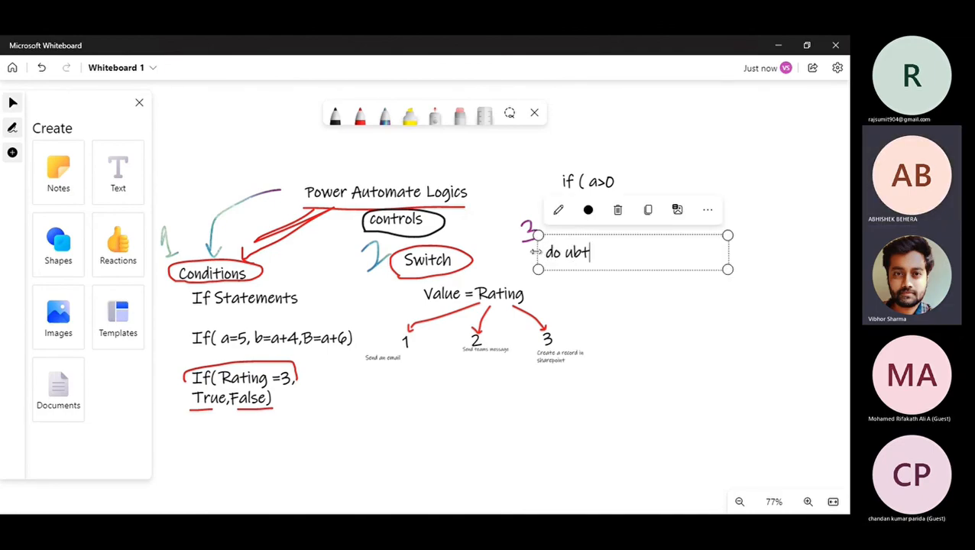
pyautogui.press('BackSpace')
pyautogui.press('BackSpace')
pyautogui.press('BackSpace')
pyautogui.press('BackSpace')
pyautogui.press('BackSpace')
pyautogui.press('BackSpace')
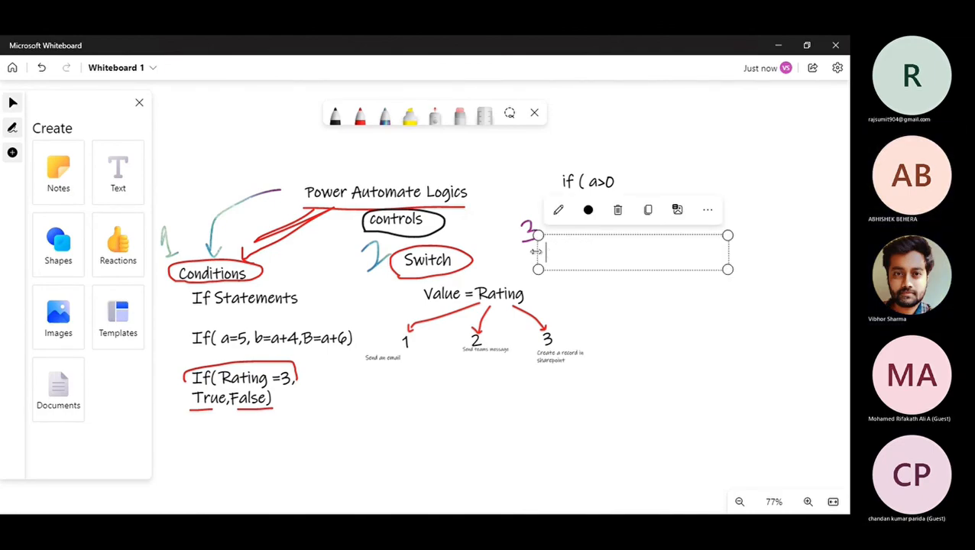
pyautogui.write('Do until')
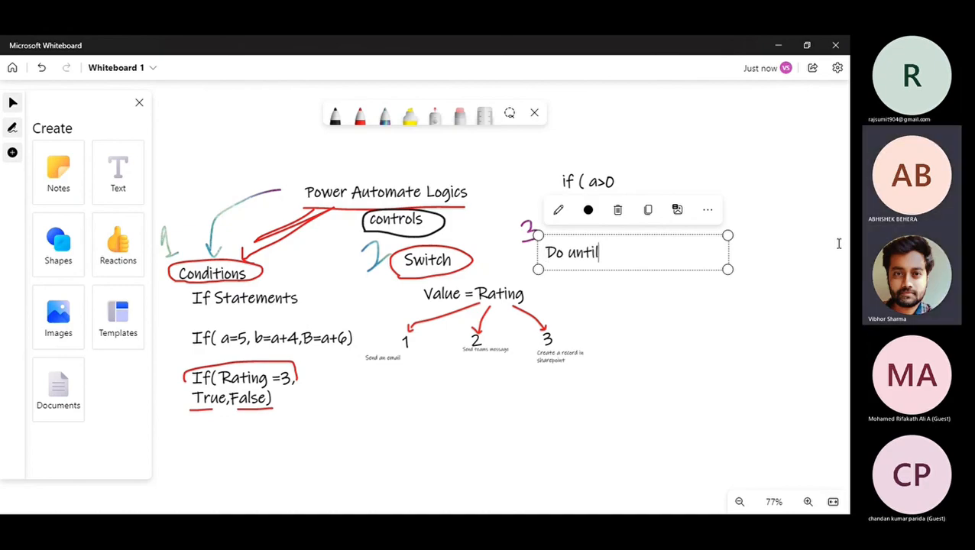
# Add an 'Apply to each' label further right and begin writing a blue 4 above it.
pyautogui.click(722, 244)
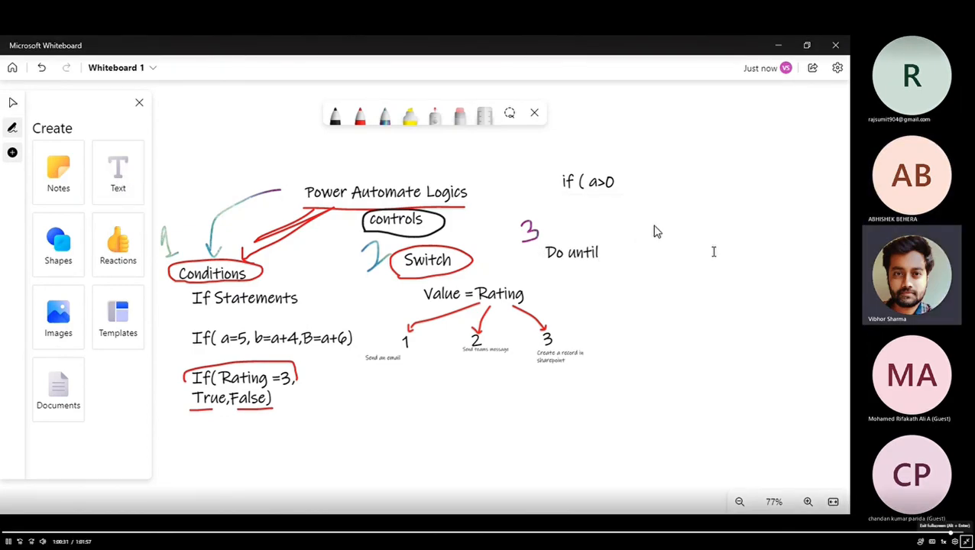
pyautogui.write('Apply to')
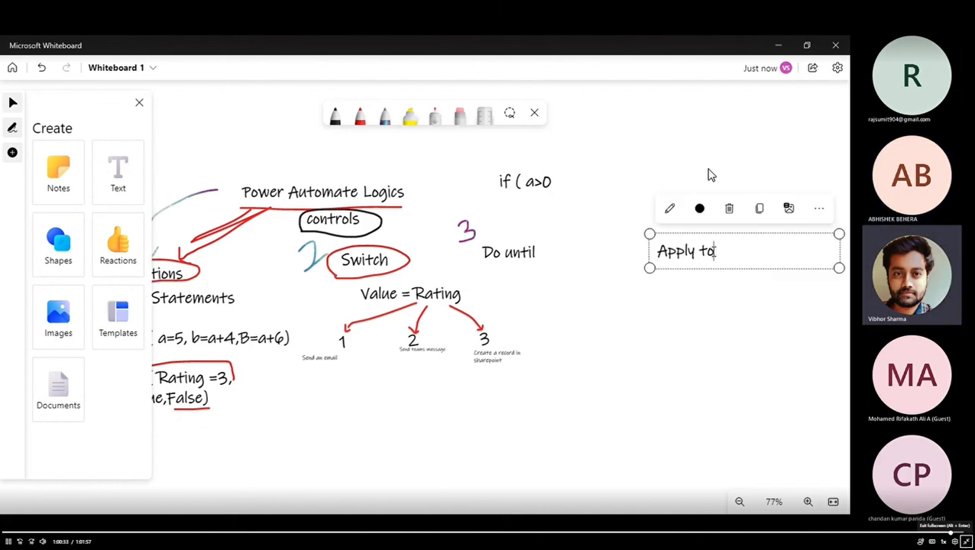
pyautogui.write(' each')
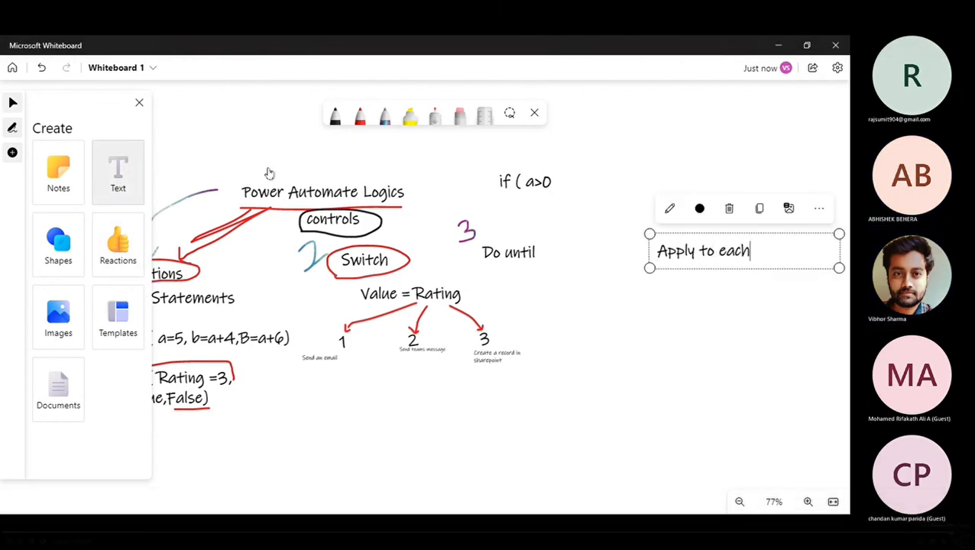
pyautogui.click(385, 116)
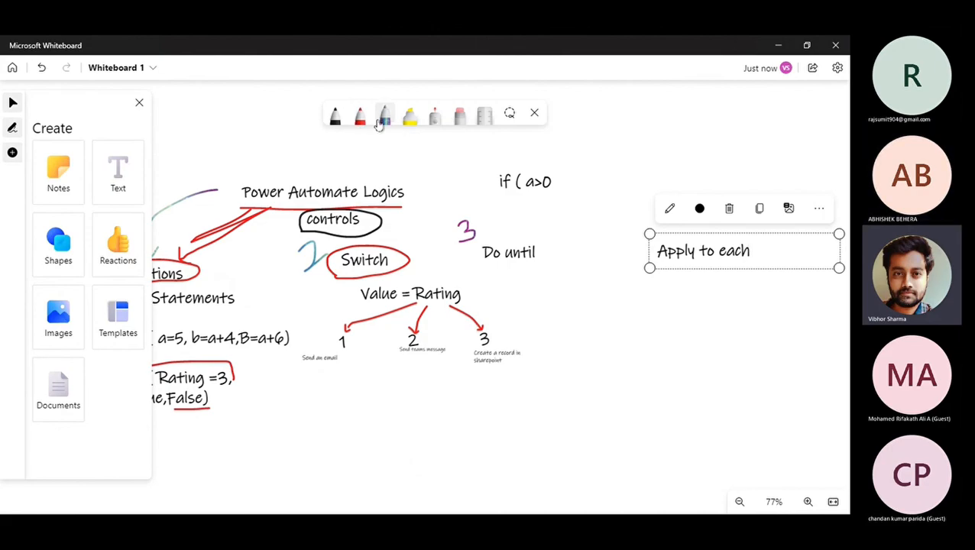
pyautogui.moveTo(650, 201)
pyautogui.mouseDown()
pyautogui.moveTo(650, 213)
pyautogui.moveTo(670, 210)
pyautogui.mouseUp()
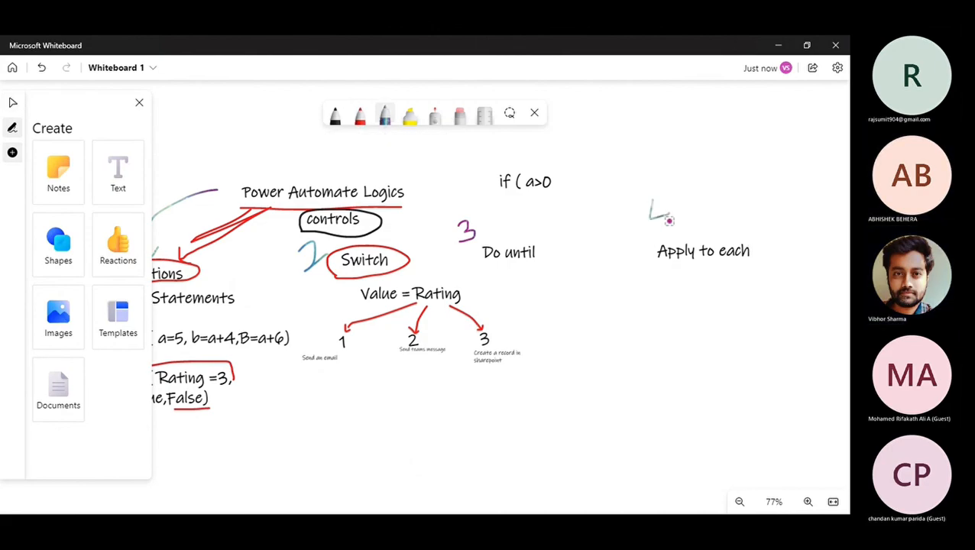